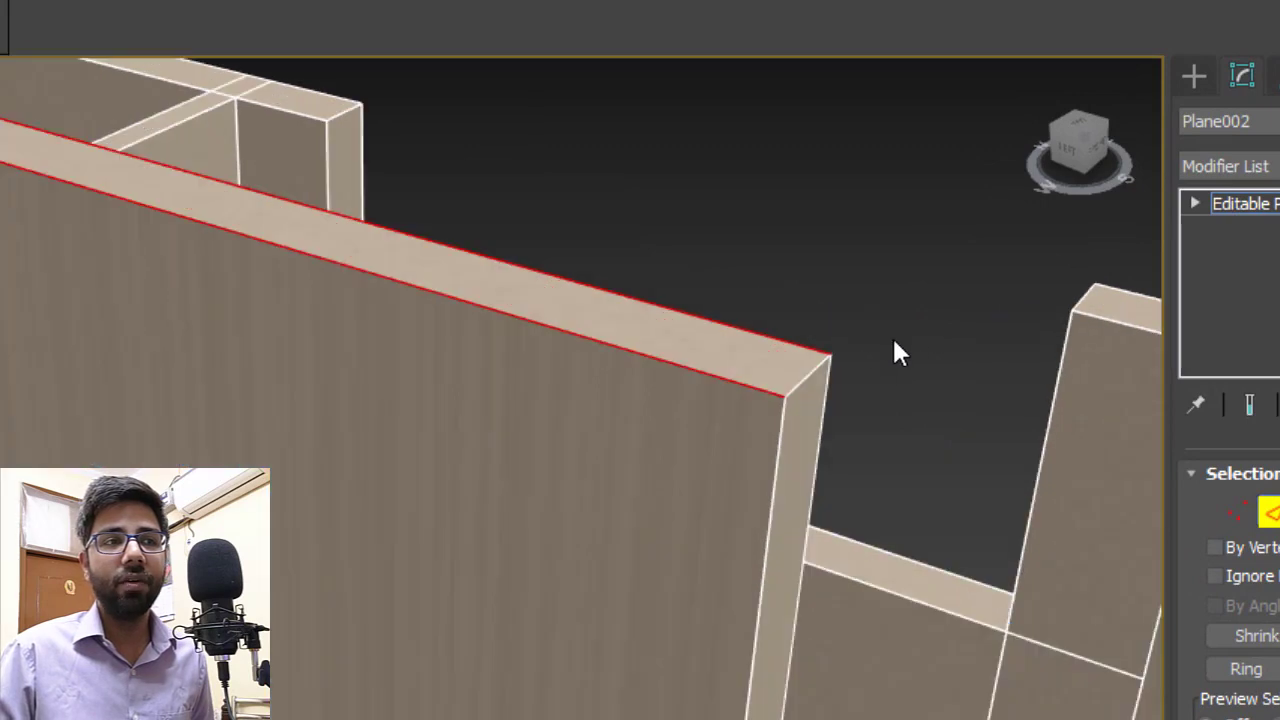
# Remove the selected edges along the wall top together with their vertices.
pyautogui.scroll(-5, 820, 390)
pyautogui.scroll(4, 634, 314)
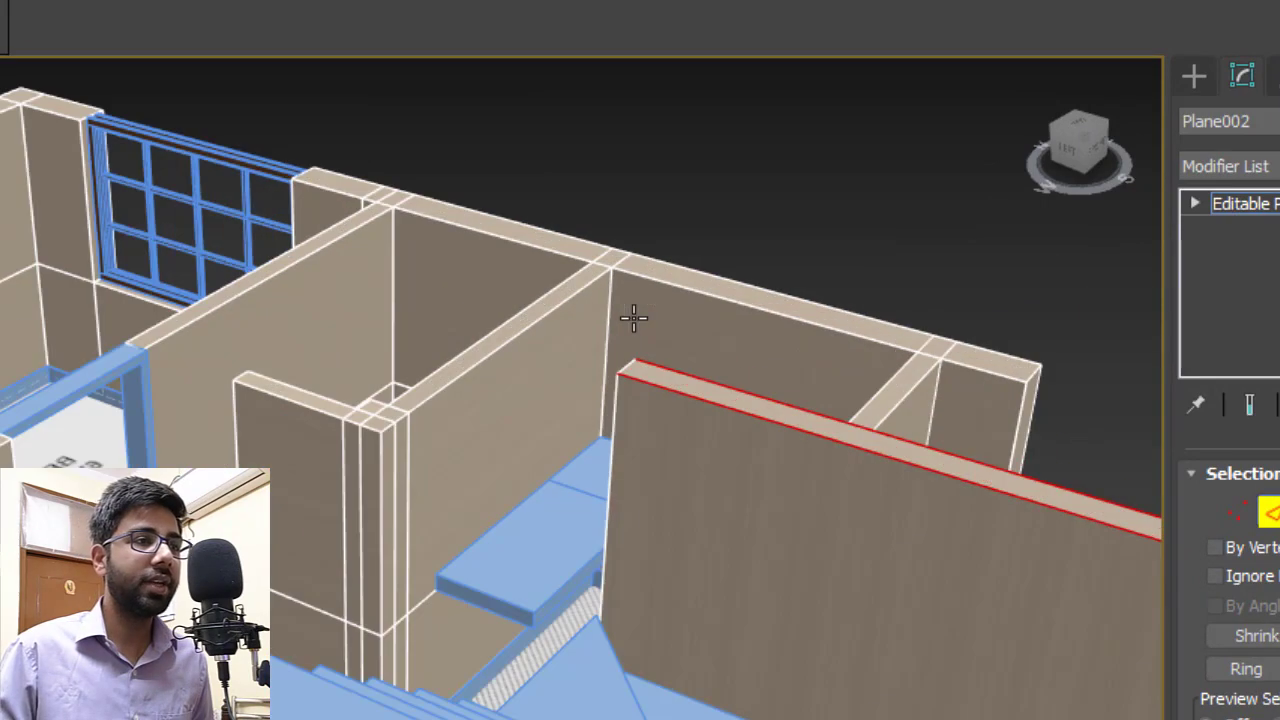
pyautogui.moveTo(849, 423); pyautogui.dragTo(779, 390, button='middle')
pyautogui.hotkey('ctrl', 'BackSpace')
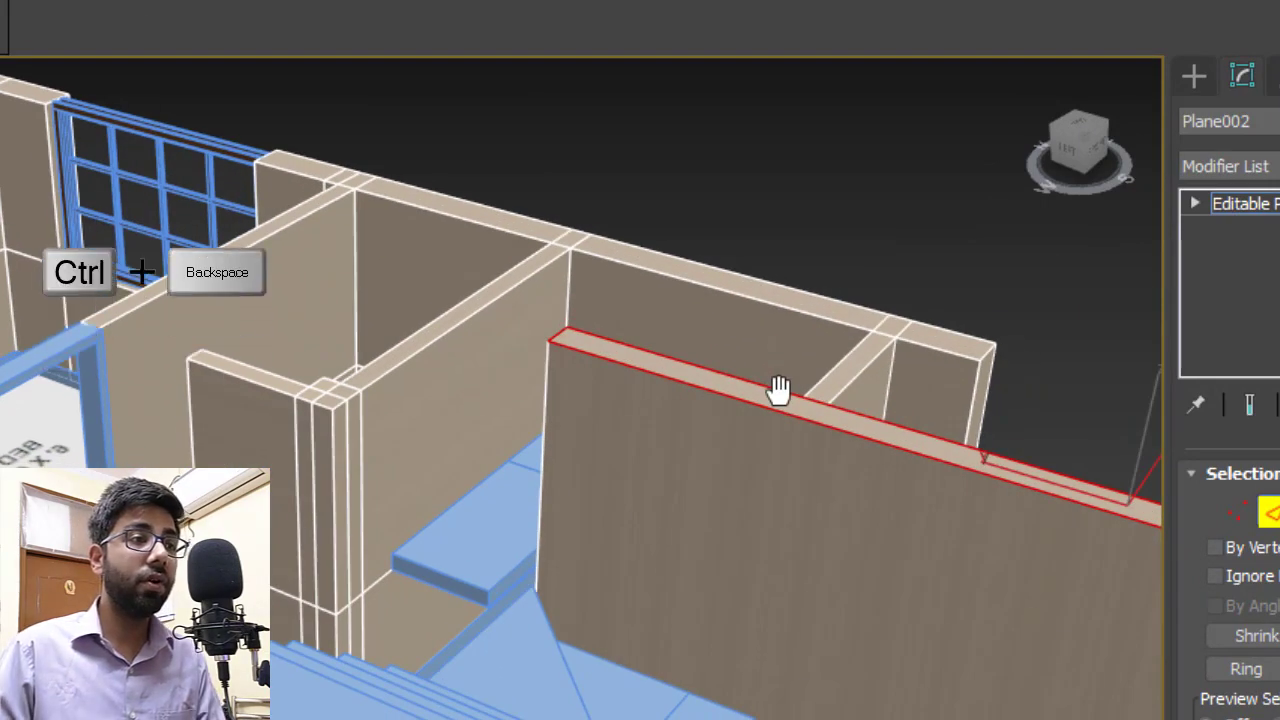
pyautogui.scroll(-3, 690, 500)
pyautogui.scroll(5, 688, 484)
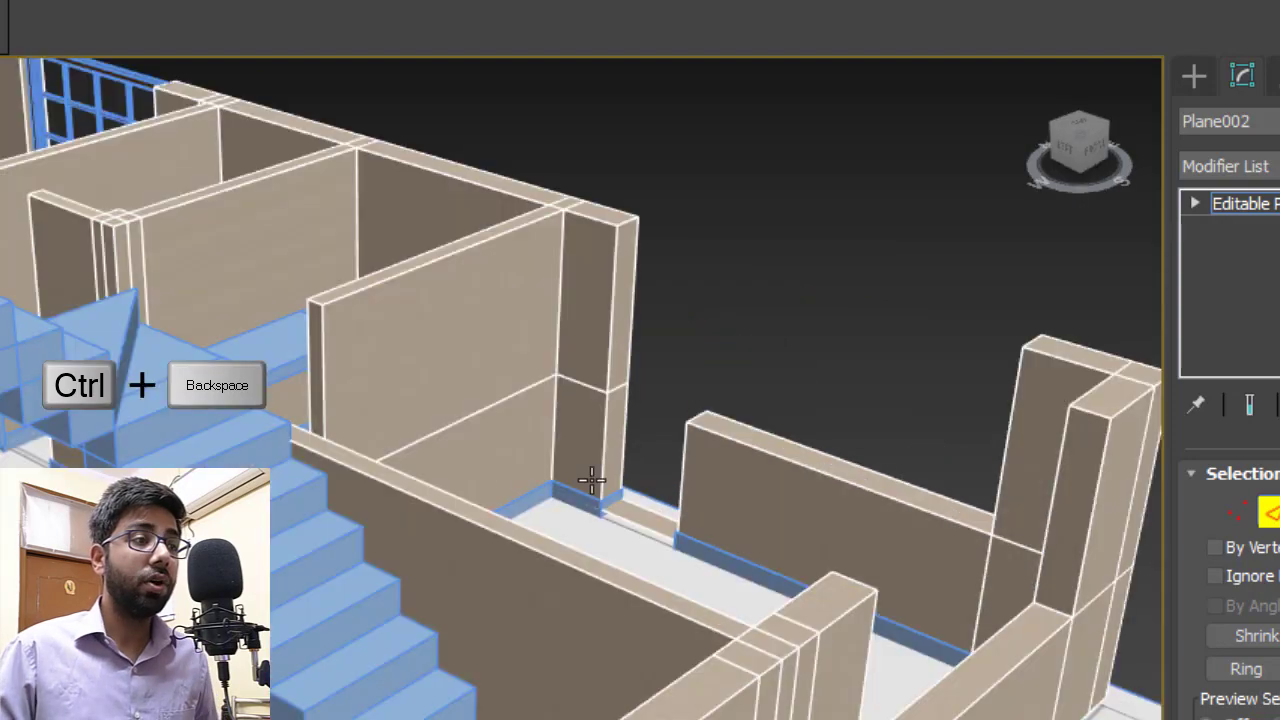
# Examine the house model from several angles, ending at the wardrobe spaces marked on the bedroom floor plans.
pyautogui.scroll(-2, 537, 463)
pyautogui.keyDown('alt'); pyautogui.moveTo(567, 465); pyautogui.dragTo(578, 458, button='middle'); pyautogui.keyUp('alt')
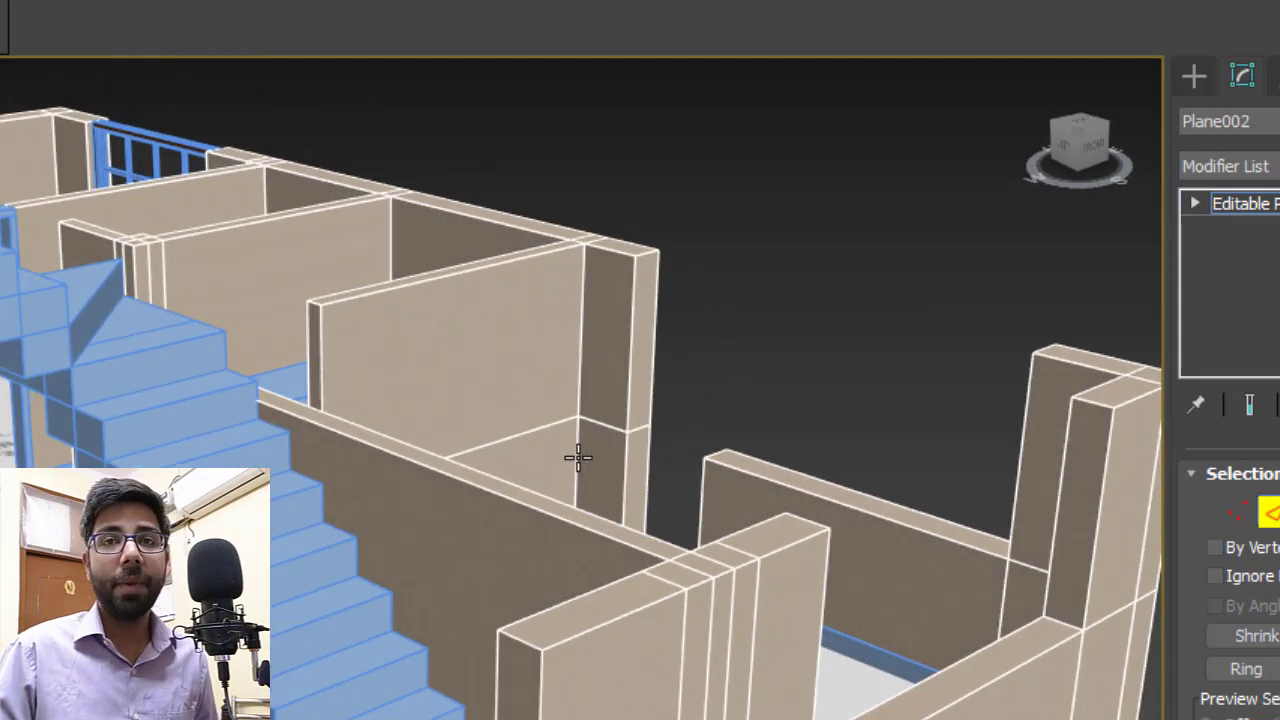
pyautogui.scroll(-5, 578, 458)
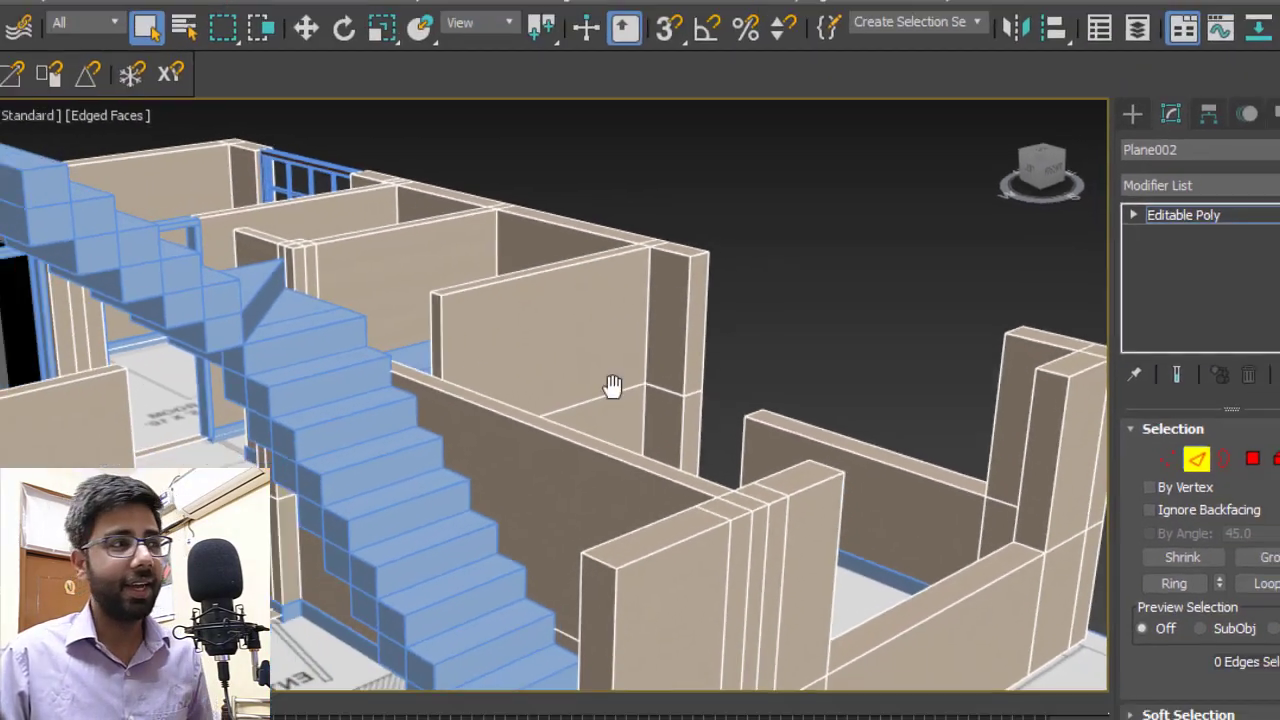
pyautogui.scroll(3, 324, 569)
pyautogui.moveTo(324, 569); pyautogui.dragTo(556, 444, button='middle')
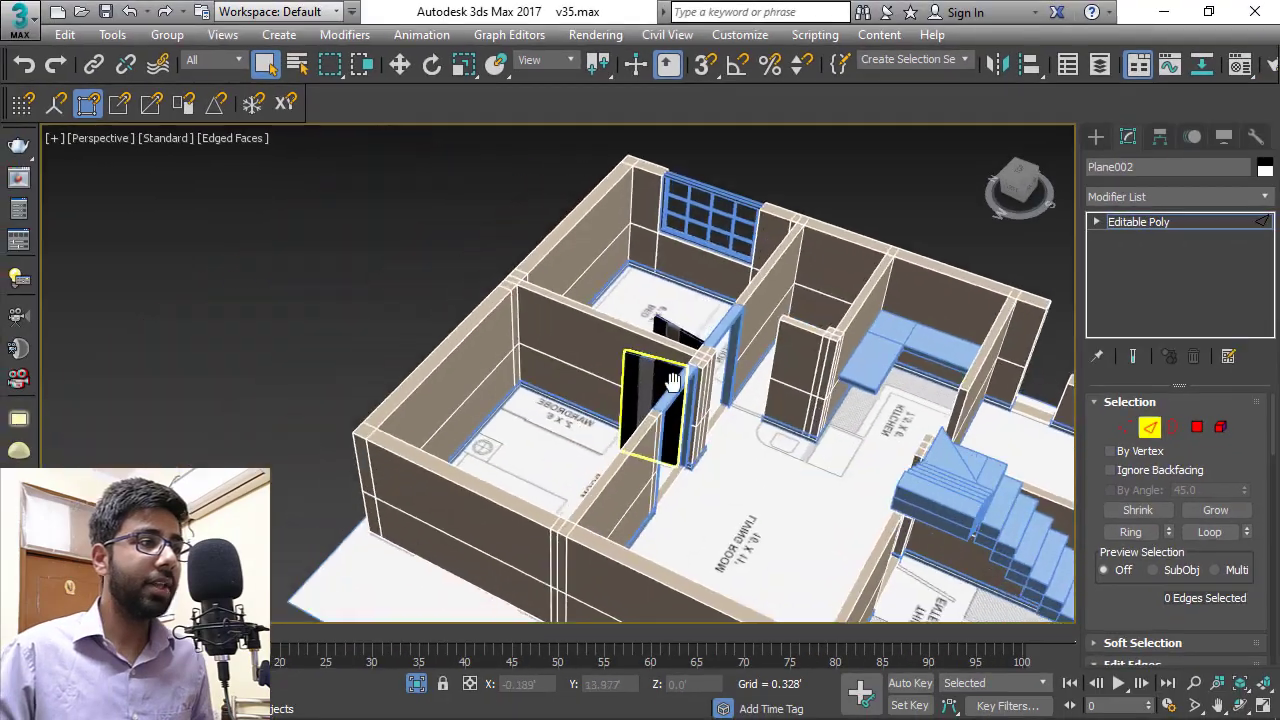
pyautogui.keyDown('alt'); pyautogui.moveTo(671, 381); pyautogui.dragTo(523, 389, button='middle'); pyautogui.keyUp('alt')
pyautogui.scroll(3, 615, 352)
pyautogui.moveTo(615, 352); pyautogui.dragTo(569, 438, button='middle')
pyautogui.scroll(-2, 588, 355)
pyautogui.scroll(-3, 631, 397)
pyautogui.scroll(2, 615, 397)
pyautogui.scroll(-2, 615, 397)
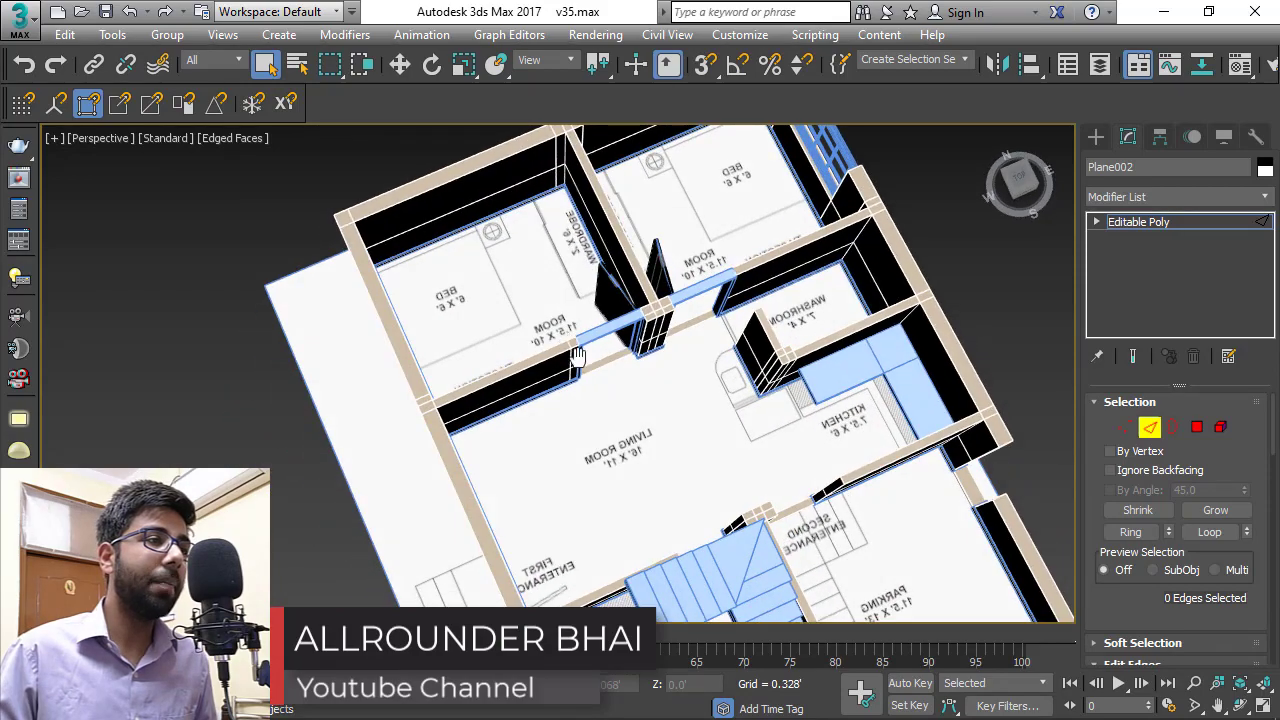
pyautogui.keyDown('alt'); pyautogui.moveTo(578, 357); pyautogui.dragTo(605, 375, button='middle'); pyautogui.keyUp('alt')
pyautogui.scroll(3, 636, 393)
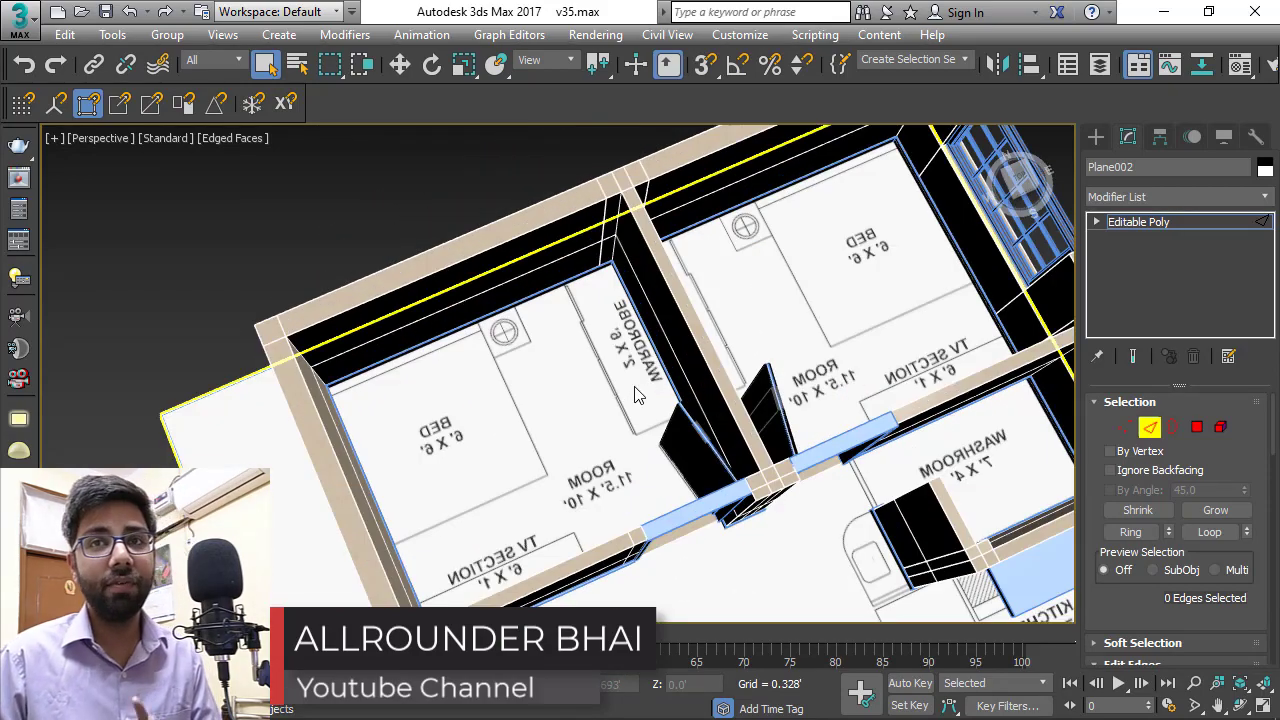
pyautogui.scroll(-2, 636, 393)
# Choose the file wardrobe 4 from the almira folder for merging into the scene.
pyautogui.click(20, 22)
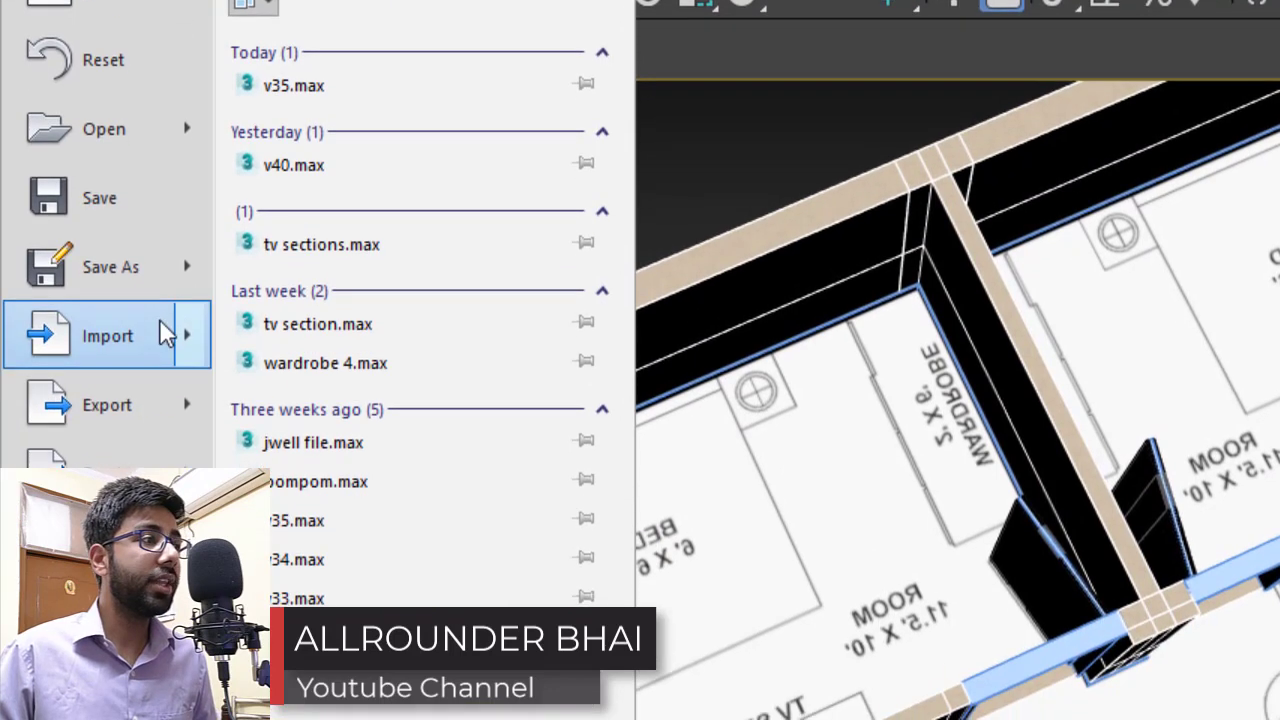
pyautogui.moveTo(159, 391)
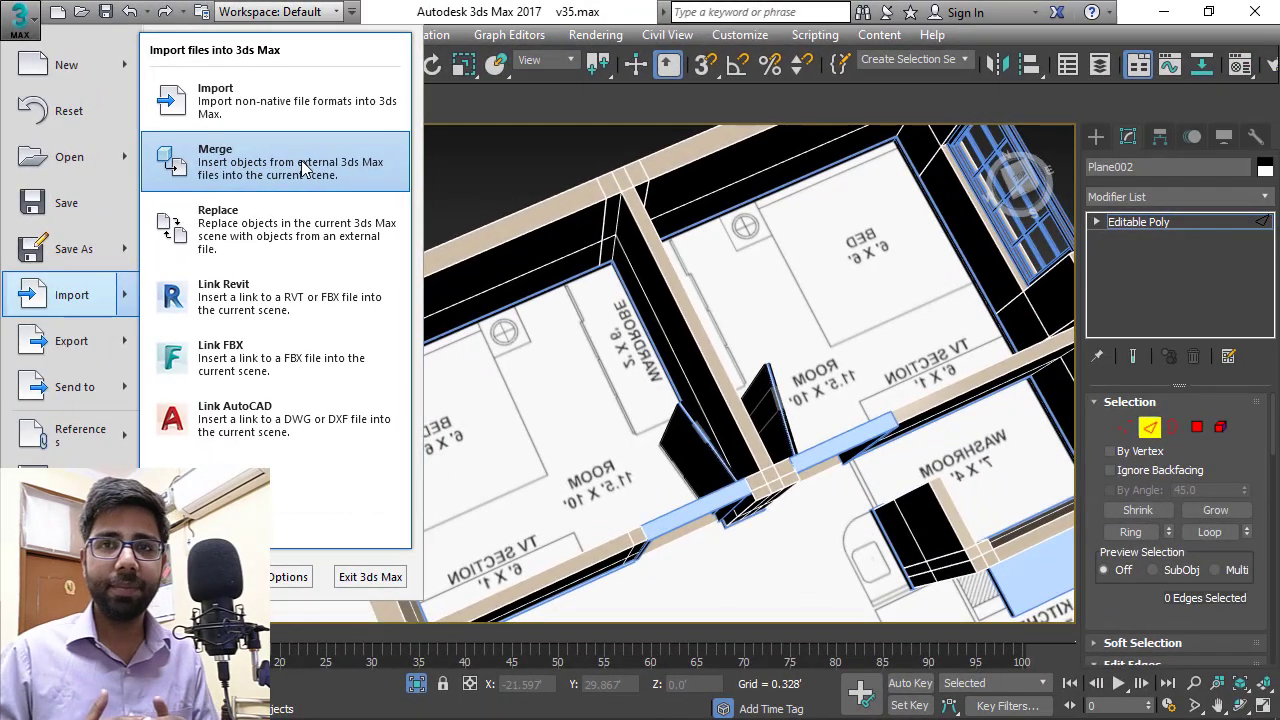
pyautogui.click(302, 161)
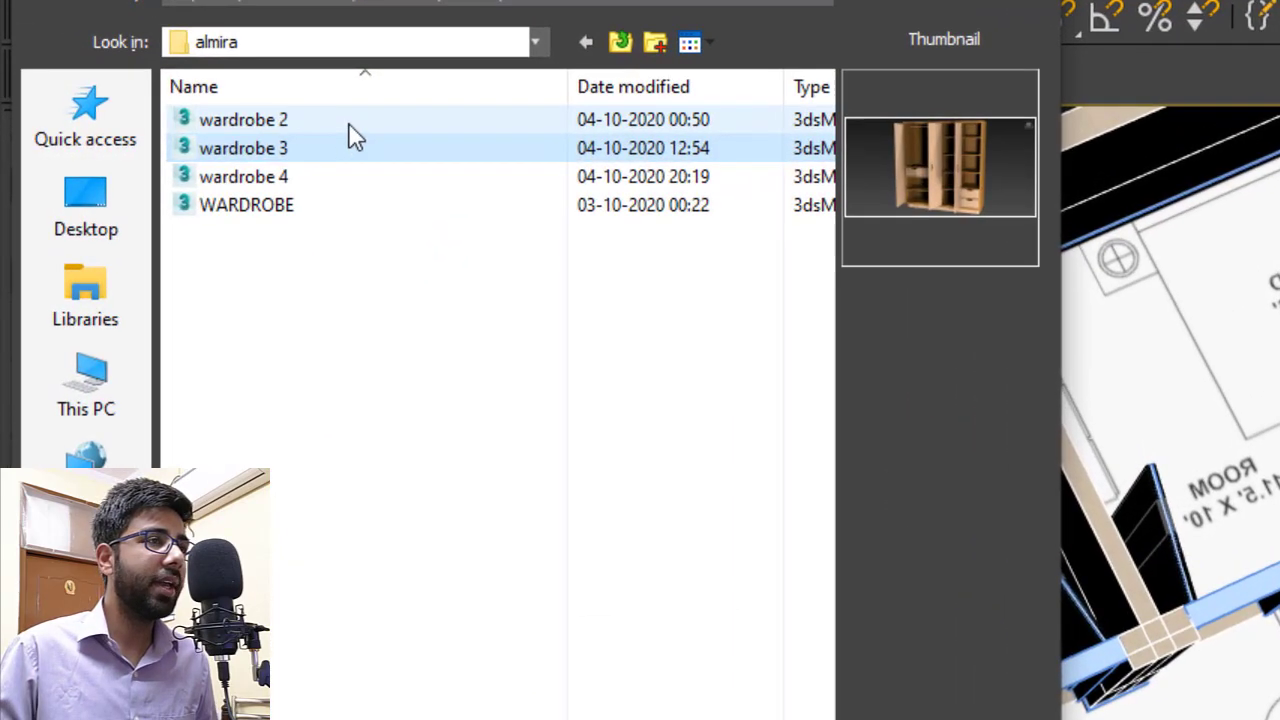
pyautogui.click(349, 123)
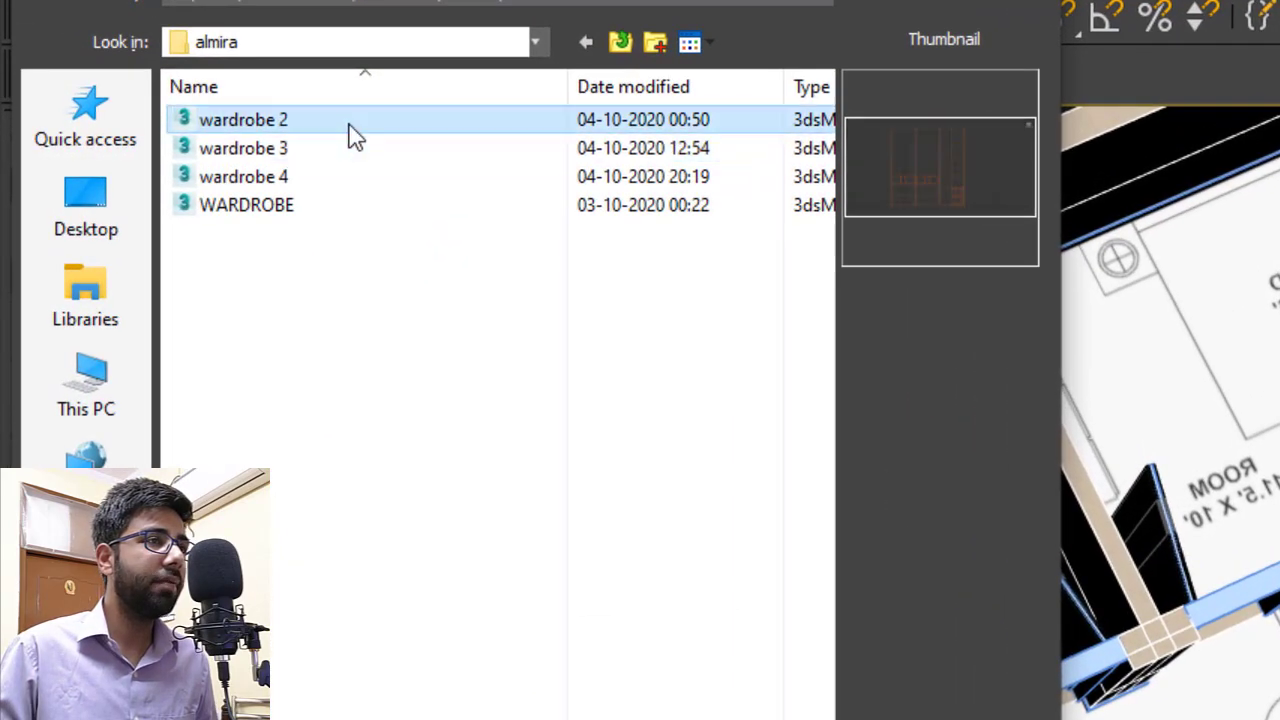
pyautogui.click(341, 181)
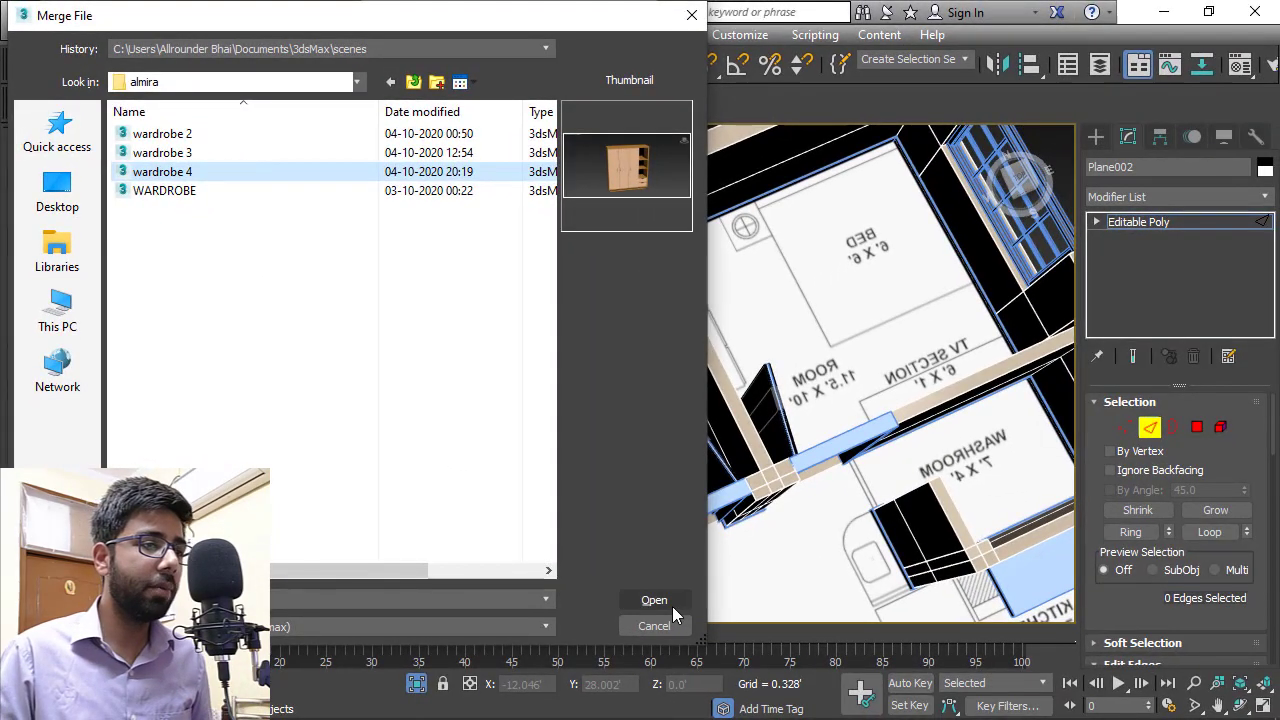
pyautogui.click(672, 605)
# Merge all objects of wardrobe 4.max, auto-renaming every object with a duplicate name.
pyautogui.moveTo(630, 138); pyautogui.dragTo(655, 53)
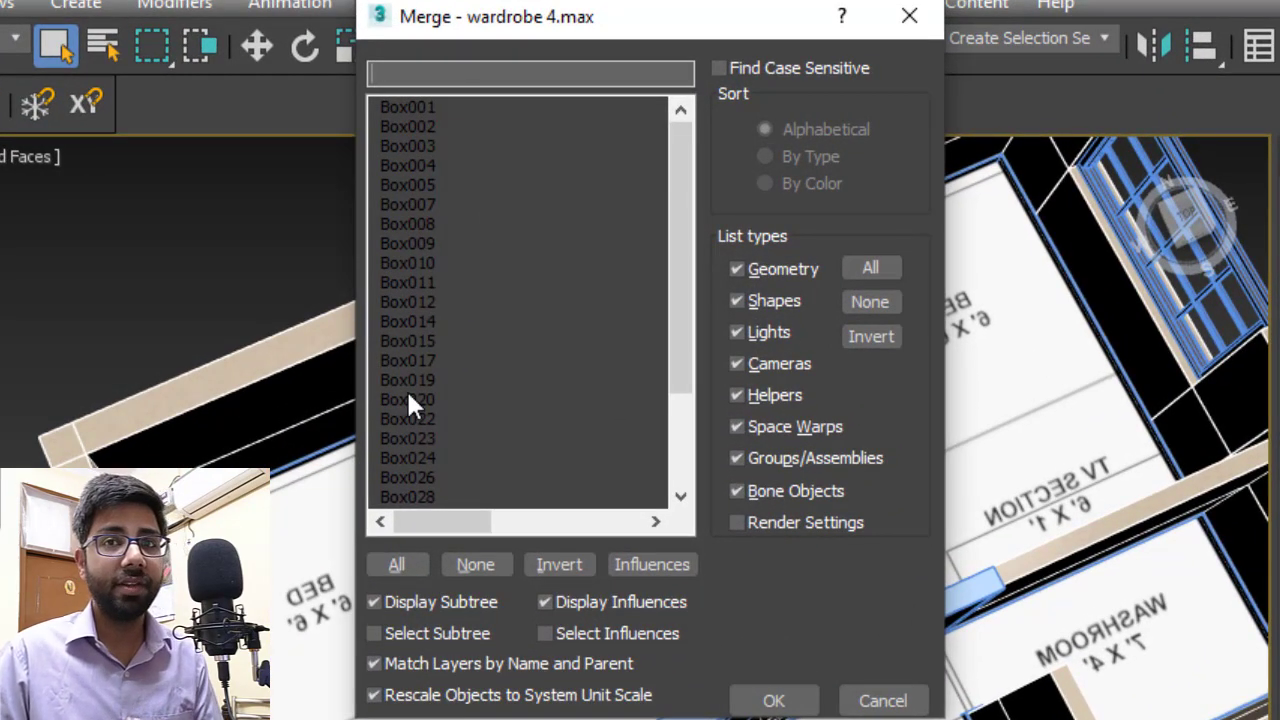
pyautogui.click(397, 564)
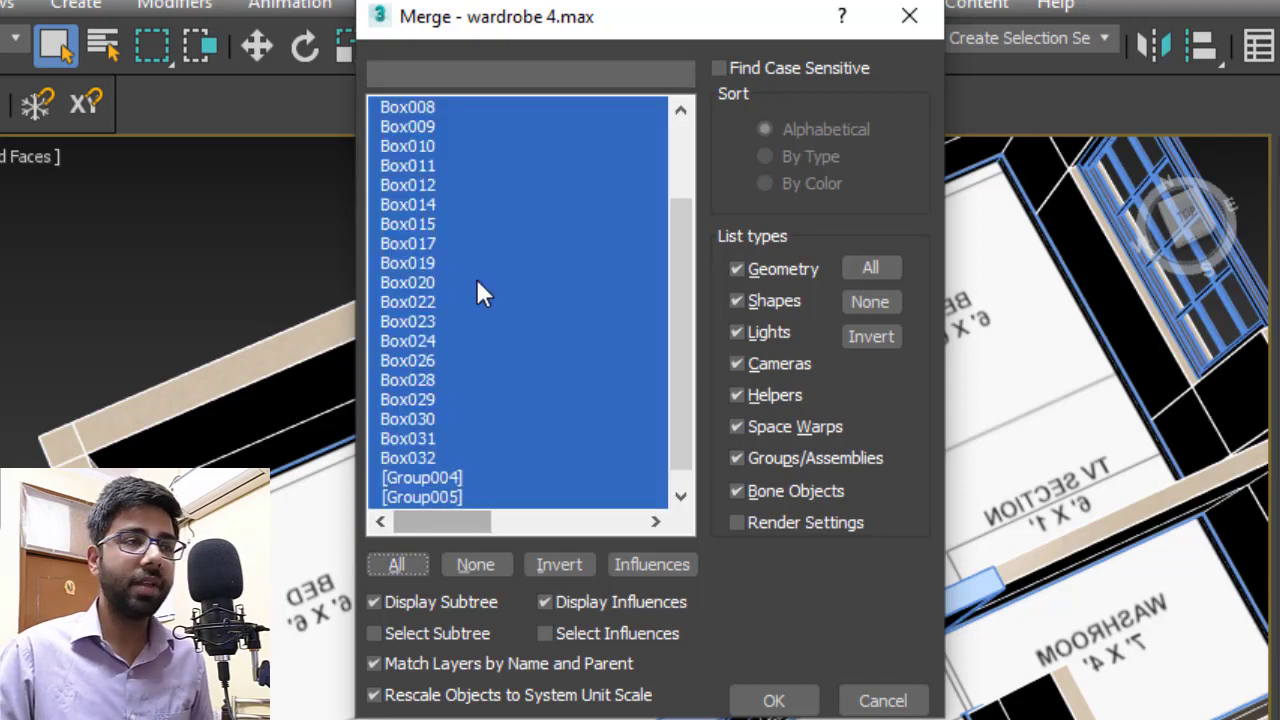
pyautogui.click(775, 702)
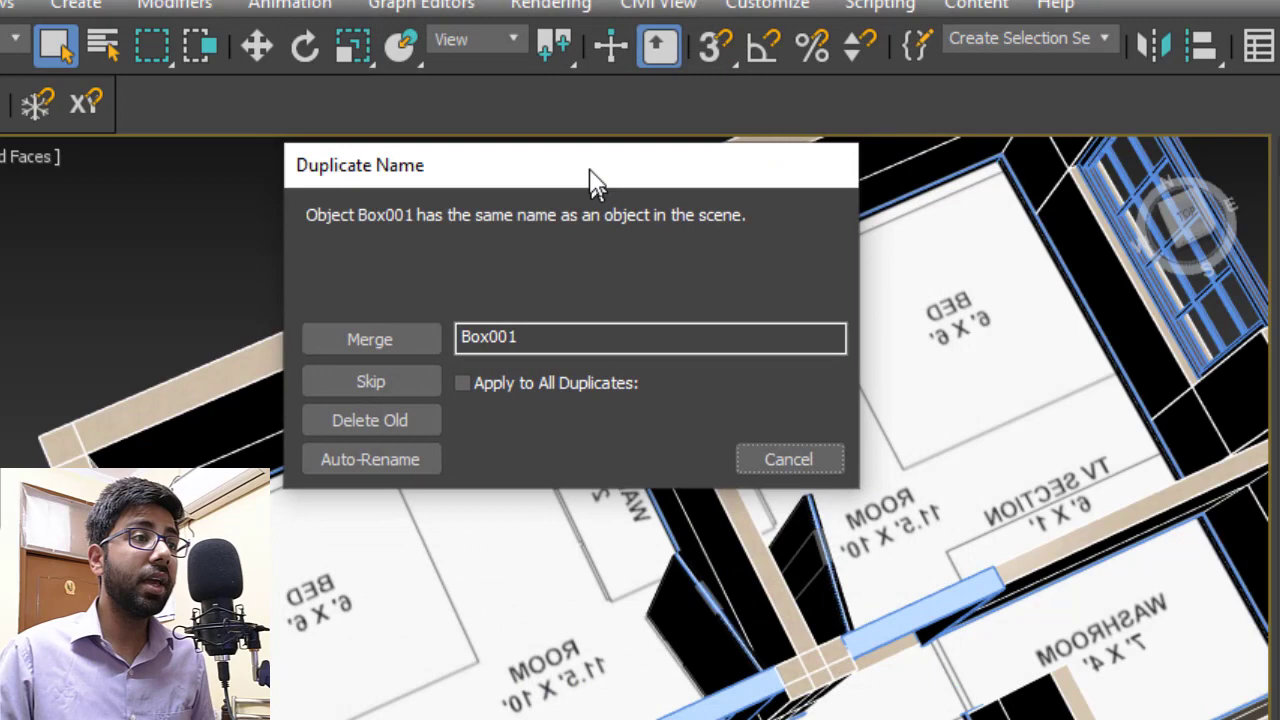
pyautogui.moveTo(634, 349); pyautogui.dragTo(591, 180)
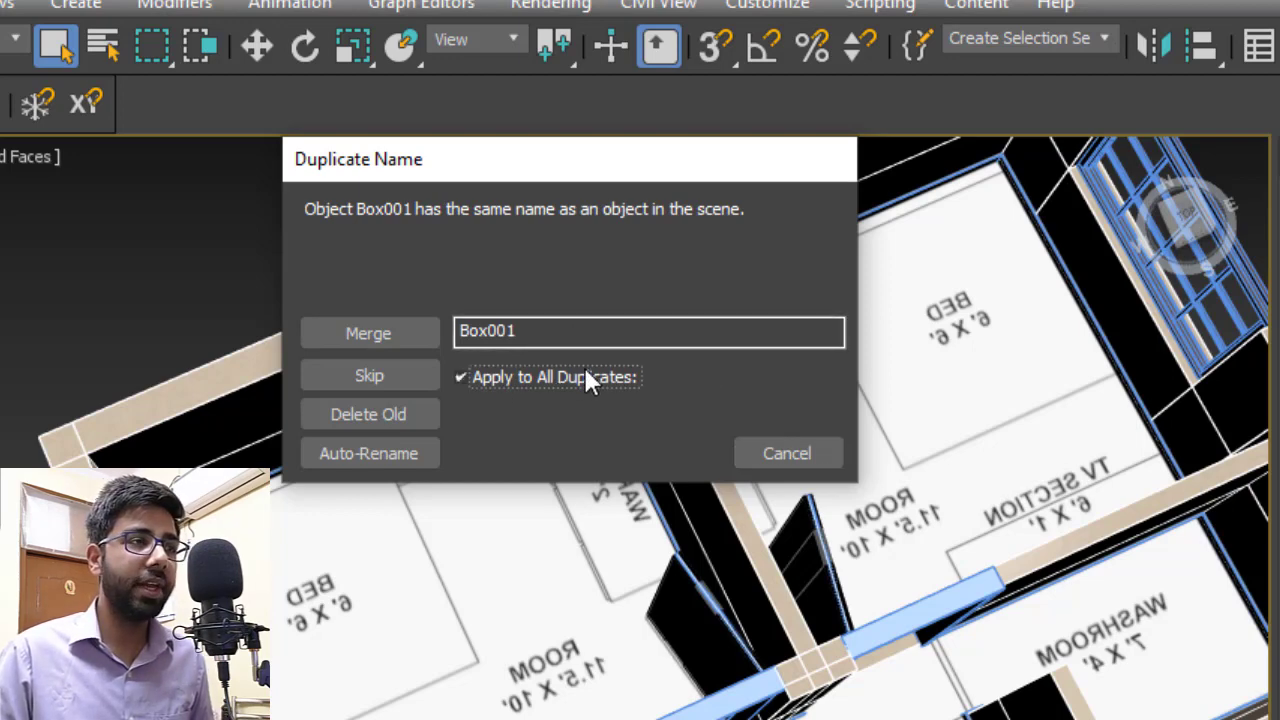
pyautogui.click(368, 454)
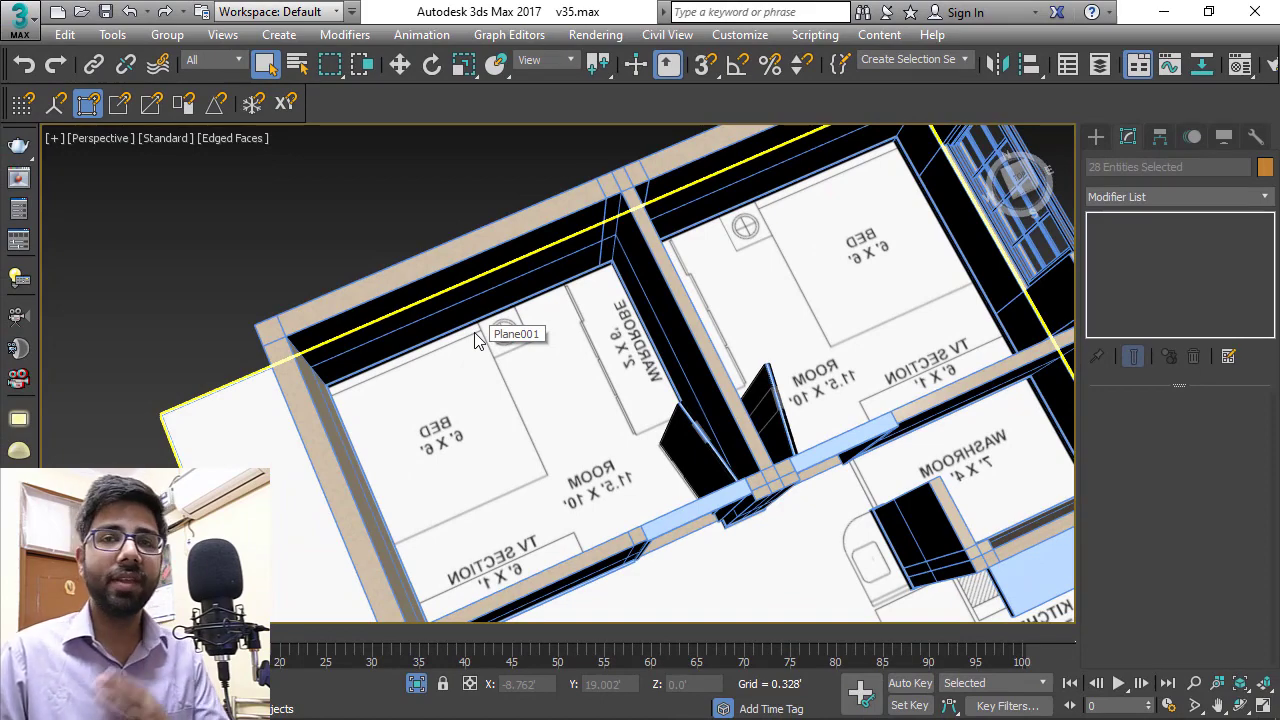
# Group the merged wardrobe objects under the name almirah.
pyautogui.press('z')
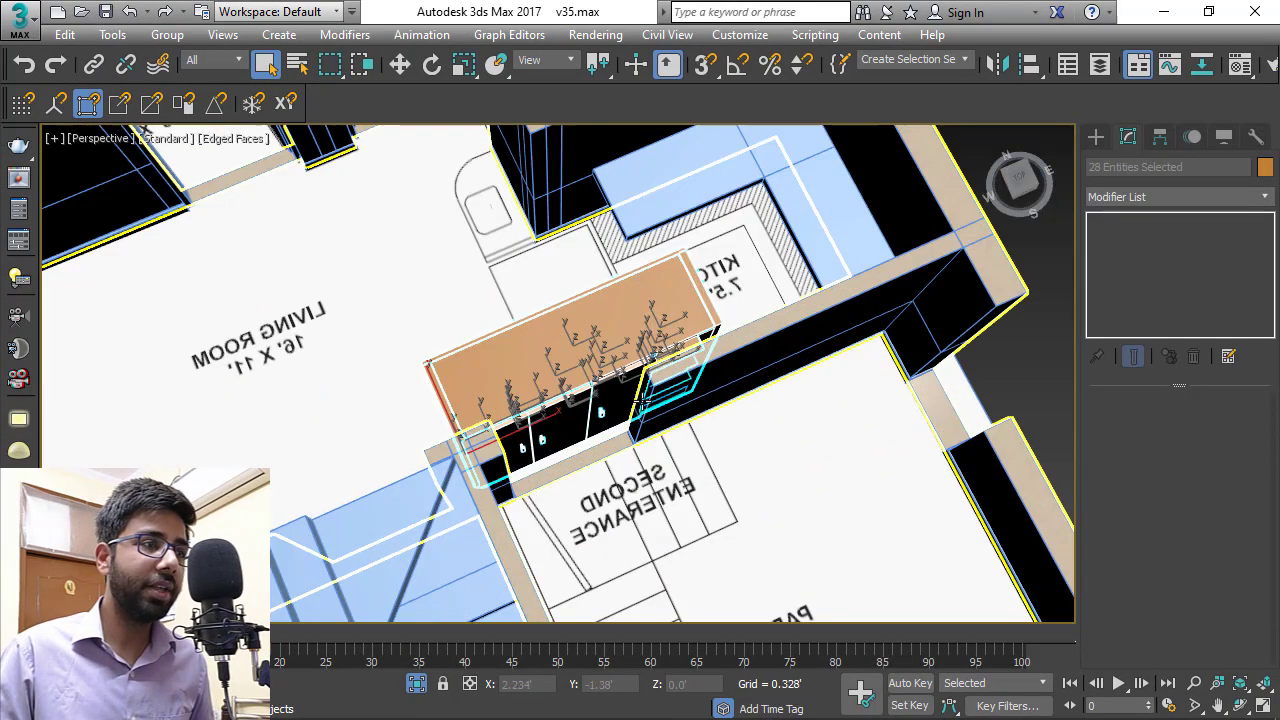
pyautogui.keyDown('alt'); pyautogui.moveTo(612, 382); pyautogui.dragTo(511, 305, button='middle'); pyautogui.keyUp('alt')
pyautogui.scroll(2, 556, 310)
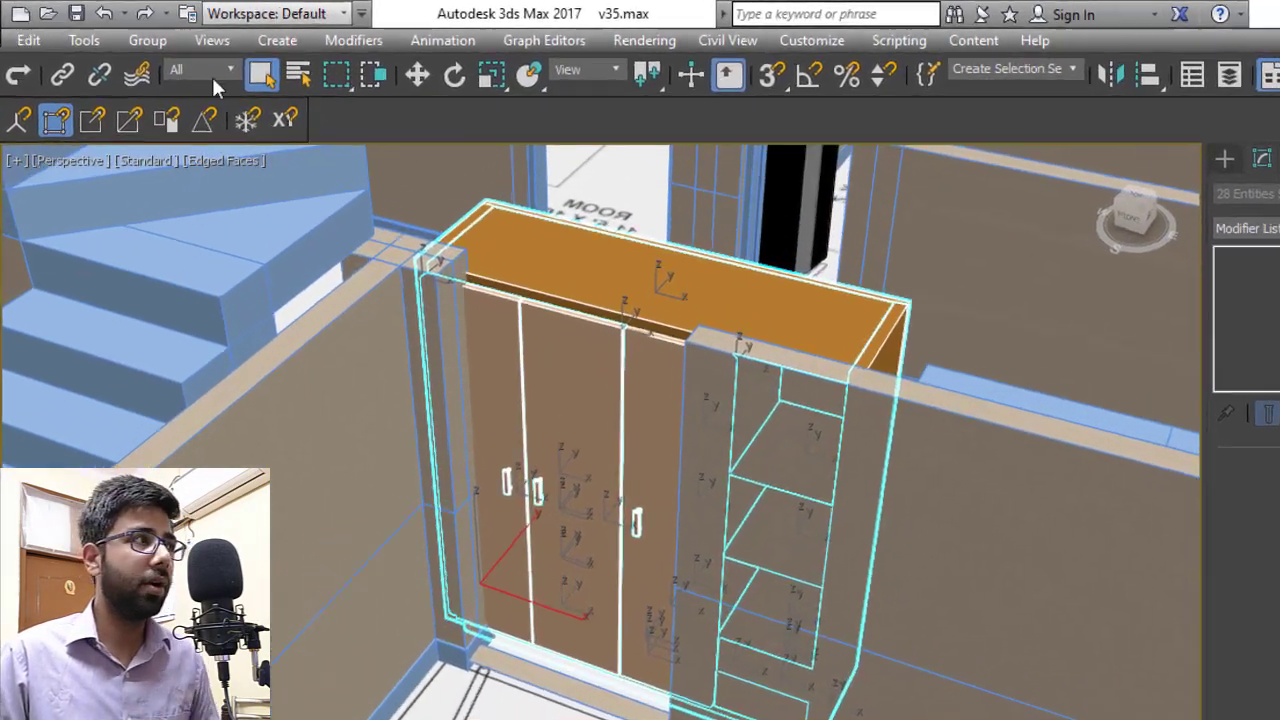
pyautogui.click(167, 34)
pyautogui.click(146, 89)
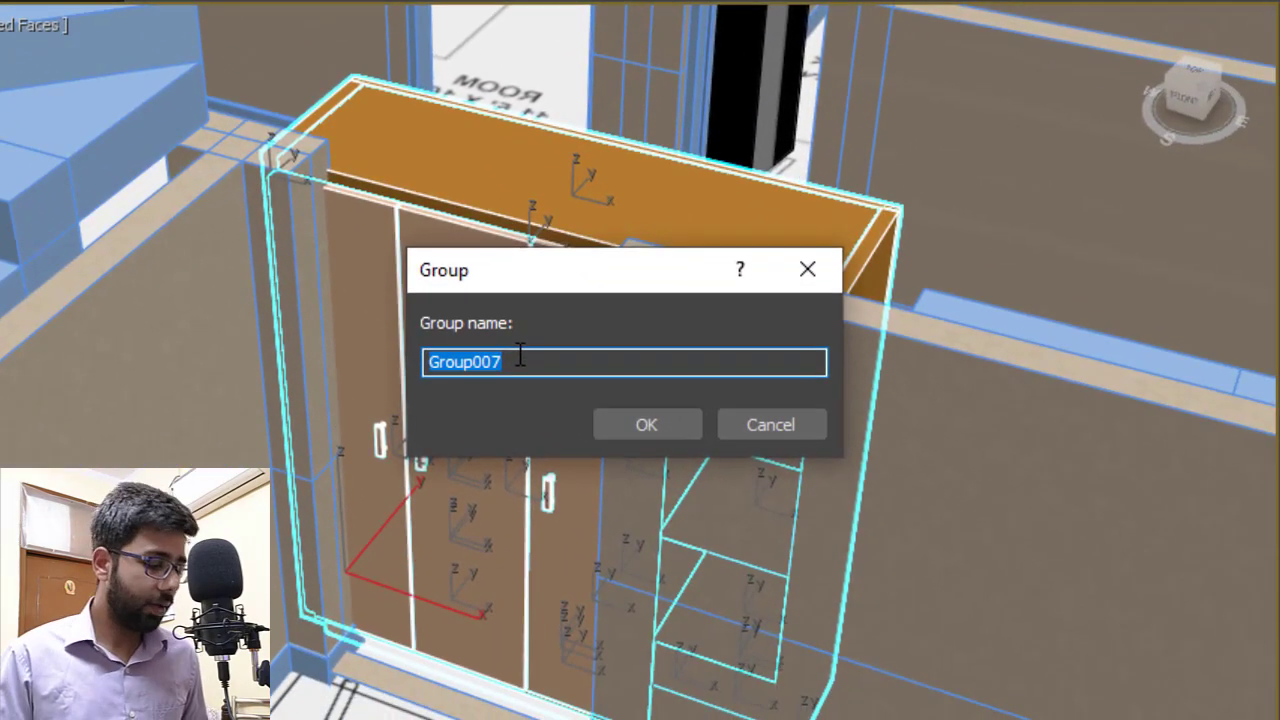
pyautogui.write('almirah')
pyautogui.click(646, 424)
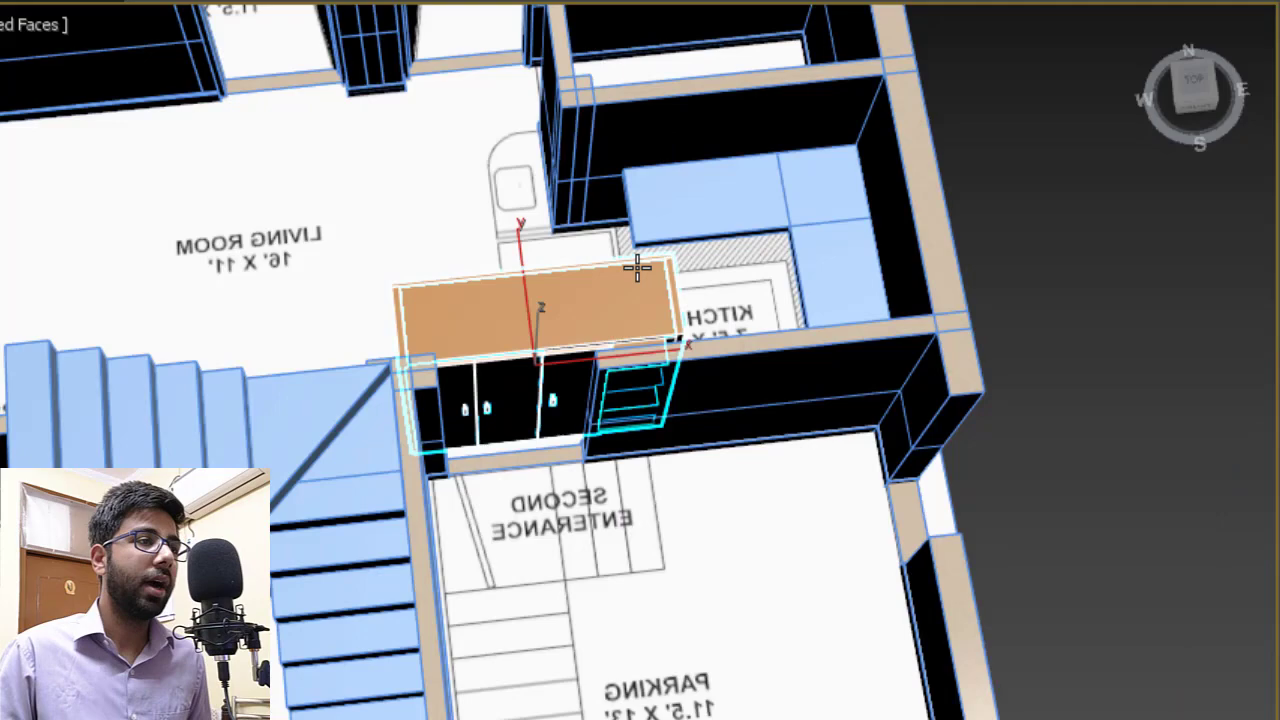
# Move the wardrobe group out of the kitchen area into the bedroom next to the washroom.
pyautogui.press('w')
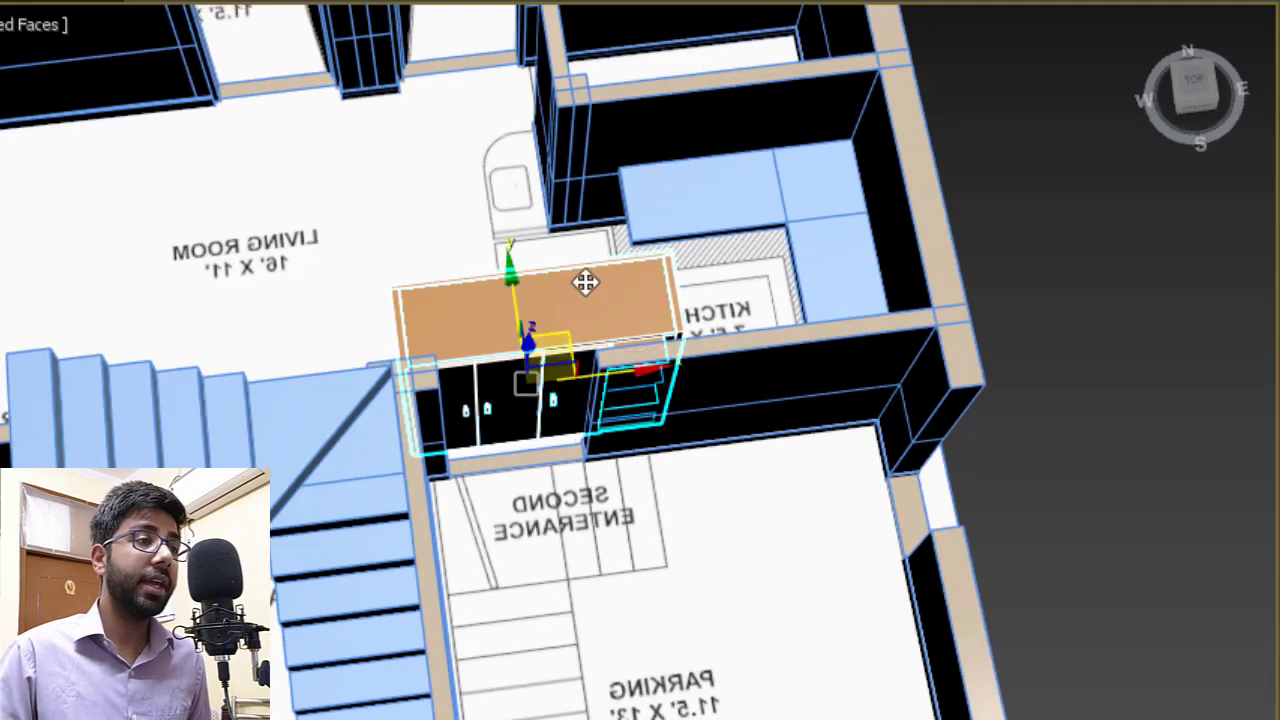
pyautogui.moveTo(603, 270); pyautogui.dragTo(689, 467, button='middle')
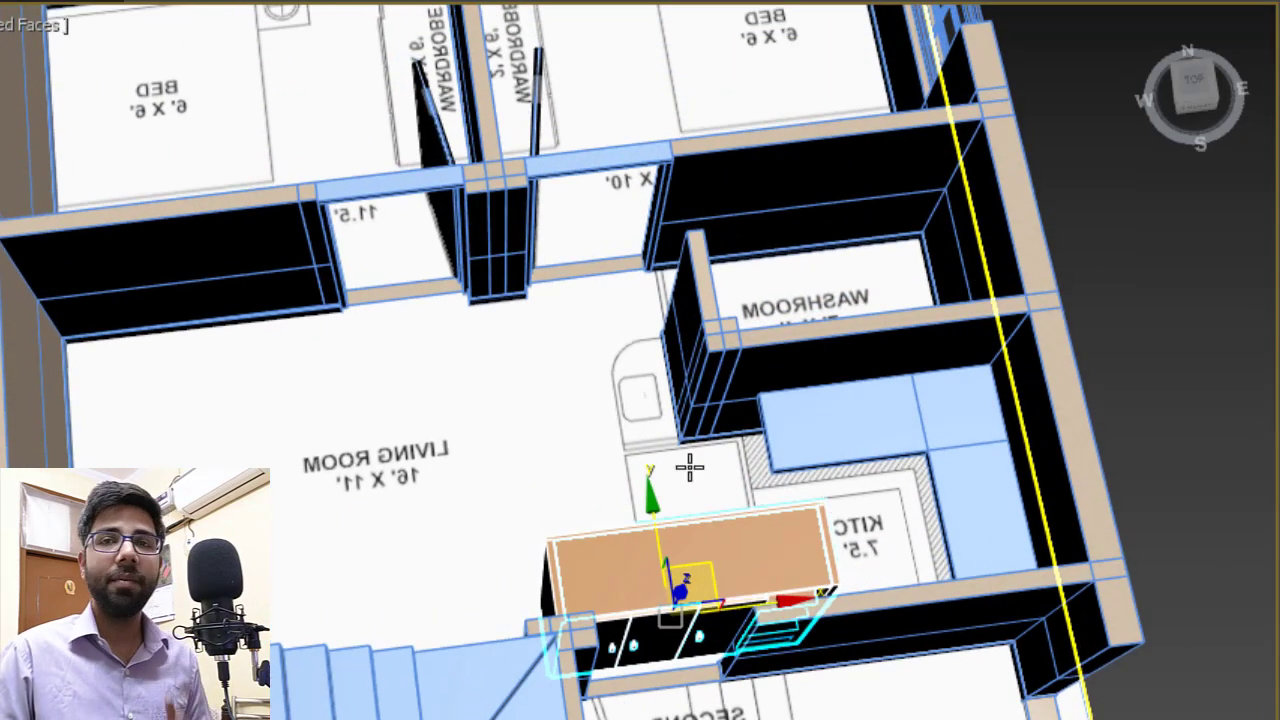
pyautogui.moveTo(666, 574); pyautogui.dragTo(576, 69)
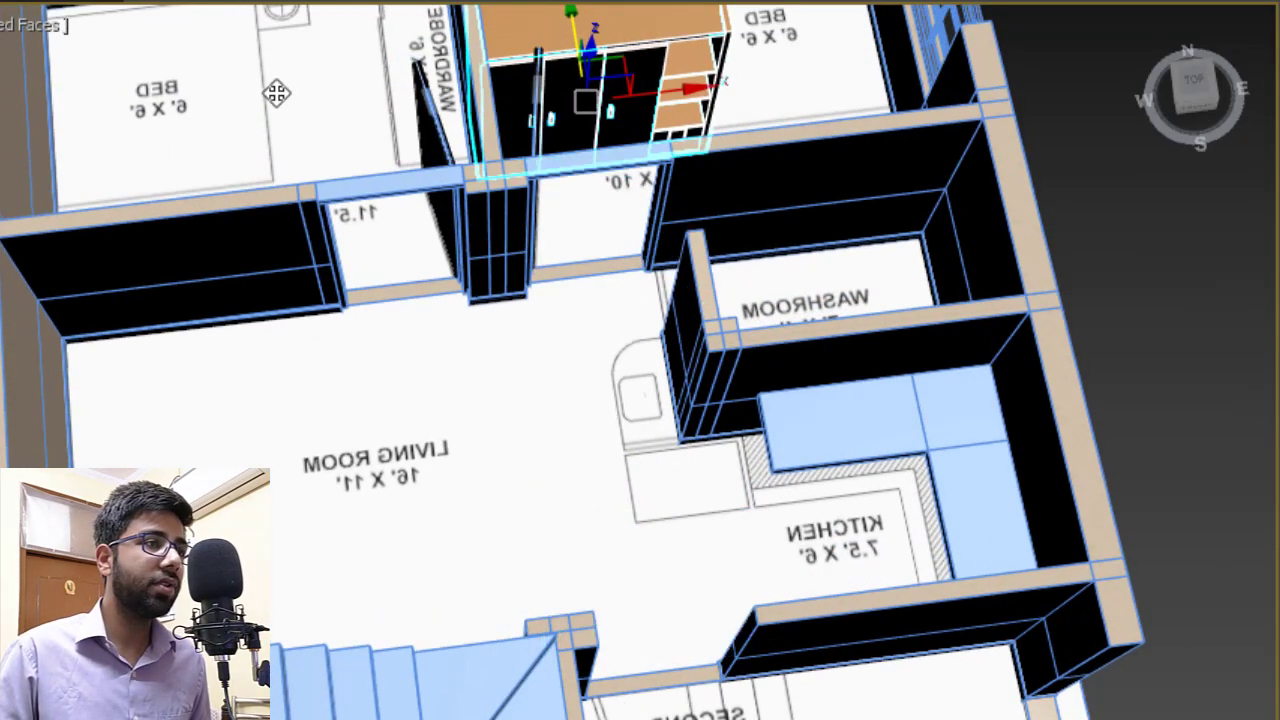
pyautogui.moveTo(326, 117); pyautogui.dragTo(331, 117)
pyautogui.moveTo(543, 114); pyautogui.dragTo(603, 384, button='middle')
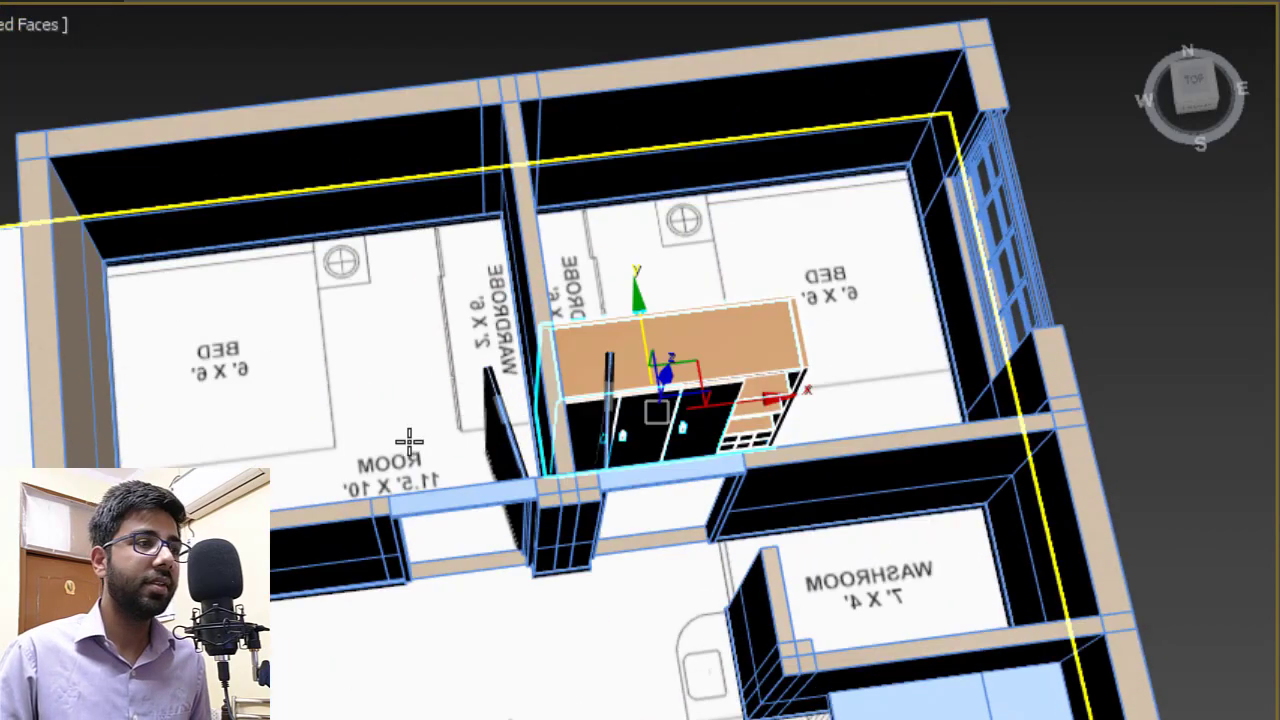
# Rotate the wardrobe group to 90 degrees about the Z axis.
pyautogui.keyDown('alt'); pyautogui.moveTo(409, 443); pyautogui.dragTo(383, 486, button='middle'); pyautogui.keyUp('alt')
pyautogui.press('e')
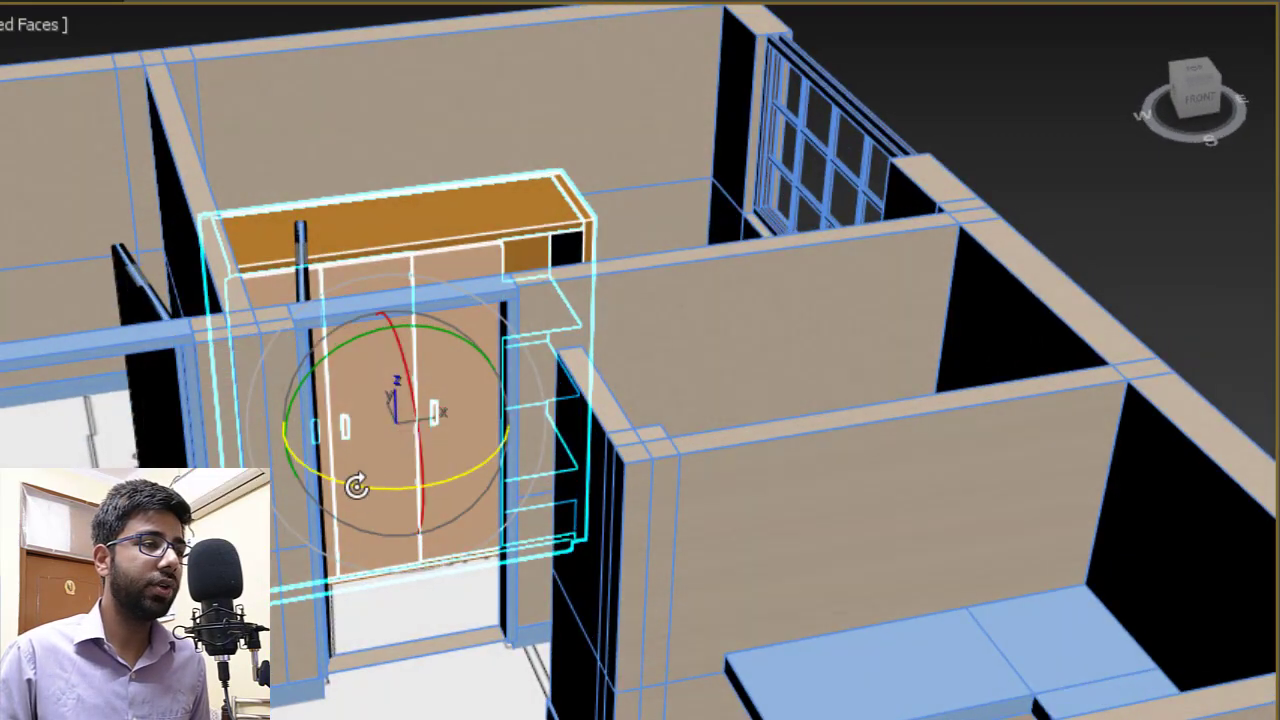
pyautogui.moveTo(357, 487); pyautogui.dragTo(638, 492)
pyautogui.moveTo(882, 668); pyautogui.dragTo(816, 668)
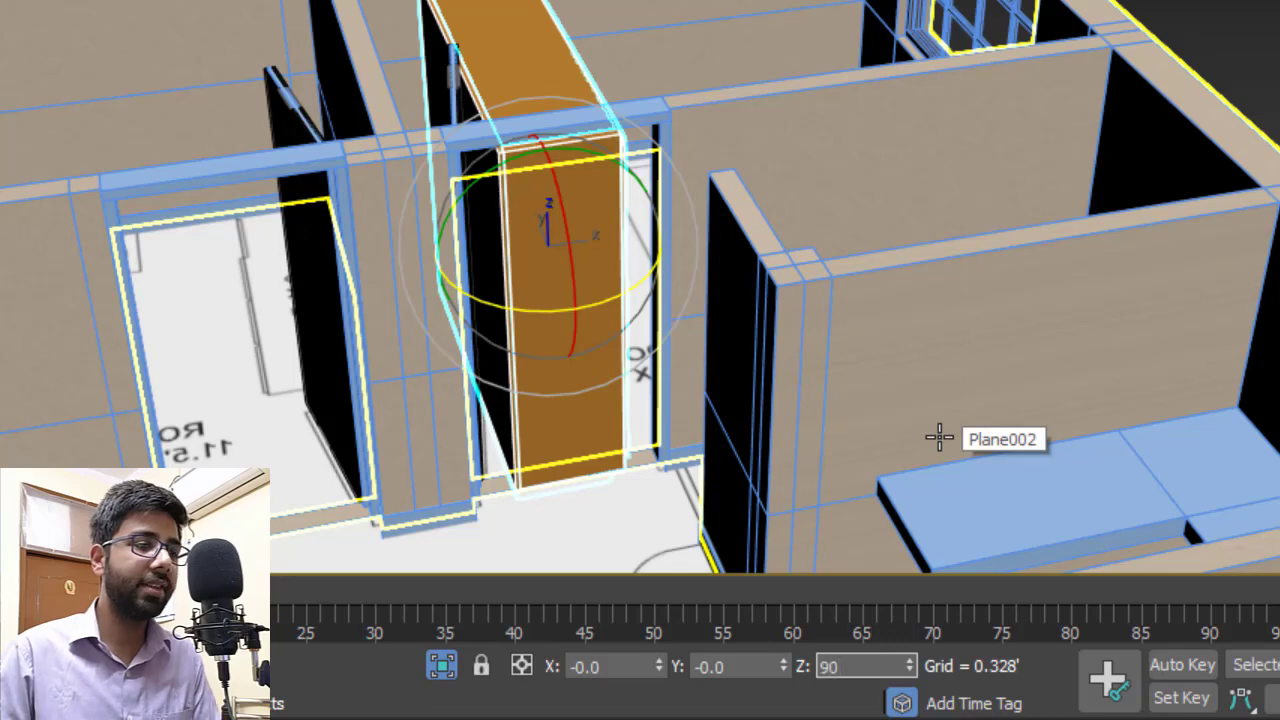
pyautogui.press('Return')
# Move the wardrobe by its corner with snapping on, fitting it against the partition and outer wall over the marked wardrobe area.
pyautogui.keyDown('alt'); pyautogui.moveTo(838, 285); pyautogui.dragTo(740, 200, button='middle'); pyautogui.keyUp('alt')
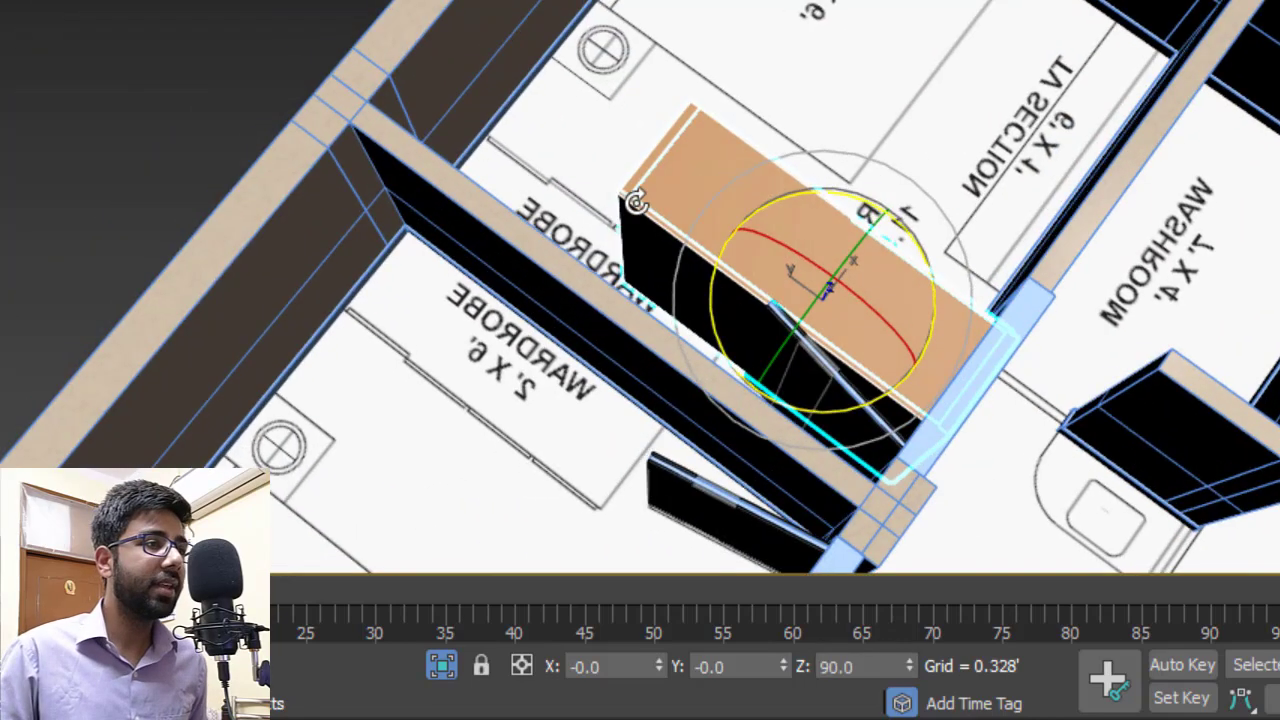
pyautogui.scroll(2, 636, 202)
pyautogui.press('w')
pyautogui.moveTo(637, 243); pyautogui.dragTo(692, 281, button='middle')
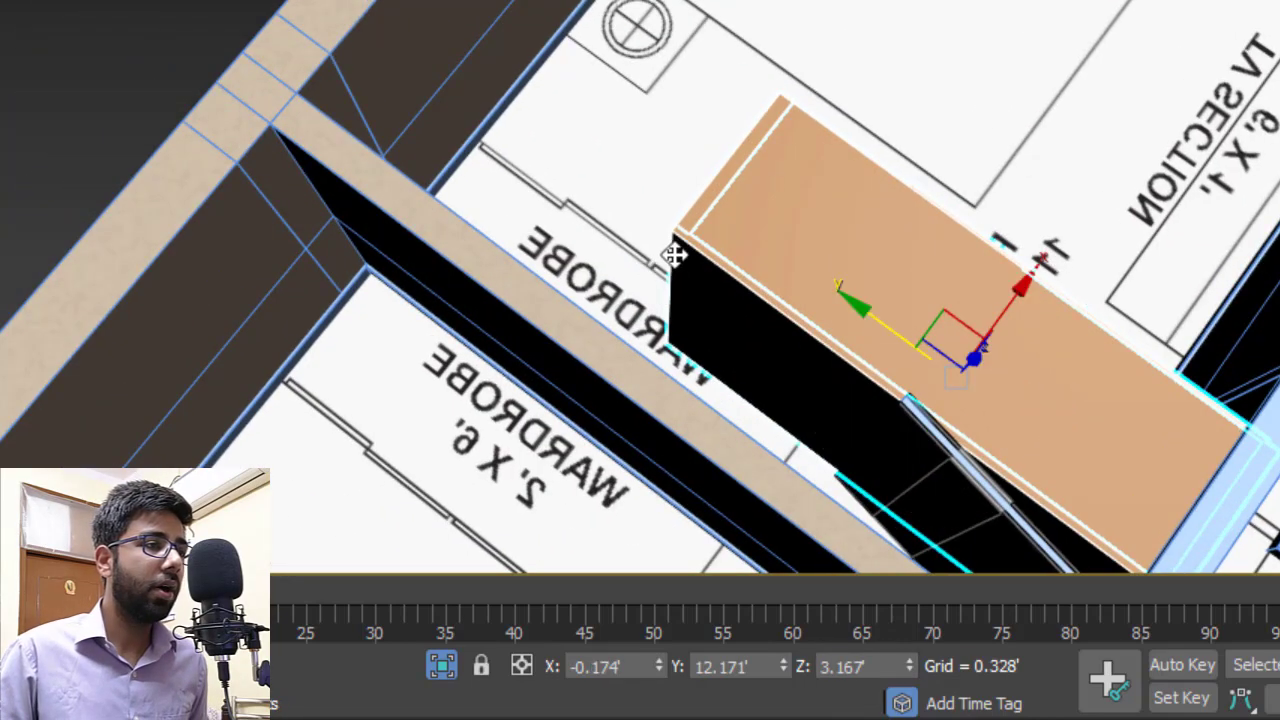
pyautogui.press('s')
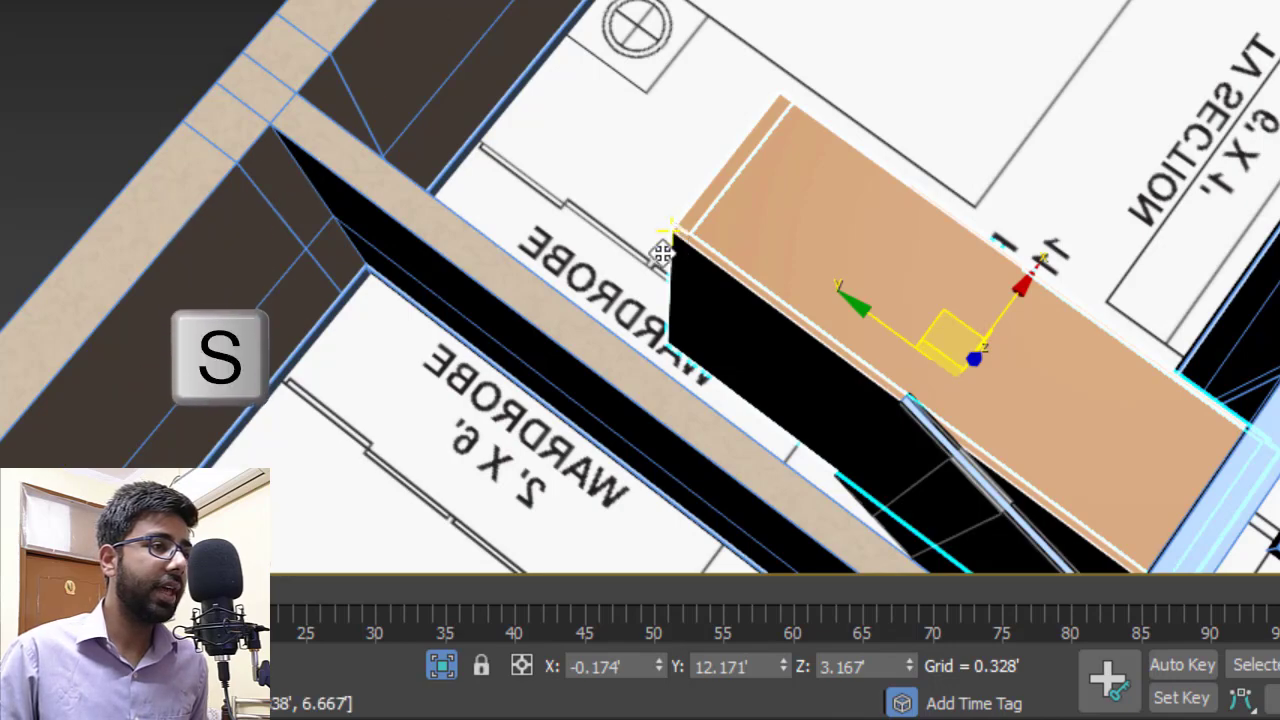
pyautogui.moveTo(662, 253); pyautogui.dragTo(312, 90)
pyautogui.keyDown('alt'); pyautogui.moveTo(471, 131); pyautogui.dragTo(437, 157, button='middle'); pyautogui.keyUp('alt')
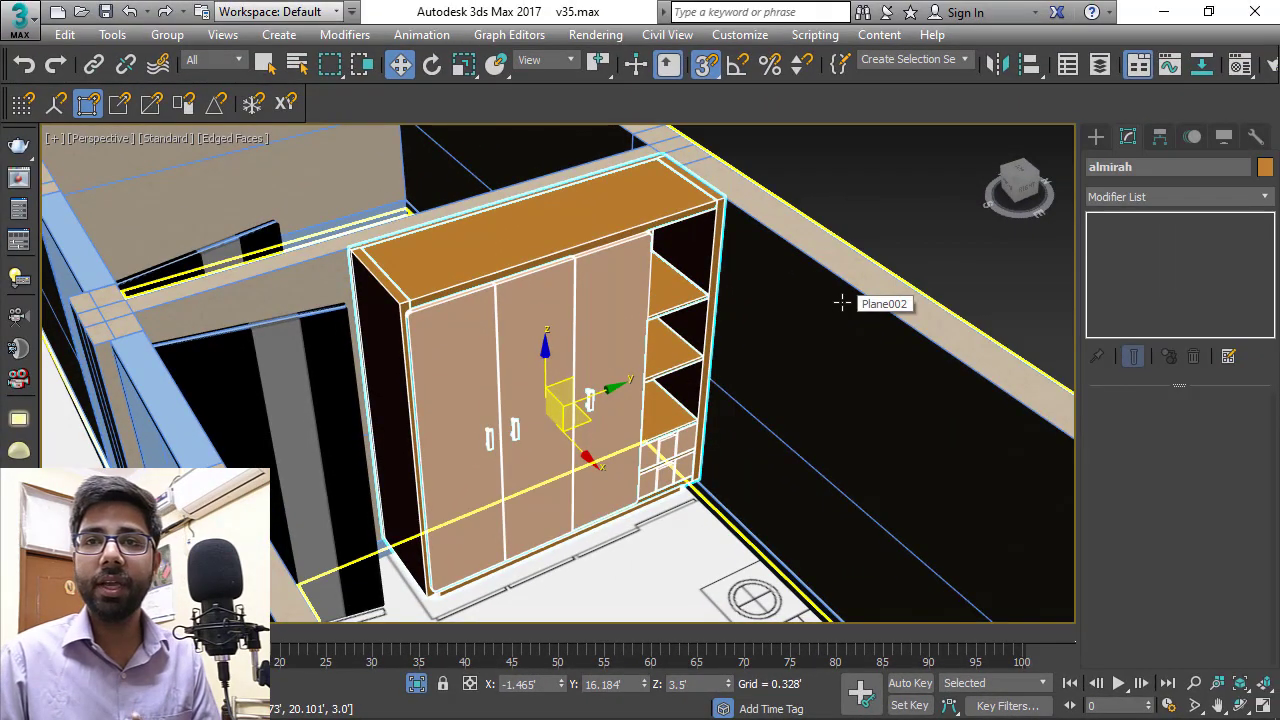
# Clone the wardrobe group along X as a single instance across the partition into the adjoining bedroom.
pyautogui.moveTo(658, 384); pyautogui.dragTo(545, 400, button='middle')
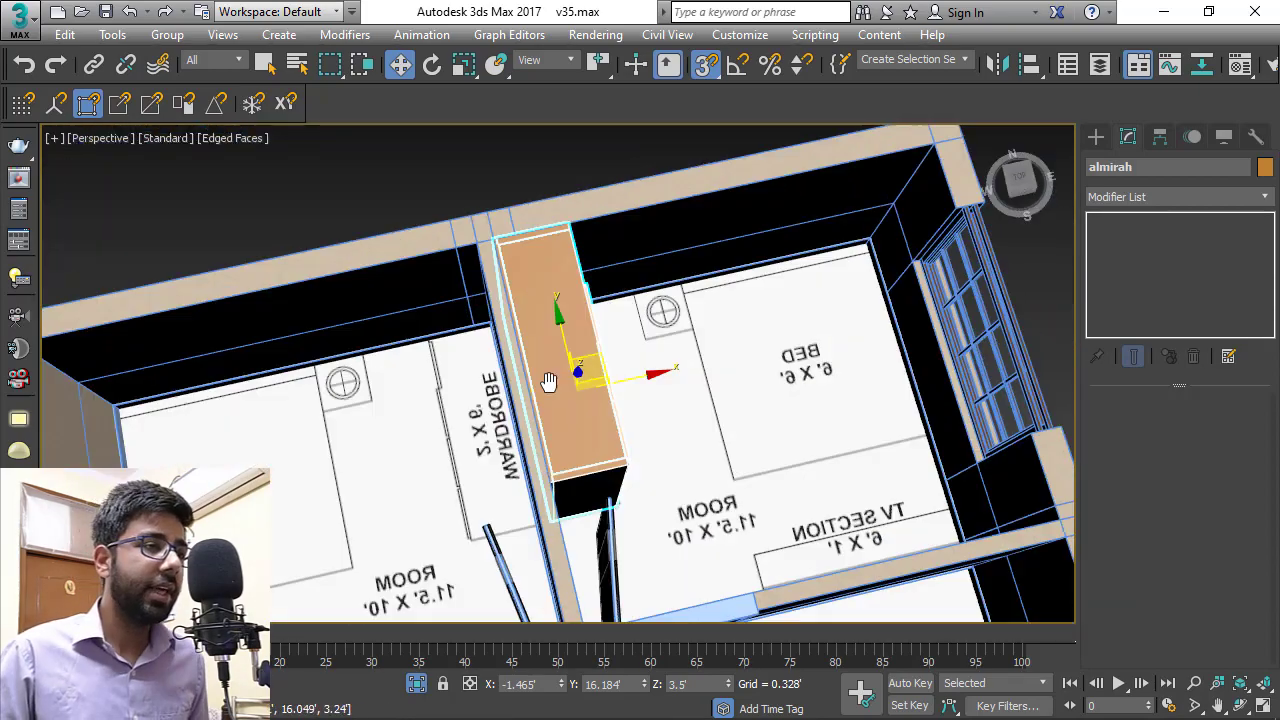
pyautogui.scroll(2, 548, 401)
pyautogui.press('s')
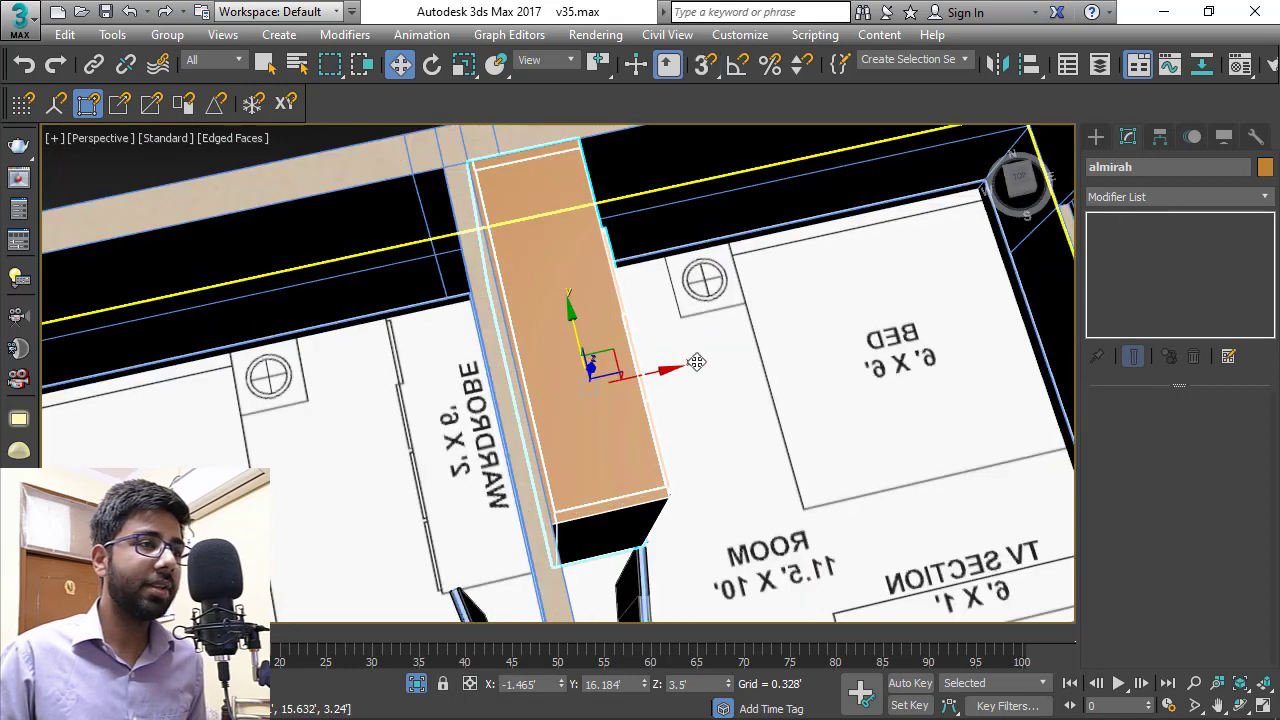
pyautogui.keyDown('shift'); pyautogui.moveTo(664, 370); pyautogui.dragTo(466, 418); pyautogui.keyUp('shift')
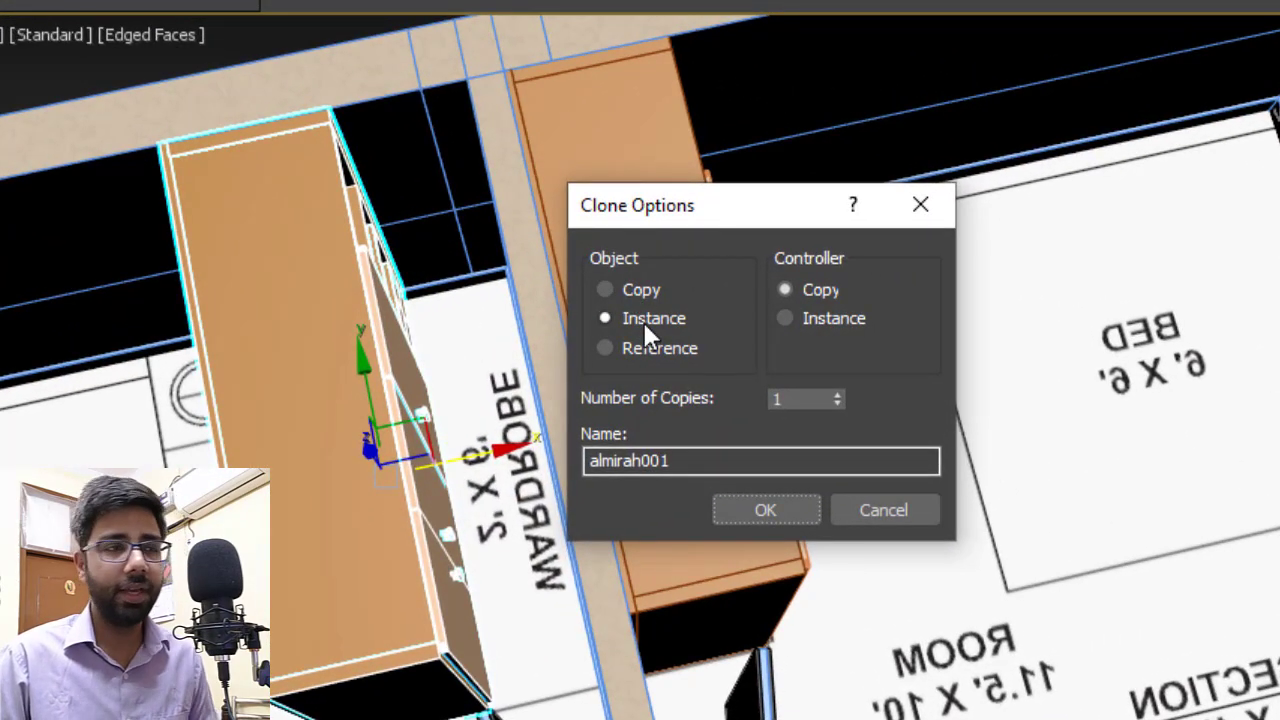
pyautogui.click(765, 510)
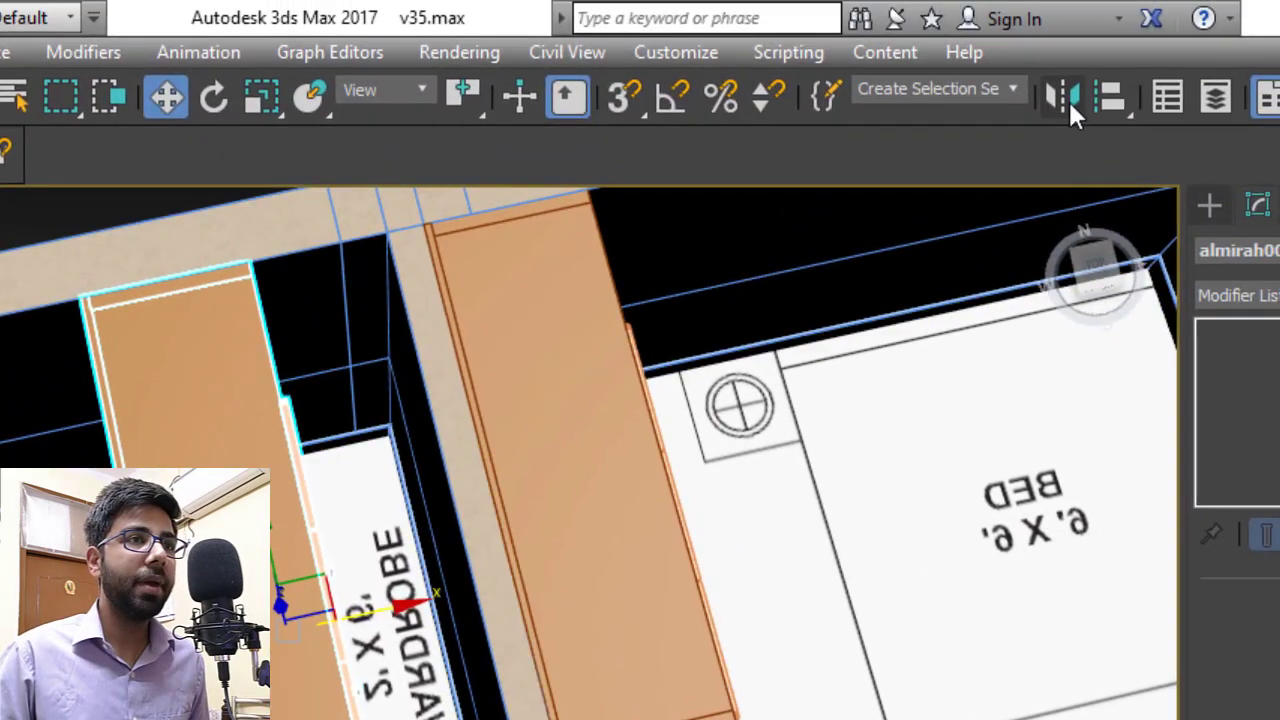
# Mirror the wardrobe instance about the X axis without cloning and snap its back corner onto the partition wall.
pyautogui.click(1066, 92)
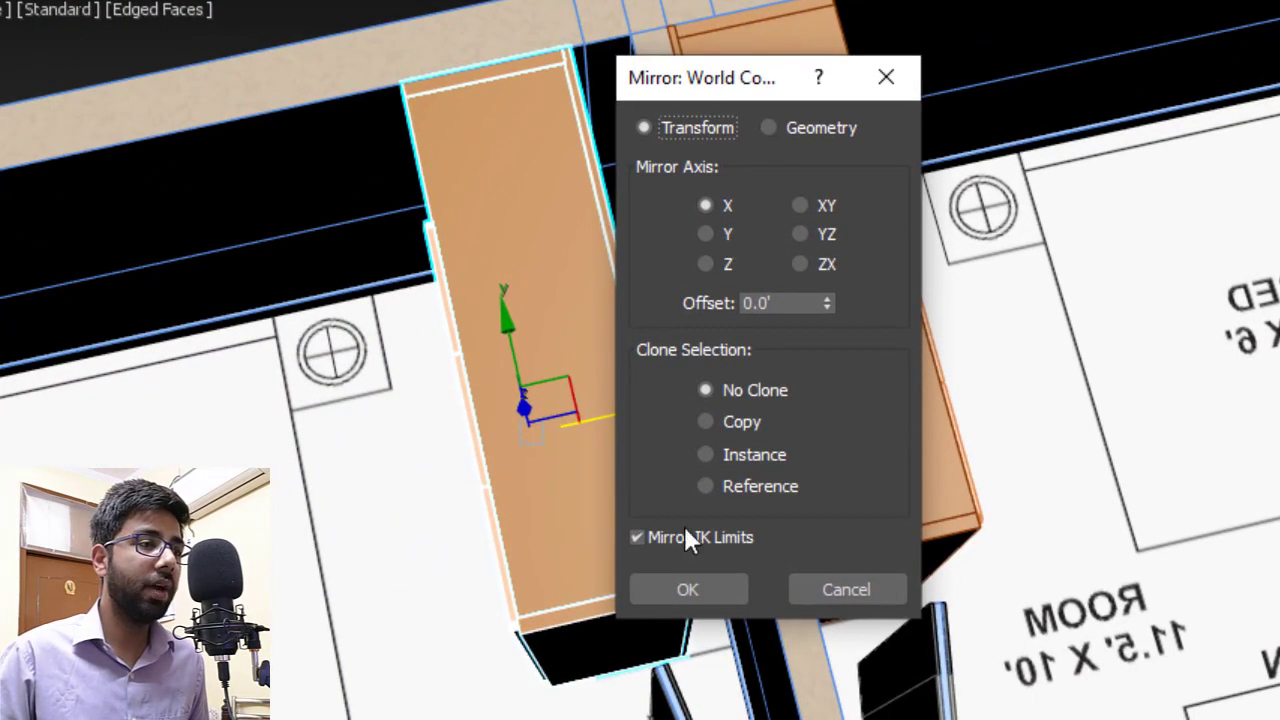
pyautogui.click(687, 589)
pyautogui.scroll(5, 523, 254)
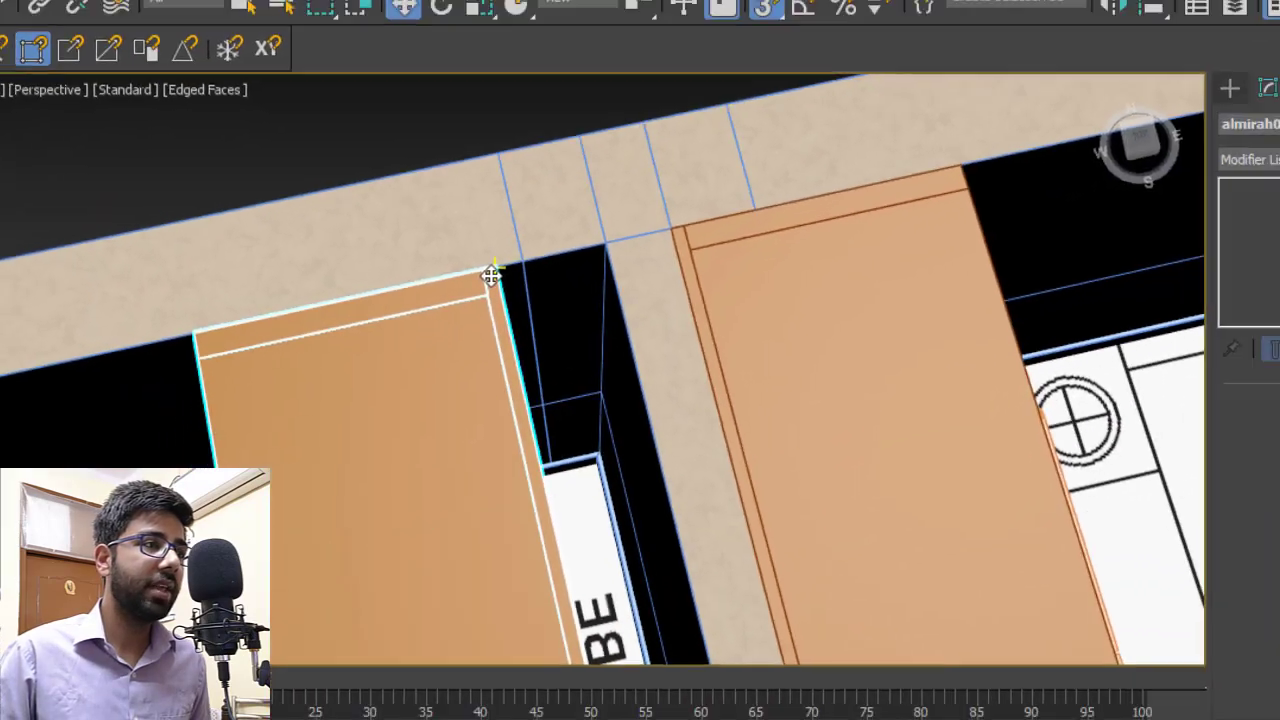
pyautogui.moveTo(530, 252); pyautogui.dragTo(653, 216)
# Mirror the wardrobe instance about the Y axis with No Clone so its open shelves face the door side.
pyautogui.scroll(-6, 474, 251)
pyautogui.keyDown('alt'); pyautogui.moveTo(540, 360); pyautogui.dragTo(611, 346, button='middle'); pyautogui.keyUp('alt')
pyautogui.scroll(4, 485, 378)
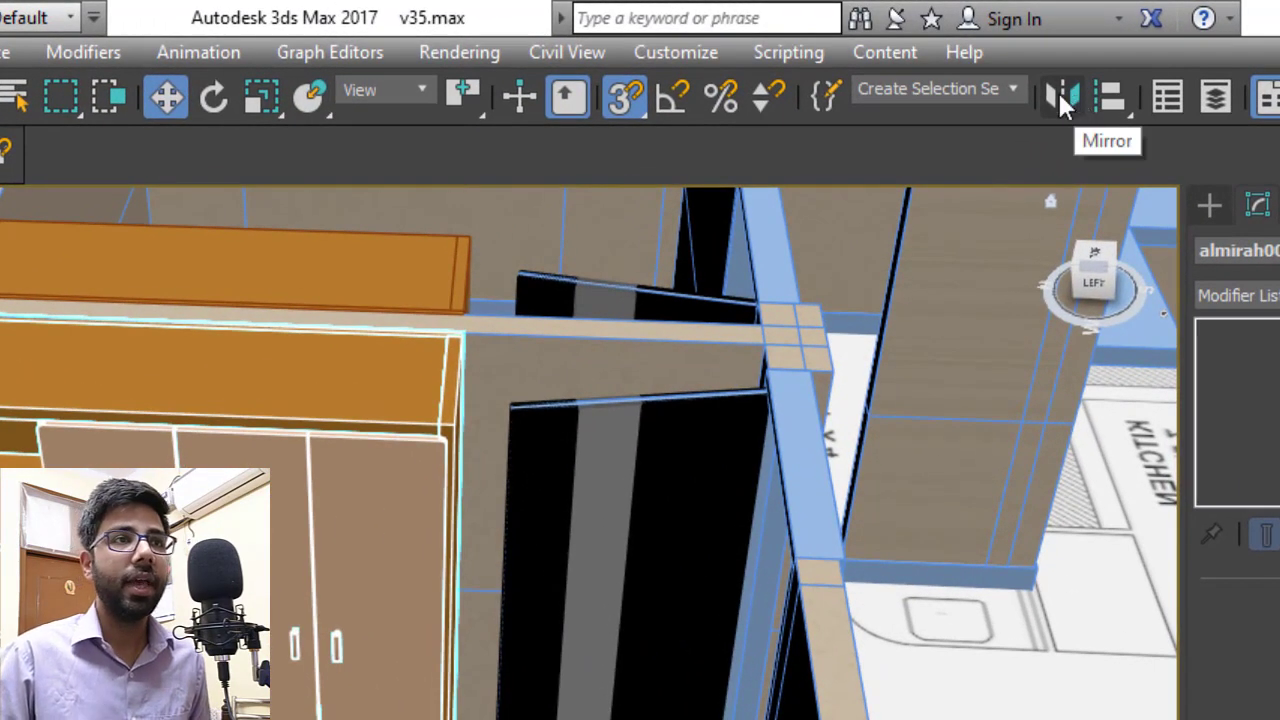
pyautogui.click(1057, 89)
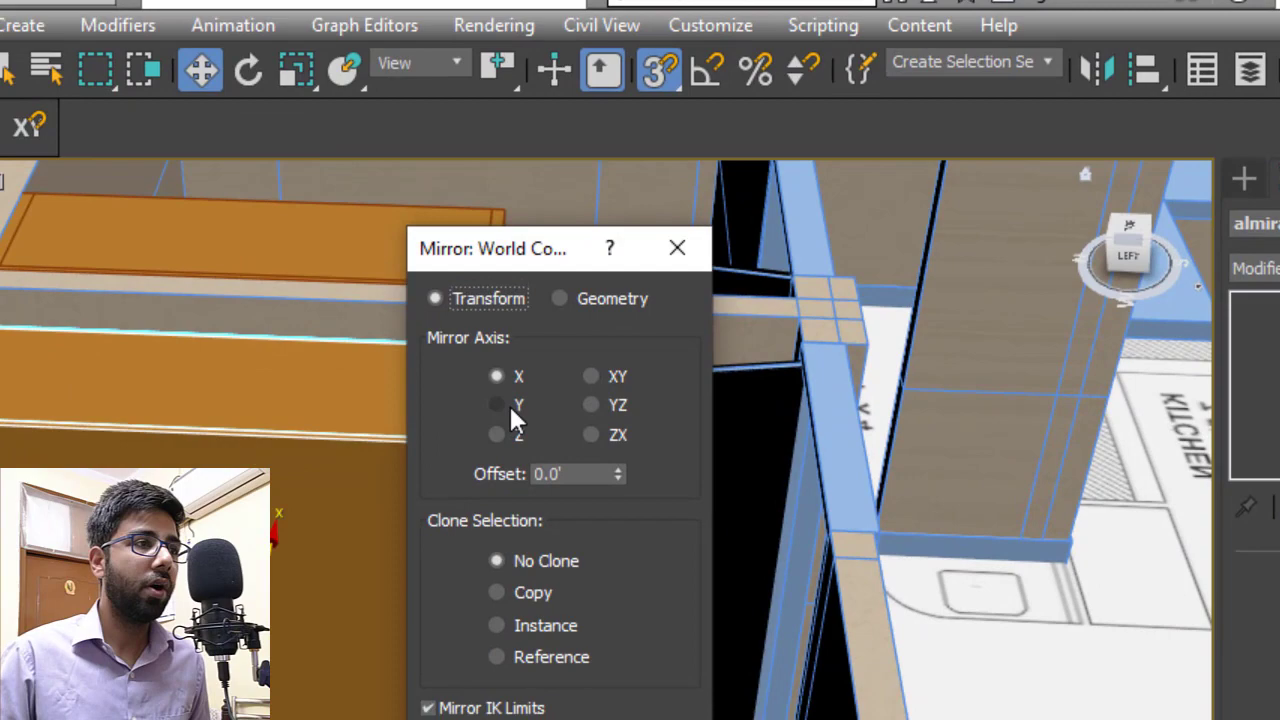
pyautogui.click(466, 426)
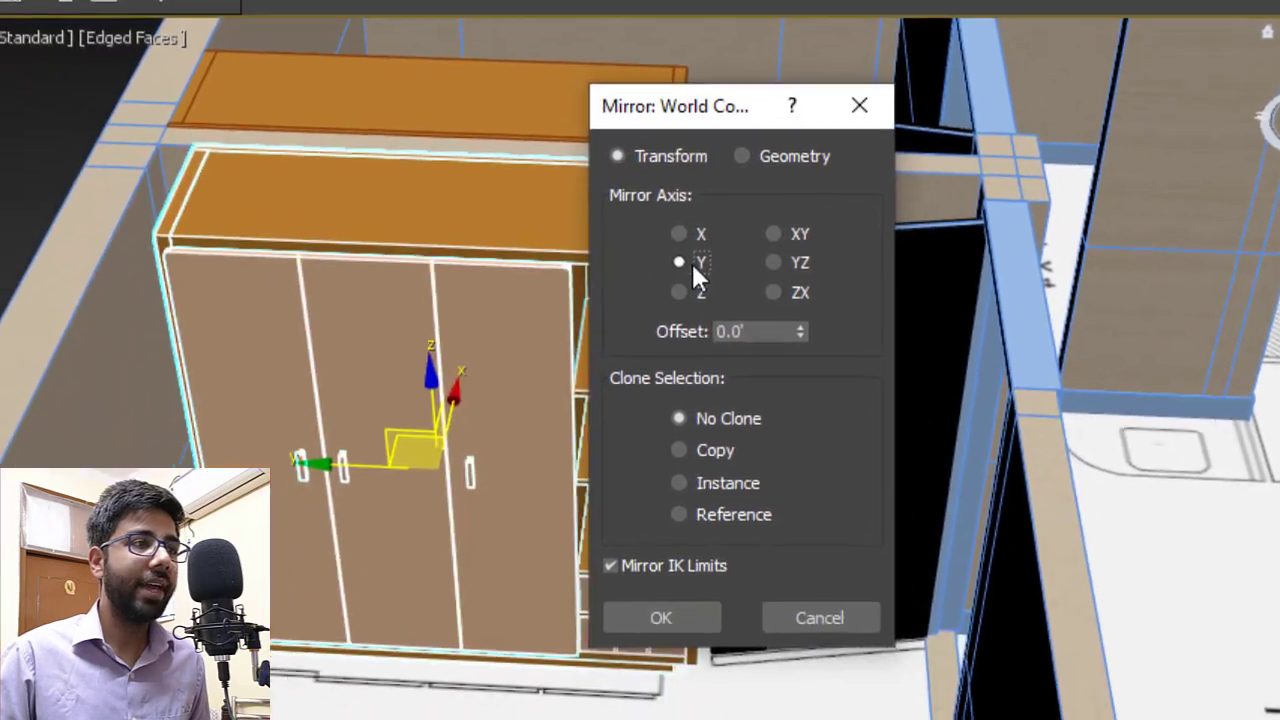
pyautogui.moveTo(704, 115); pyautogui.dragTo(1045, 10)
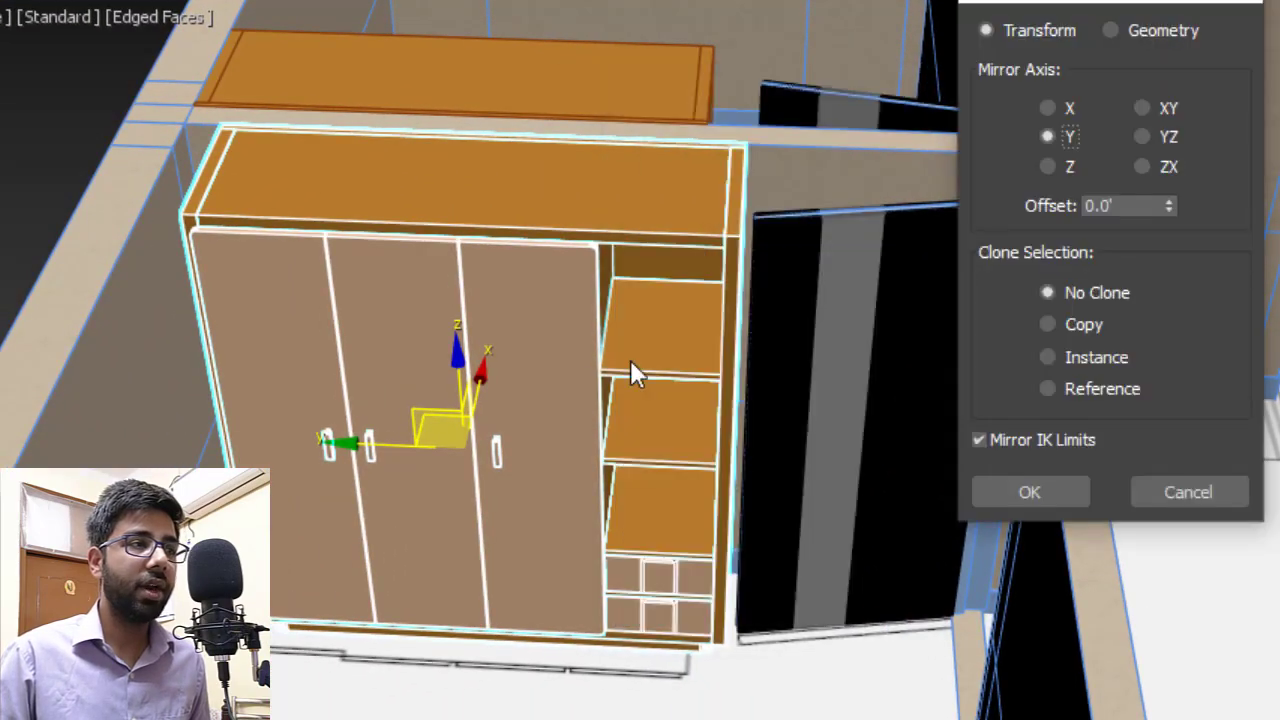
pyautogui.click(1053, 488)
# Snap the mirrored wardrobe's back corner into the corner between the partition and outer wall, and deselect it.
pyautogui.scroll(-4, 671, 351)
pyautogui.keyDown('alt'); pyautogui.moveTo(449, 314); pyautogui.dragTo(451, 317, button='middle'); pyautogui.keyUp('alt')
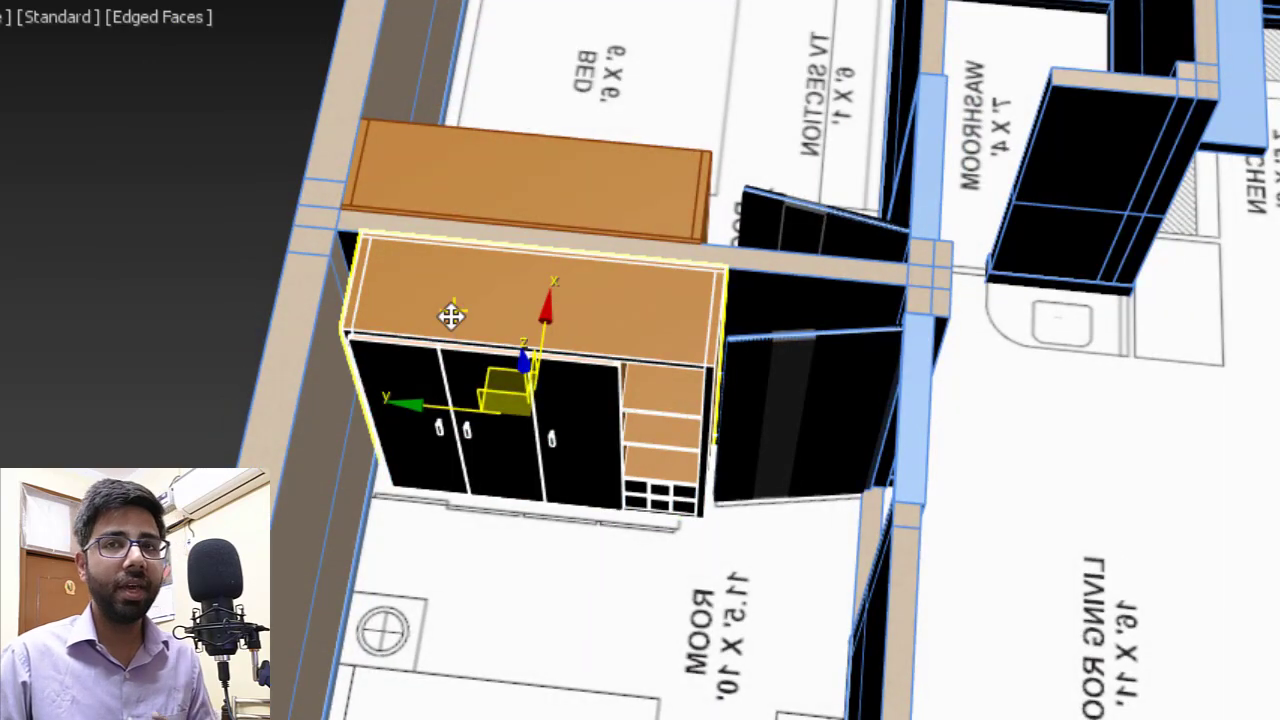
pyautogui.scroll(5, 449, 220)
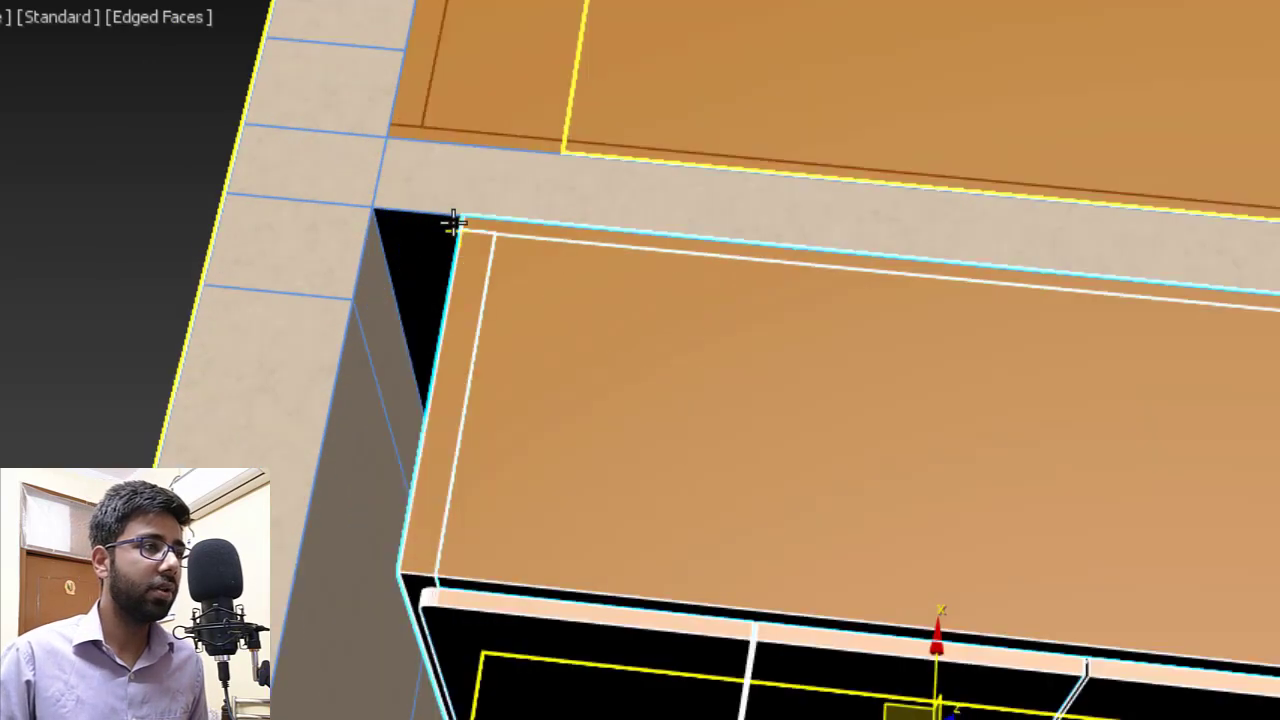
pyautogui.moveTo(464, 221); pyautogui.dragTo(377, 211)
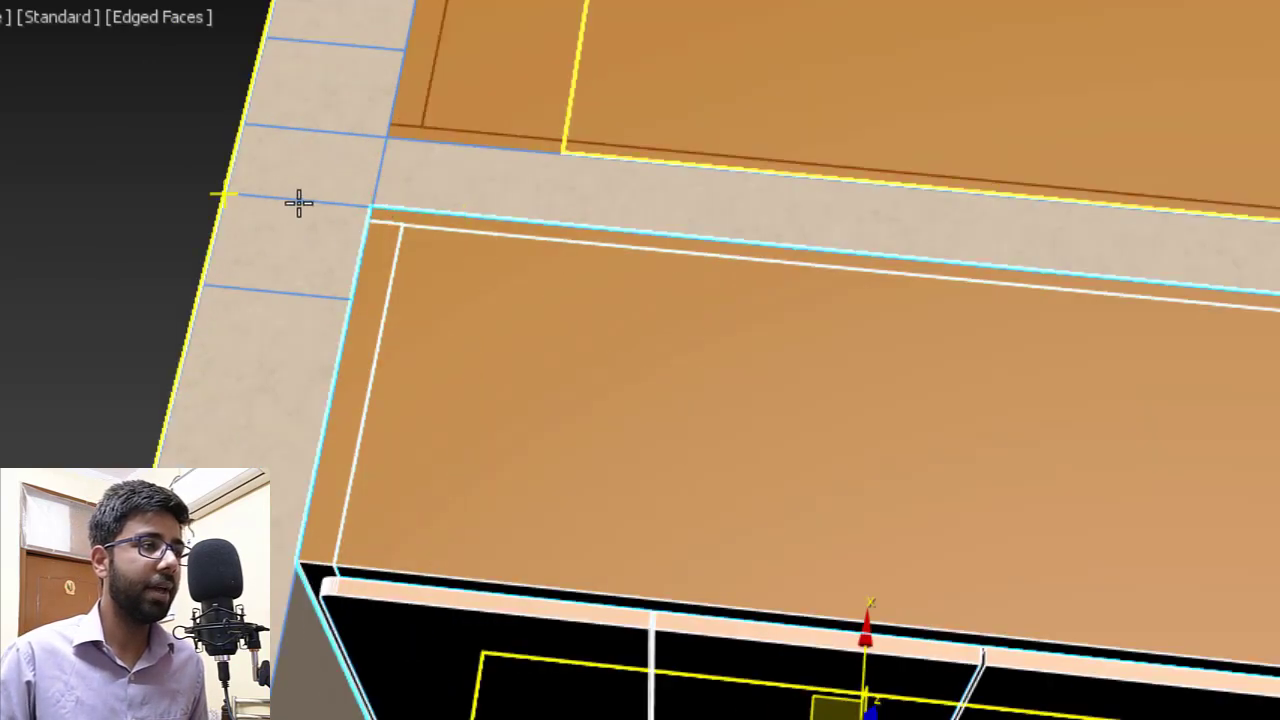
pyautogui.scroll(-5, 297, 203)
pyautogui.click(18, 303)
pyautogui.keyDown('alt'); pyautogui.moveTo(680, 500); pyautogui.dragTo(702, 372, button='middle'); pyautogui.keyUp('alt')
pyautogui.scroll(3, 516, 352)
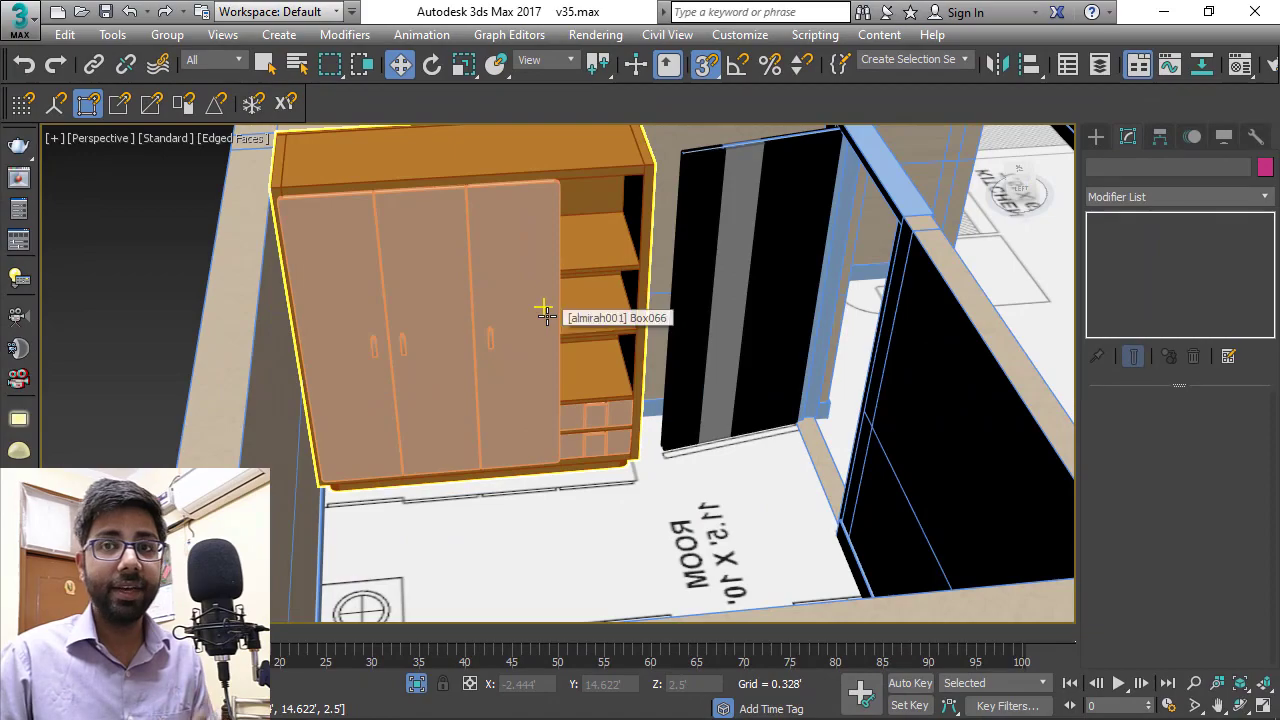
# Start merging an external file, comparing the bed files in the V 38 folder and opening file 1.
pyautogui.keyDown('alt'); pyautogui.moveTo(572, 264); pyautogui.dragTo(603, 226, button='middle'); pyautogui.keyUp('alt')
pyautogui.scroll(-5, 603, 226)
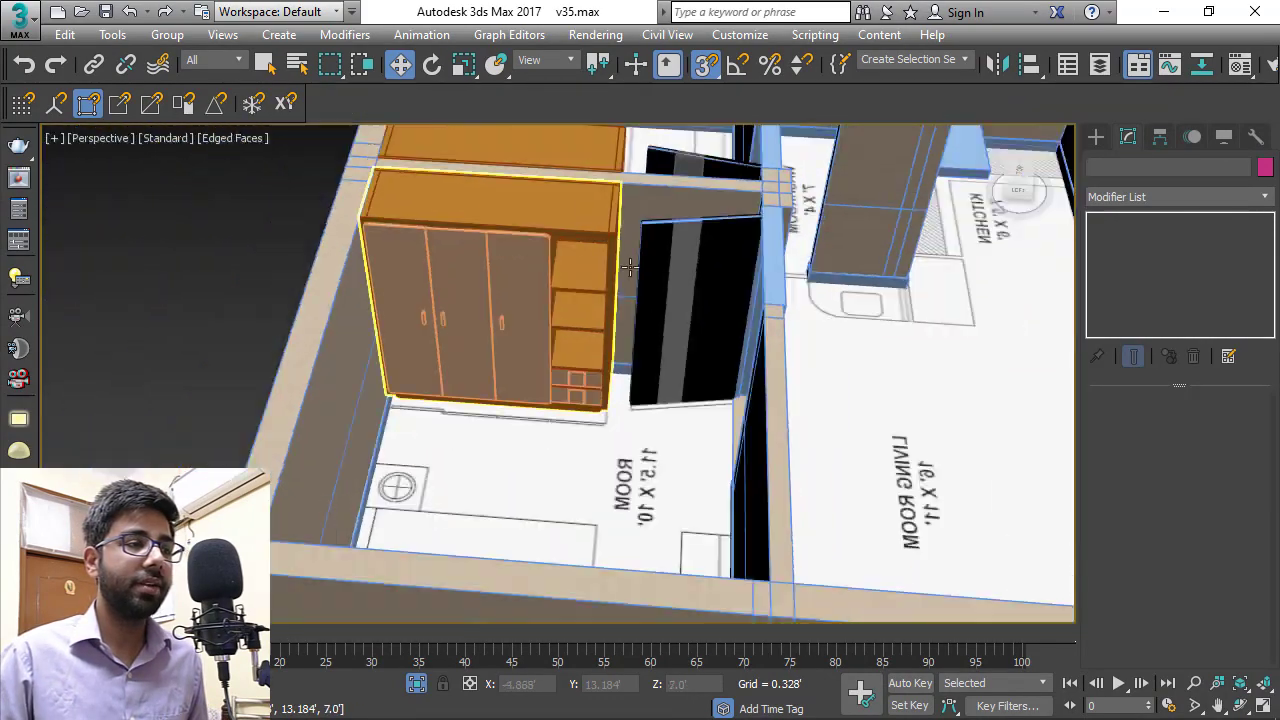
pyautogui.moveTo(620, 300); pyautogui.dragTo(640, 382, button='middle')
pyautogui.keyDown('alt'); pyautogui.moveTo(640, 382); pyautogui.dragTo(606, 374, button='middle'); pyautogui.keyUp('alt')
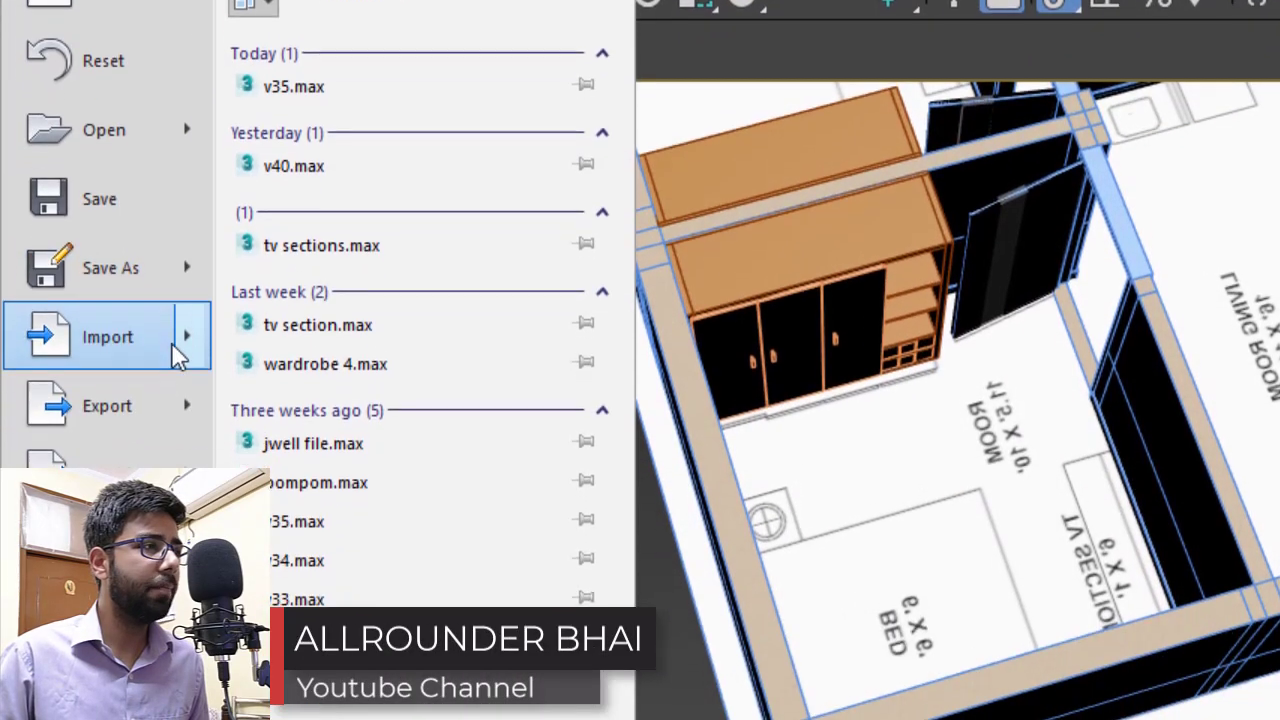
pyautogui.moveTo(171, 449)
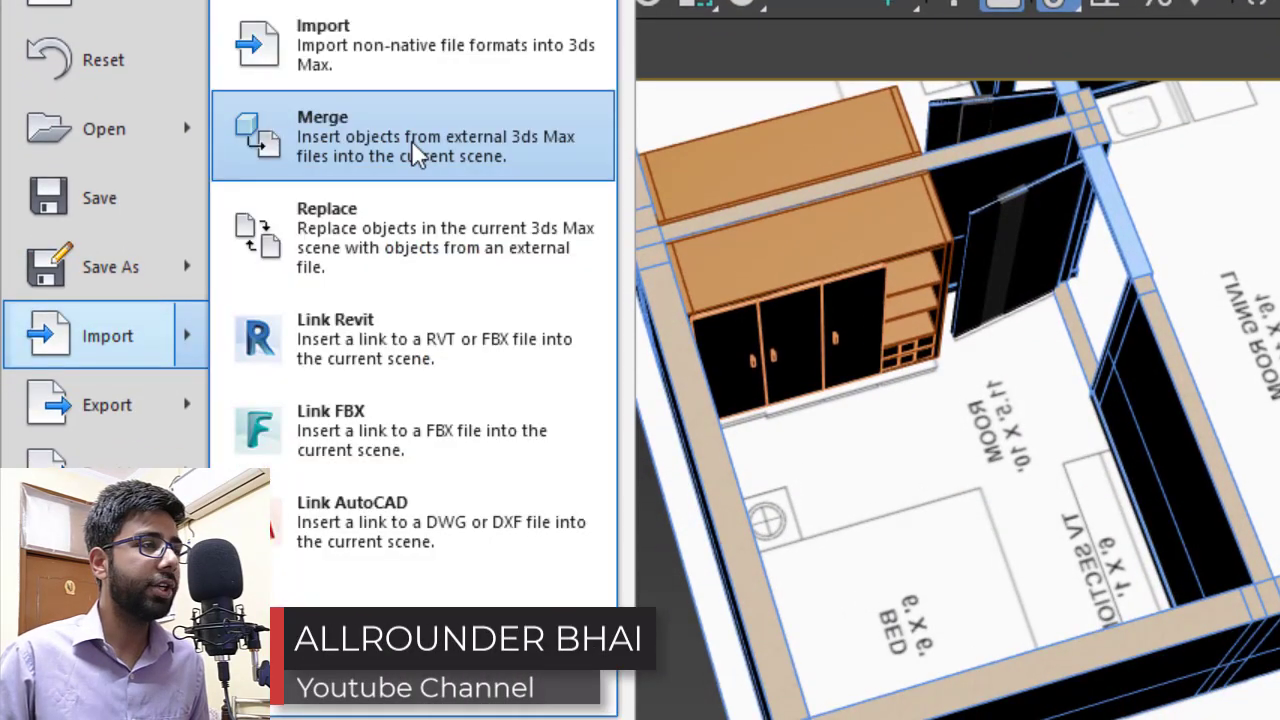
pyautogui.click(411, 150)
pyautogui.click(620, 16)
pyautogui.scroll(-5, 450, 398)
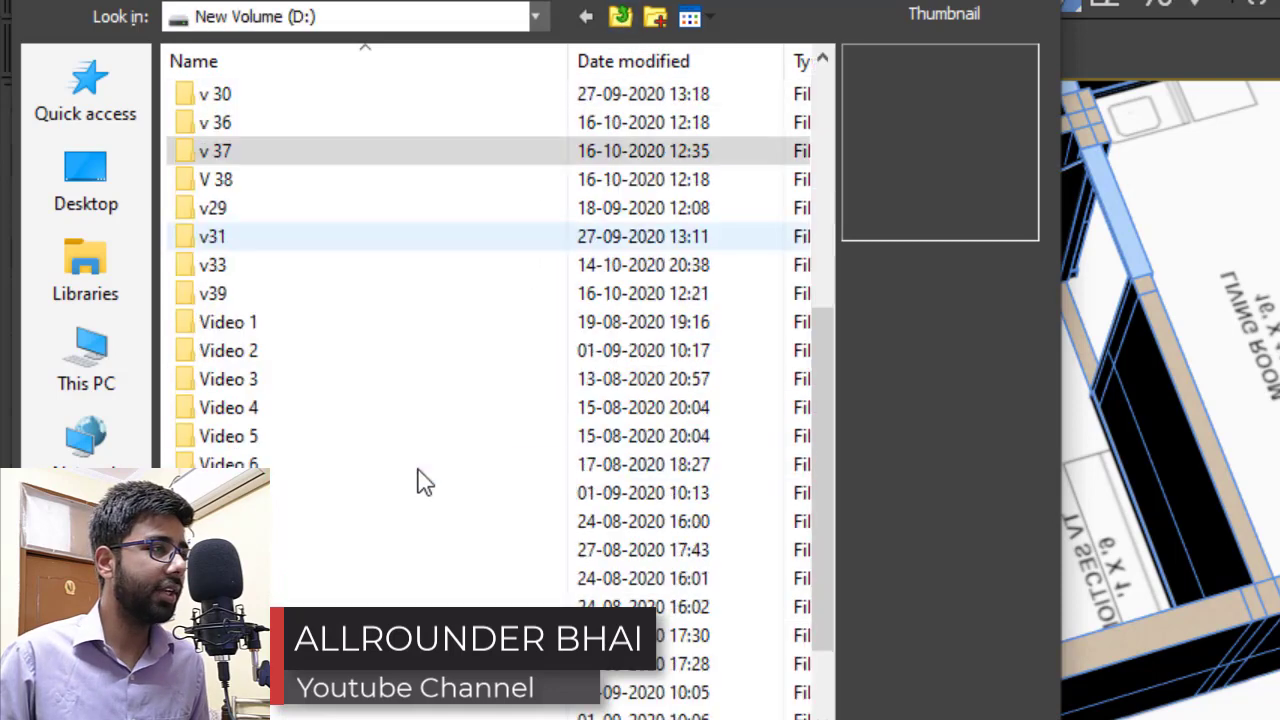
pyautogui.doubleClick(230, 174)
pyautogui.click(253, 100)
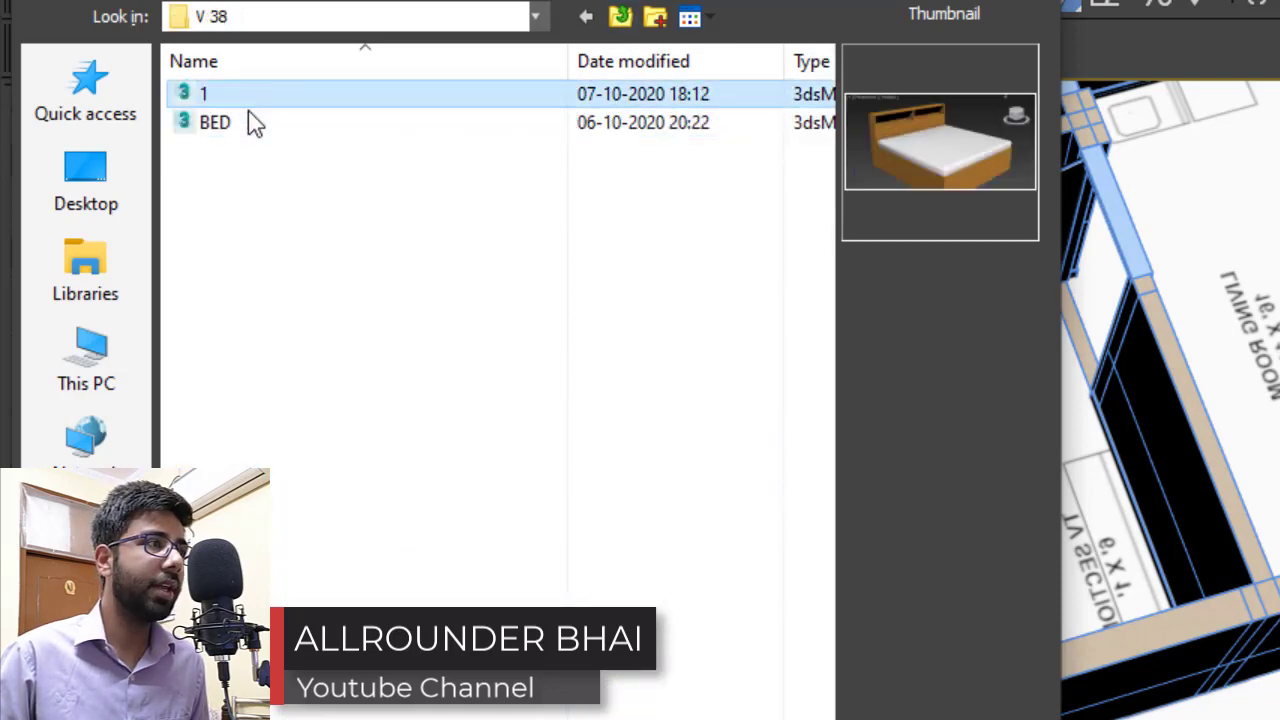
pyautogui.click(249, 126)
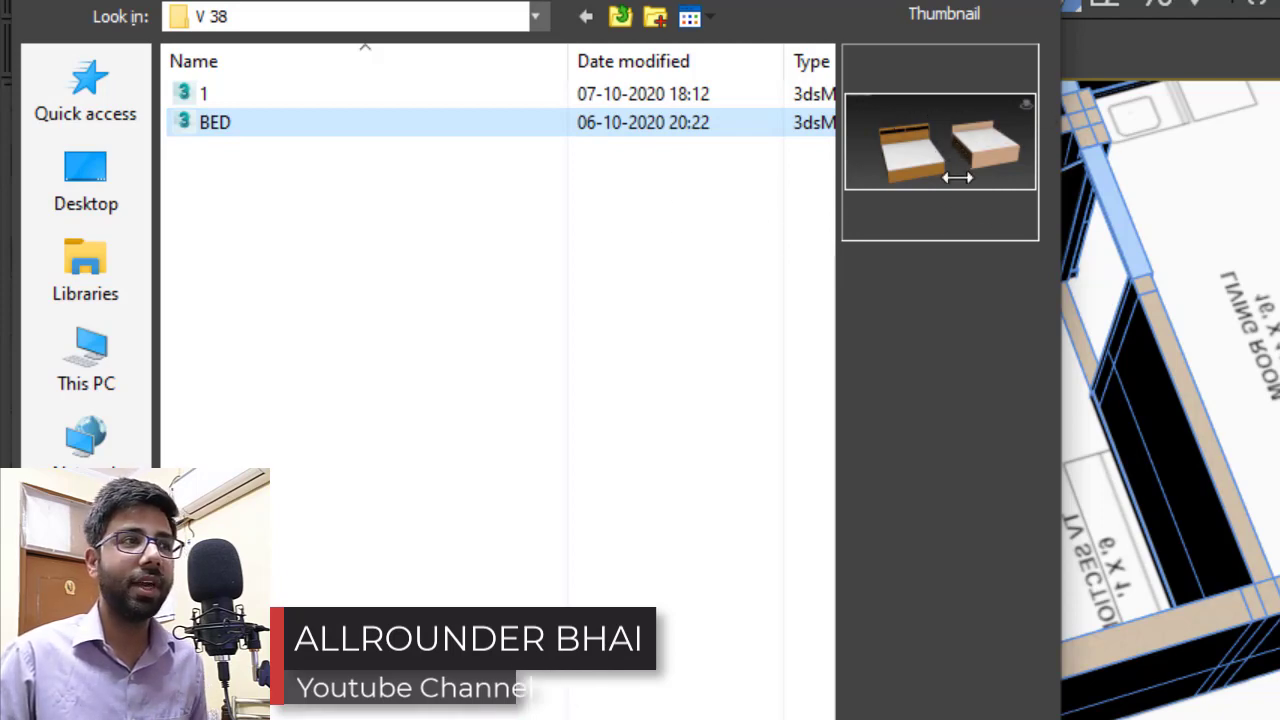
pyautogui.click(205, 97)
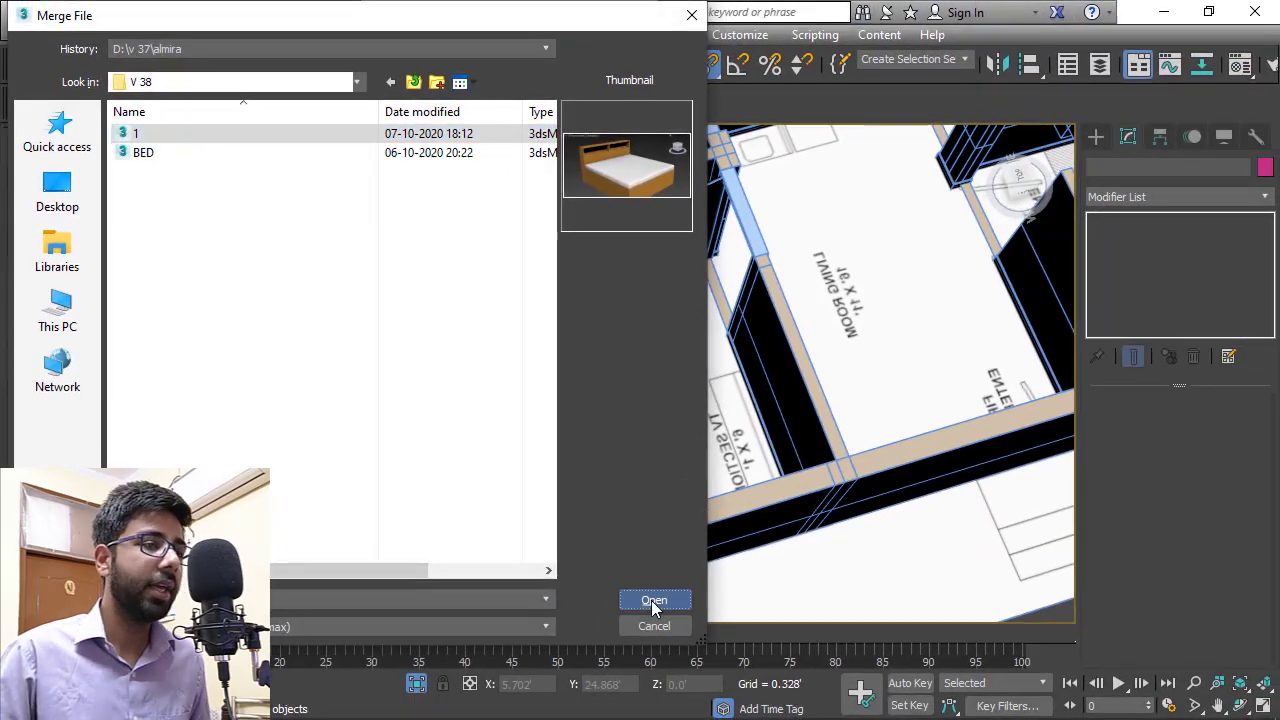
pyautogui.click(651, 600)
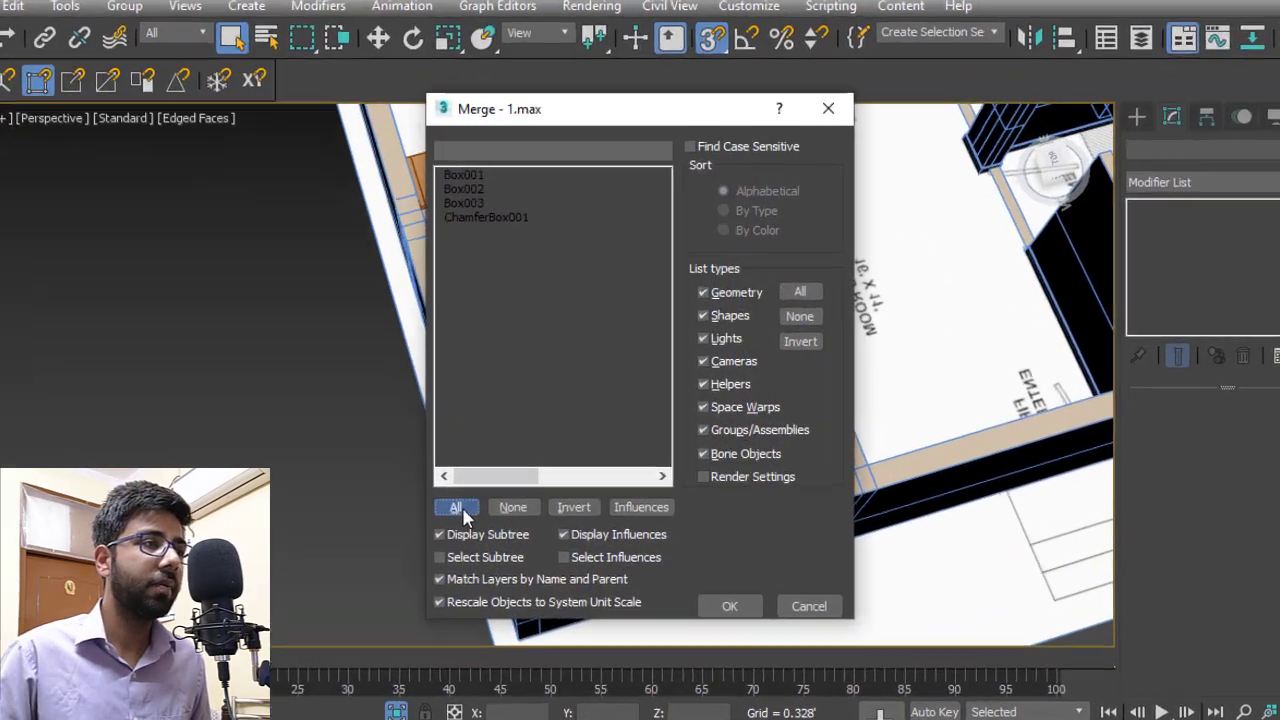
# Merge all objects from 1.max, auto-renaming every duplicate object name.
pyautogui.click(471, 494)
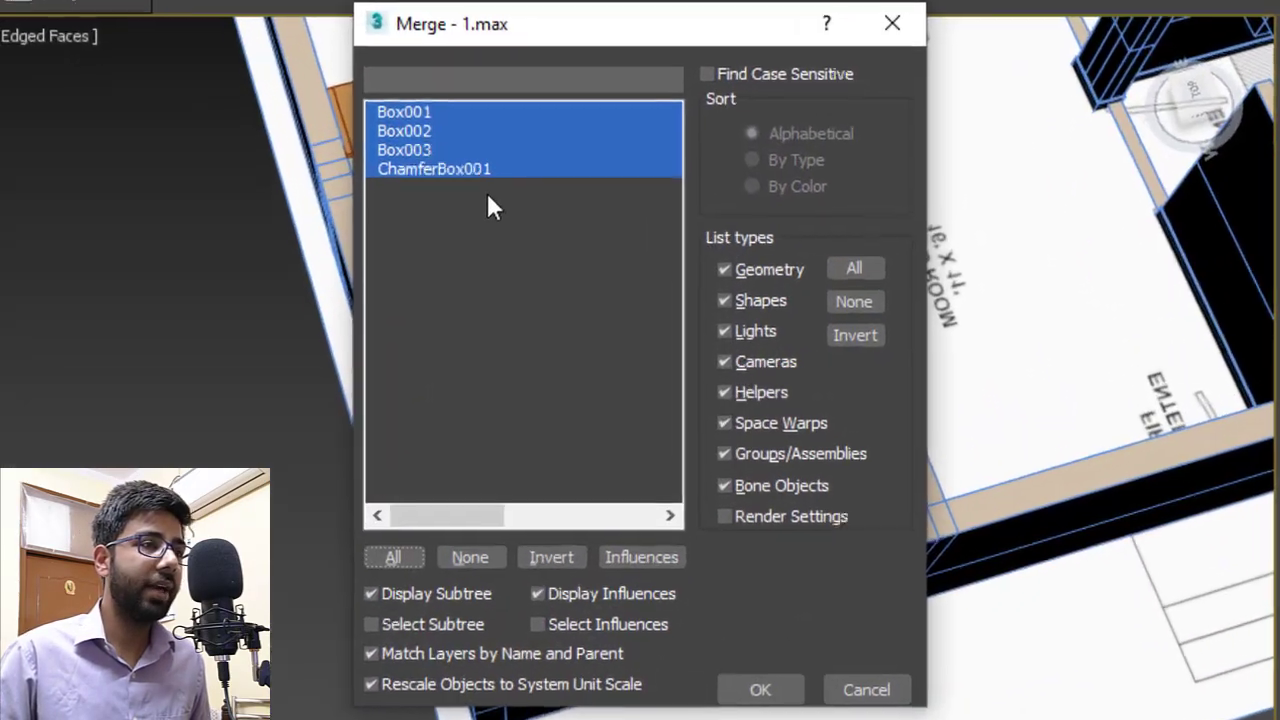
pyautogui.click(760, 697)
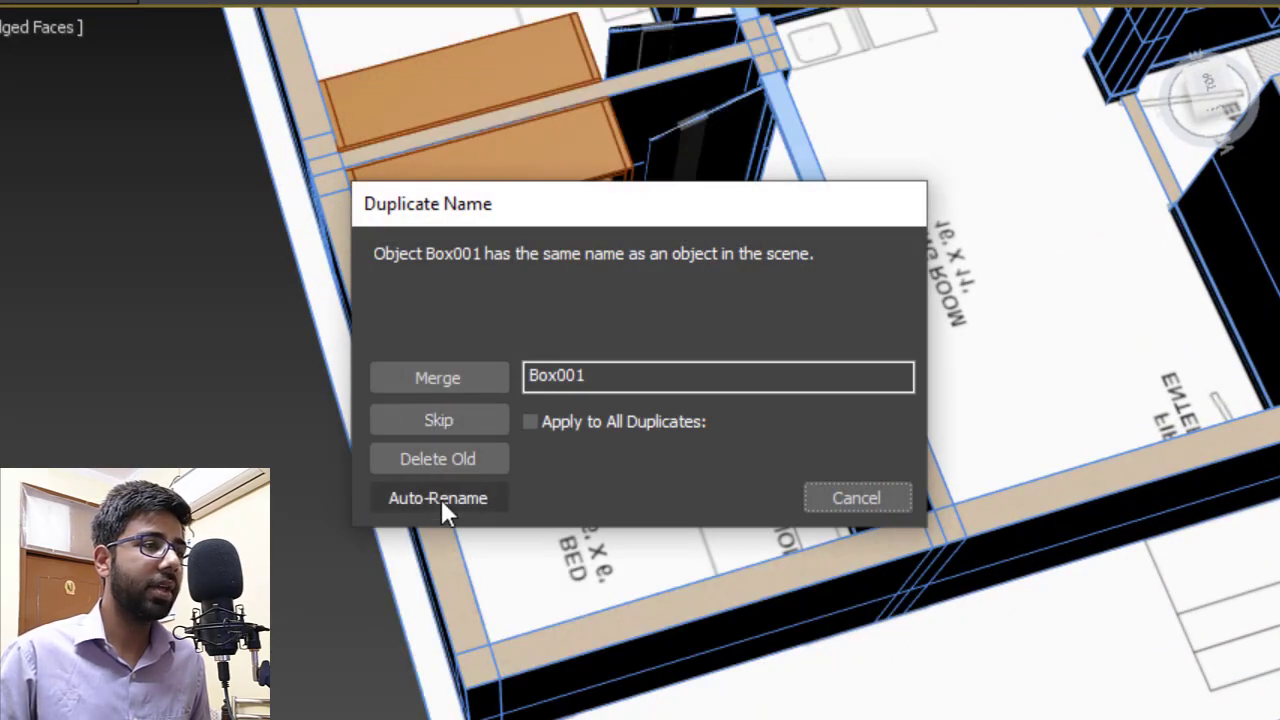
pyautogui.click(621, 423)
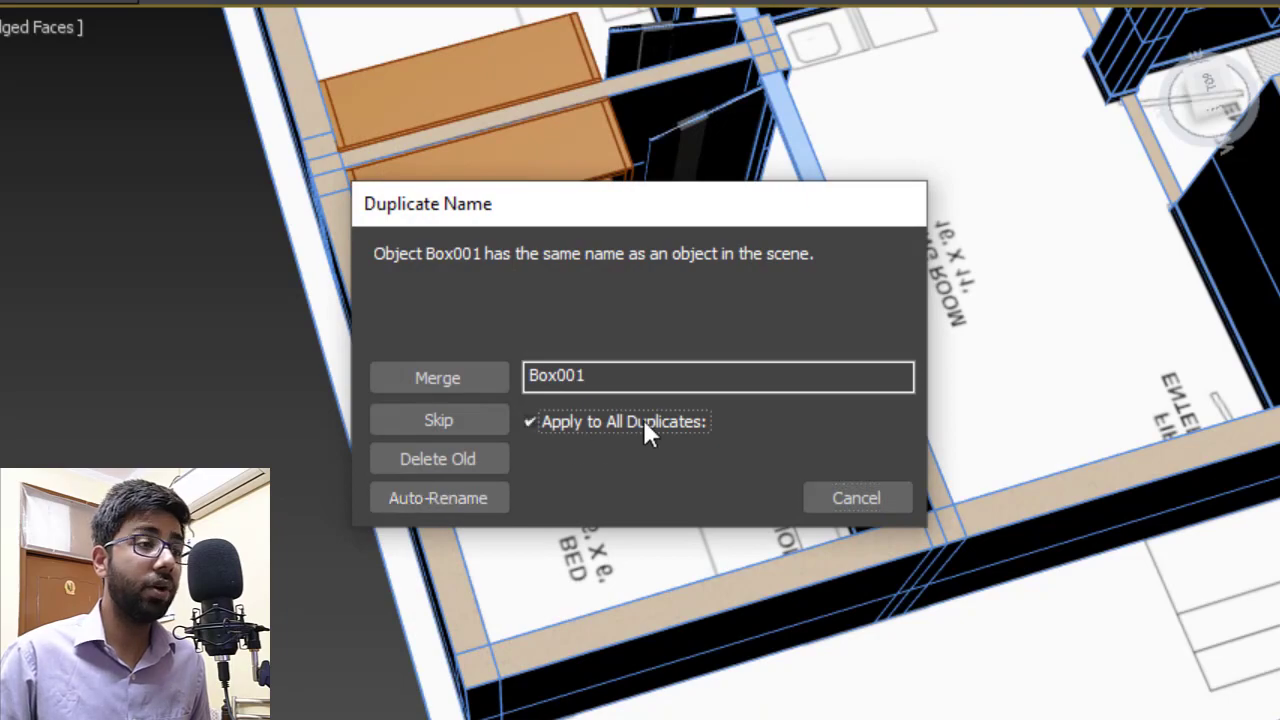
pyautogui.click(426, 506)
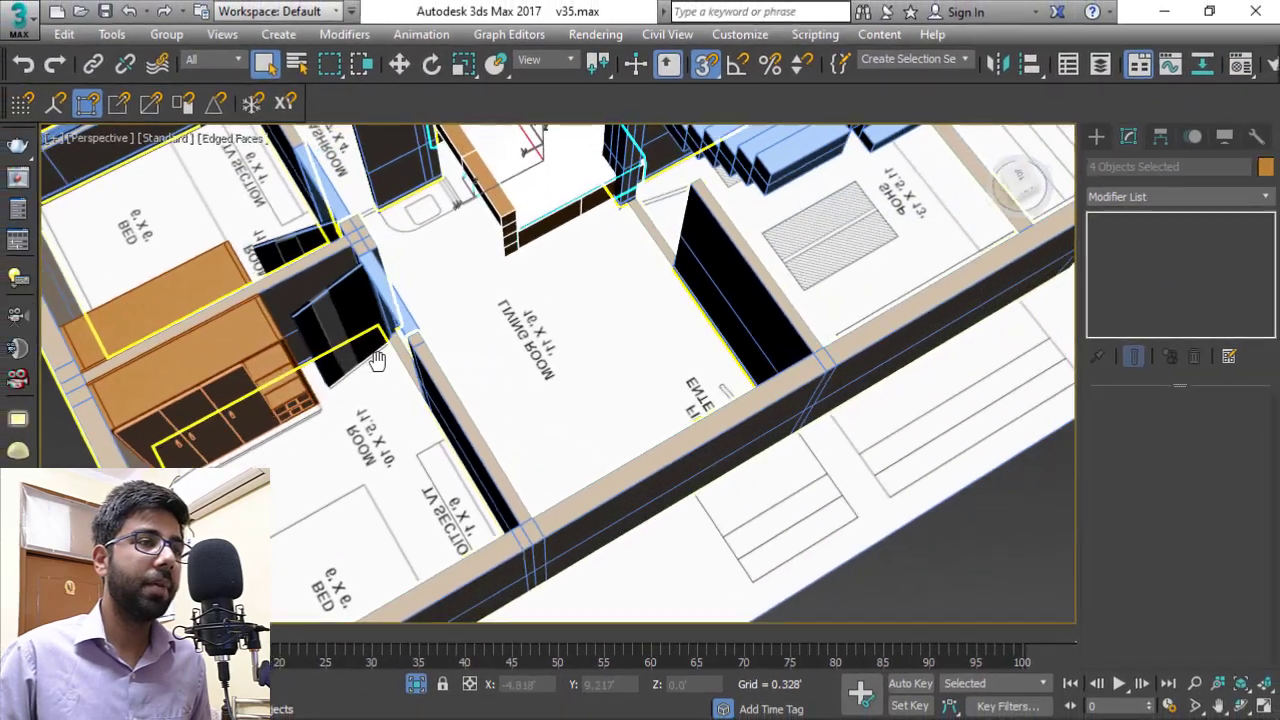
# Group the merged bed objects under the name 6 x 6 Bed.
pyautogui.scroll(-3, 380, 362)
pyautogui.keyDown('alt'); pyautogui.moveTo(437, 366); pyautogui.dragTo(382, 405, button='middle'); pyautogui.keyUp('alt')
pyautogui.scroll(3, 470, 372)
pyautogui.scroll(3, 560, 420)
pyautogui.moveTo(590, 435); pyautogui.dragTo(502, 403, button='middle')
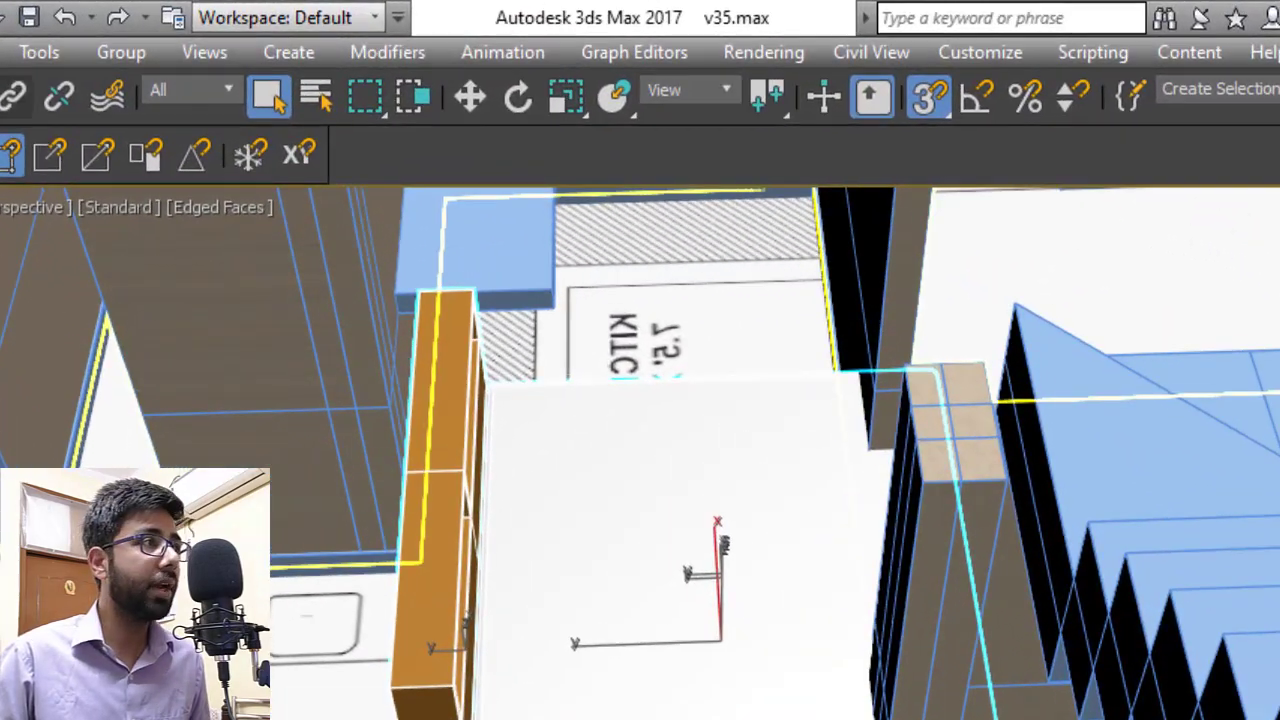
pyautogui.click(121, 52)
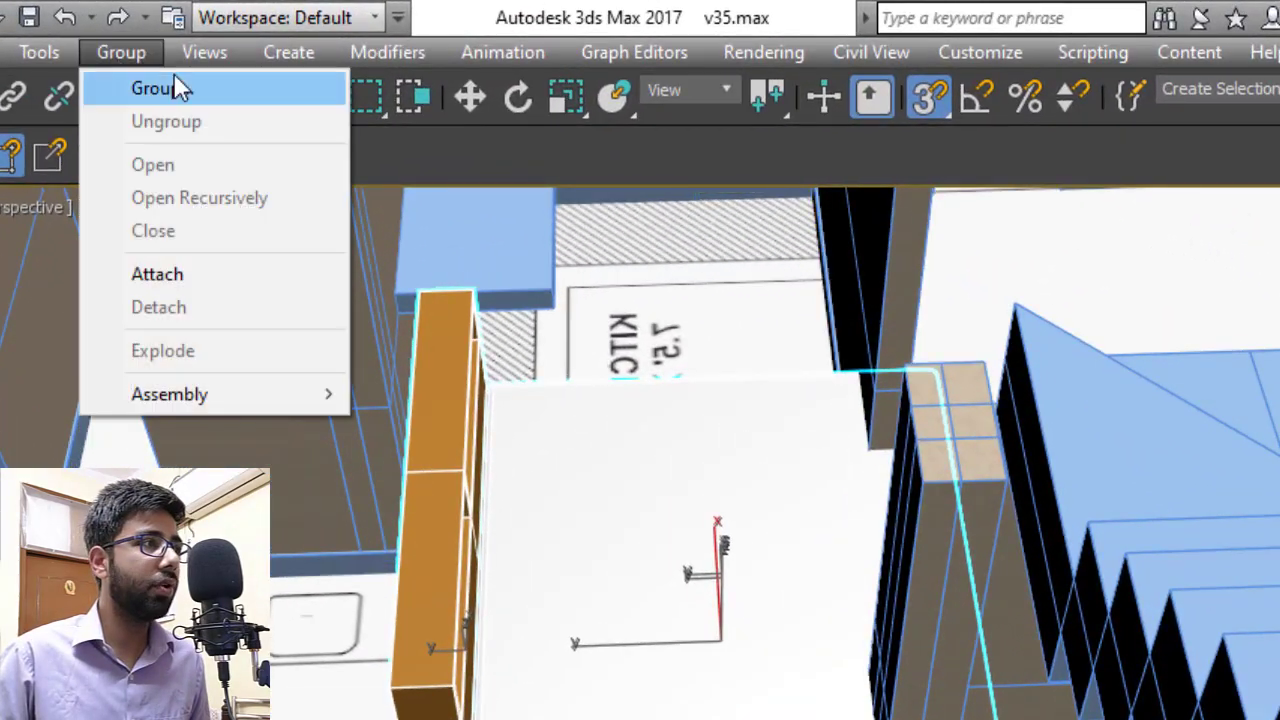
pyautogui.click(185, 95)
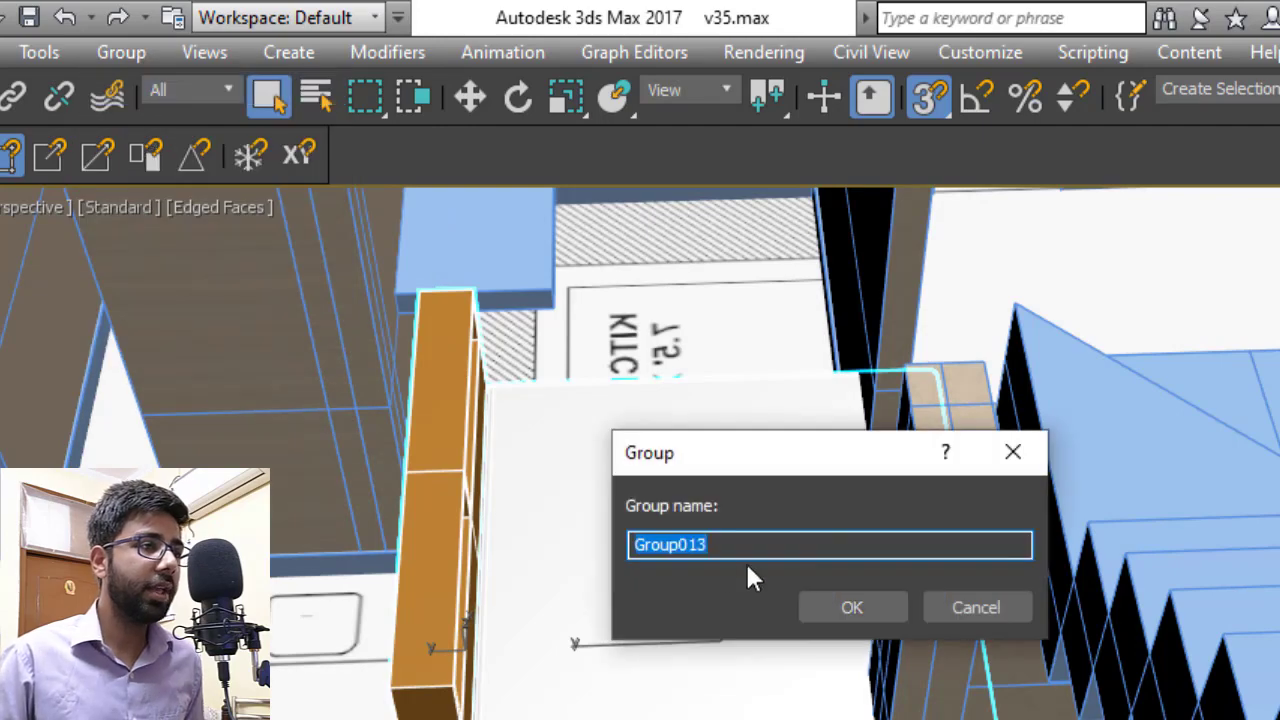
pyautogui.write('6 x 6 Bed')
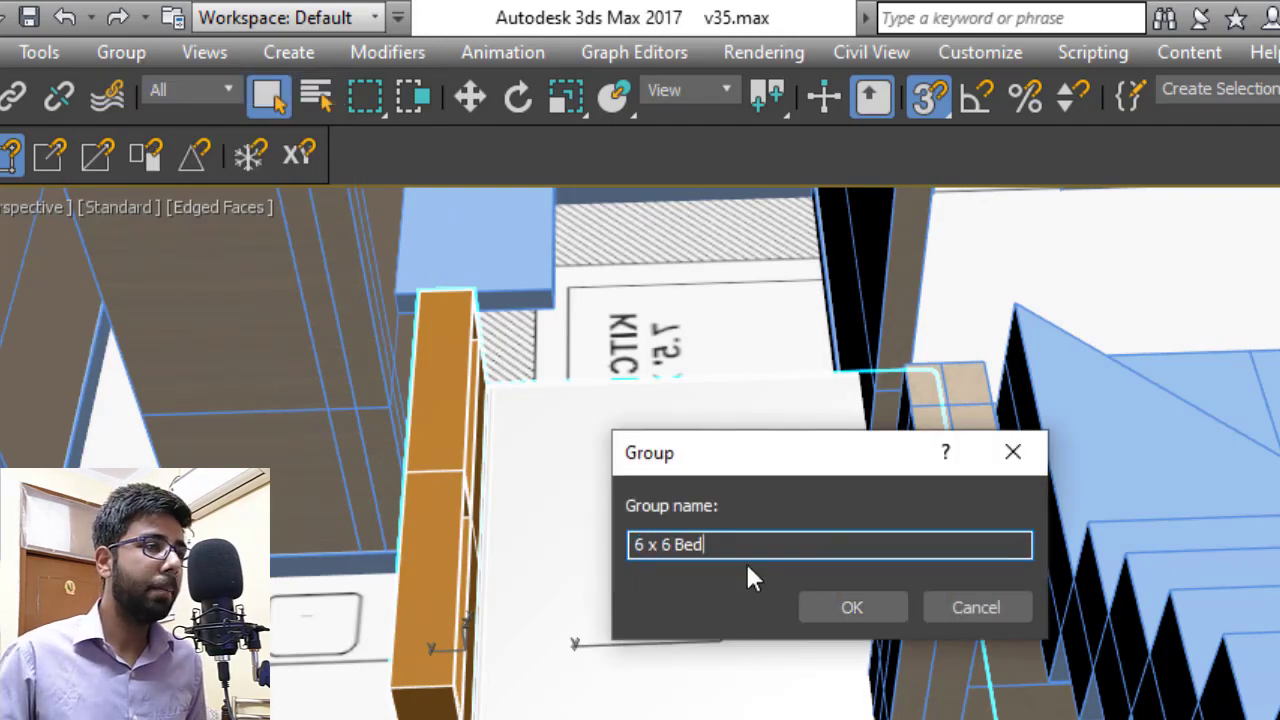
pyautogui.click(852, 604)
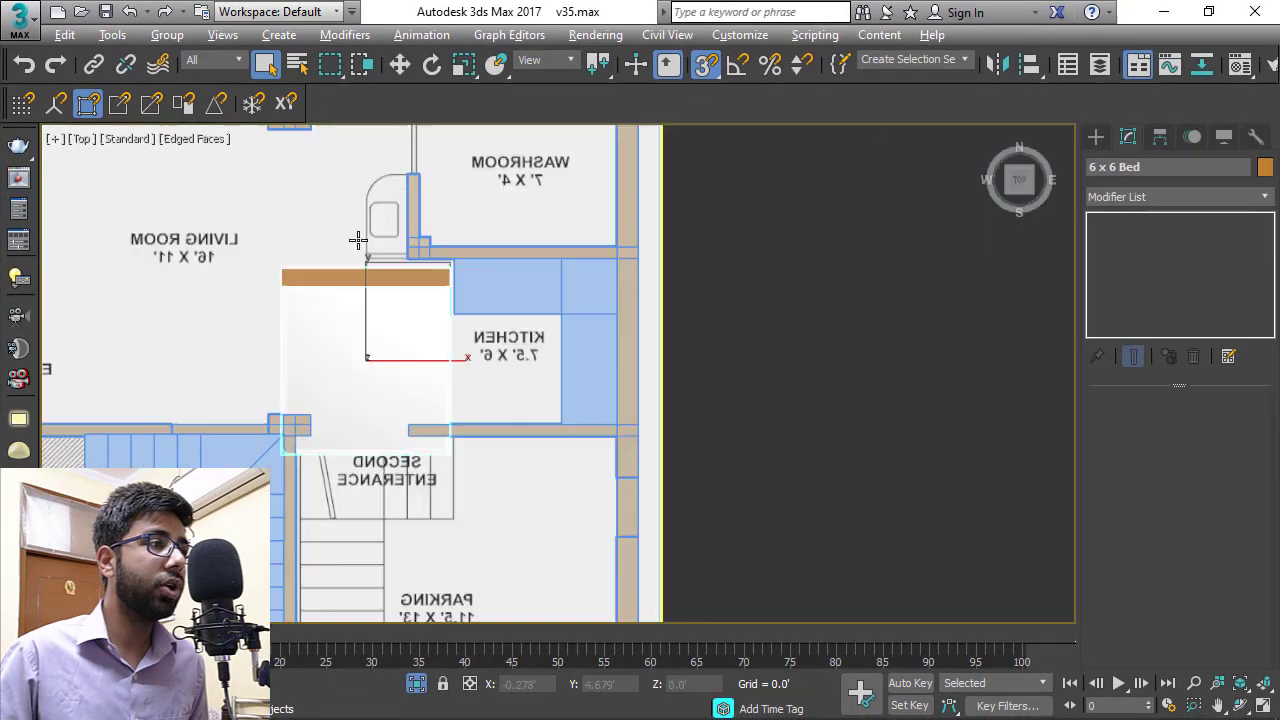
# In a wireframe top view, move the bed group with snapping off from the kitchen into the bedroom holding the mirrored wardrobe.
pyautogui.moveTo(358, 240); pyautogui.dragTo(699, 261, button='middle')
pyautogui.scroll(-3, 700, 260)
pyautogui.moveTo(642, 291); pyautogui.dragTo(628, 380, button='middle')
pyautogui.press('F3')
pyautogui.scroll(3, 628, 380)
pyautogui.press('w')
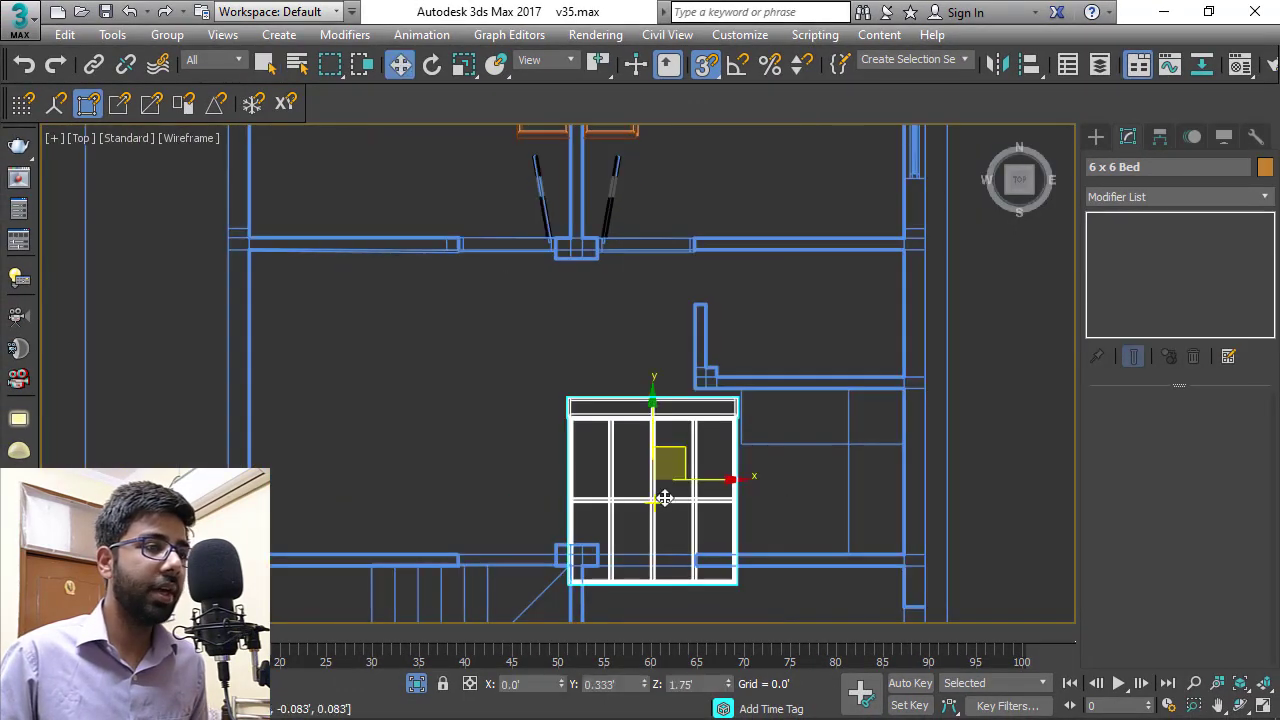
pyautogui.press('s')
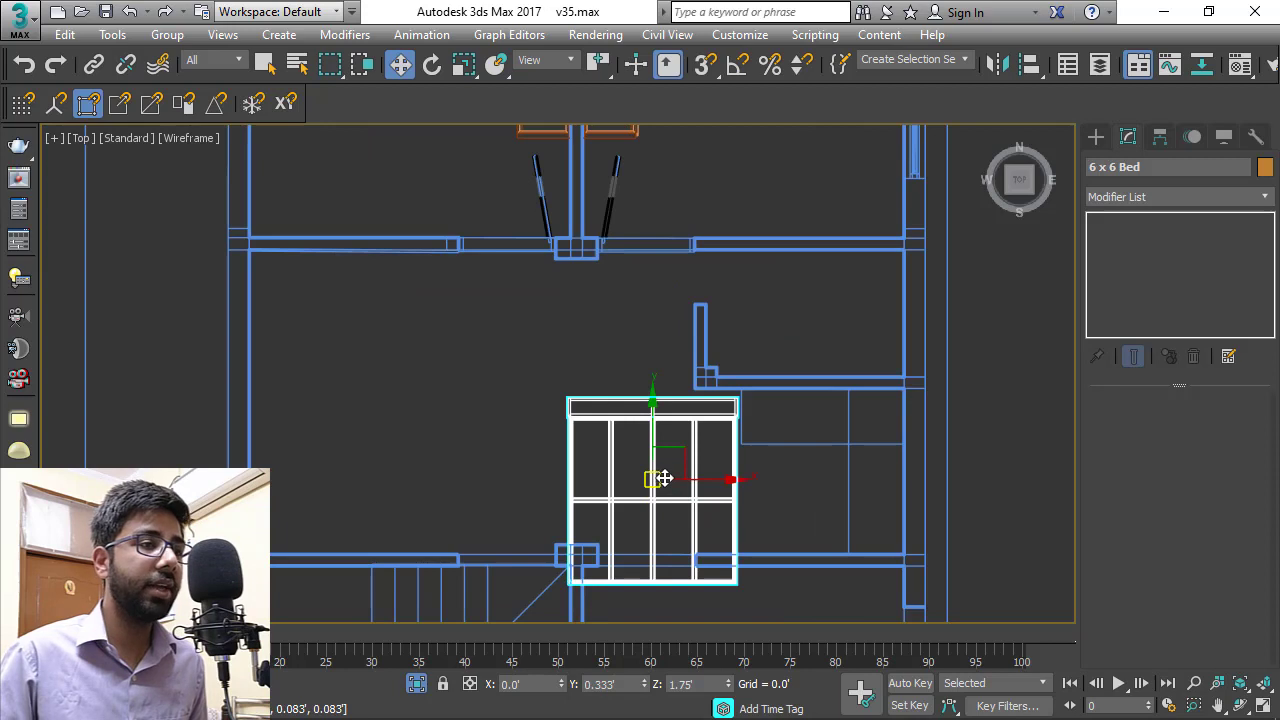
pyautogui.moveTo(663, 479); pyautogui.dragTo(380, 178)
# Move the 6 x 6 Bed group into the bedroom's north-west corner, with its headboard facing the back wall.
pyautogui.moveTo(380, 178); pyautogui.dragTo(571, 449, button='middle')
pyautogui.scroll(3, 580, 452)
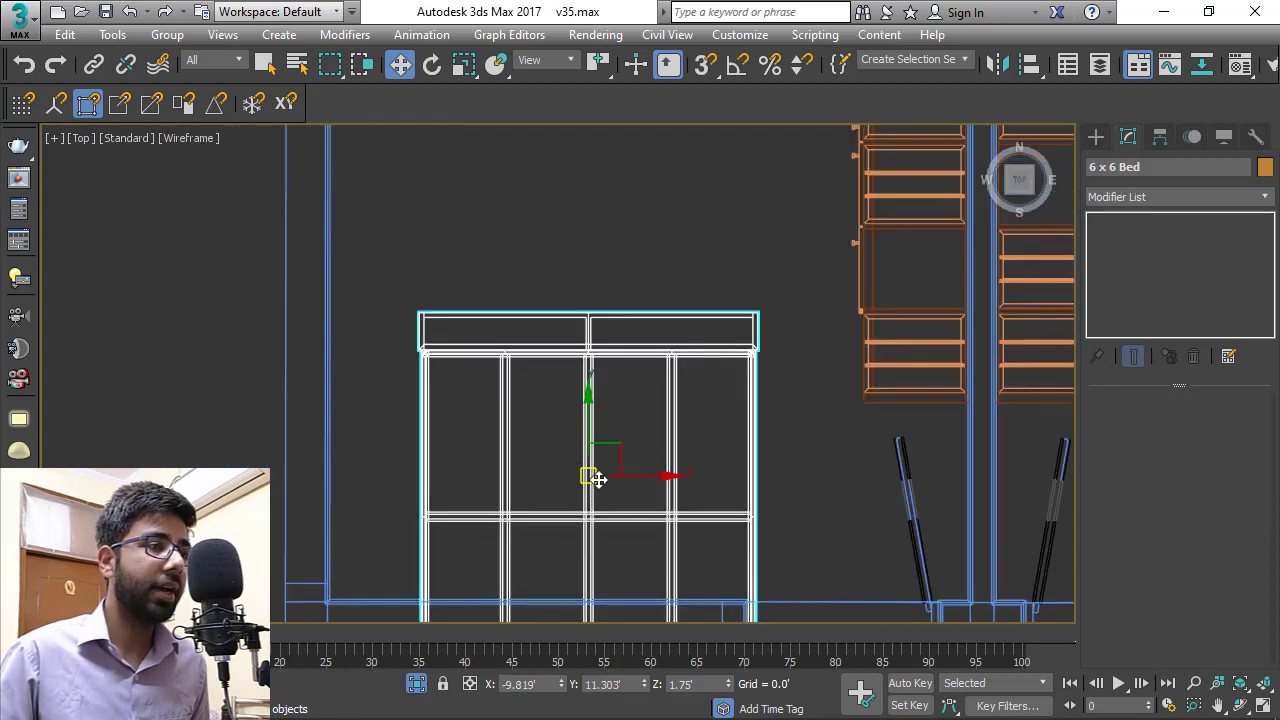
pyautogui.moveTo(600, 480); pyautogui.dragTo(537, 311)
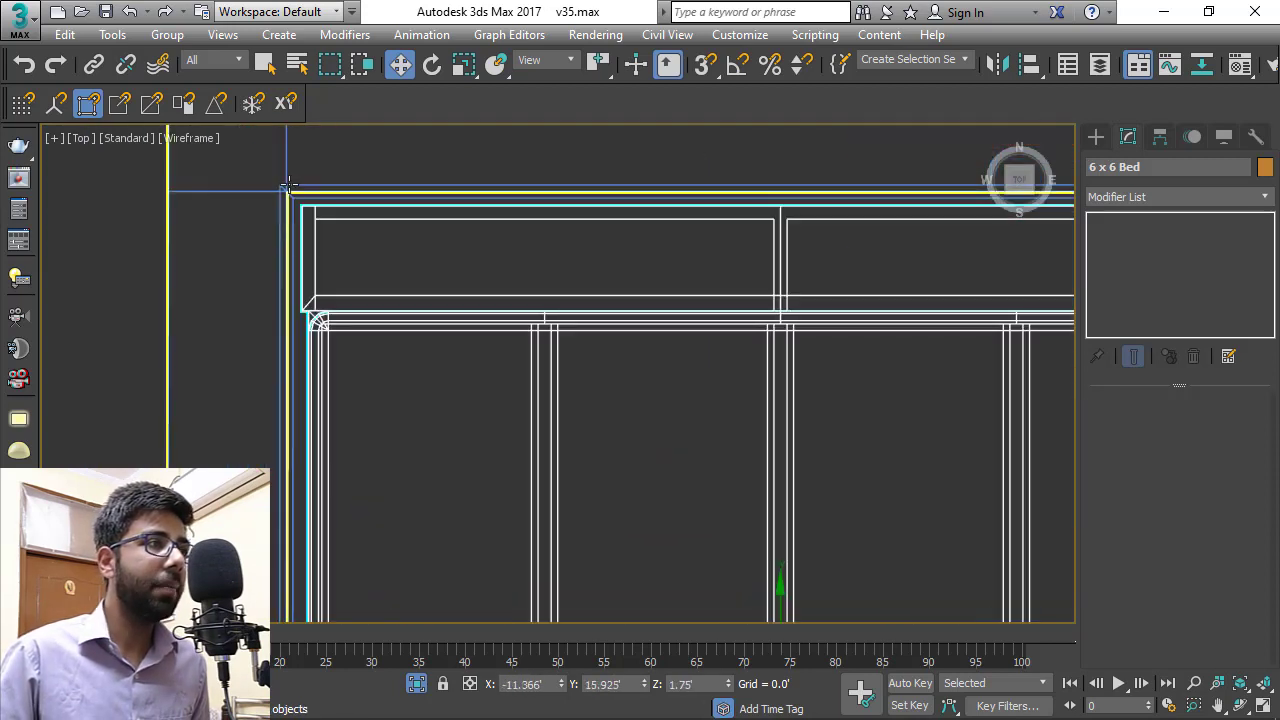
pyautogui.scroll(3, 292, 189)
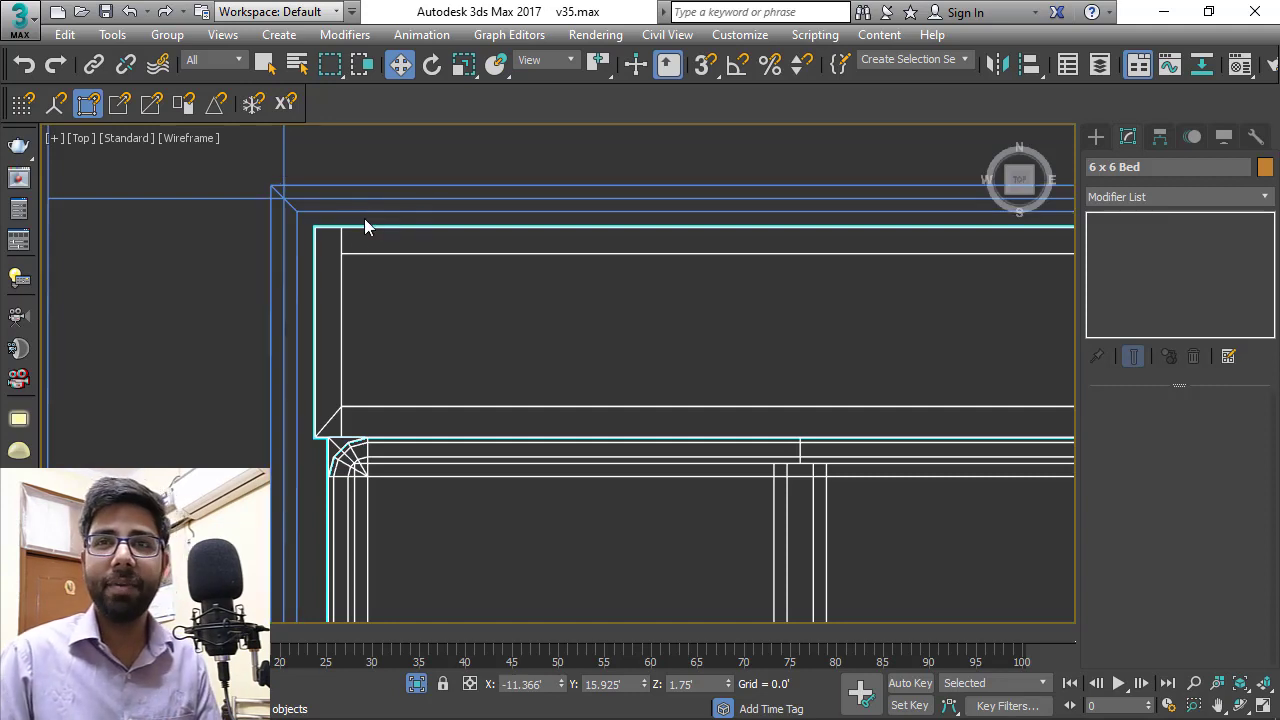
# Fine-tune the bed along Y and X so its headboard sits close against the back and side walls.
pyautogui.moveTo(437, 241); pyautogui.dragTo(323, 169, button='middle')
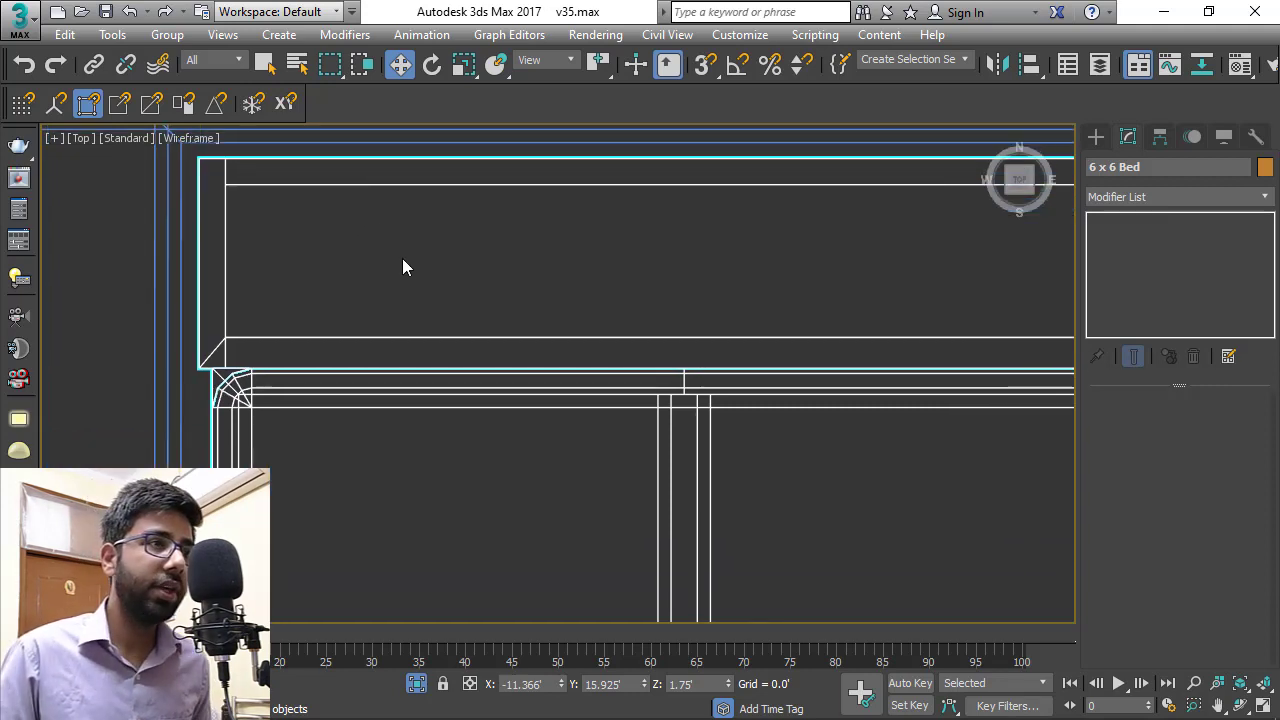
pyautogui.scroll(-4, 402, 260)
pyautogui.moveTo(521, 266); pyautogui.dragTo(420, 302, button='middle')
pyautogui.scroll(2, 547, 541)
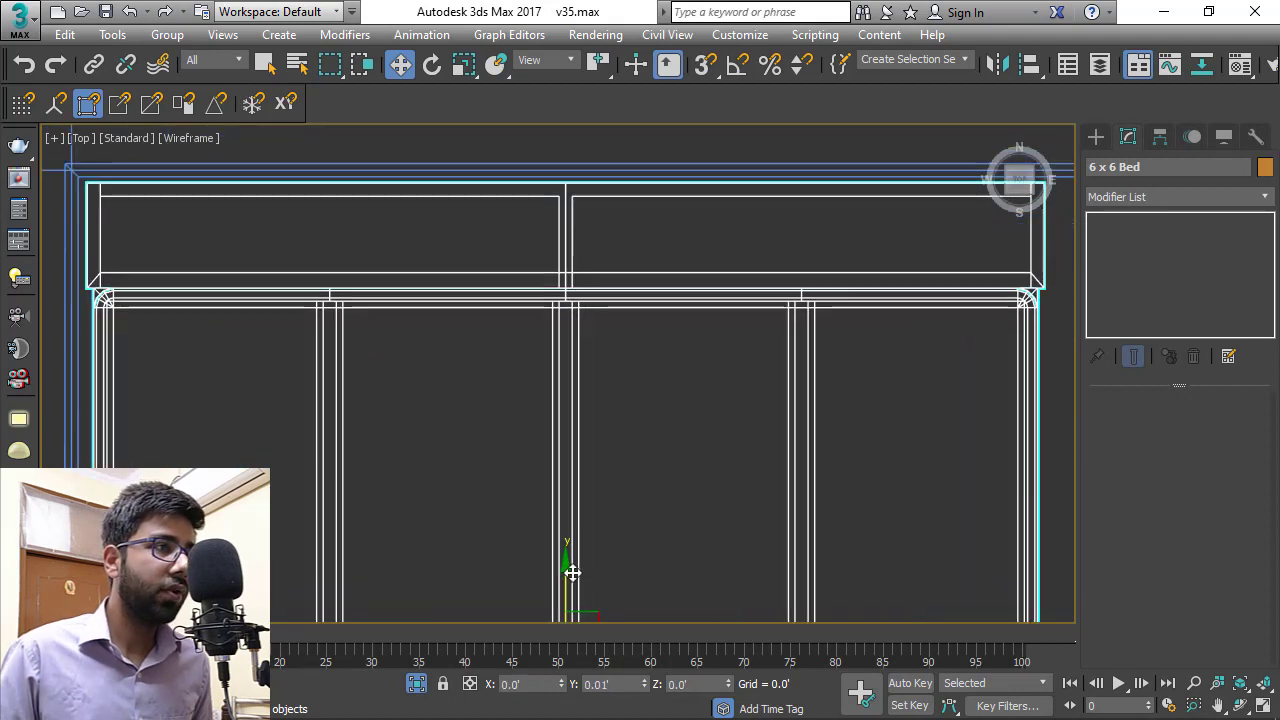
pyautogui.moveTo(516, 460); pyautogui.dragTo(692, 395, button='middle')
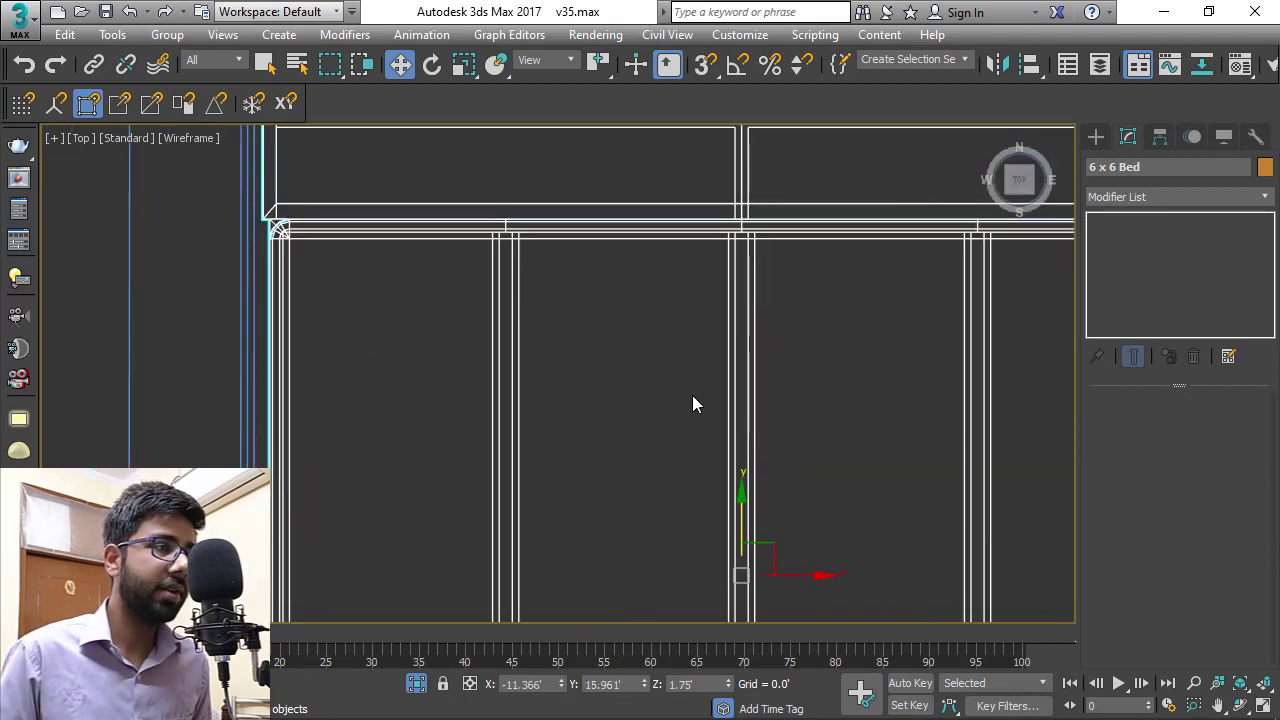
pyautogui.scroll(-2, 696, 426)
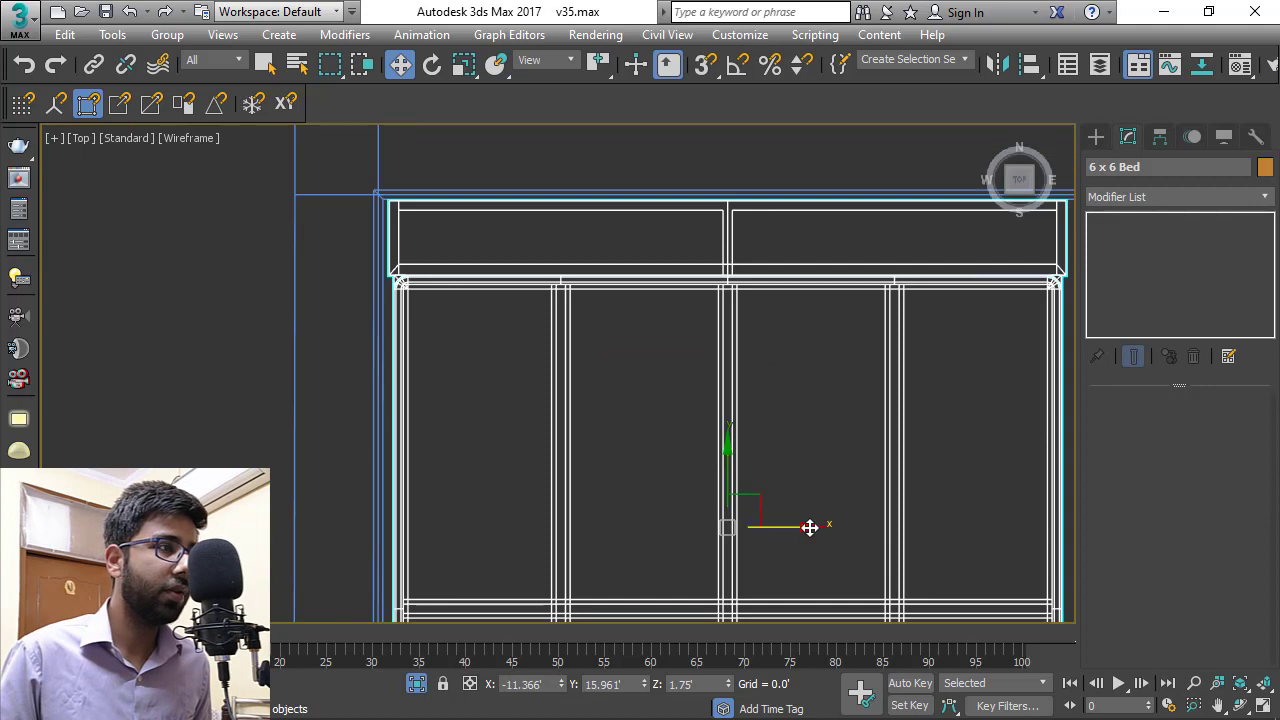
pyautogui.scroll(5, 436, 217)
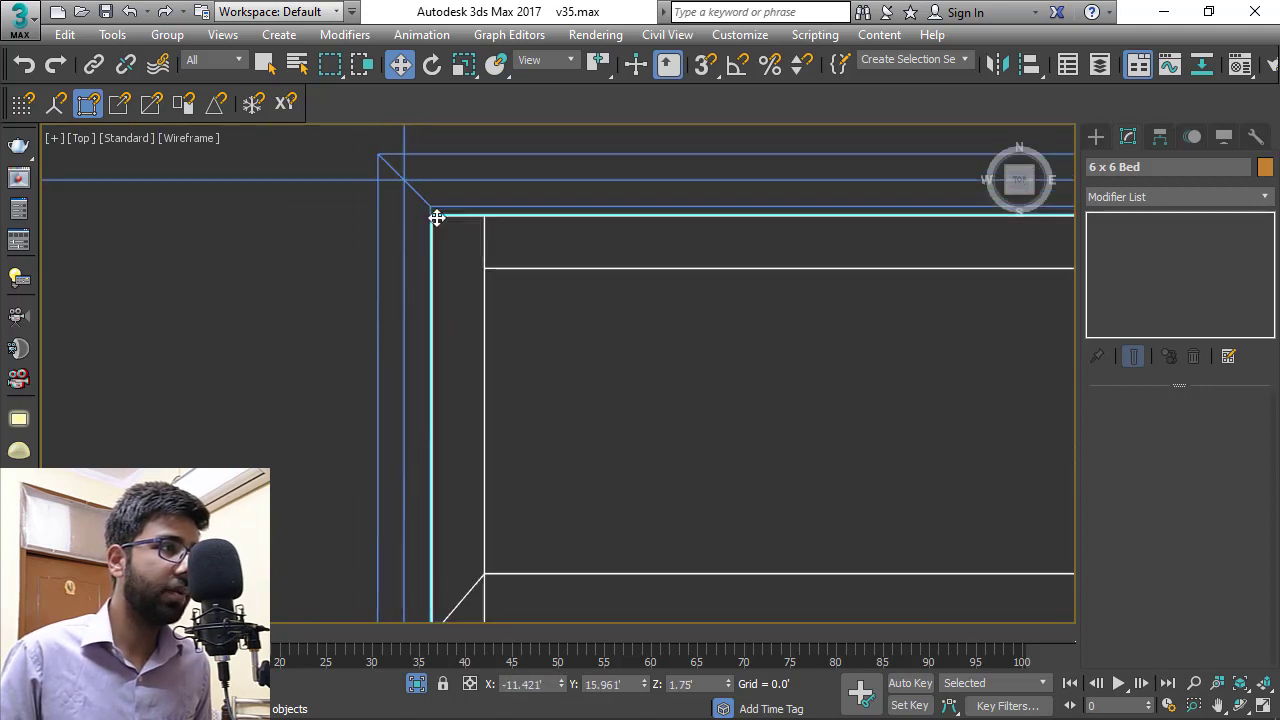
pyautogui.scroll(2, 436, 217)
pyautogui.moveTo(551, 286); pyautogui.dragTo(568, 311, button='middle')
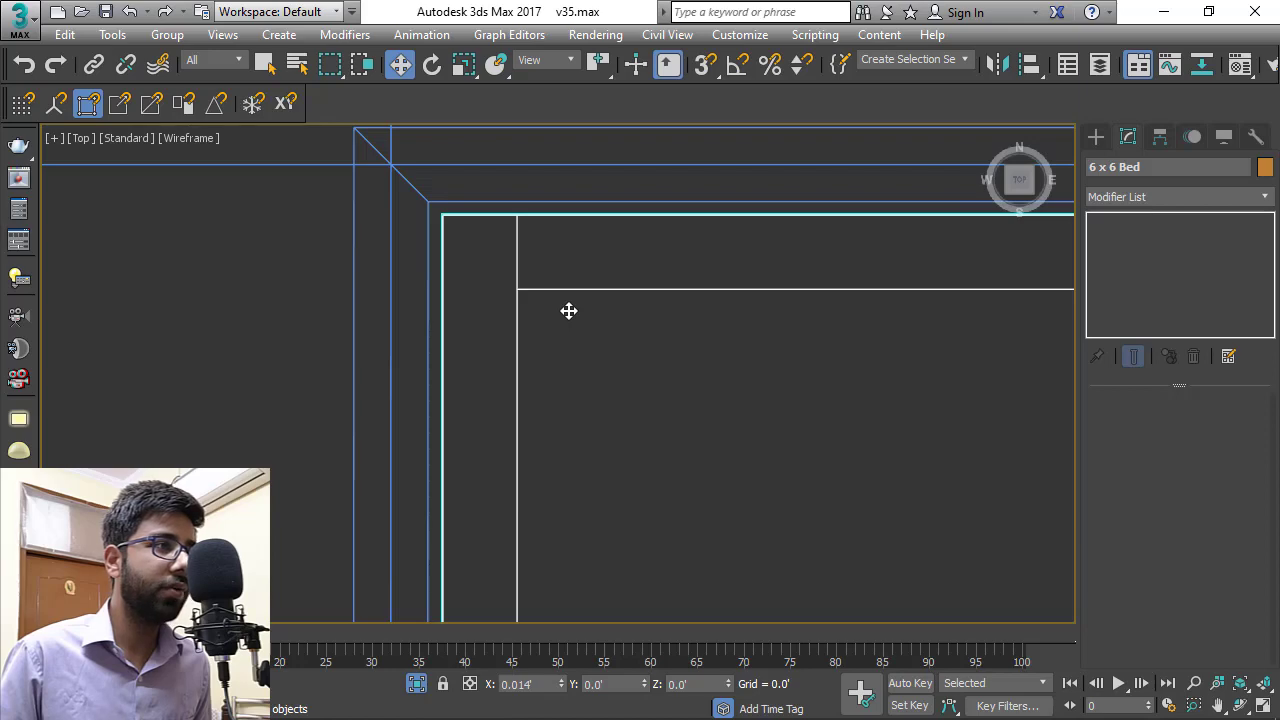
pyautogui.scroll(-6, 509, 297)
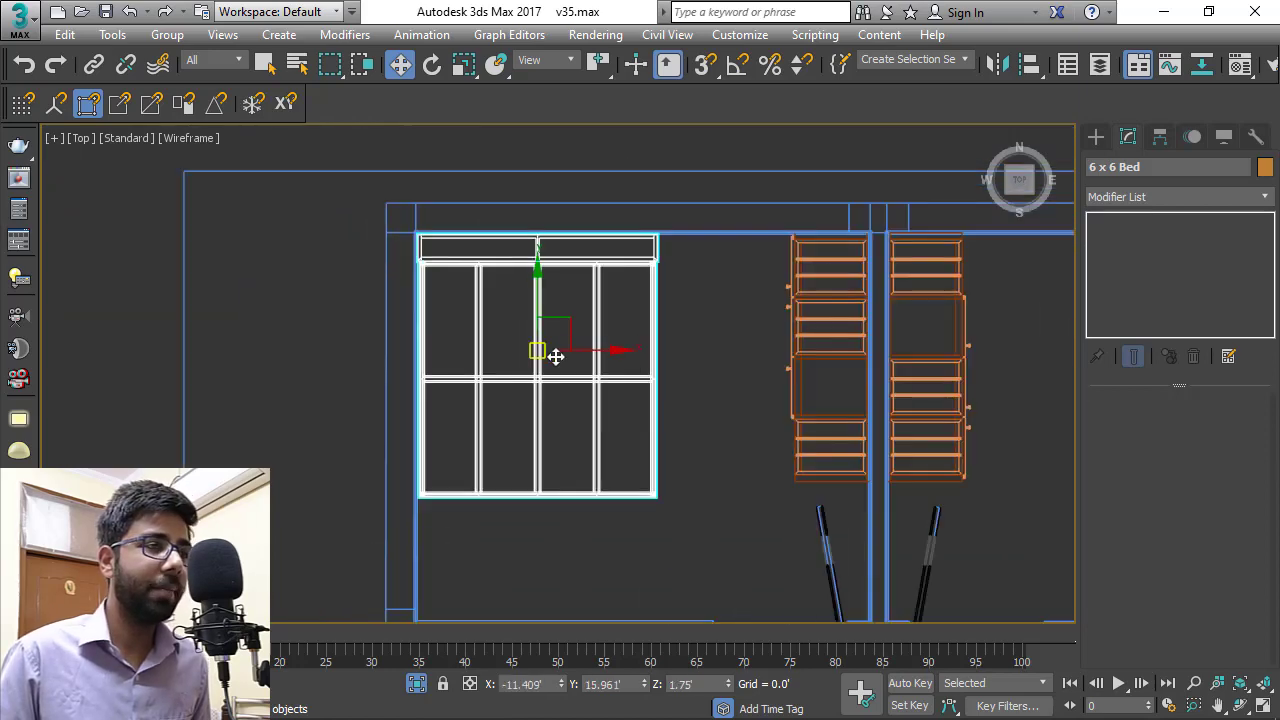
# Check the bed's base against the floor level in the Left view.
pyautogui.hotkey('alt', 'w')
pyautogui.rightClick(346, 484)
pyautogui.hotkey('alt', 'w')
pyautogui.scroll(-8, 491, 423)
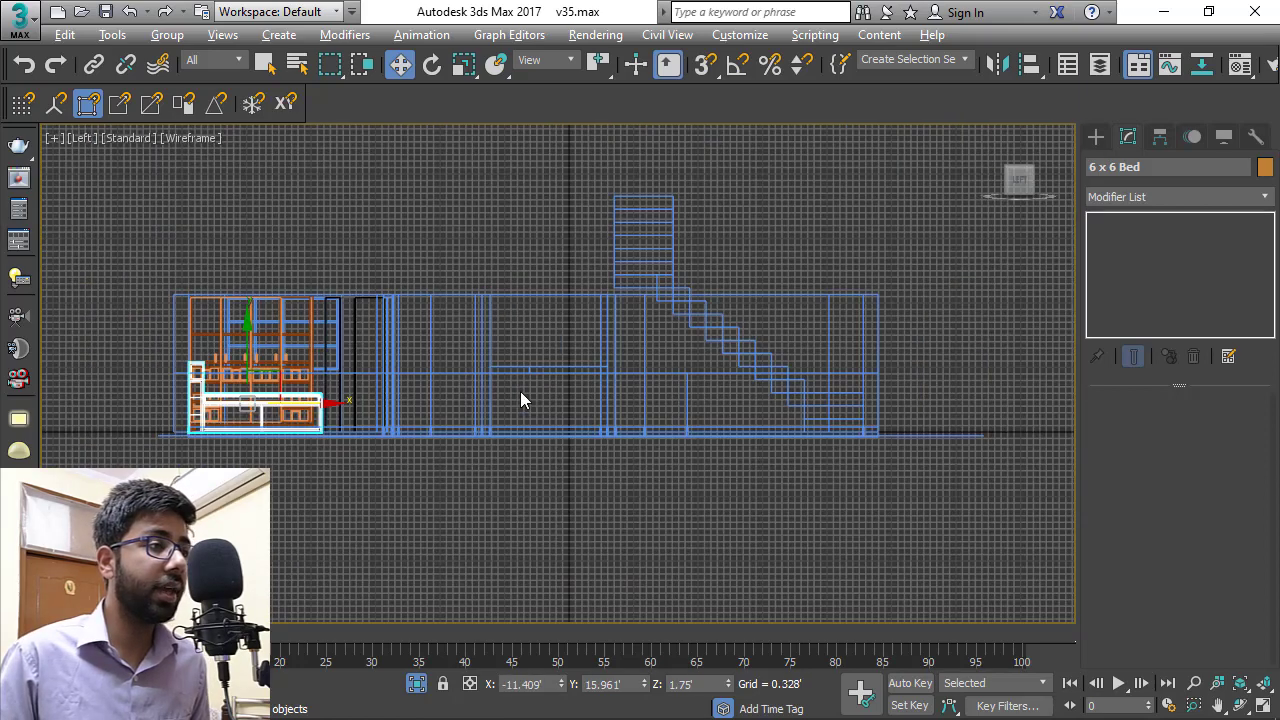
pyautogui.press('z')
pyautogui.scroll(4, 474, 446)
pyautogui.moveTo(475, 446); pyautogui.dragTo(574, 470, button='middle')
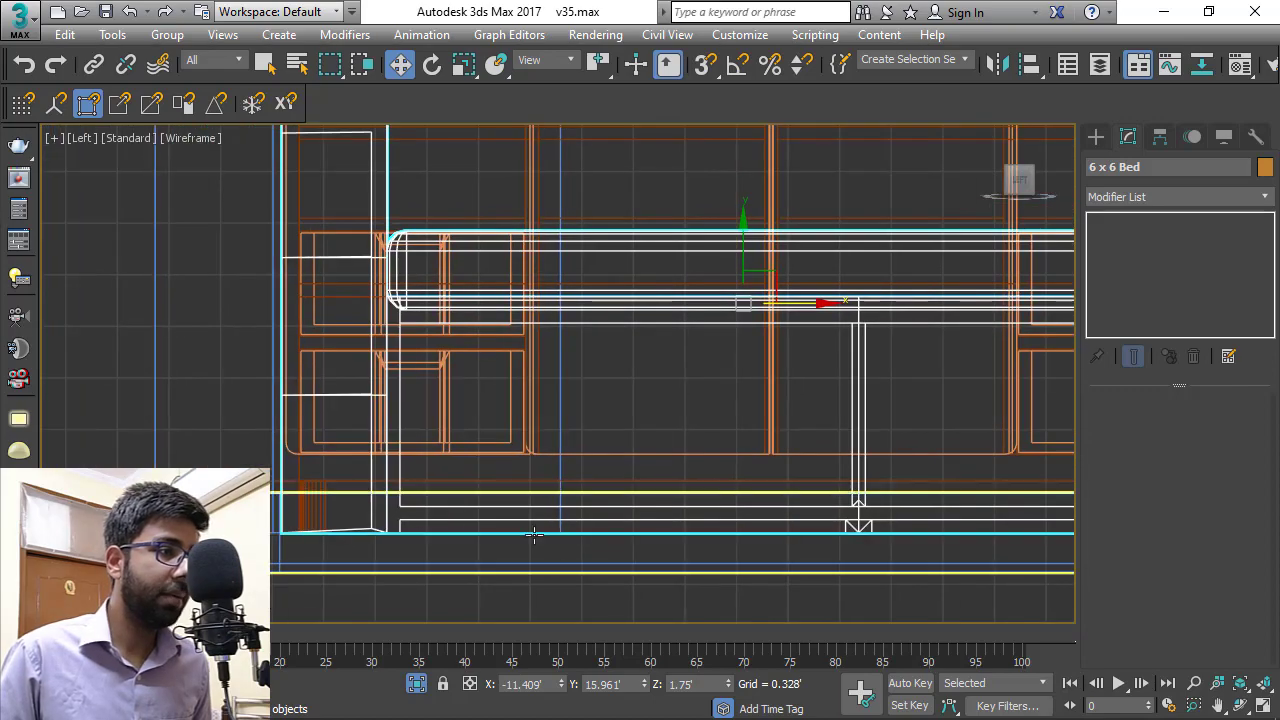
pyautogui.scroll(-6, 344, 417)
# Clone the bed along X as one instance, placing it in the adjoining bedroom beside the window.
pyautogui.press('p')
pyautogui.moveTo(415, 497); pyautogui.dragTo(430, 457, button='middle')
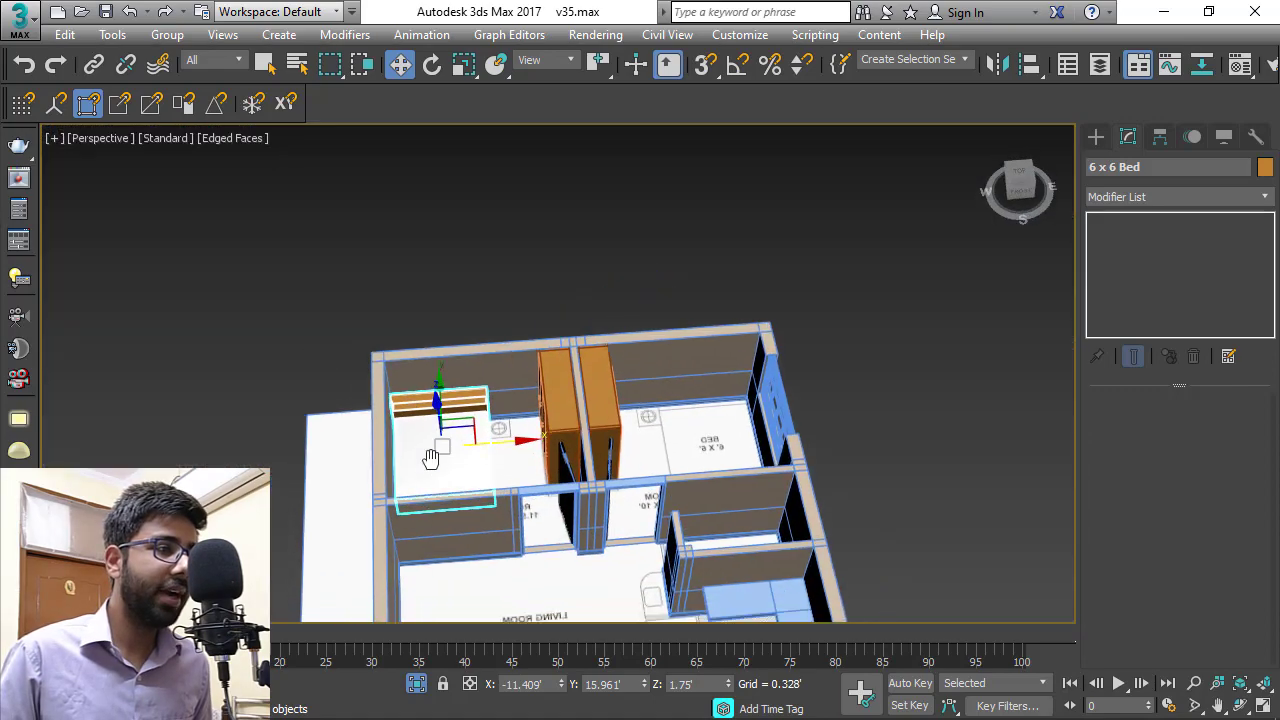
pyautogui.scroll(6, 430, 457)
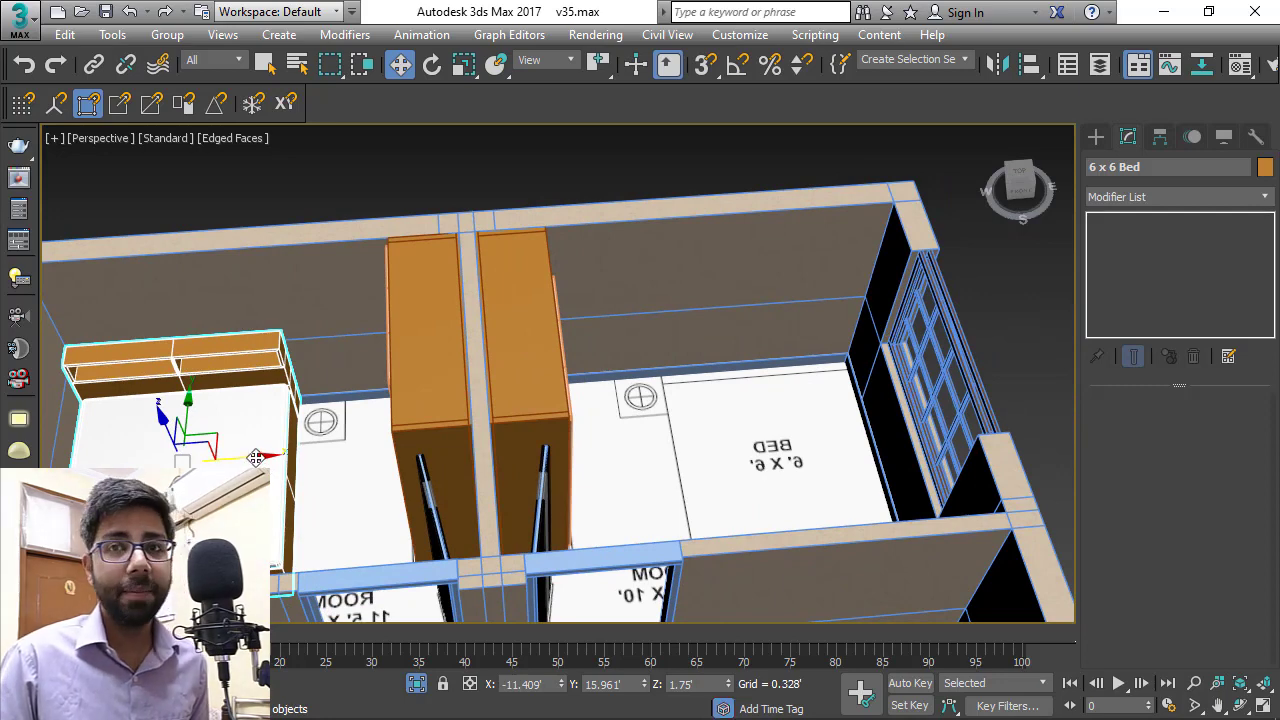
pyautogui.moveTo(256, 457)
pyautogui.keyDown('shift'); pyautogui.mouseDown()
pyautogui.moveTo(783, 383)
pyautogui.moveTo(870, 390)
pyautogui.mouseUp(); pyautogui.keyUp('shift')
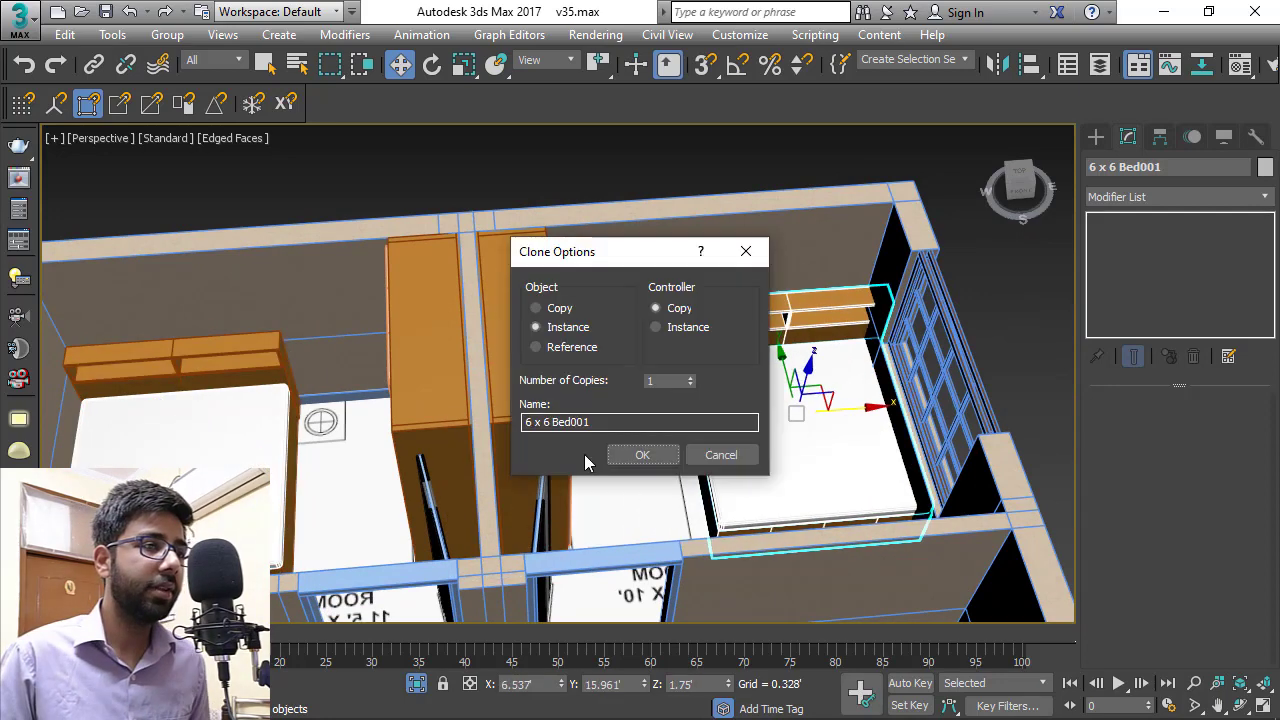
pyautogui.click(636, 455)
# In the top view, shift the cloned bed along X so it sits close against the window-side wall.
pyautogui.hotkey('alt', 'w')
pyautogui.middleClick(244, 210)
pyautogui.hotkey('alt', 'w')
pyautogui.moveTo(491, 328); pyautogui.dragTo(52, 325, button='middle')
pyautogui.moveTo(487, 365); pyautogui.dragTo(70, 420, button='middle')
pyautogui.scroll(5, 288, 320)
pyautogui.scroll(3, 288, 320)
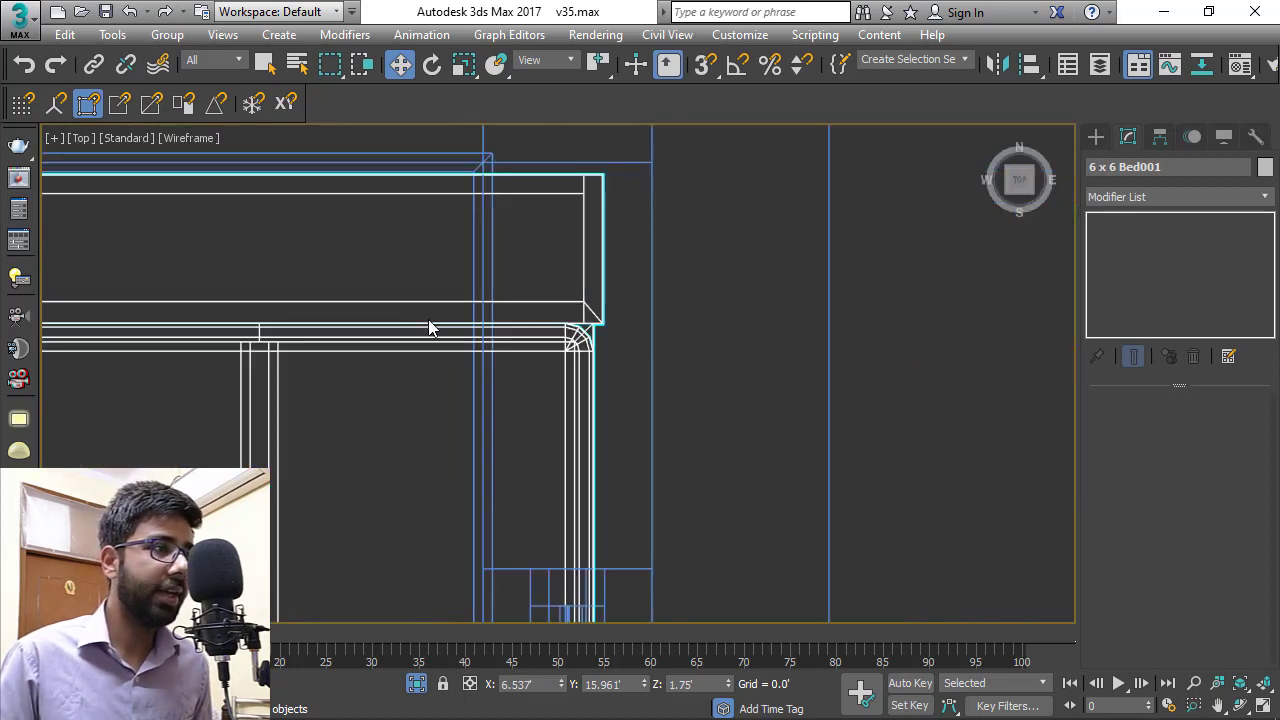
pyautogui.moveTo(420, 325); pyautogui.dragTo(290, 347)
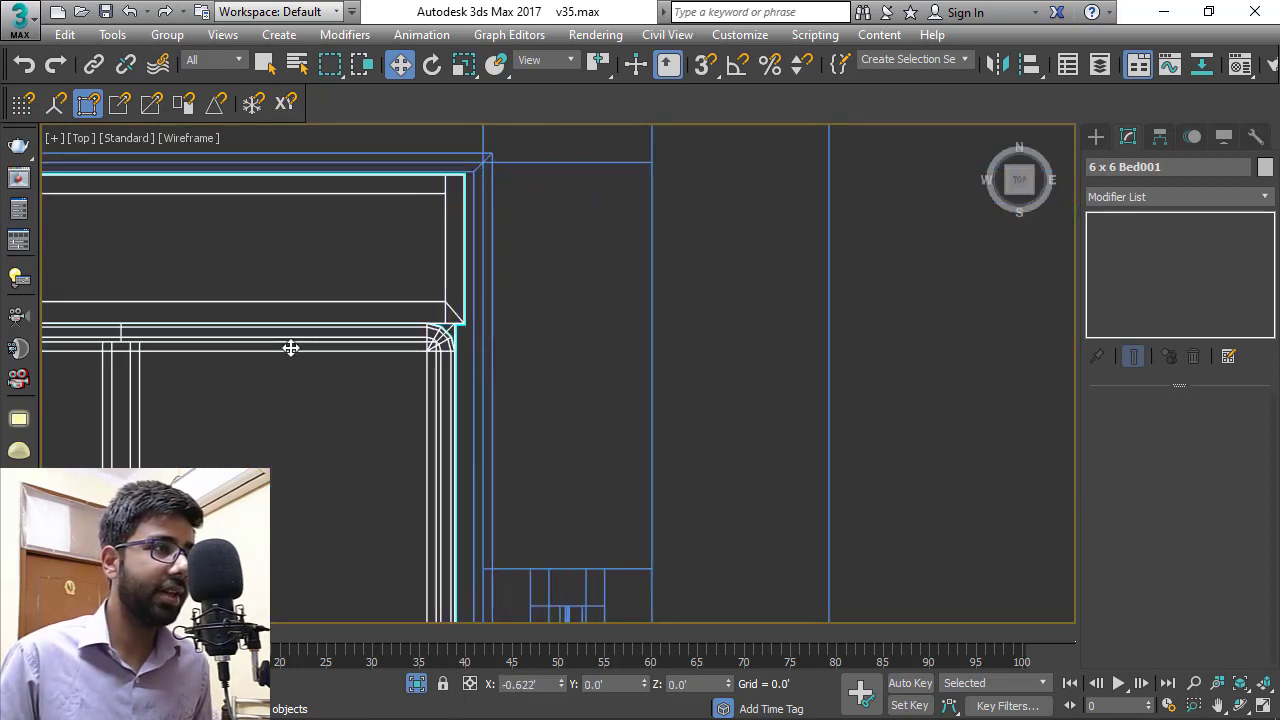
pyautogui.scroll(6, 468, 167)
pyautogui.moveTo(450, 228); pyautogui.dragTo(473, 228)
pyautogui.scroll(-5, 633, 225)
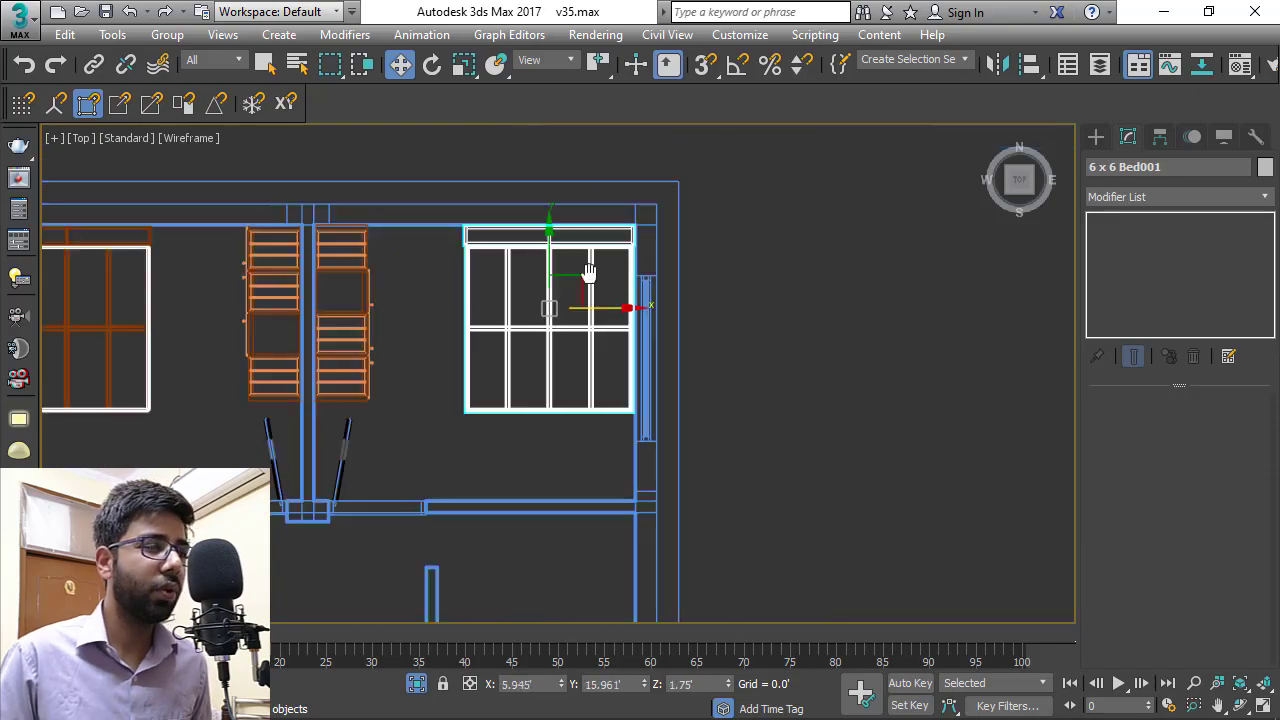
# Examine both furnished bedrooms and the 6' x 1' TV section areas in the perspective view.
pyautogui.press('p')
pyautogui.scroll(-6, 557, 412)
pyautogui.scroll(5, 560, 430)
pyautogui.keyDown('alt'); pyautogui.moveTo(440, 435); pyautogui.dragTo(900, 400, button='middle'); pyautogui.keyUp('alt')
pyautogui.moveTo(584, 380); pyautogui.dragTo(209, 450, button='middle')
pyautogui.scroll(5, 423, 394)
pyautogui.scroll(-6, 400, 380)
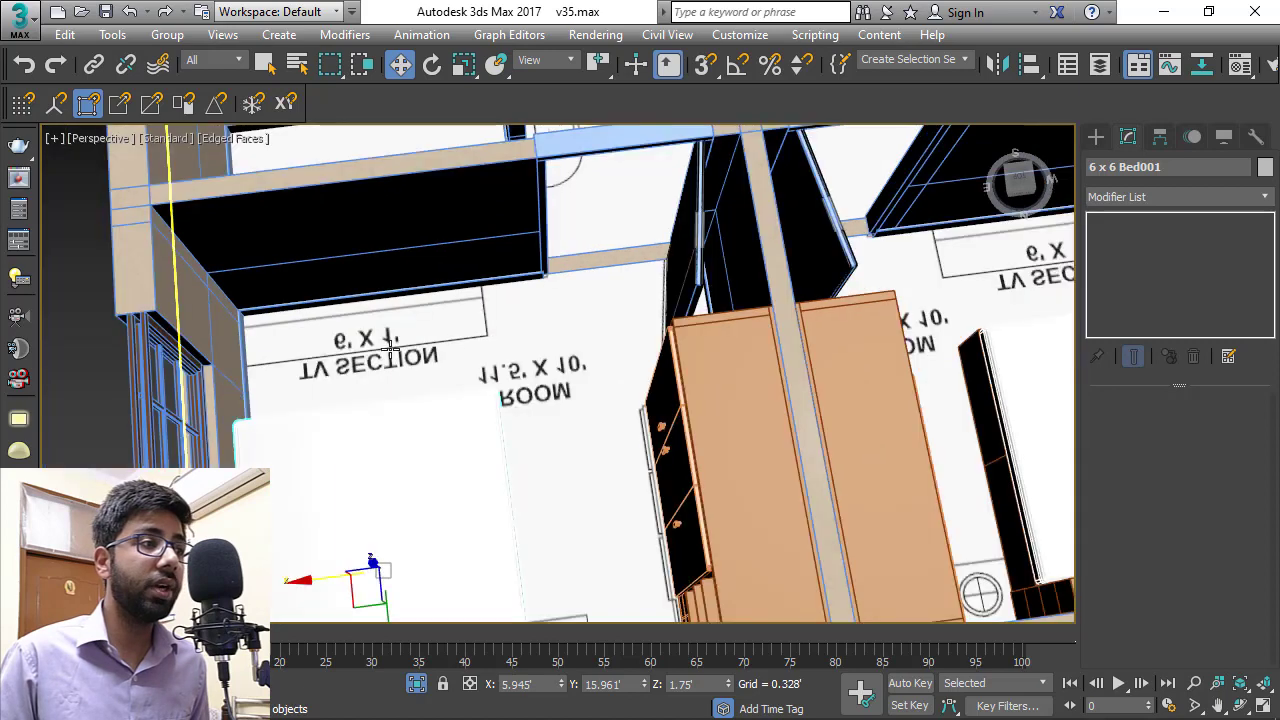
pyautogui.scroll(3, 390, 350)
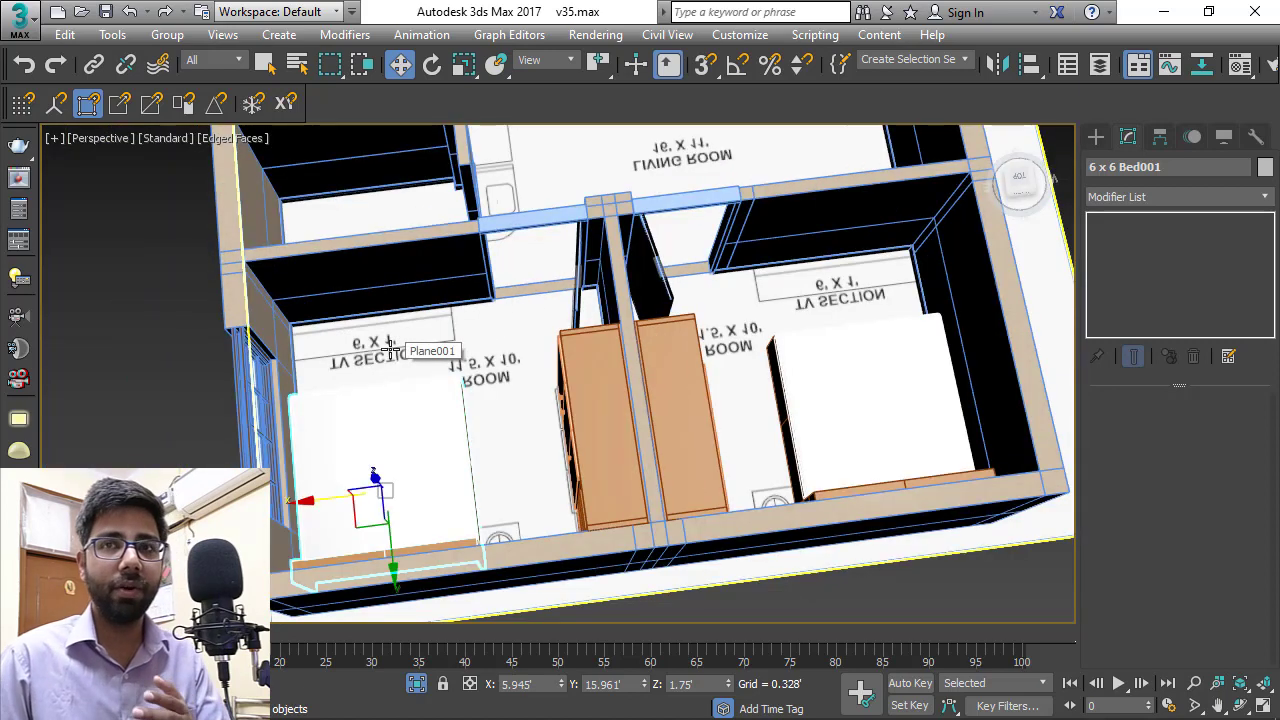
# Start merging an external file, comparing the TV files in the v39 folder and opening tv sections.
pyautogui.click(20, 20)
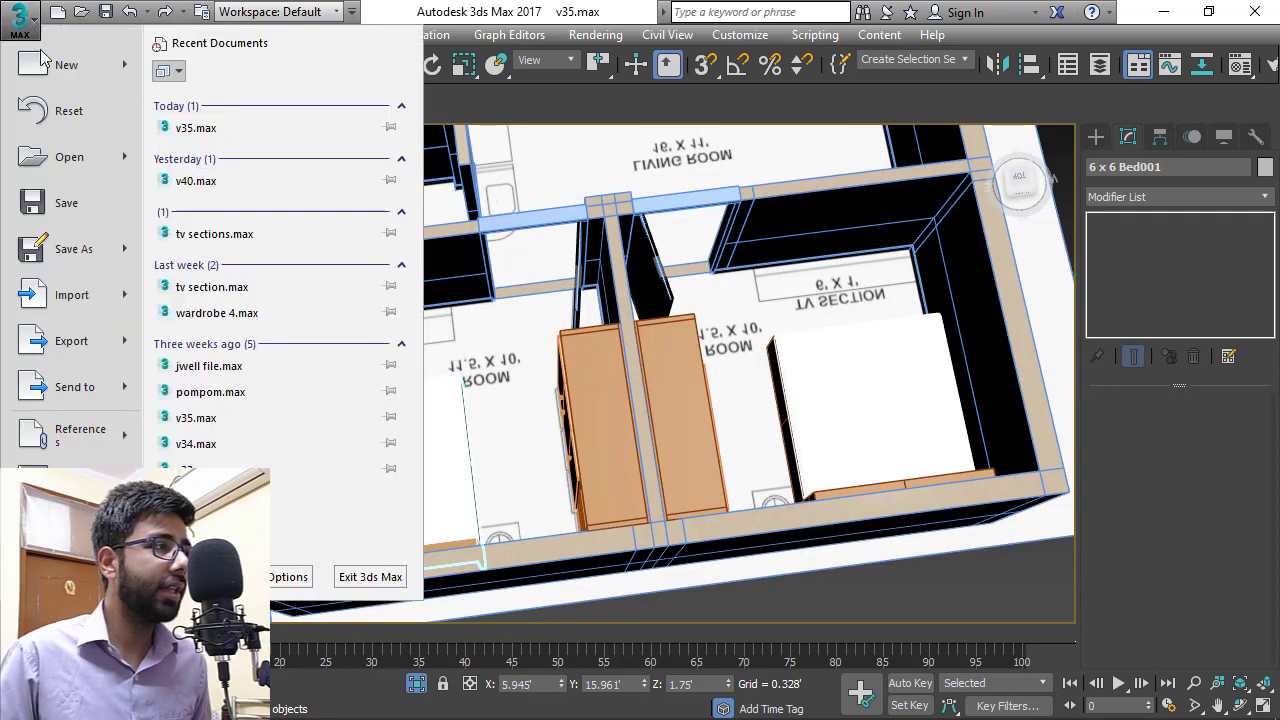
pyautogui.moveTo(90, 308)
pyautogui.click(215, 160)
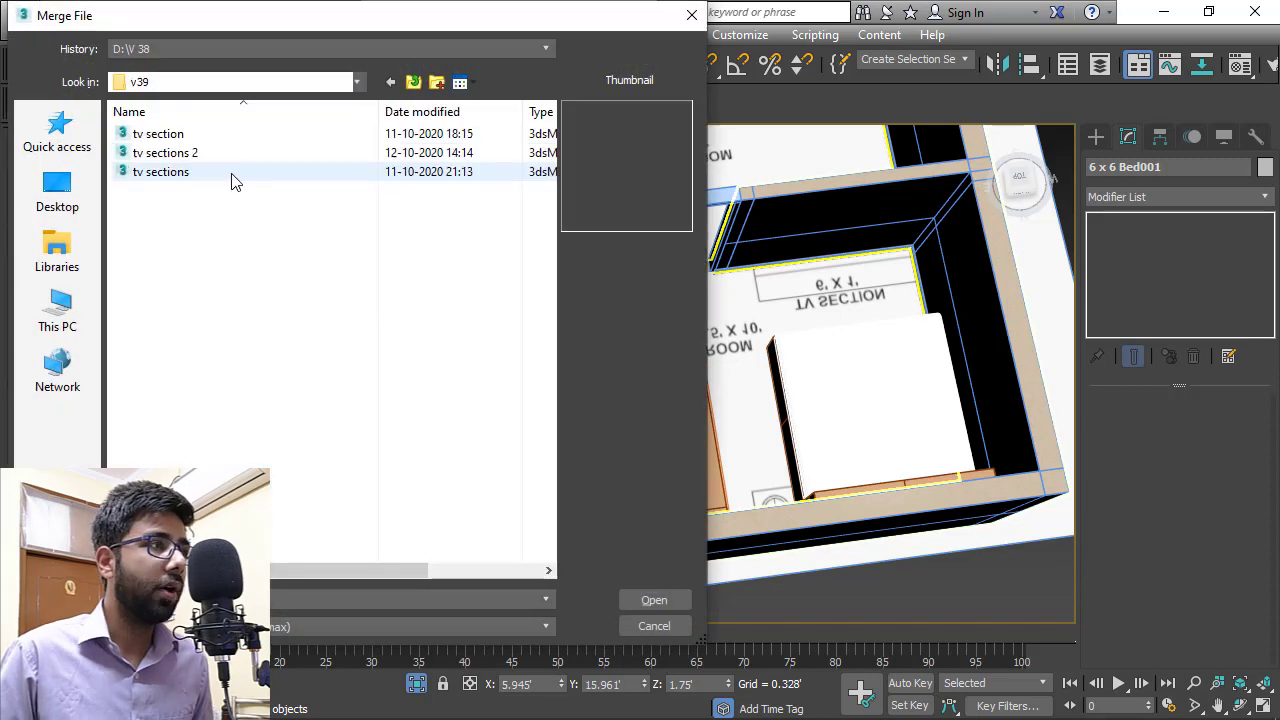
pyautogui.click(234, 174)
pyautogui.click(245, 152)
pyautogui.click(236, 136)
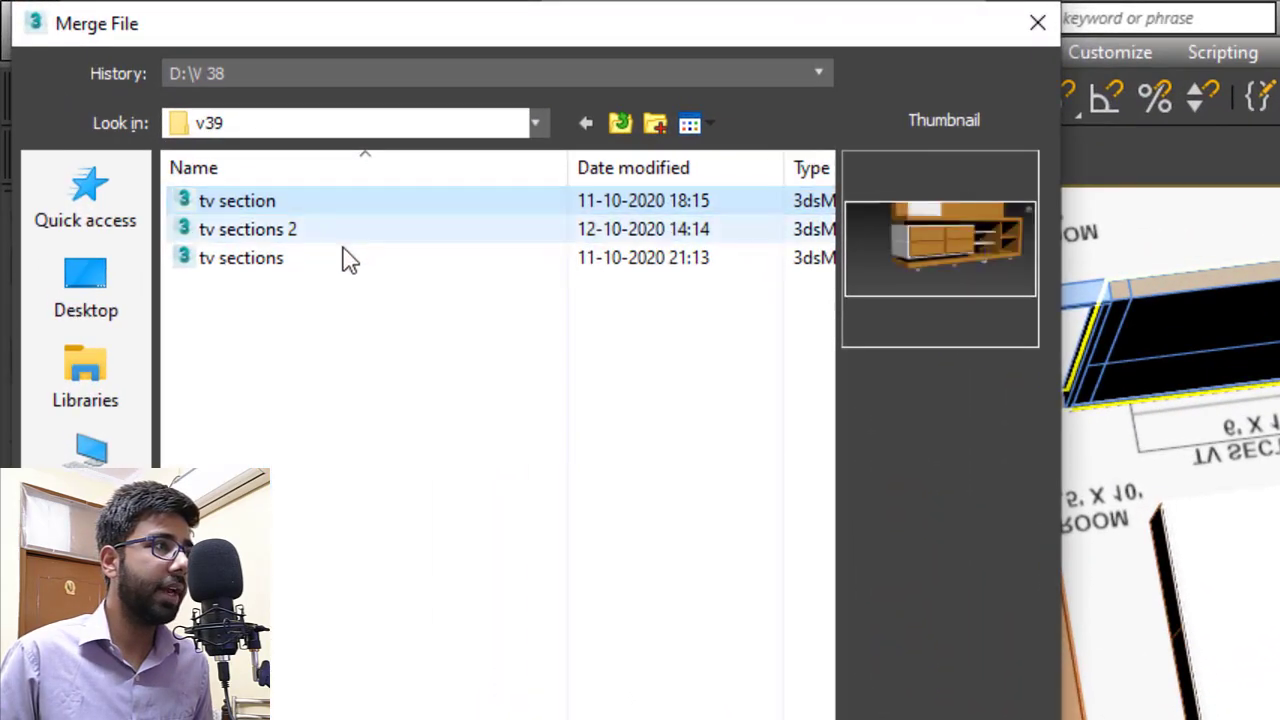
pyautogui.click(341, 264)
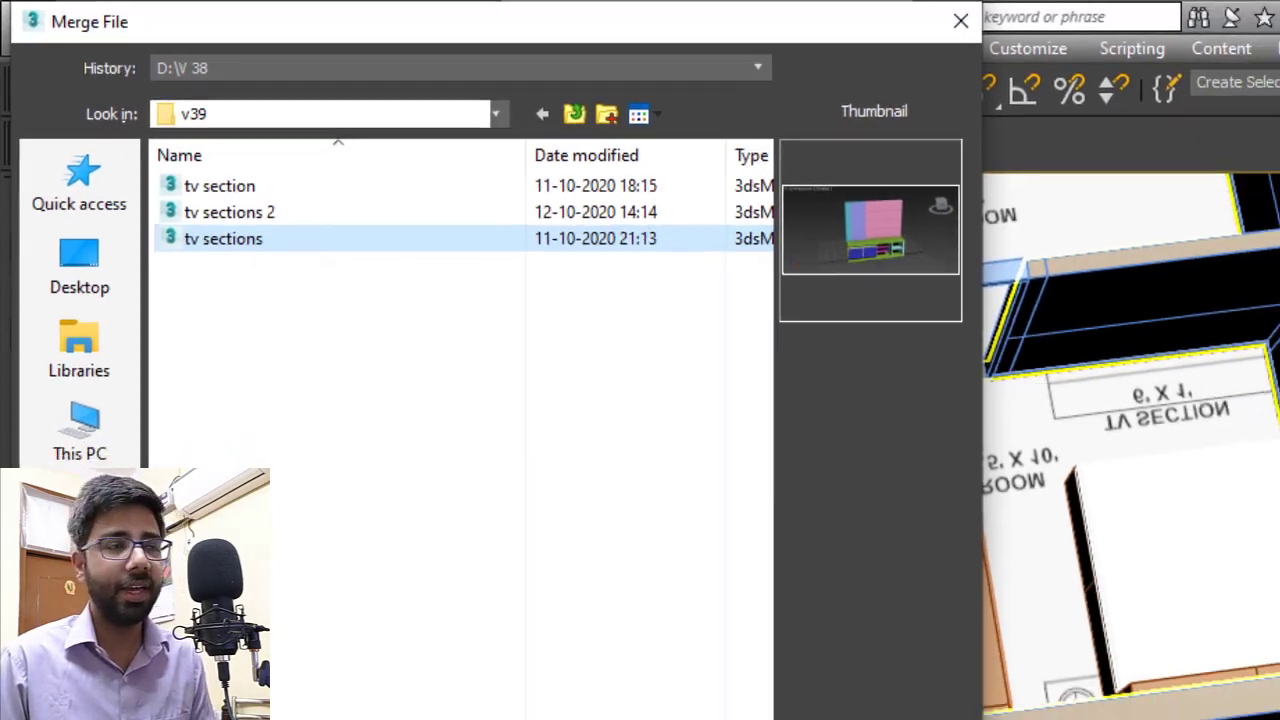
pyautogui.click(669, 613)
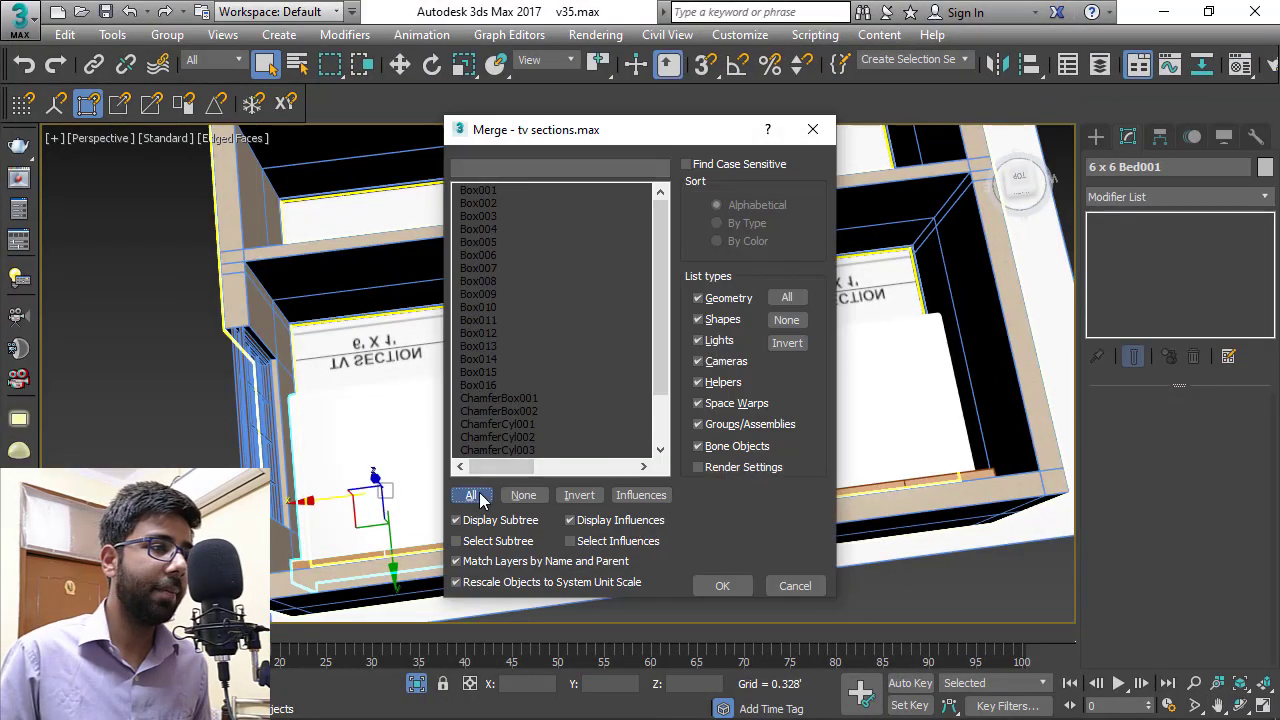
# Merge all objects from tv sections.max, auto-renaming every duplicate object name.
pyautogui.click(470, 495)
pyautogui.click(722, 586)
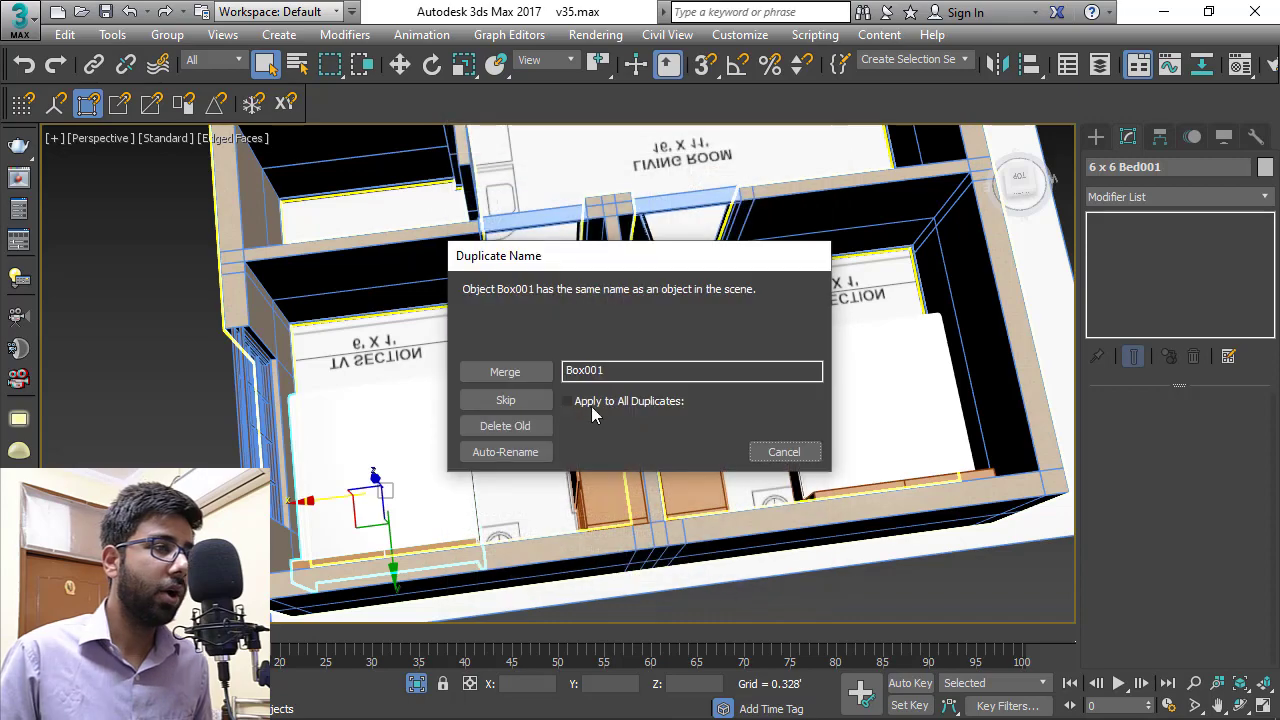
pyautogui.click(524, 455)
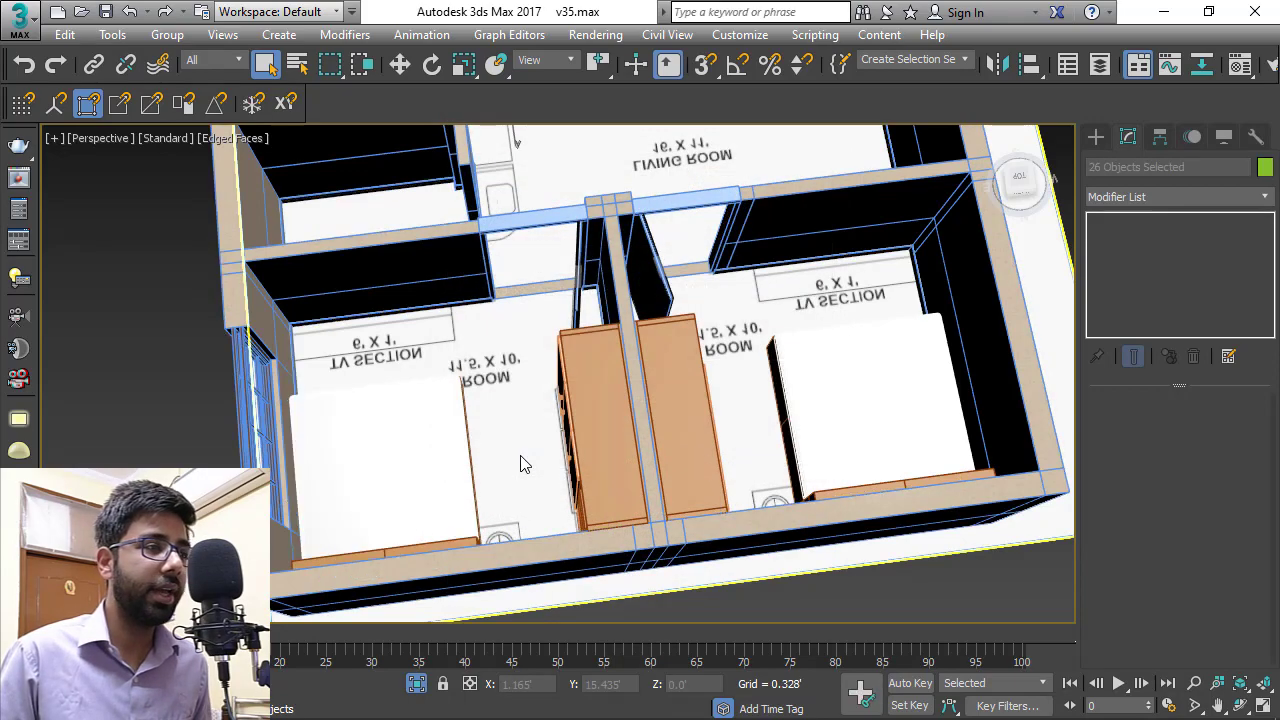
# Group the merged TV section objects under the name TV Unit.
pyautogui.moveTo(520, 457); pyautogui.dragTo(246, 431, button='middle')
pyautogui.press('z')
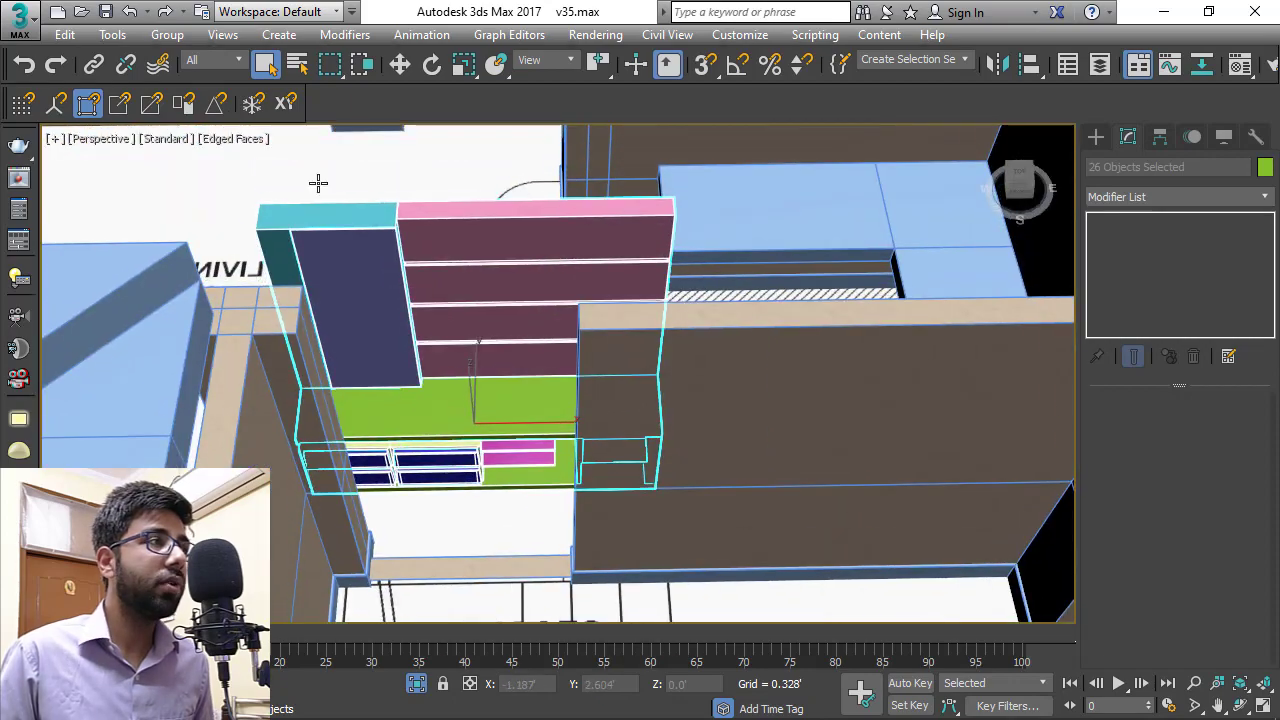
pyautogui.click(167, 34)
pyautogui.click(190, 60)
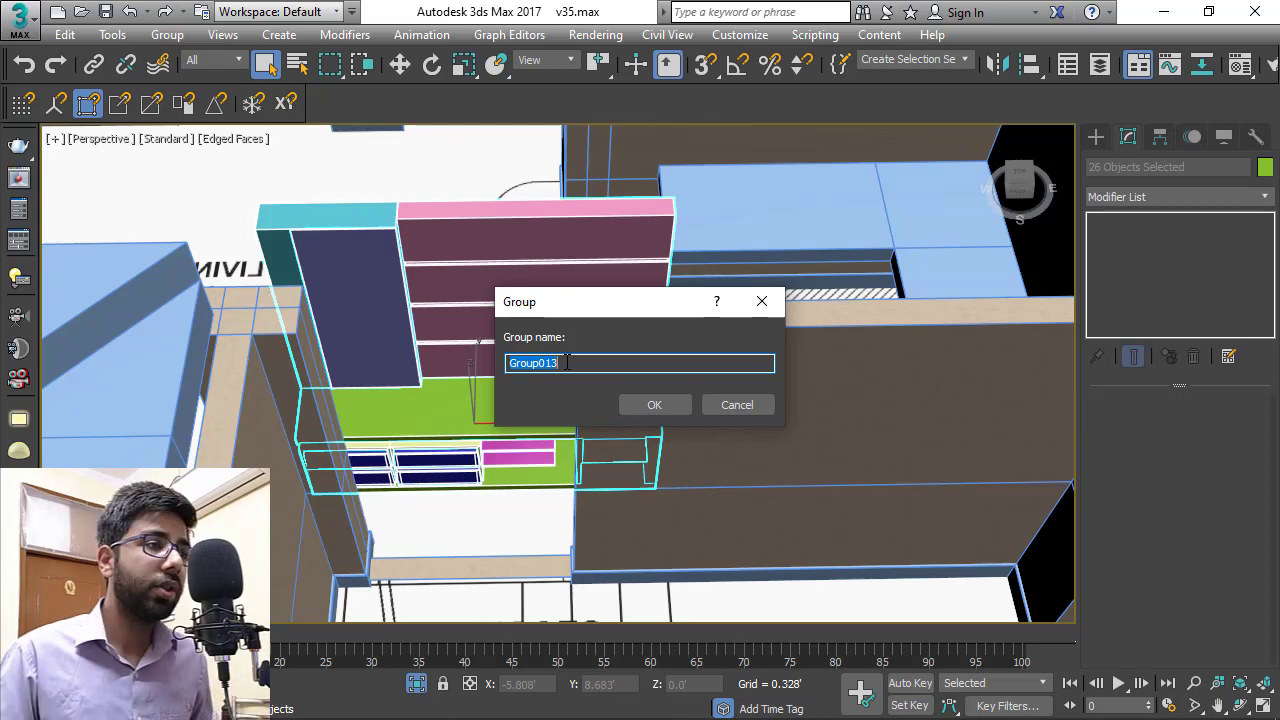
pyautogui.write('TV')
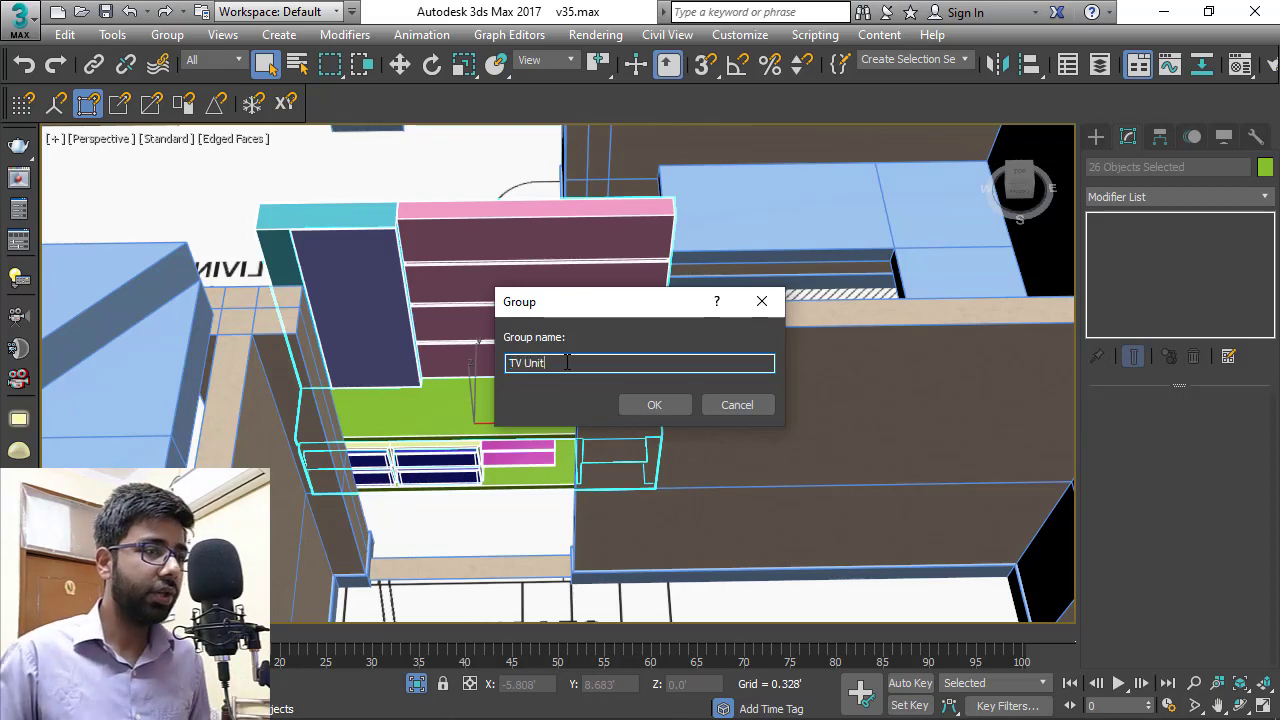
pyautogui.write(' Unit')
pyautogui.click(676, 404)
# In a wireframe top view, move the TV Unit from beside the kitchen into the western bedroom, facing the foot of the bed.
pyautogui.keyDown('alt'); pyautogui.moveTo(676, 404); pyautogui.dragTo(641, 403, button='middle'); pyautogui.keyUp('alt')
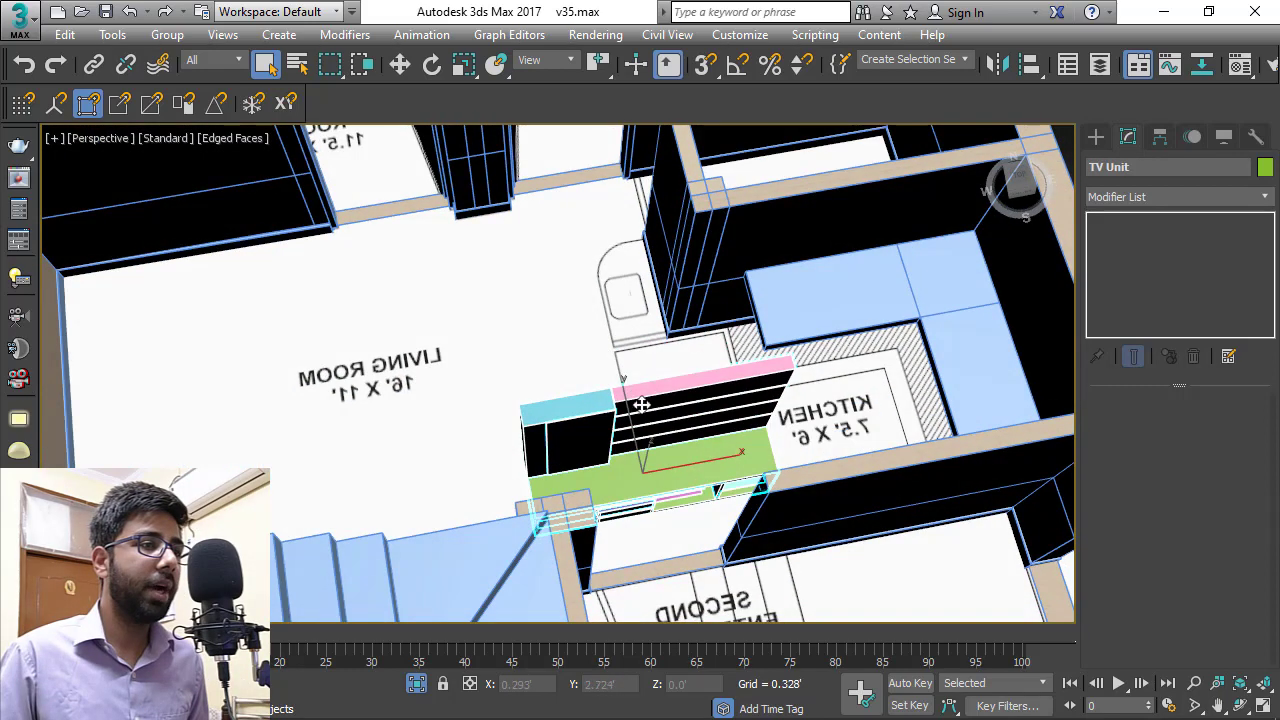
pyautogui.press('w')
pyautogui.press('t')
pyautogui.press('F3')
pyautogui.scroll(-6, 628, 385)
pyautogui.scroll(6, 592, 412)
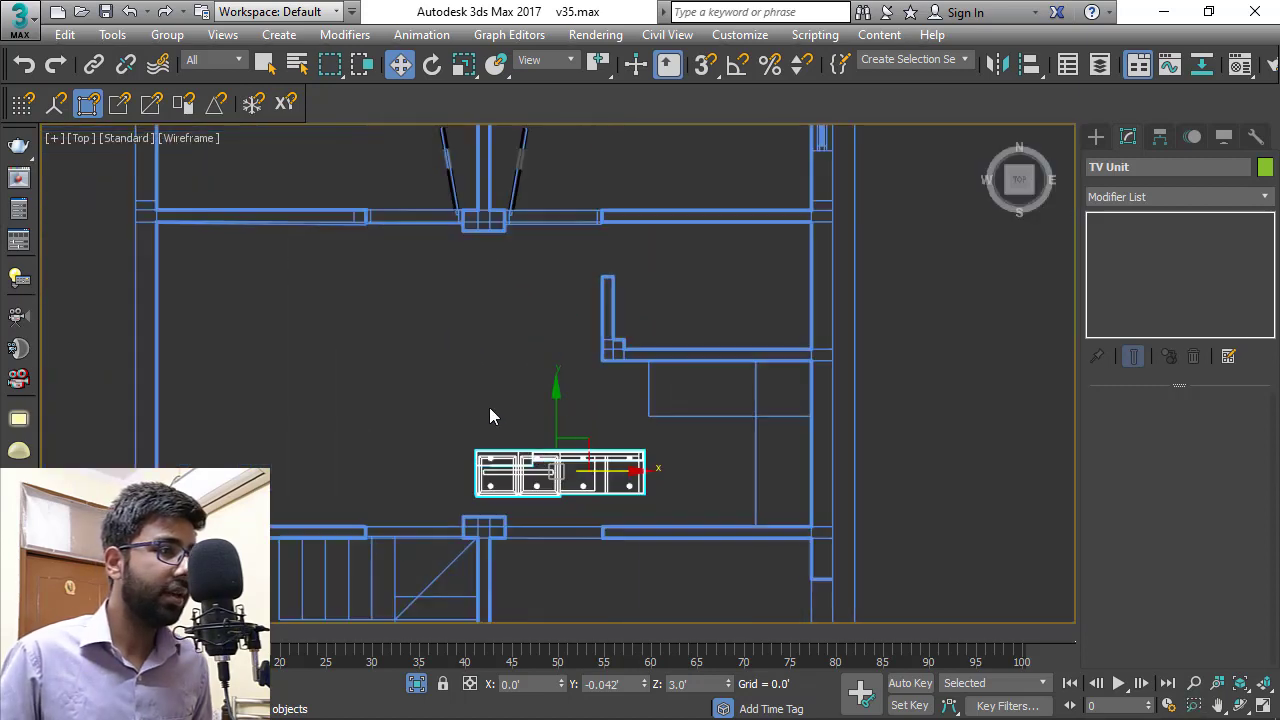
pyautogui.moveTo(520, 470); pyautogui.dragTo(220, 206)
pyautogui.moveTo(220, 206); pyautogui.dragTo(318, 395, button='middle')
pyautogui.scroll(5, 442, 362)
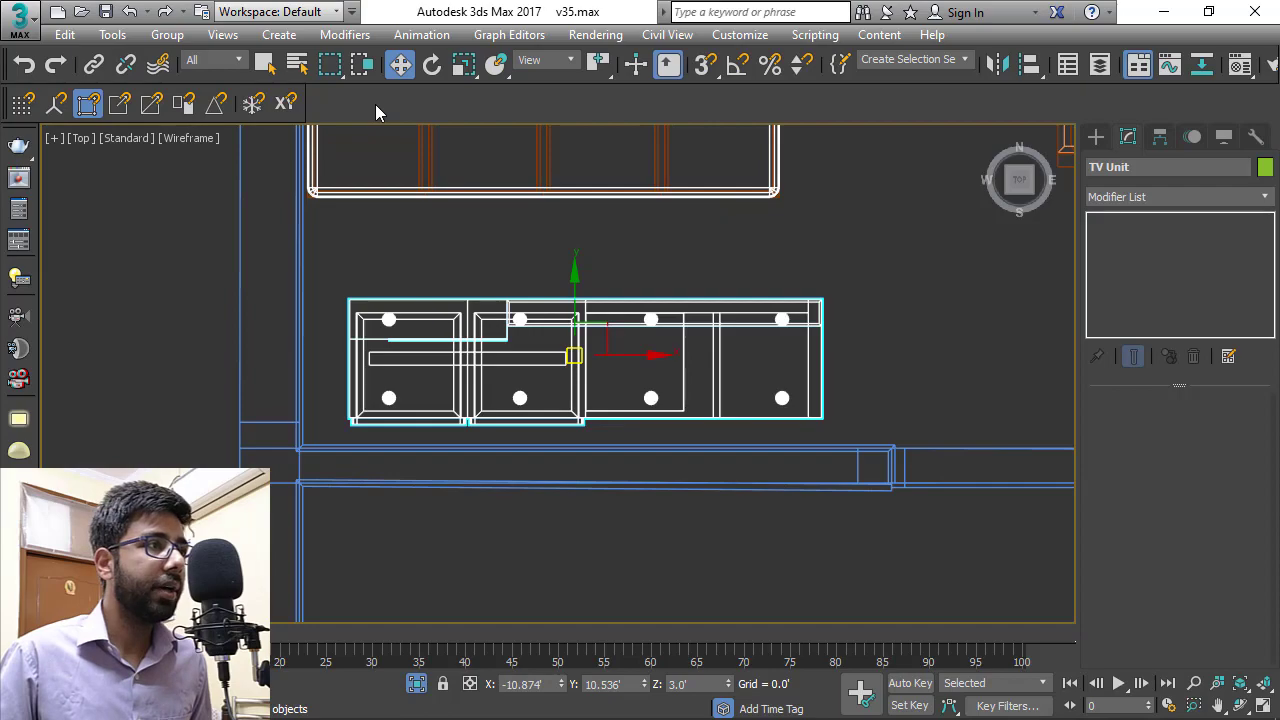
# Mirror the TV Unit in the western bedroom about the Y axis without cloning it.
pyautogui.moveTo(614, 313); pyautogui.dragTo(583, 306, button='middle')
pyautogui.moveTo(662, 307); pyautogui.dragTo(624, 297, button='middle')
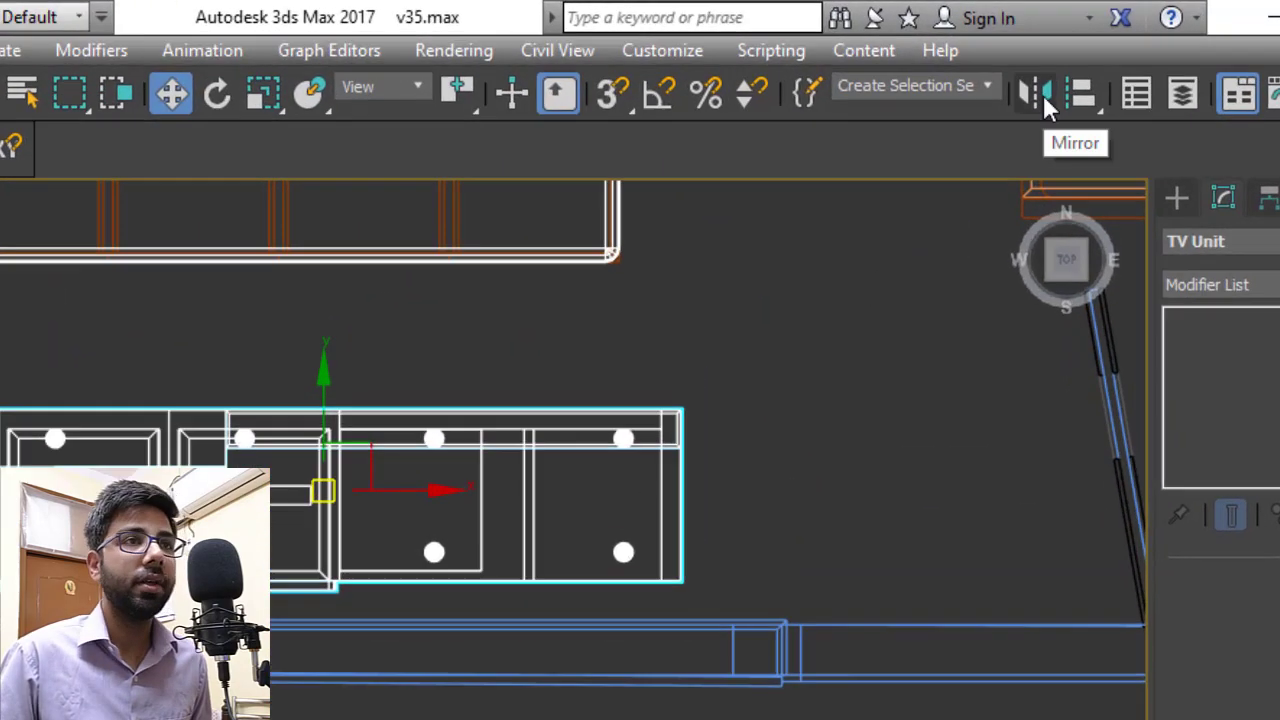
pyautogui.click(1045, 98)
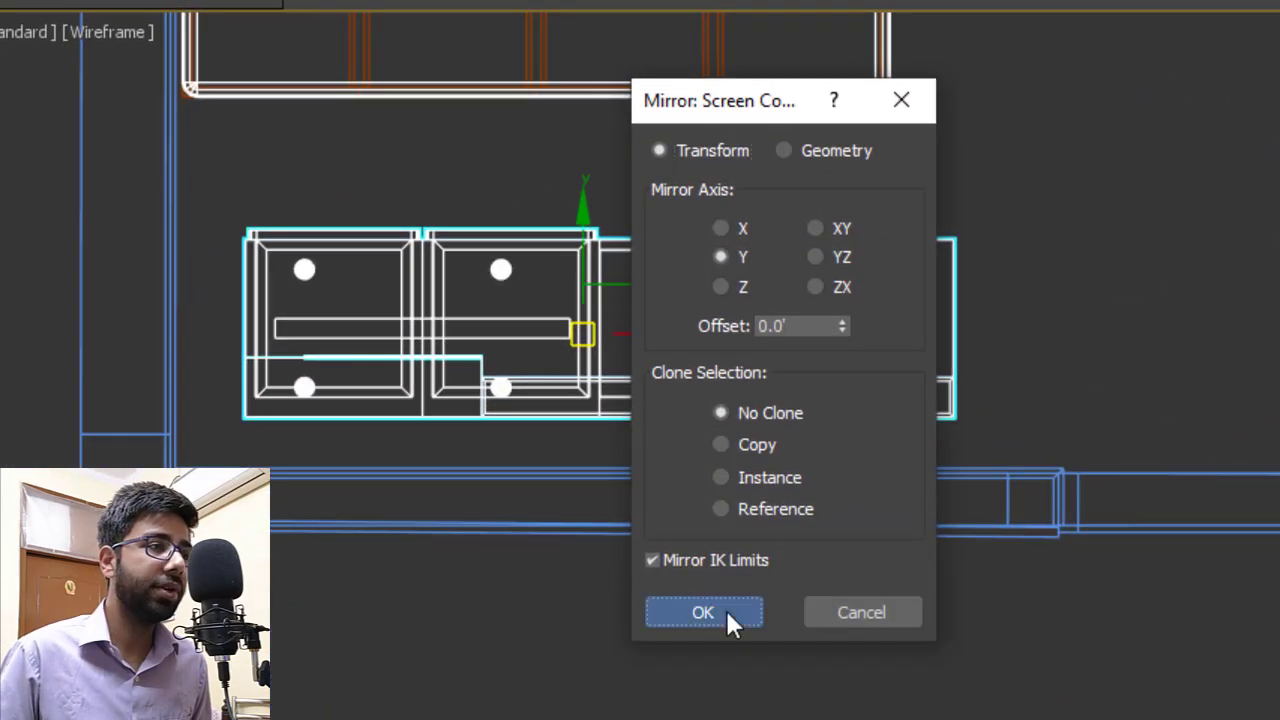
pyautogui.click(703, 612)
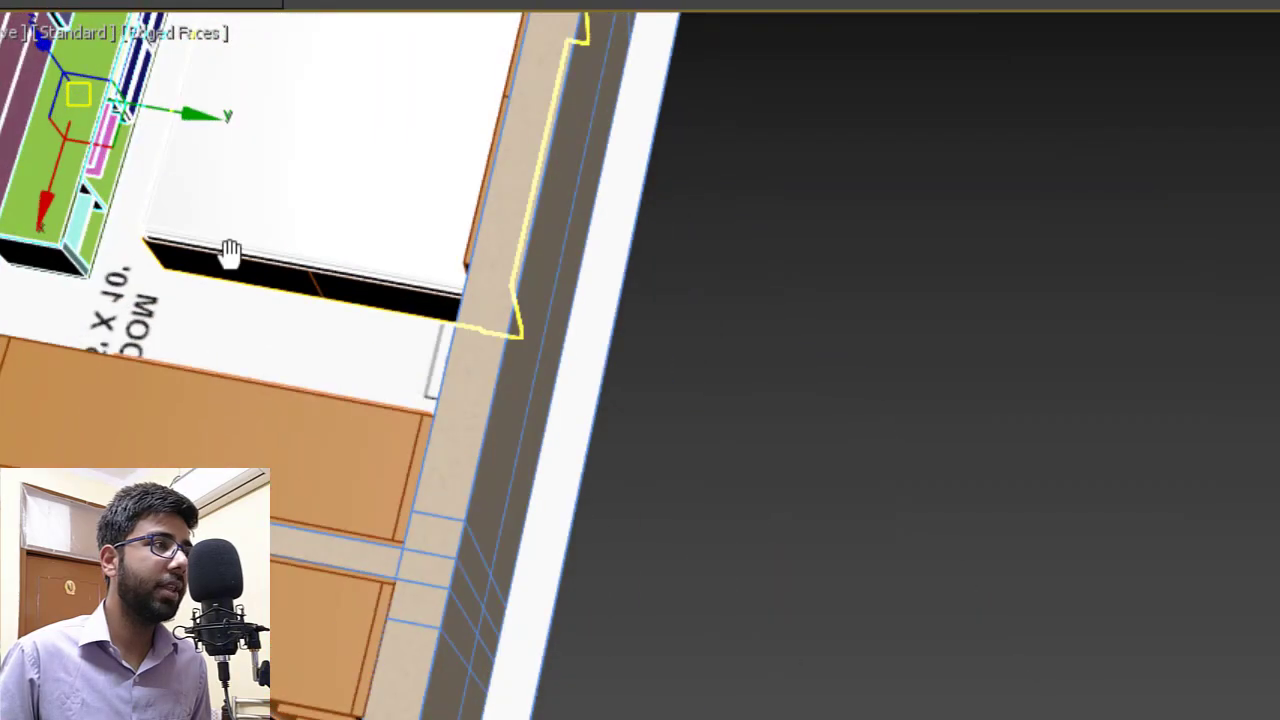
# With vertex snapping, move the TV Unit in the top view so its back corner meets the western bedroom's southwest wall corner.
pyautogui.moveTo(230, 252); pyautogui.dragTo(588, 455, button='middle')
pyautogui.moveTo(1026, 421); pyautogui.dragTo(1010, 452, button='middle')
pyautogui.scroll(3, 935, 405)
pyautogui.keyDown('alt'); pyautogui.moveTo(931, 403); pyautogui.dragTo(866, 189, button='middle'); pyautogui.keyUp('alt')
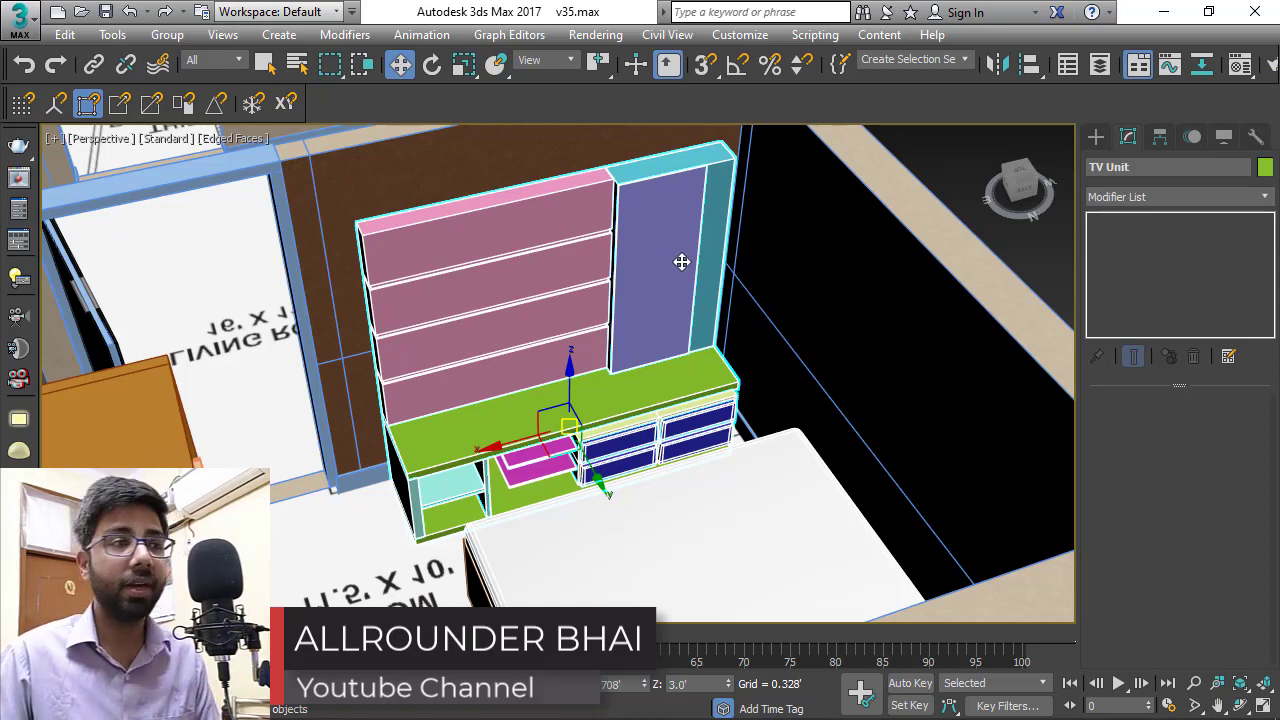
pyautogui.keyDown('alt'); pyautogui.moveTo(686, 266); pyautogui.dragTo(620, 274, button='middle'); pyautogui.keyUp('alt')
pyautogui.hotkey('alt', 'w')
pyautogui.middleClick(551, 279)
pyautogui.hotkey('alt', 'w')
pyautogui.moveTo(366, 386); pyautogui.dragTo(657, 306, button='middle')
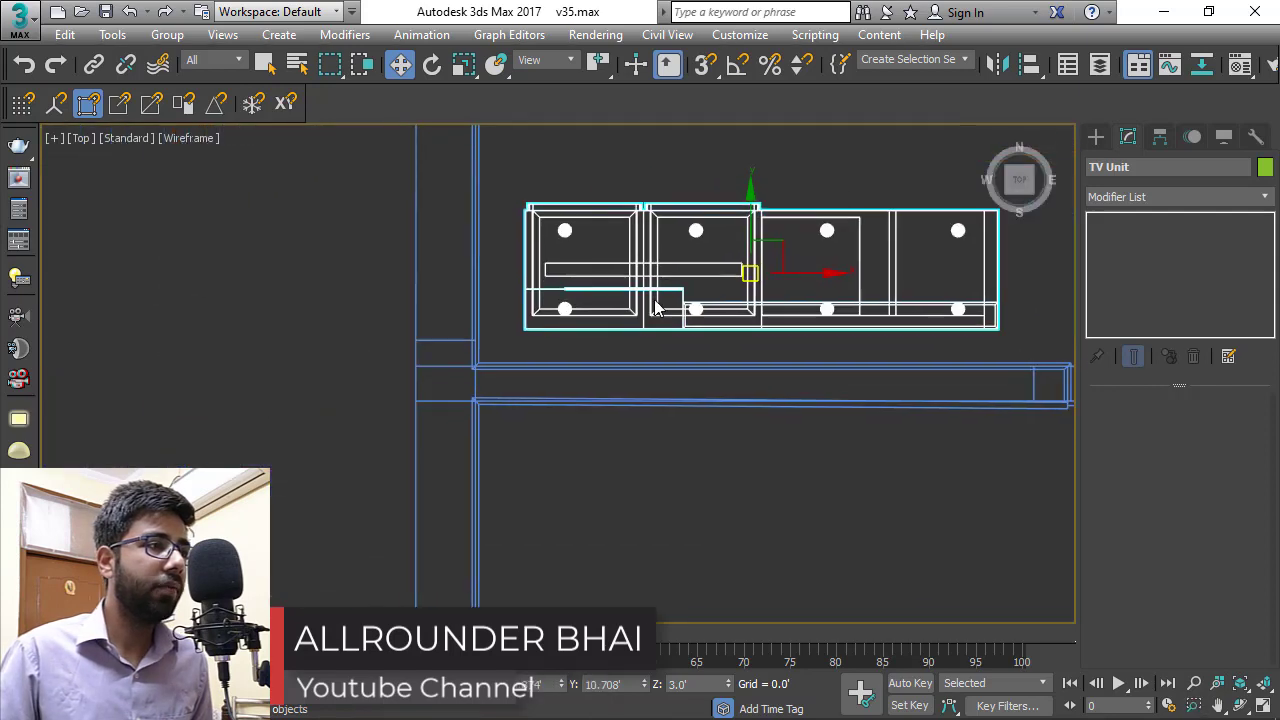
pyautogui.scroll(5, 496, 330)
pyautogui.moveTo(554, 323); pyautogui.dragTo(580, 292, button='middle')
pyautogui.press('s')
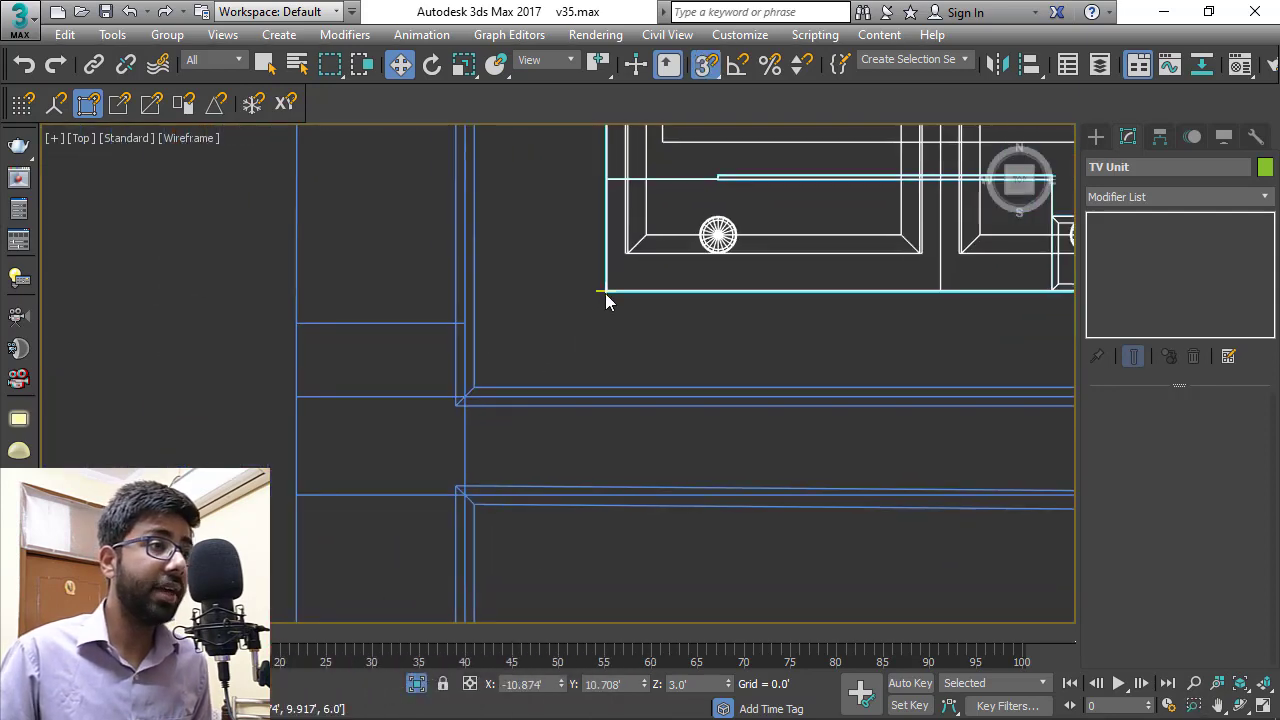
pyautogui.moveTo(607, 291); pyautogui.dragTo(466, 393)
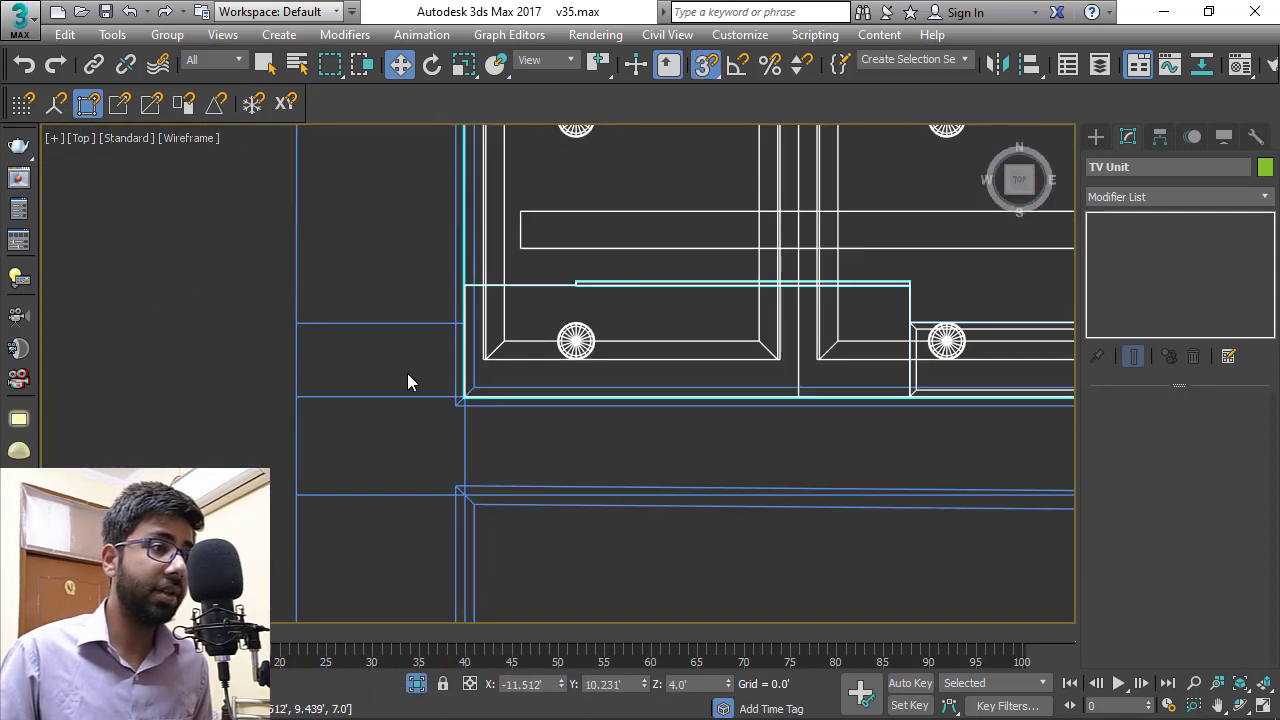
# Set the TV Unit's Z position to 3' so it sits at the right height against the wall.
pyautogui.scroll(-3, 407, 374)
pyautogui.press('p')
pyautogui.moveTo(570, 450)
pyautogui.keyDown('alt'); pyautogui.mouseDown(button='middle')
pyautogui.moveTo(649, 397)
pyautogui.moveTo(618, 388)
pyautogui.mouseUp(button='middle'); pyautogui.keyUp('alt')
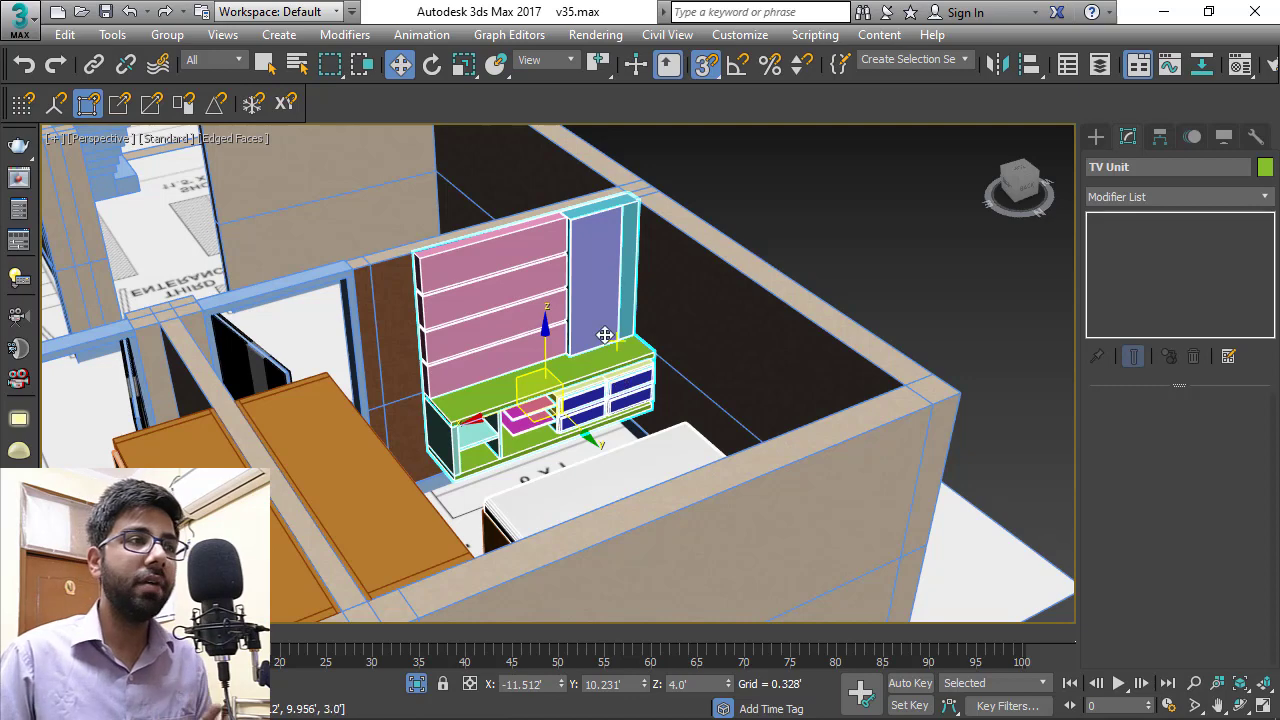
pyautogui.scroll(5, 632, 210)
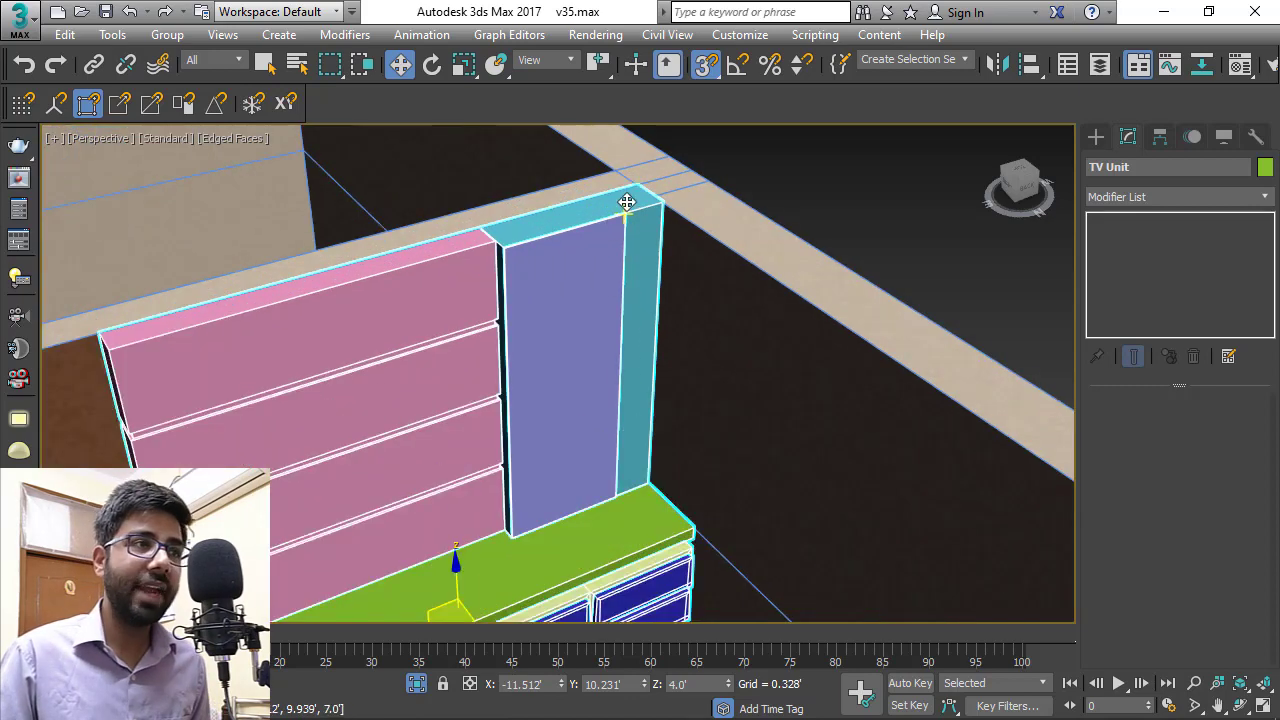
pyautogui.scroll(-6, 548, 345)
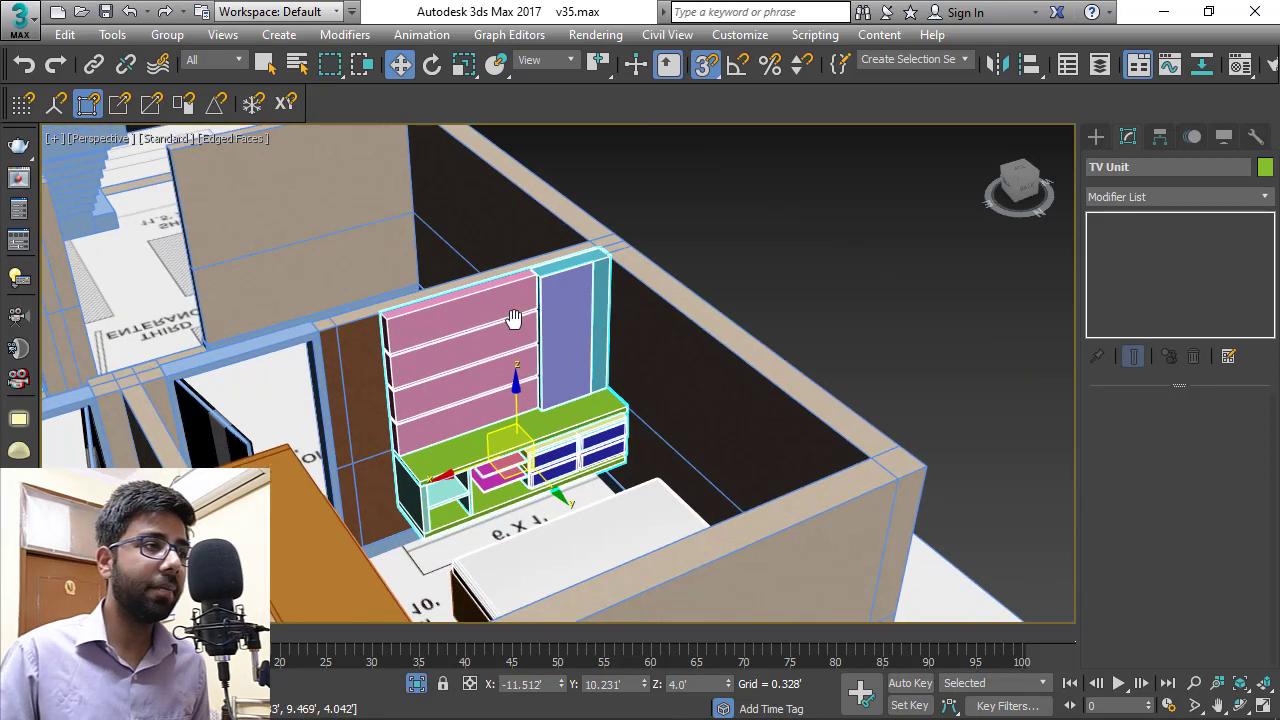
pyautogui.scroll(5, 455, 483)
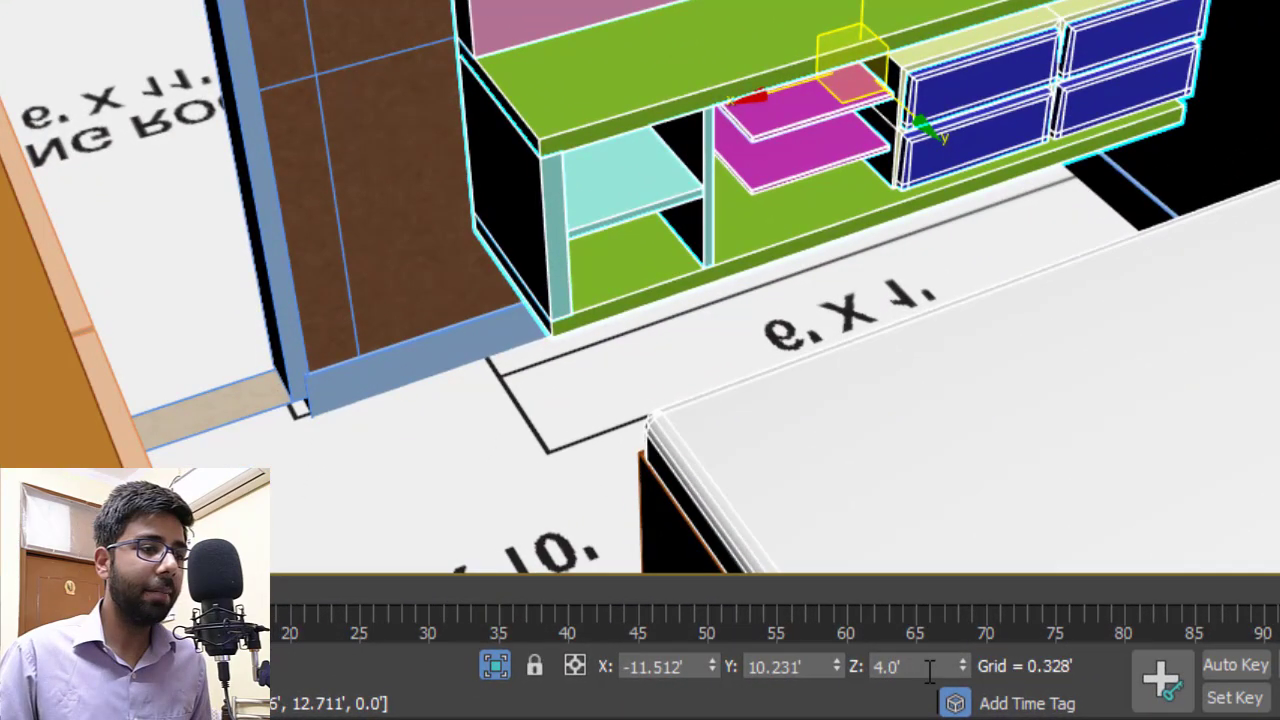
pyautogui.click(688, 684)
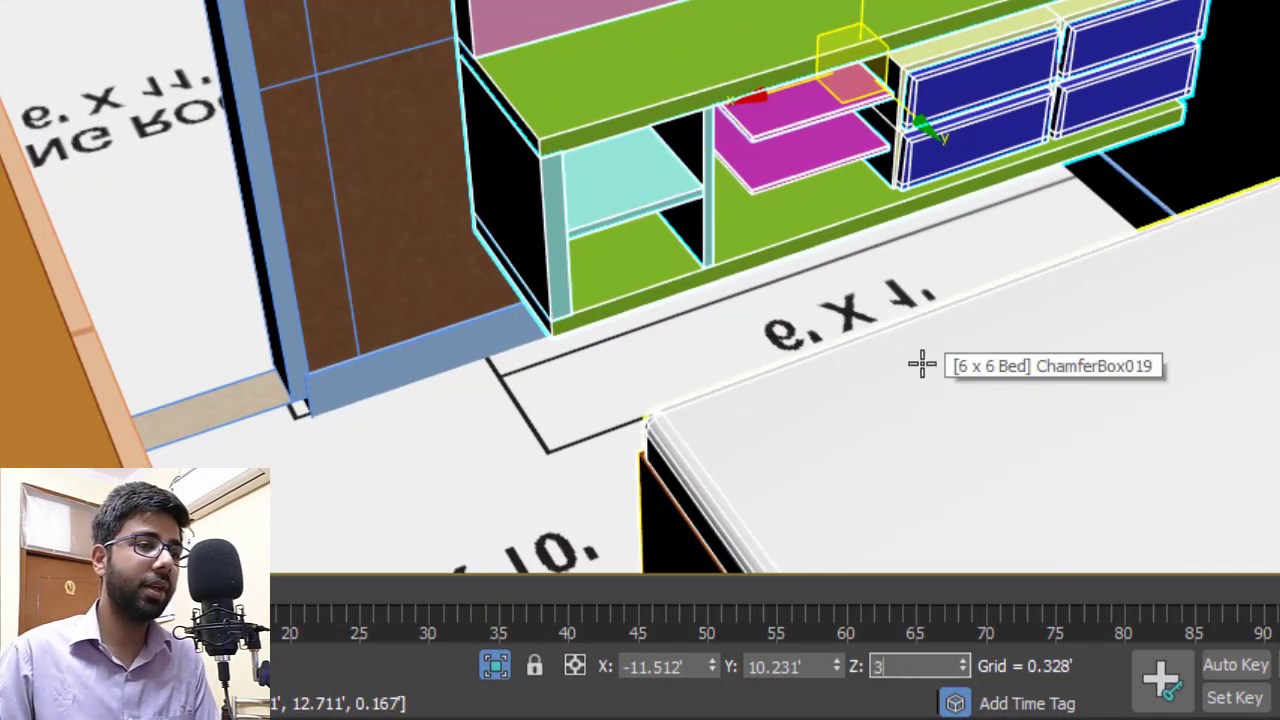
pyautogui.press('Return')
# In the top view, copy the TV Unit about 17.6' along X into the eastern bedroom, at the foot of the bed.
pyautogui.keyDown('alt'); pyautogui.moveTo(629, 277); pyautogui.dragTo(212, 0, button='middle'); pyautogui.keyUp('alt')
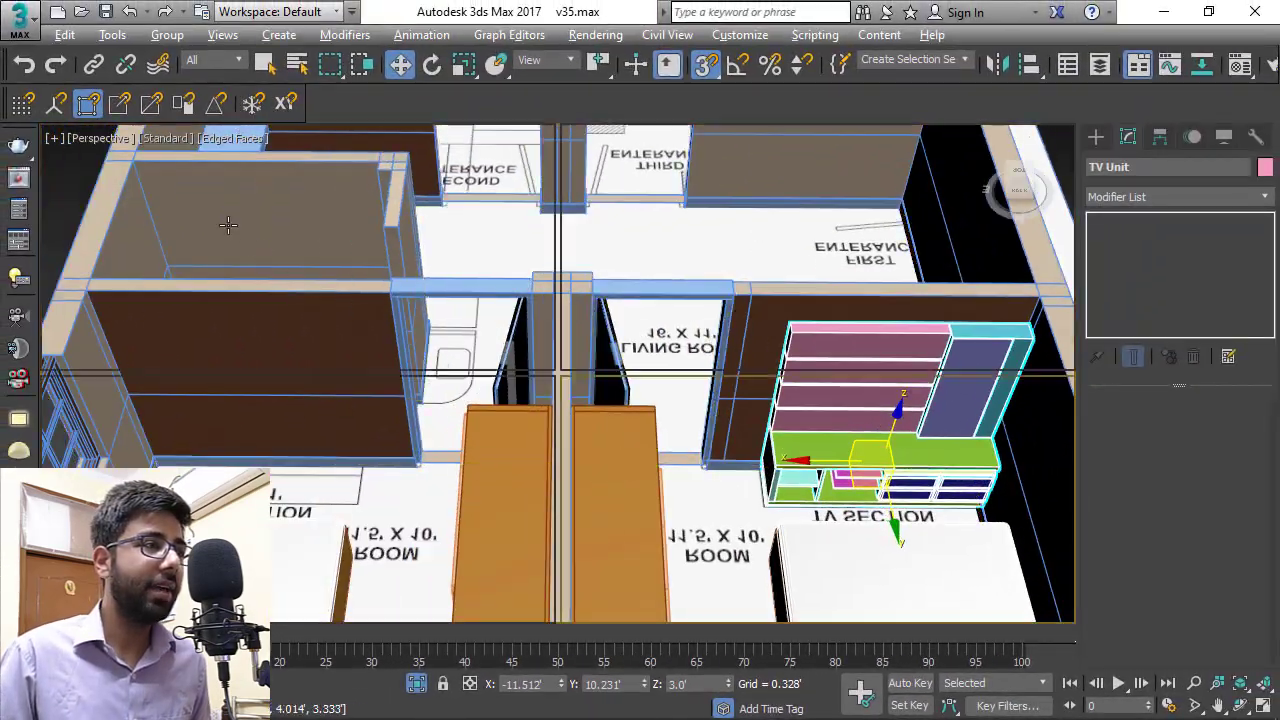
pyautogui.press('t')
pyautogui.scroll(-3, 519, 362)
pyautogui.moveTo(604, 392); pyautogui.dragTo(263, 414, button='middle')
pyautogui.scroll(2, 322, 415)
pyautogui.keyDown('shift'); pyautogui.moveTo(217, 351); pyautogui.dragTo(929, 360); pyautogui.keyUp('shift')
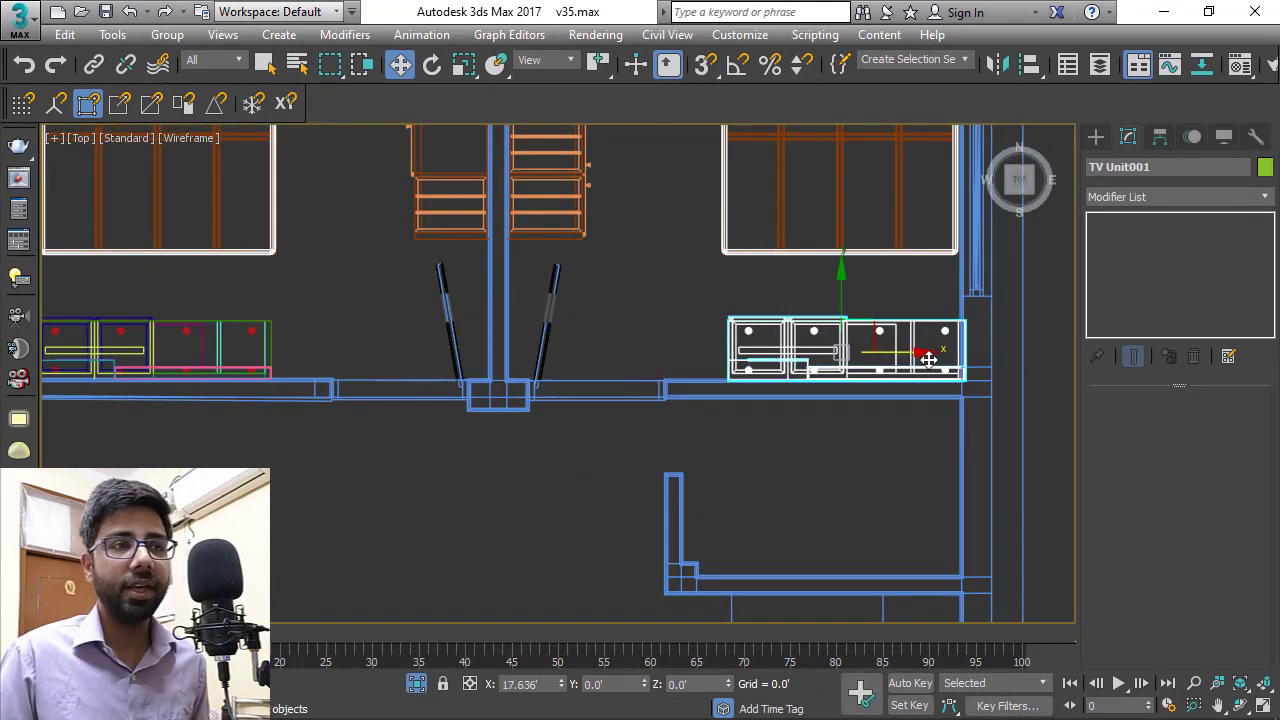
# Move the copied TV unit along X against the eastern bedroom's outer wall, setting its X position to 6.0'.
pyautogui.moveTo(929, 360); pyautogui.dragTo(389, 389, button='middle')
pyautogui.scroll(3, 389, 389)
pyautogui.moveTo(514, 286); pyautogui.dragTo(285, 347, button='middle')
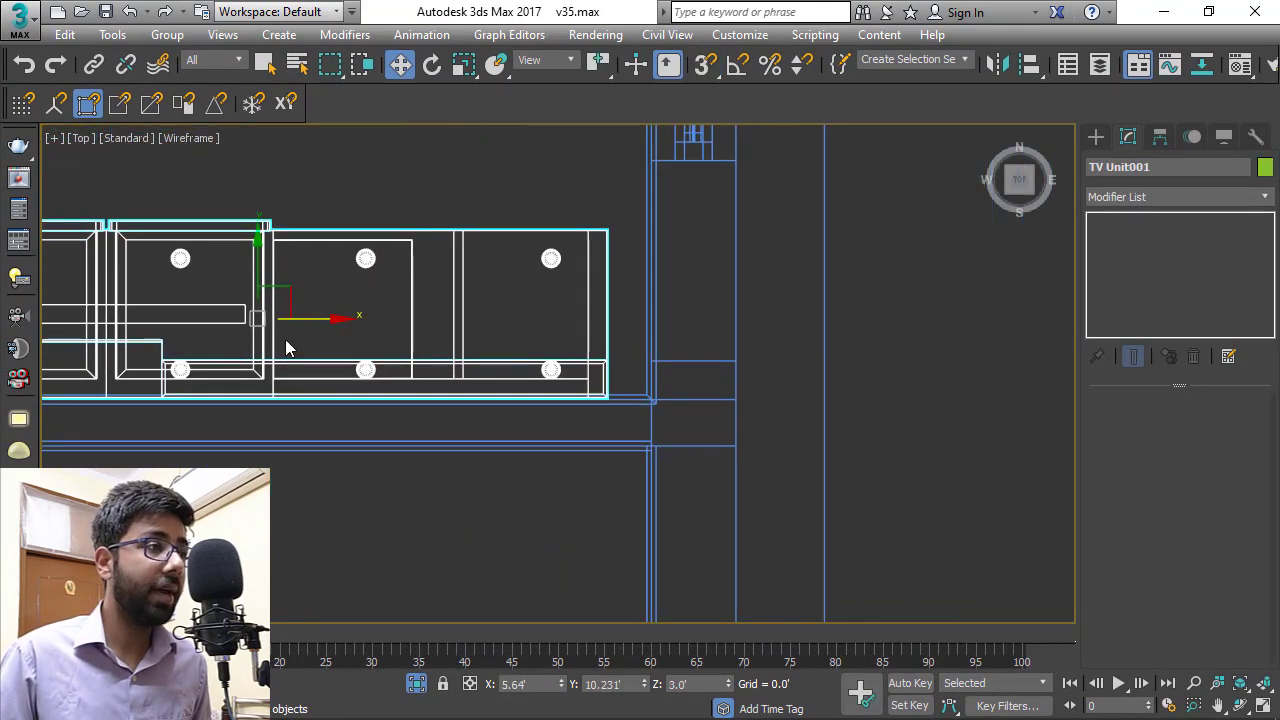
pyautogui.moveTo(314, 318); pyautogui.dragTo(355, 317)
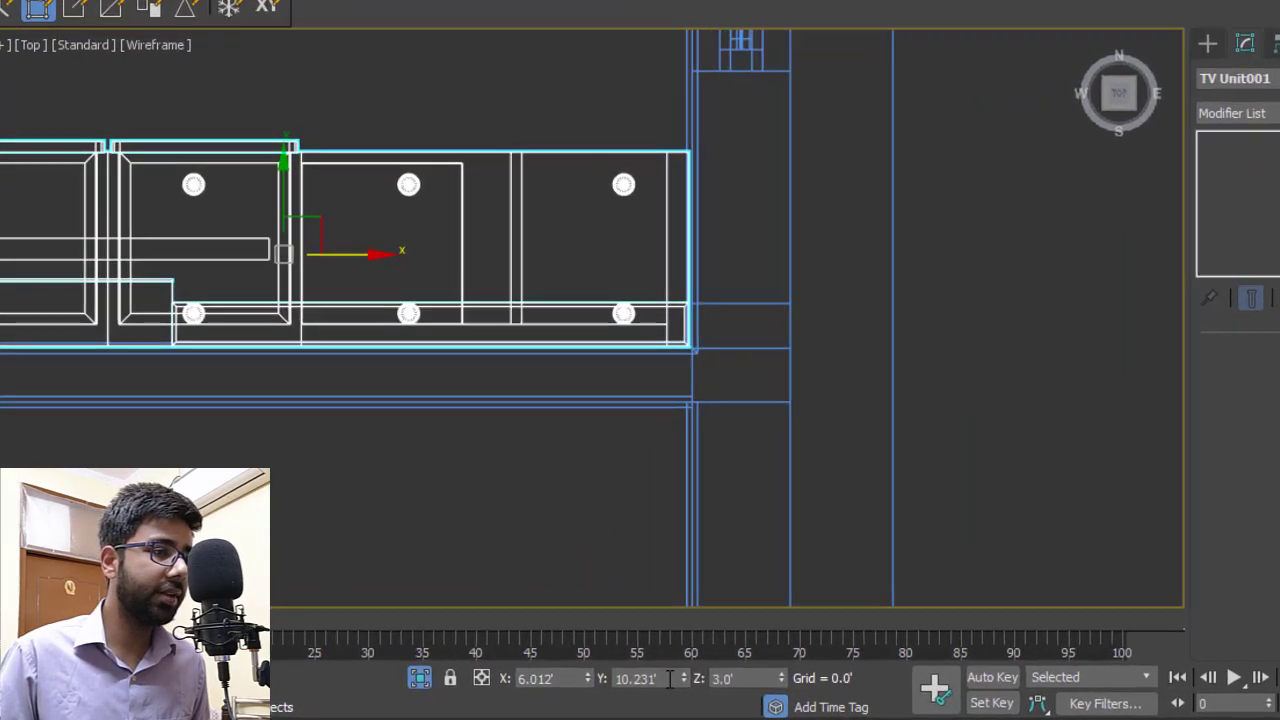
pyautogui.click(520, 684)
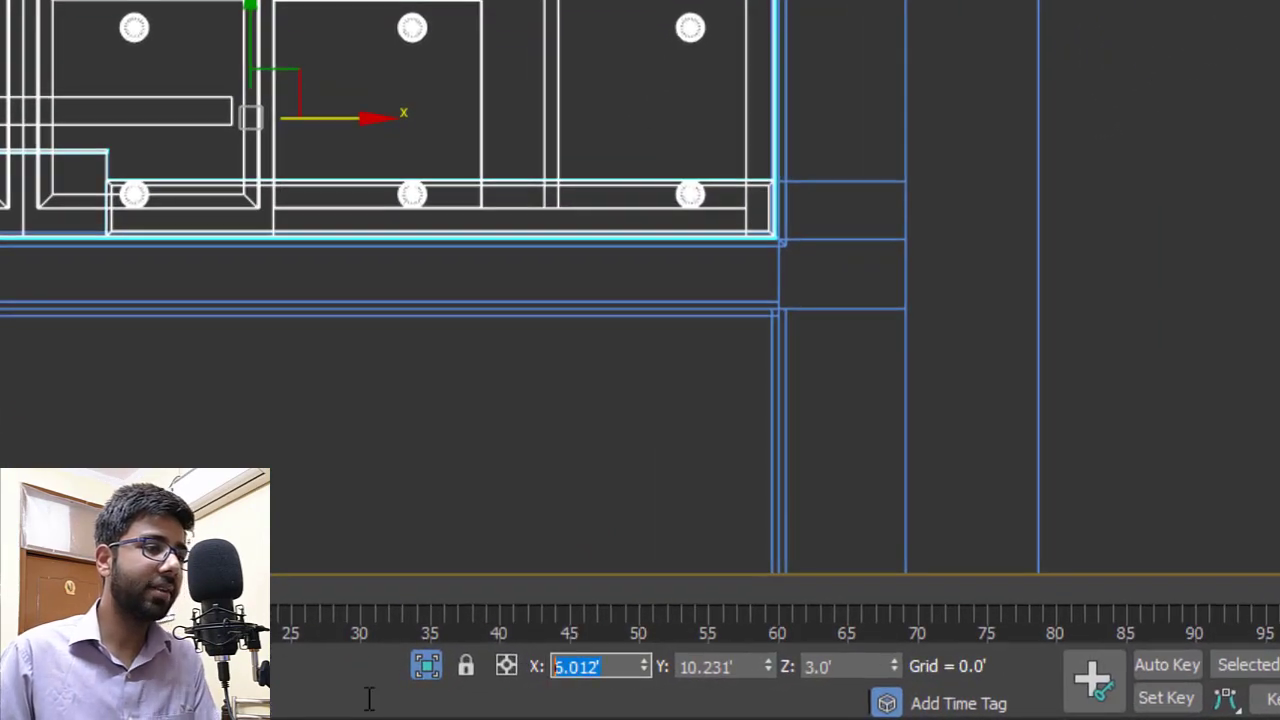
pyautogui.write('9')
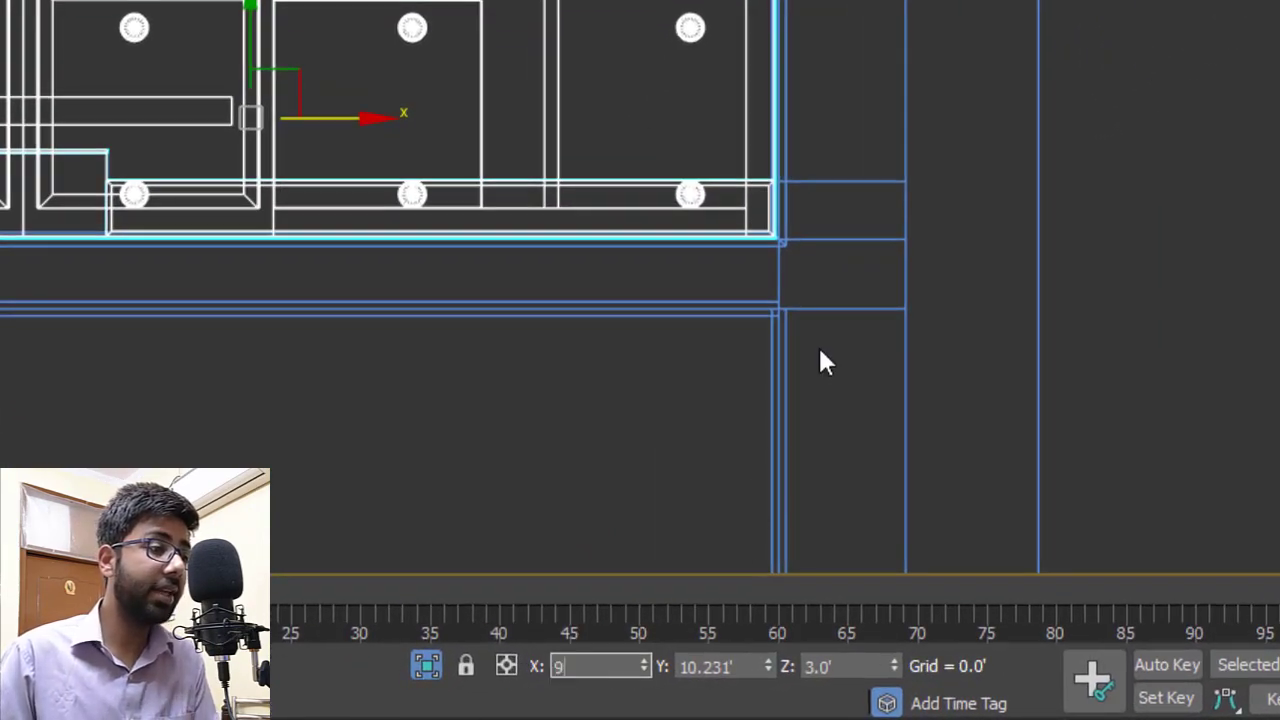
pyautogui.press('Return')
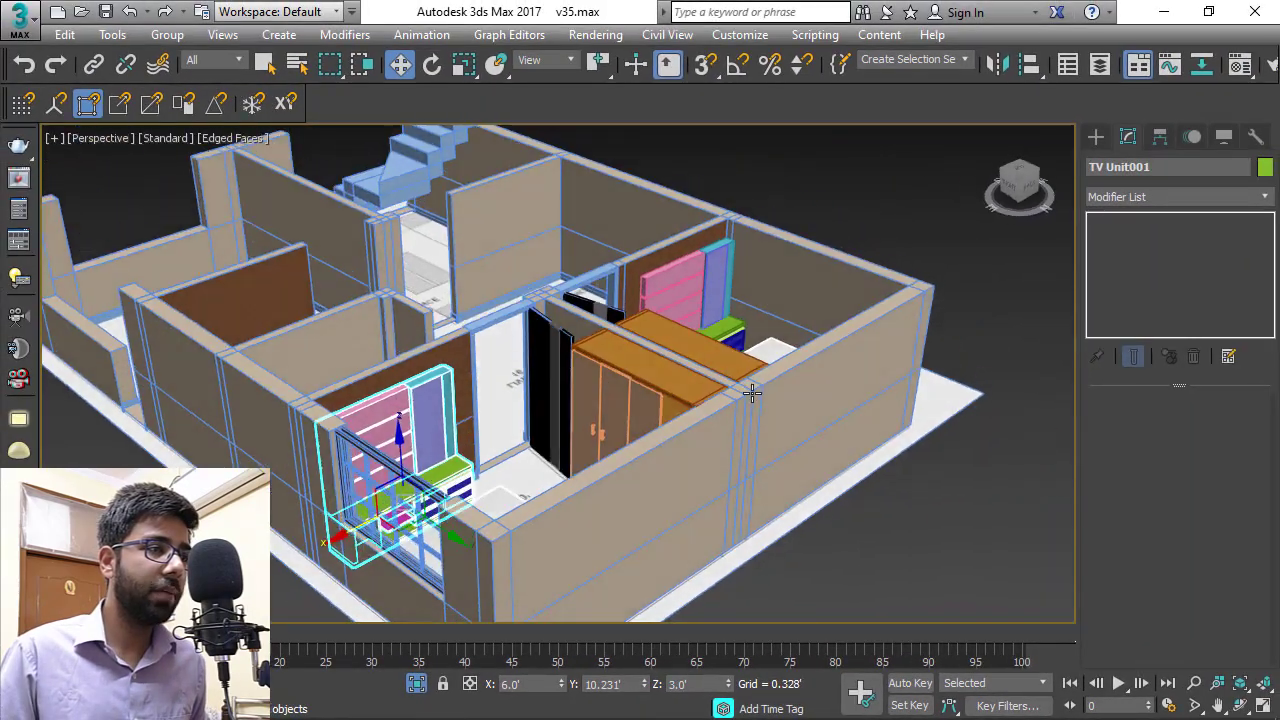
# Mirror the eastern bedroom's TV unit about the X axis without cloning it.
pyautogui.keyDown('alt'); pyautogui.moveTo(752, 393); pyautogui.dragTo(978, 262, button='middle'); pyautogui.keyUp('alt')
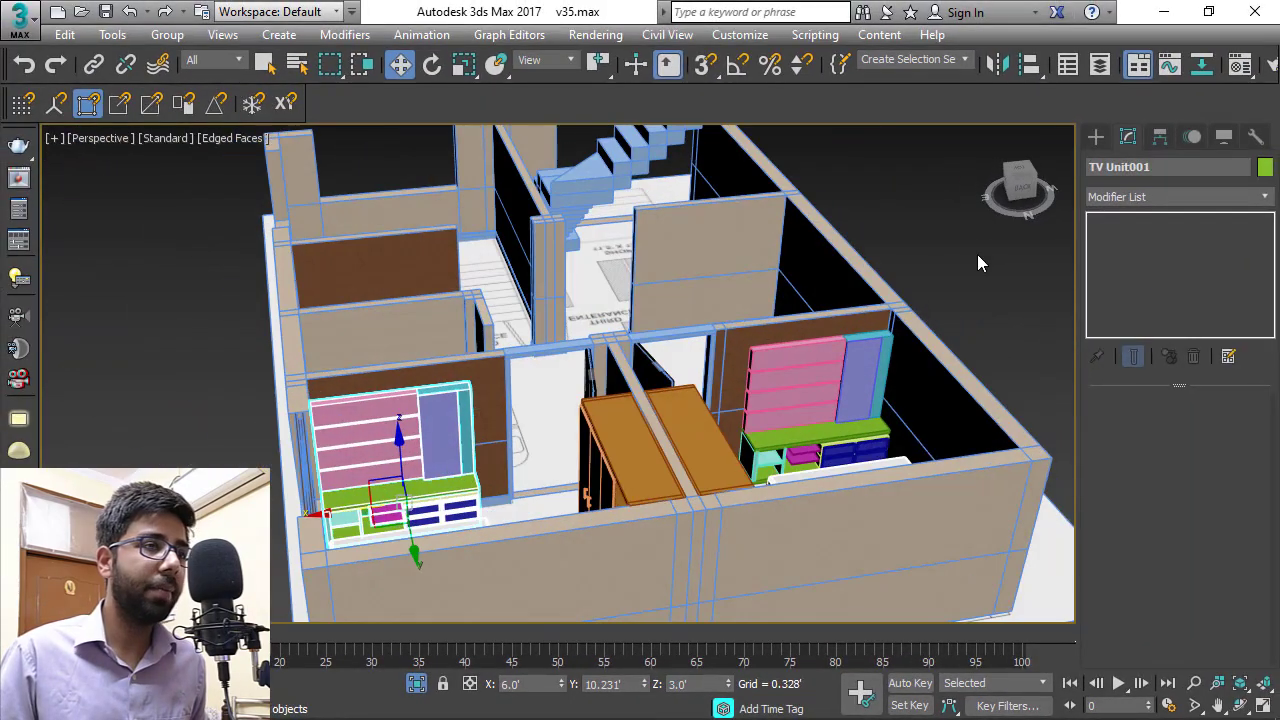
pyautogui.click(907, 174)
pyautogui.moveTo(705, 320); pyautogui.dragTo(565, 290, button='middle')
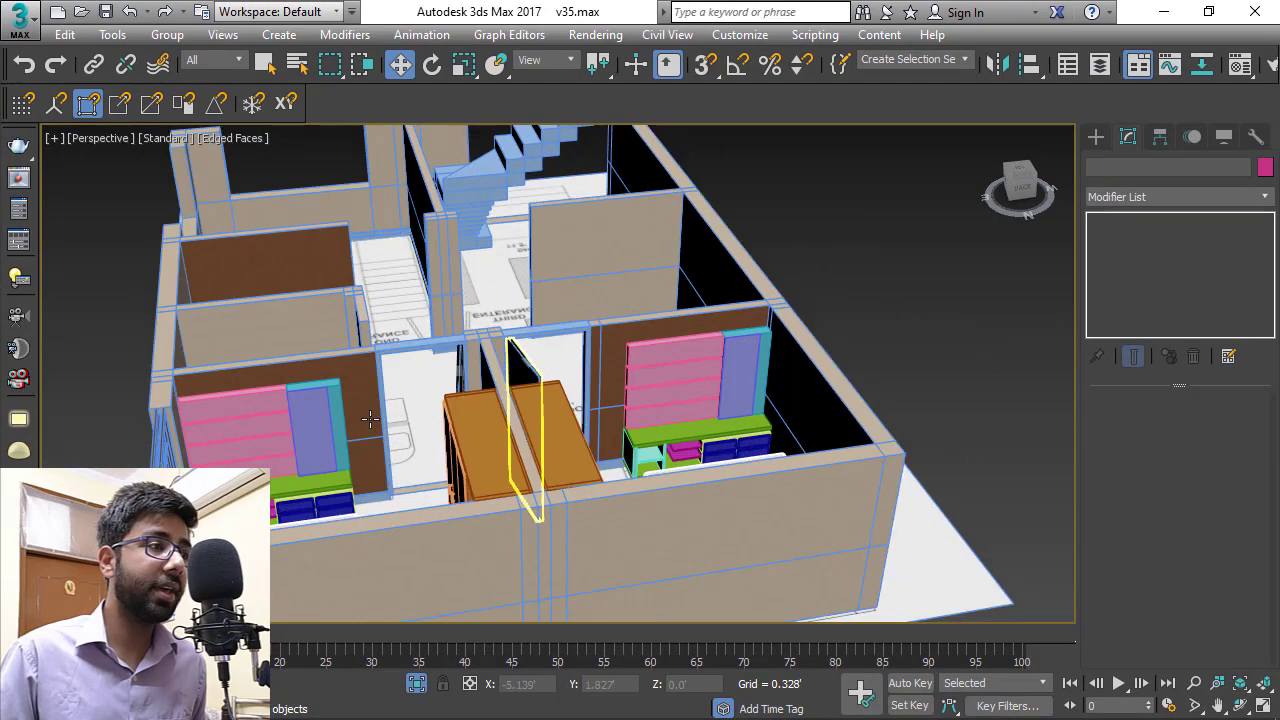
pyautogui.click(277, 443)
pyautogui.click(712, 402)
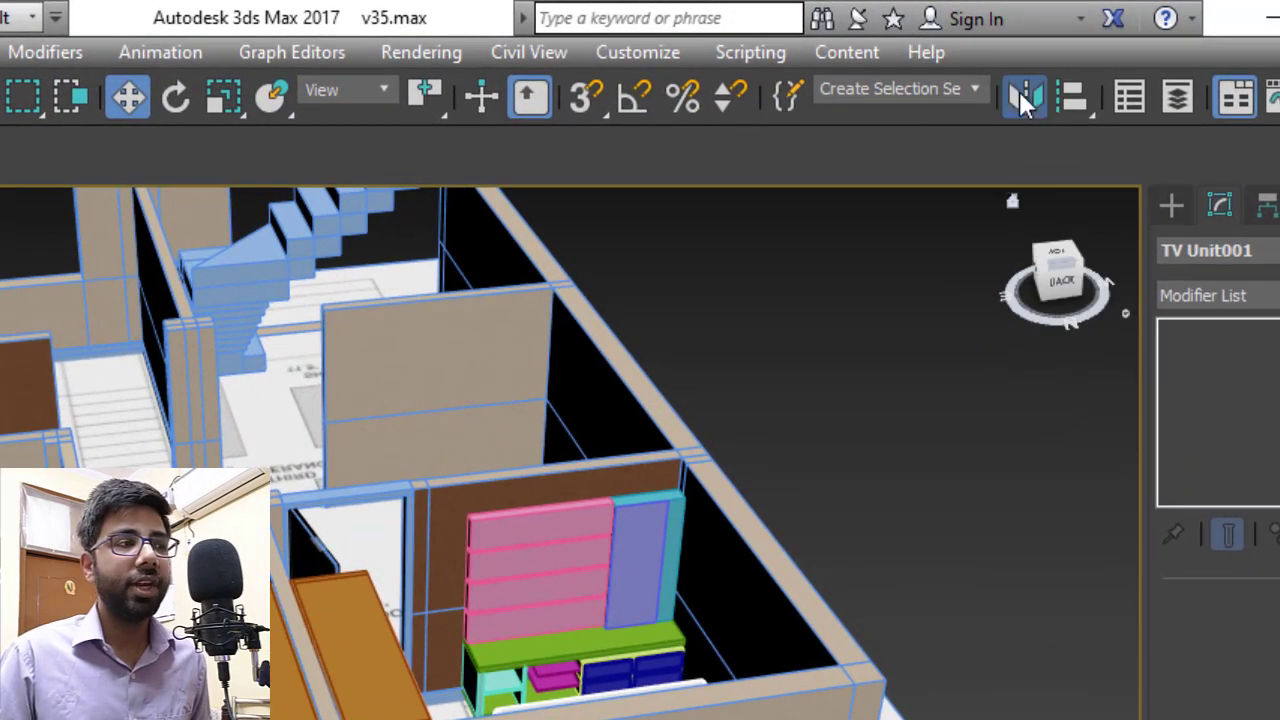
pyautogui.click(1022, 96)
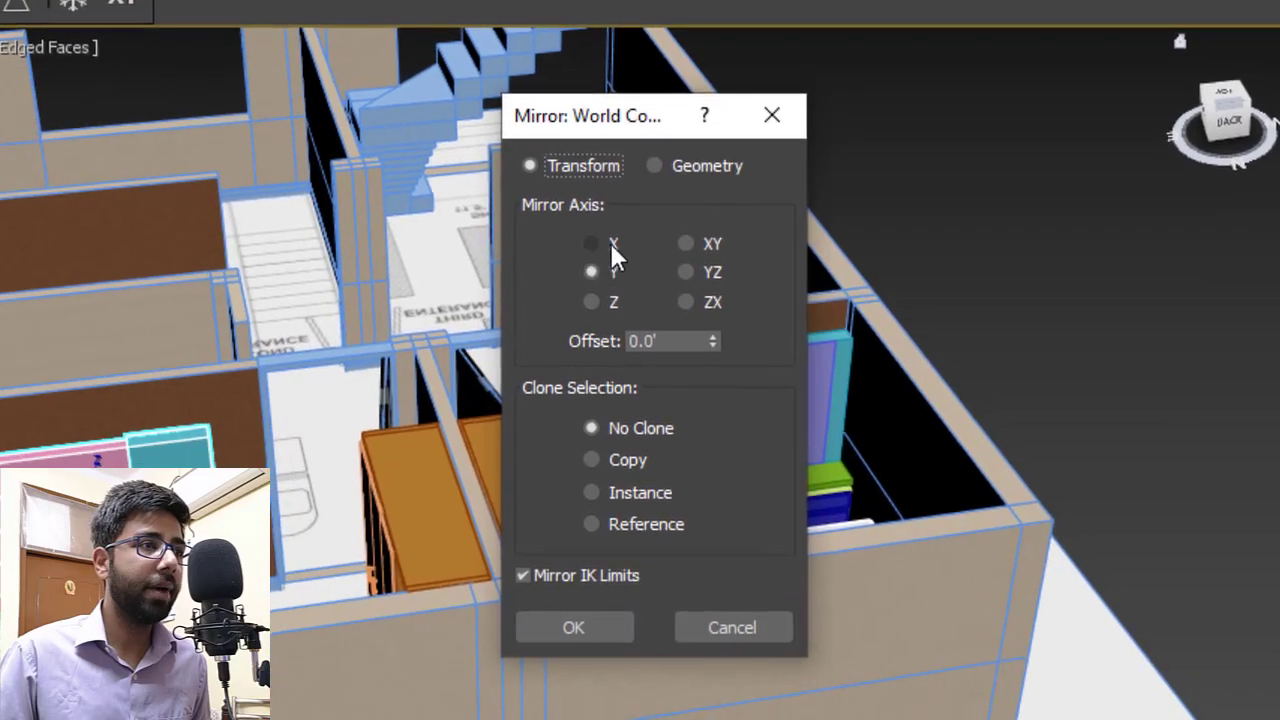
pyautogui.click(612, 244)
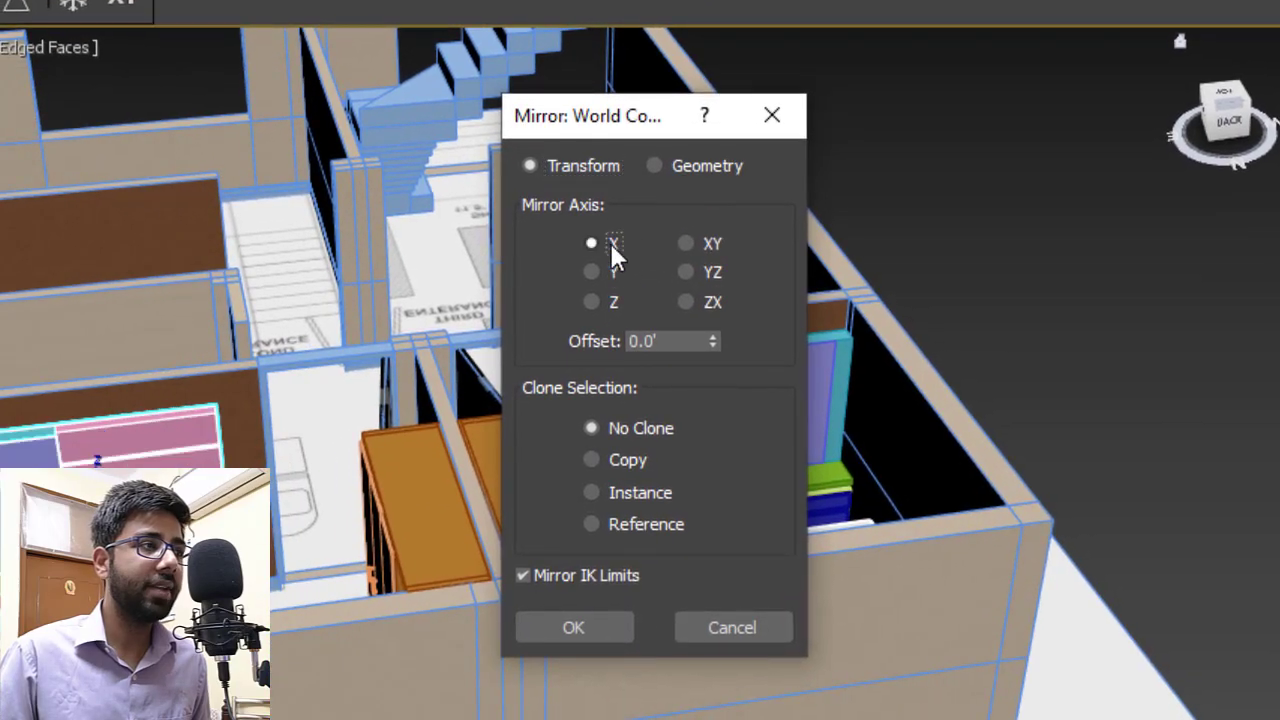
pyautogui.click(602, 618)
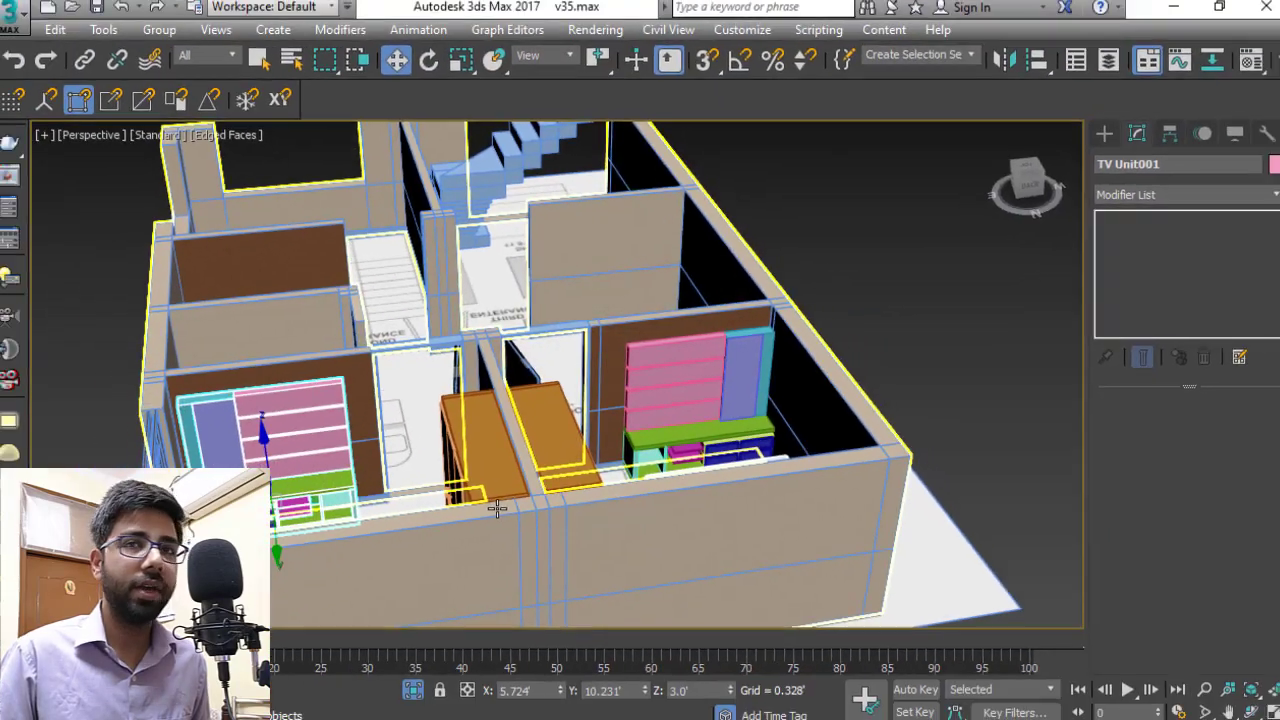
# Snap the mirrored TV unit's top back corner to the eastern bedroom's wall corner and set its Z position to 3'.
pyautogui.moveTo(396, 386); pyautogui.dragTo(574, 351, button='middle')
pyautogui.scroll(10, 461, 378)
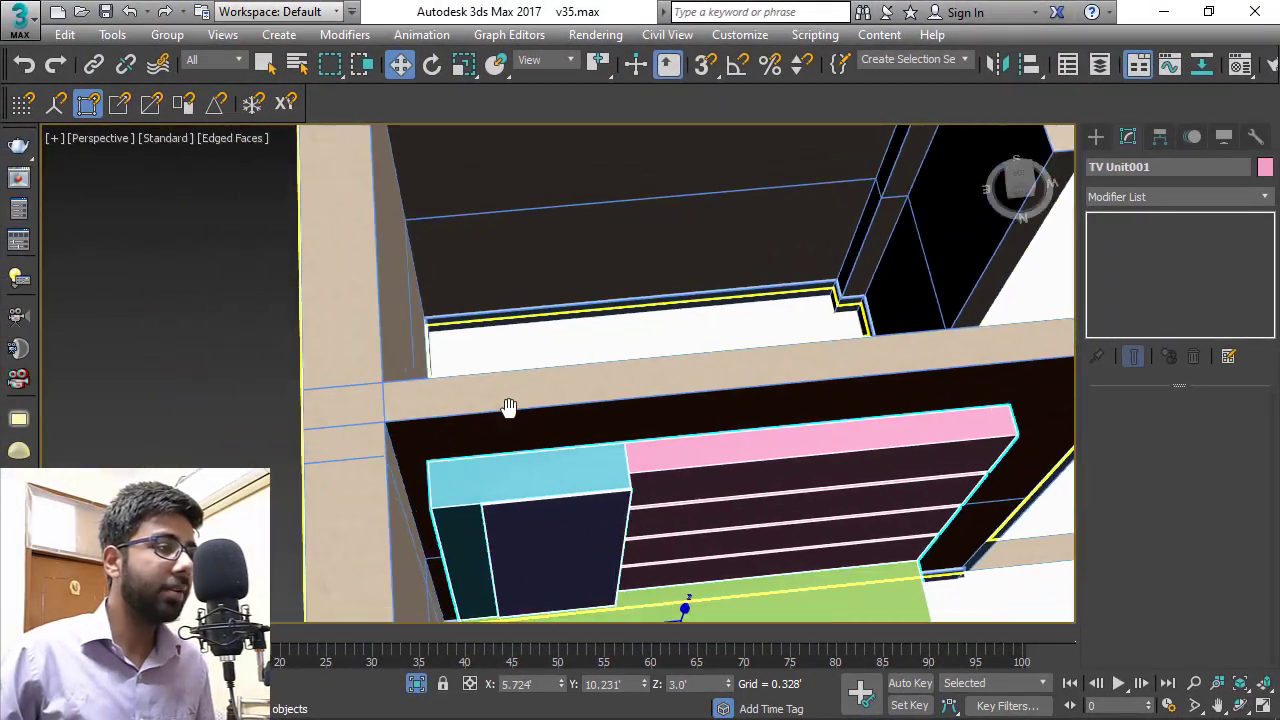
pyautogui.press('s')
pyautogui.moveTo(410, 445); pyautogui.dragTo(309, 345)
pyautogui.scroll(-3, 309, 346)
pyautogui.moveTo(701, 686); pyautogui.dragTo(613, 688)
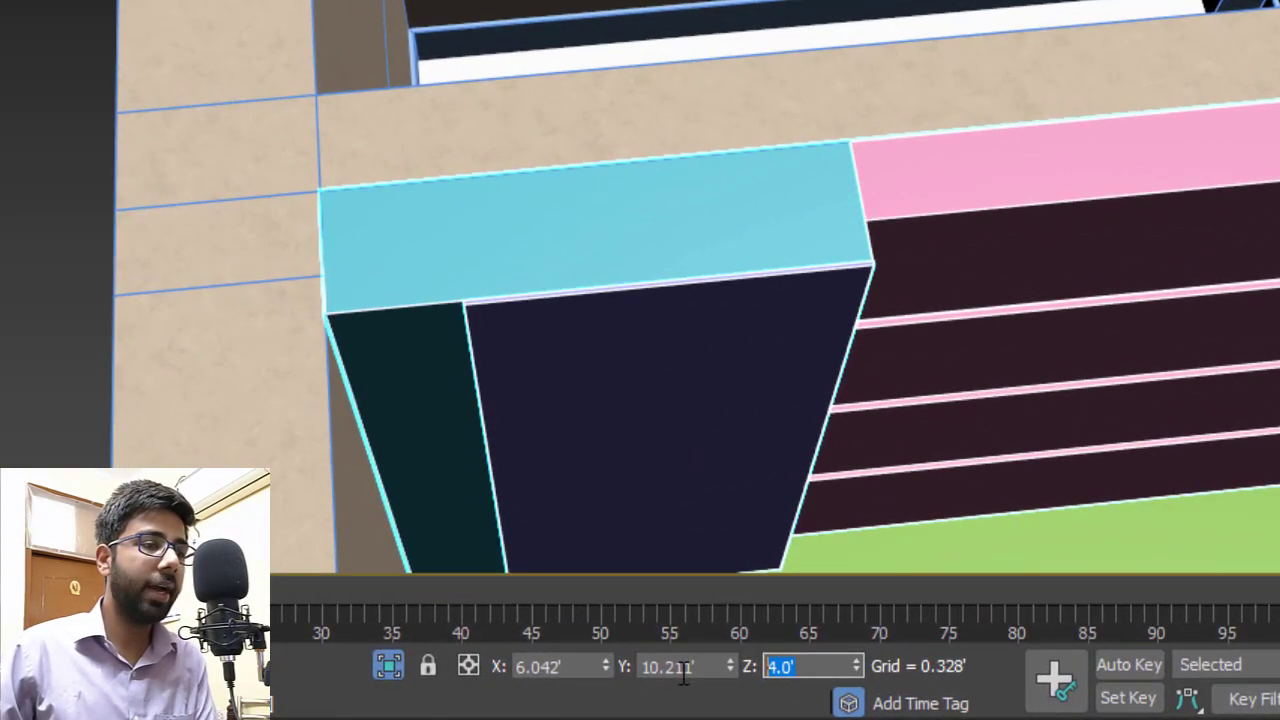
pyautogui.write('3')
pyautogui.press('Return')
# Examine the skirting lines along the partition beside the kitchen and the adjoining bedroom wall, selecting each line in turn.
pyautogui.scroll(-5, 352, 312)
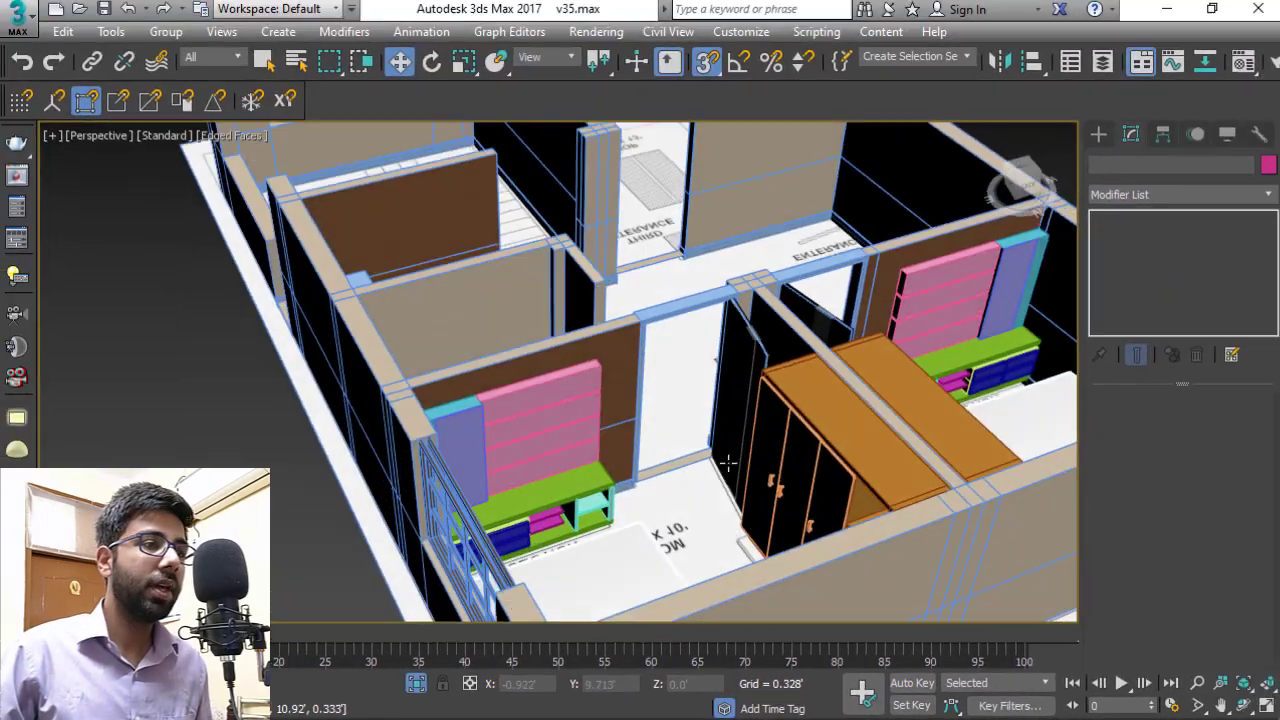
pyautogui.keyDown('alt'); pyautogui.moveTo(726, 463); pyautogui.dragTo(547, 413, button='middle'); pyautogui.keyUp('alt')
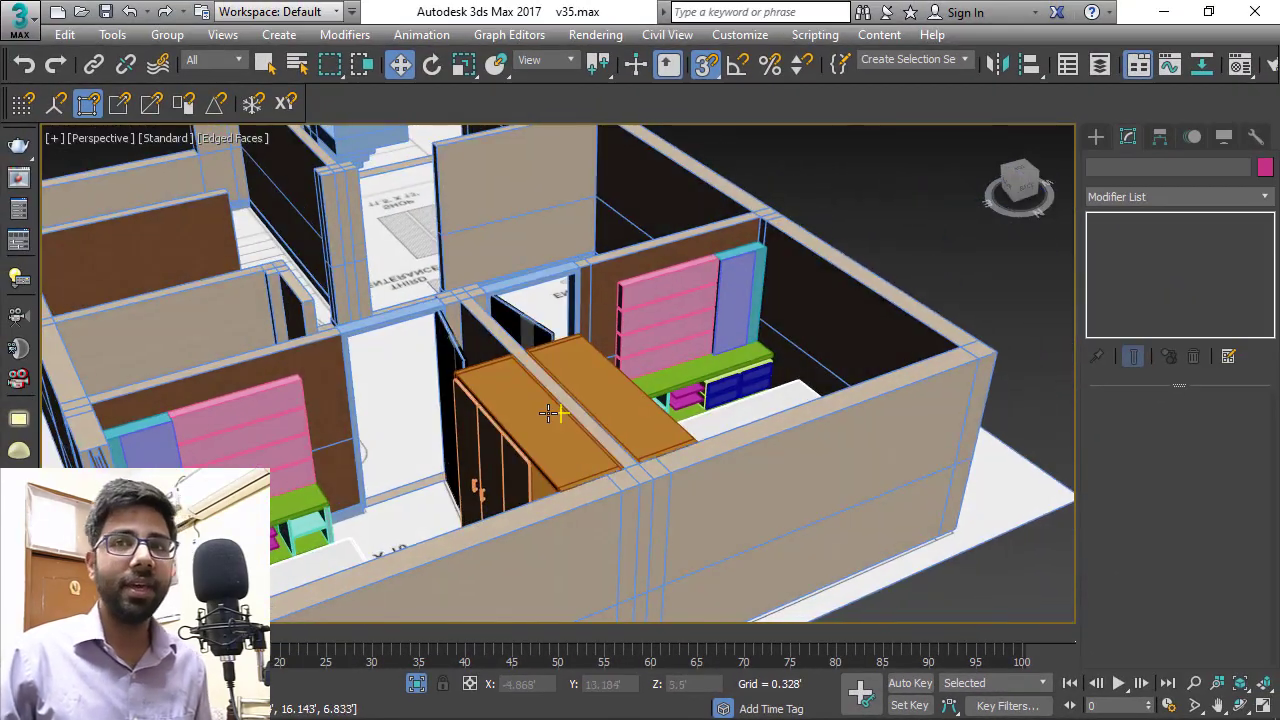
pyautogui.moveTo(509, 365); pyautogui.dragTo(588, 440, button='middle')
pyautogui.keyDown('alt'); pyautogui.moveTo(601, 277); pyautogui.dragTo(562, 214, button='middle'); pyautogui.keyUp('alt')
pyautogui.moveTo(562, 214); pyautogui.dragTo(574, 280, button='middle')
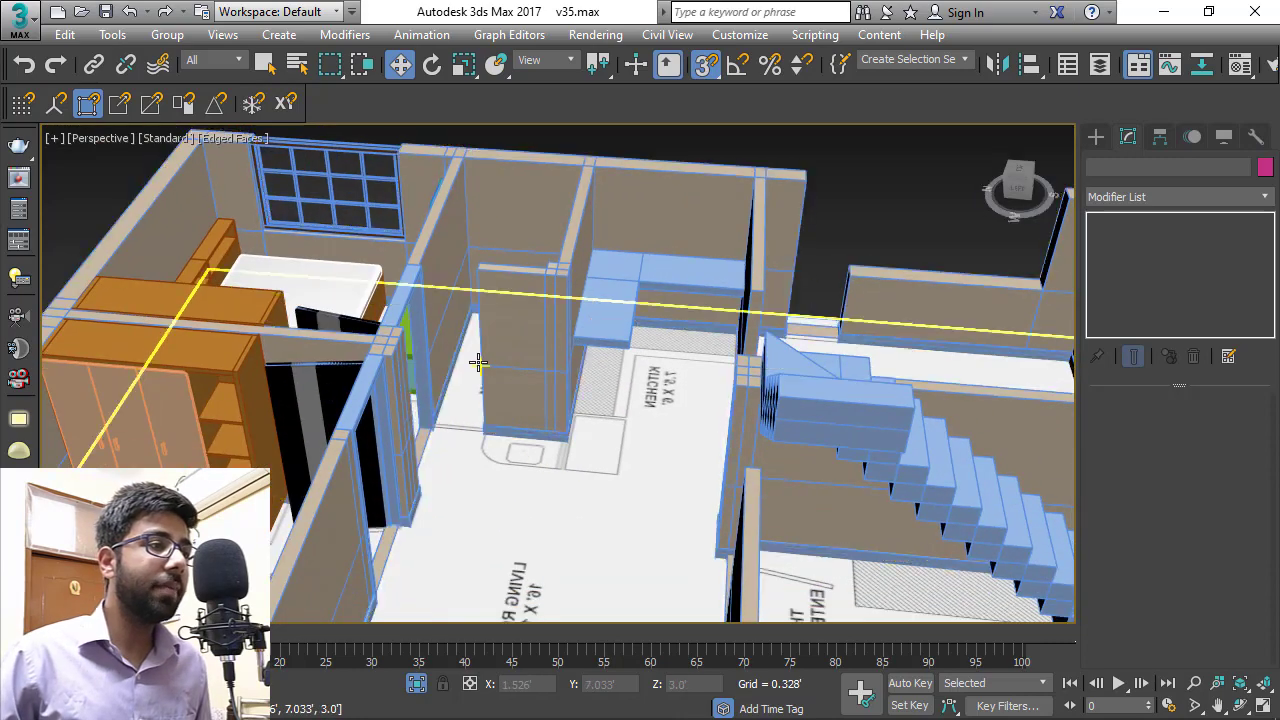
pyautogui.scroll(4, 478, 362)
pyautogui.moveTo(503, 400)
pyautogui.keyDown('alt'); pyautogui.mouseDown(button='middle')
pyautogui.moveTo(508, 290)
pyautogui.moveTo(500, 414)
pyautogui.mouseUp(button='middle'); pyautogui.keyUp('alt')
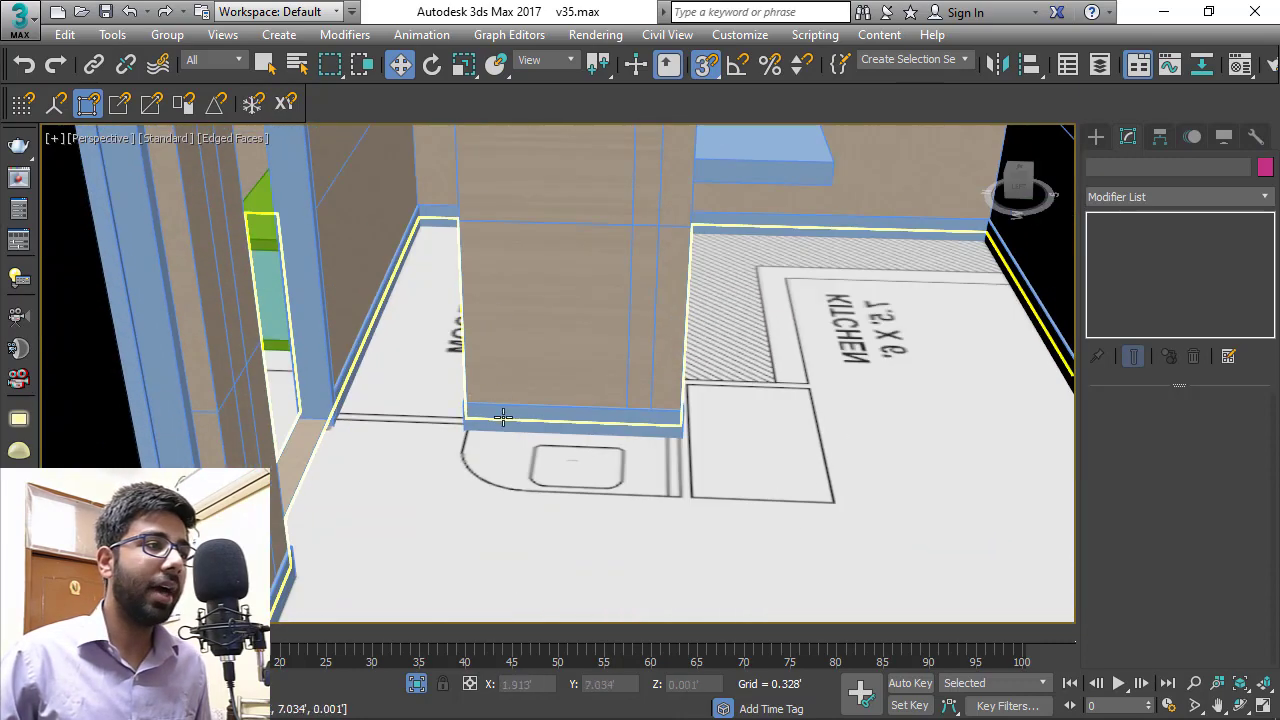
pyautogui.click(510, 420)
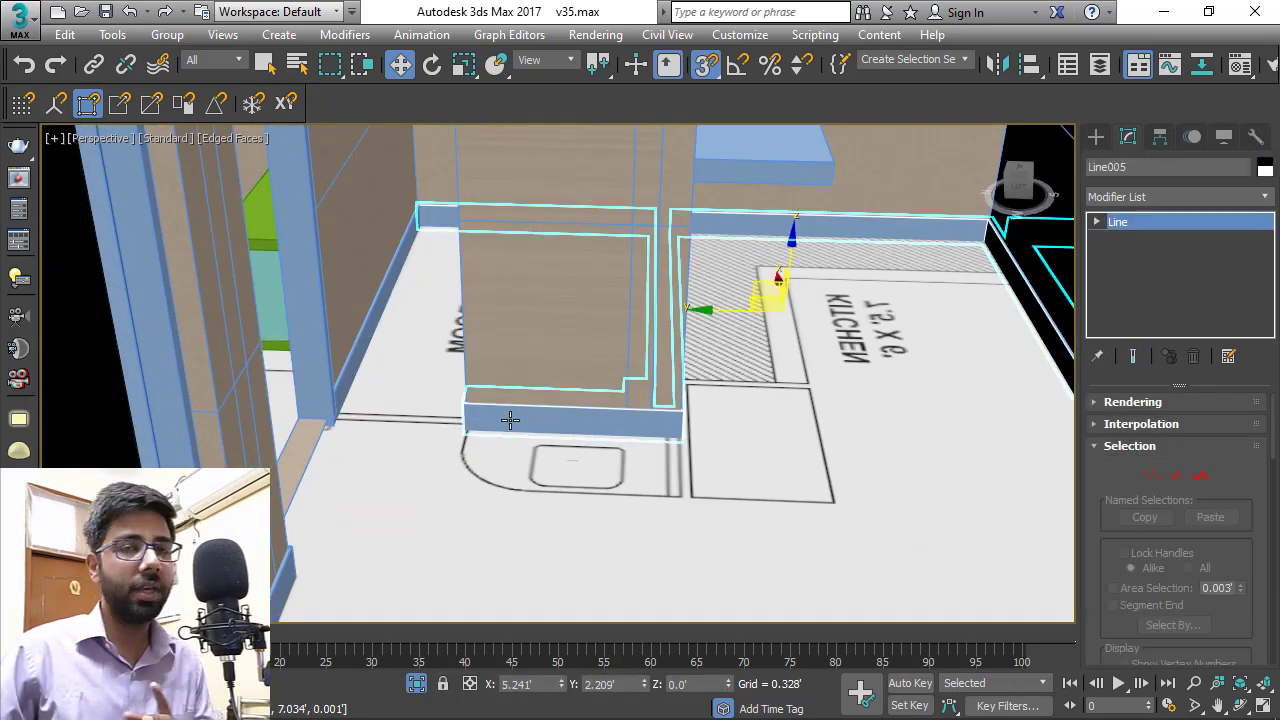
pyautogui.moveTo(706, 366); pyautogui.dragTo(643, 354, button='middle')
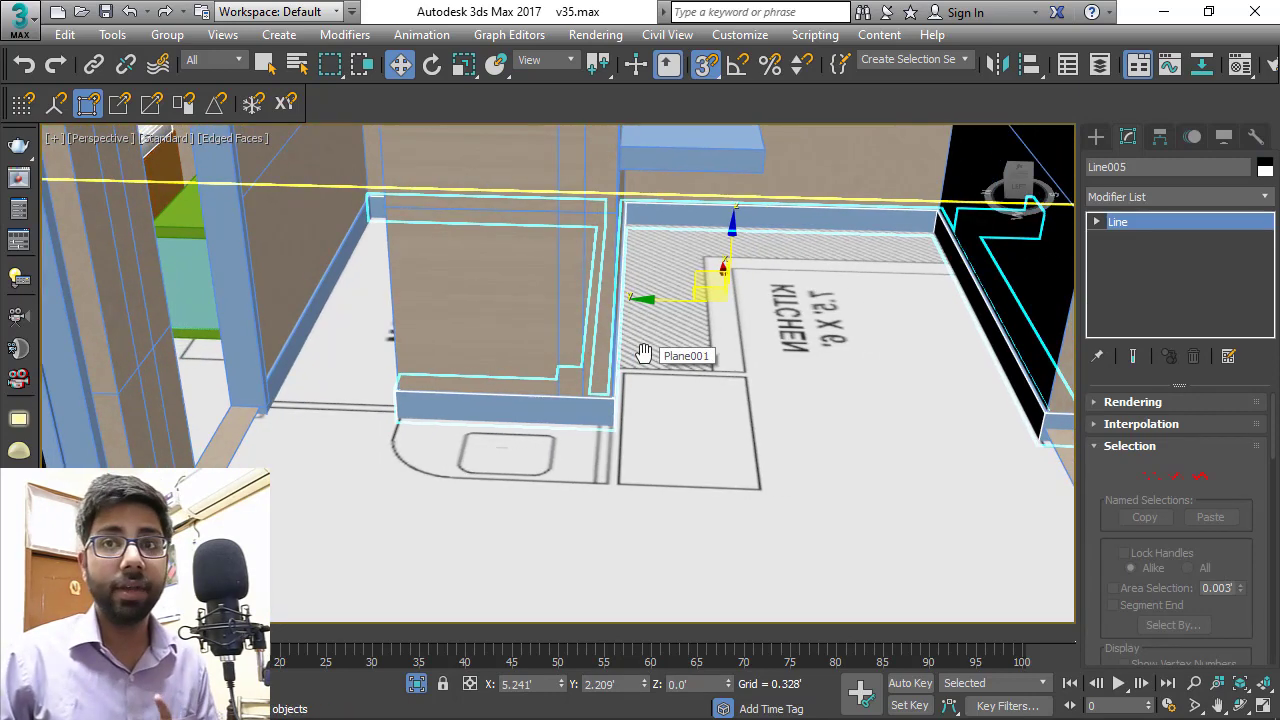
pyautogui.moveTo(376, 356); pyautogui.dragTo(455, 348, button='middle')
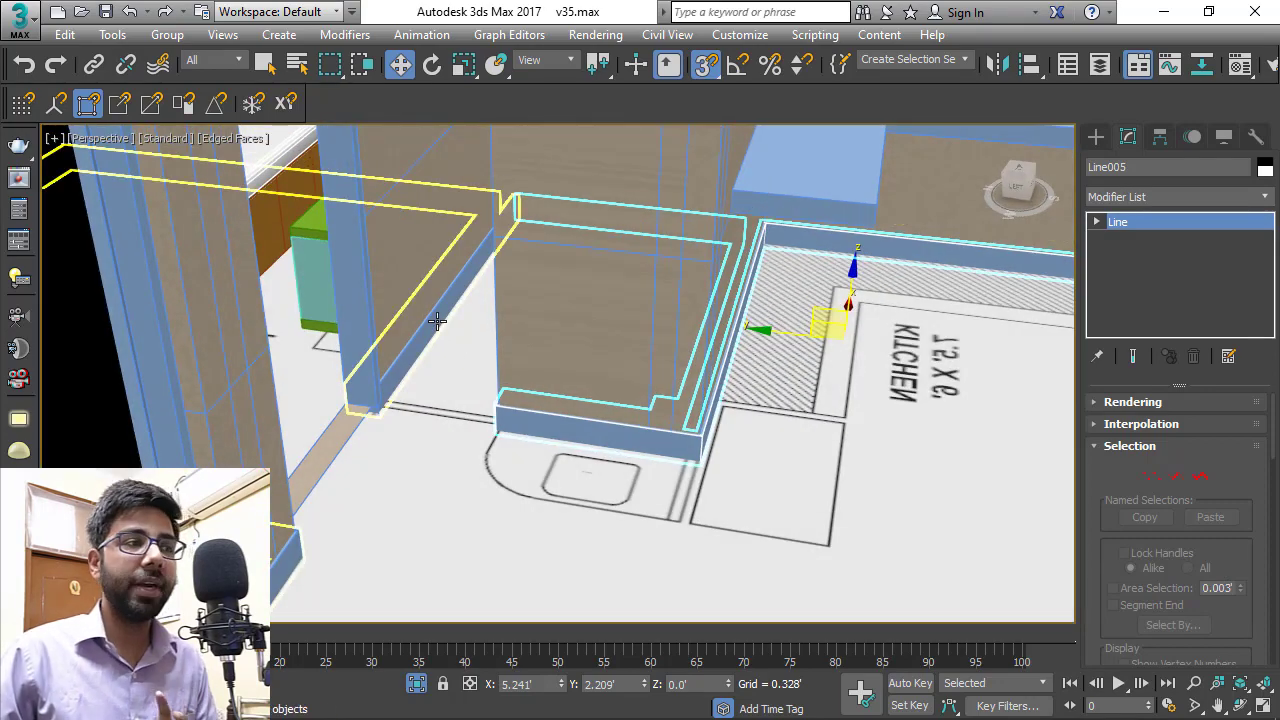
pyautogui.click(437, 320)
pyautogui.keyDown('alt'); pyautogui.moveTo(437, 322); pyautogui.dragTo(442, 340, button='middle'); pyautogui.keyUp('alt')
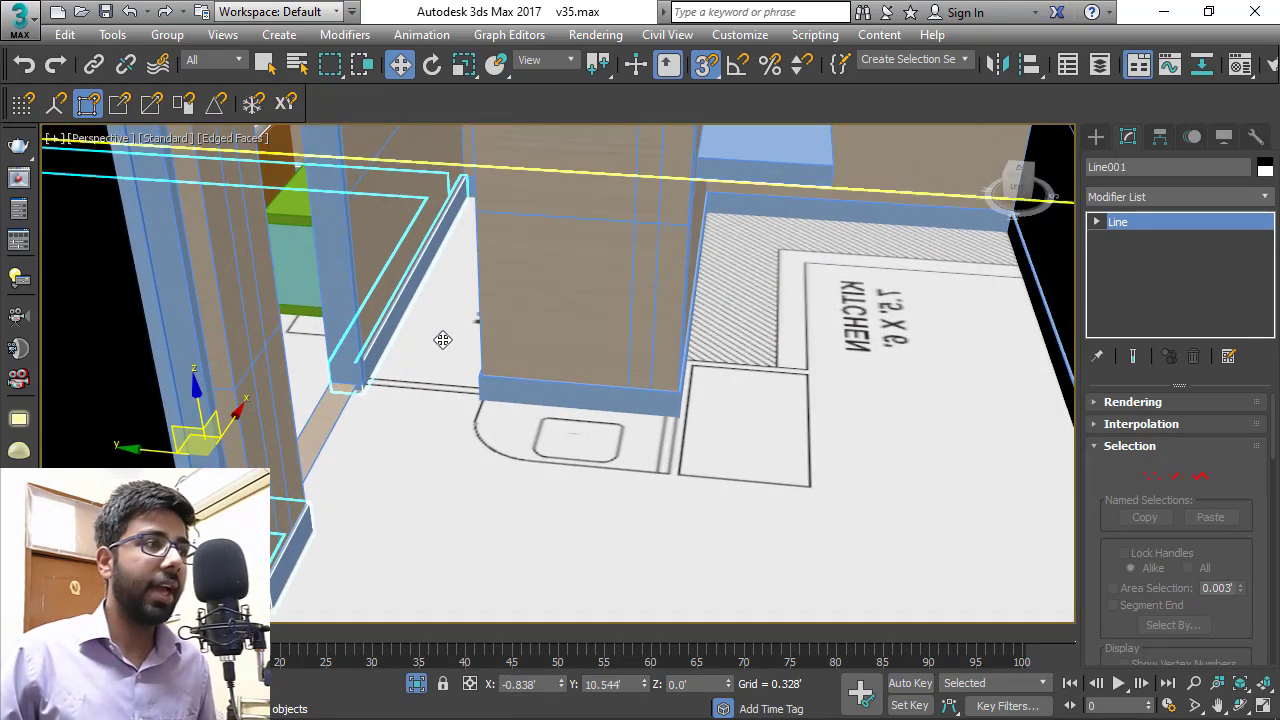
# Delete the vertices of the bedroom skirting line that run along the washroom side of the partition wall.
pyautogui.scroll(5, 447, 228)
pyautogui.scroll(-5, 443, 260)
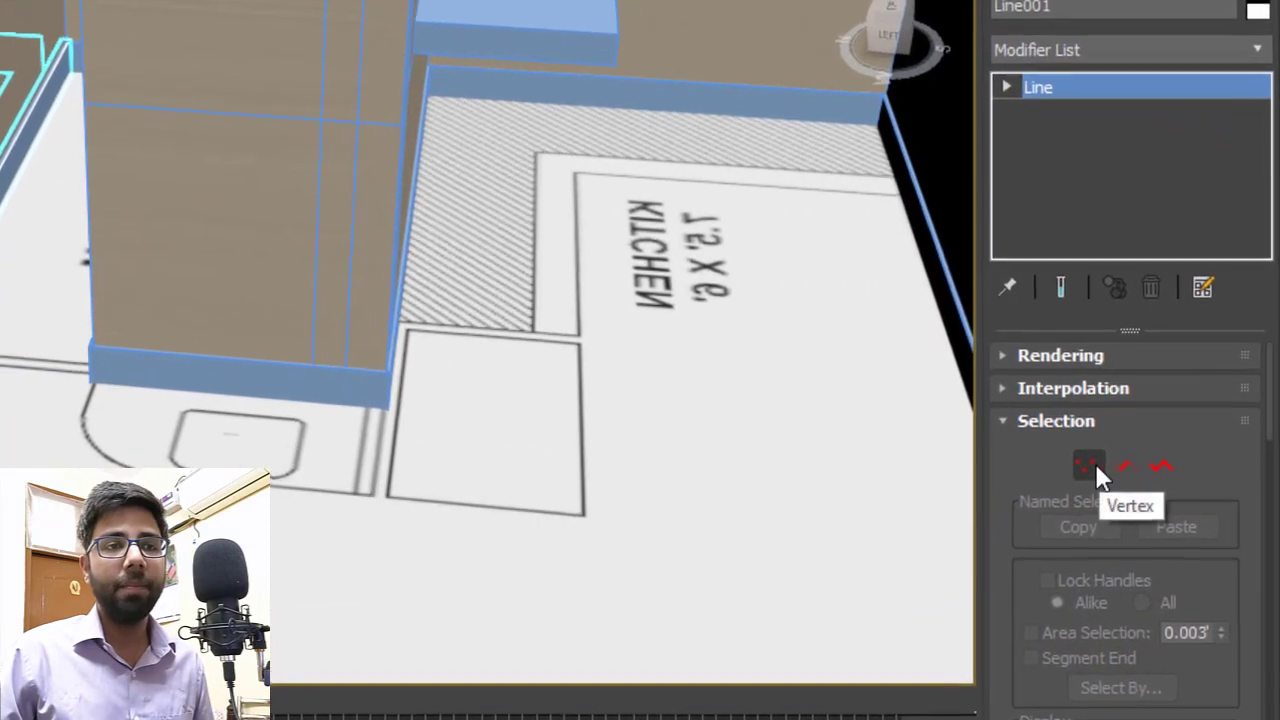
pyautogui.click(1093, 465)
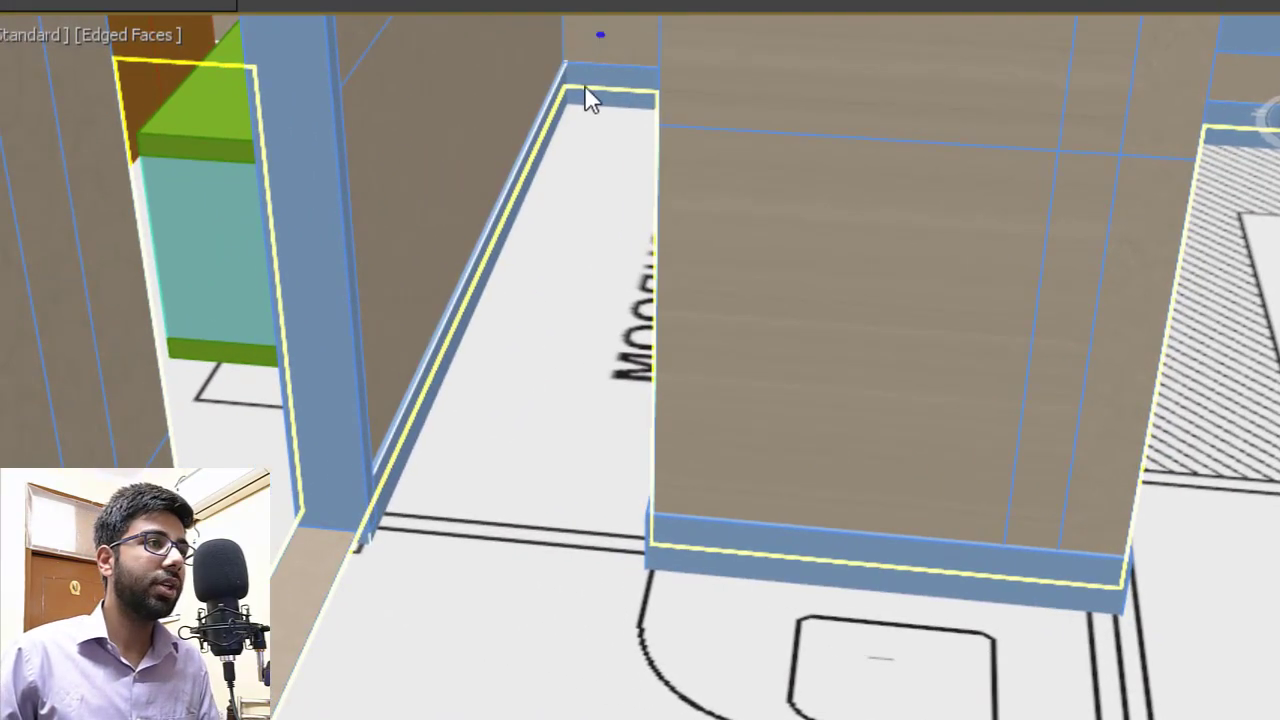
pyautogui.moveTo(606, 34); pyautogui.dragTo(568, 136)
pyautogui.press('F3')
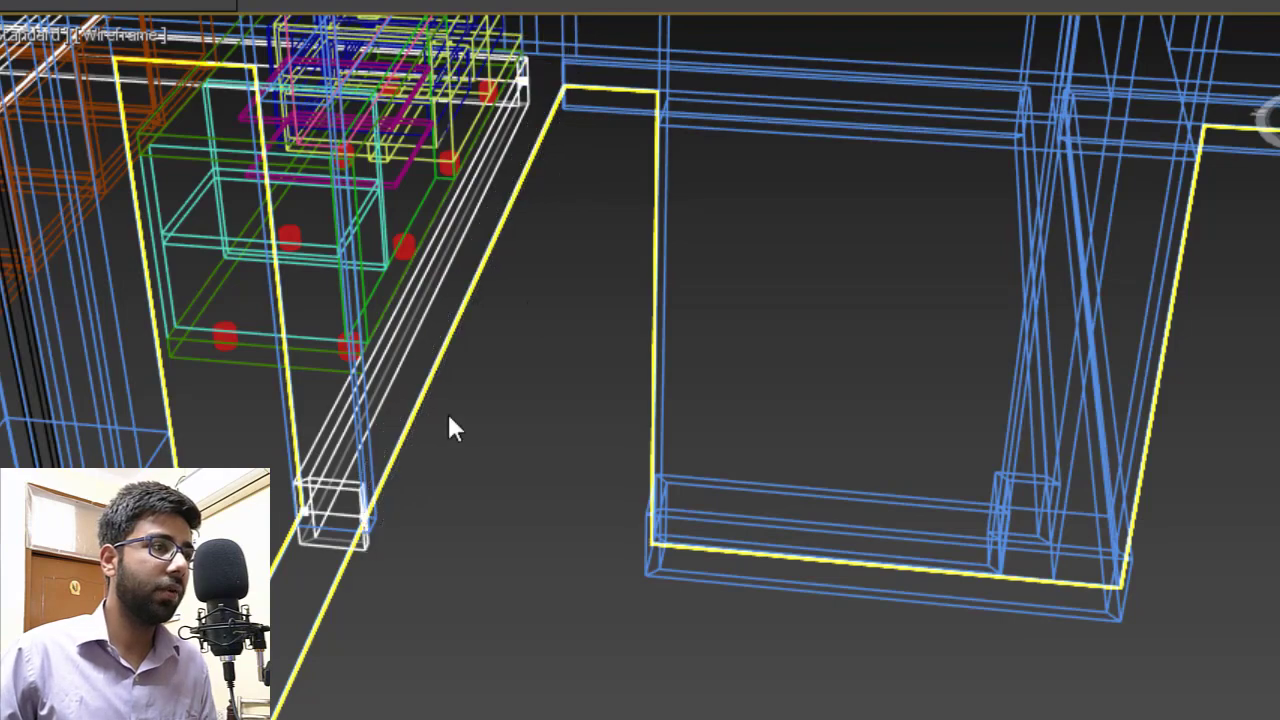
pyautogui.scroll(5, 383, 548)
pyautogui.moveTo(362, 340); pyautogui.dragTo(140, 482)
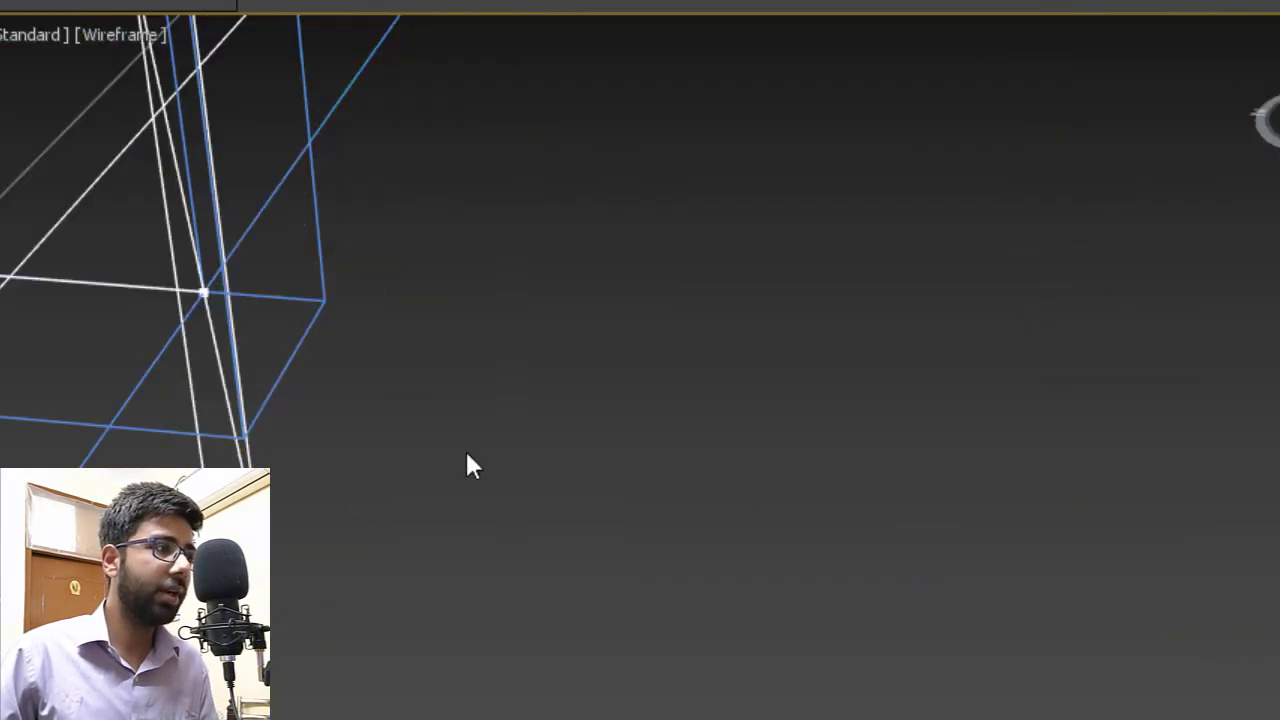
pyautogui.scroll(-5, 342, 498)
pyautogui.press('F3')
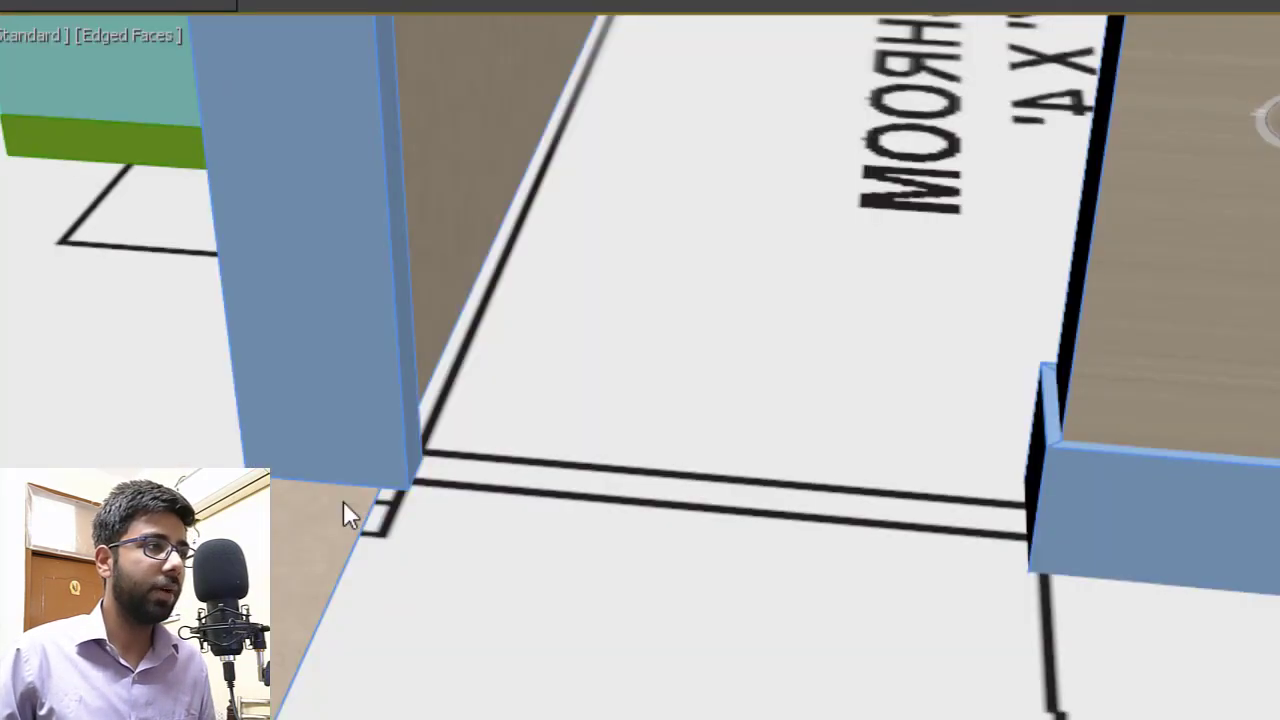
# Examine the skirting on both the bedroom and washroom sides of the partition wall, including from above.
pyautogui.scroll(-3, 343, 501)
pyautogui.keyDown('alt'); pyautogui.moveTo(343, 501); pyautogui.dragTo(440, 461, button='middle'); pyautogui.keyUp('alt')
pyautogui.scroll(-5, 440, 461)
pyautogui.keyDown('alt'); pyautogui.moveTo(372, 260); pyautogui.dragTo(798, 467, button='middle'); pyautogui.keyUp('alt')
pyautogui.scroll(-3, 929, 491)
pyautogui.scroll(3, 910, 480)
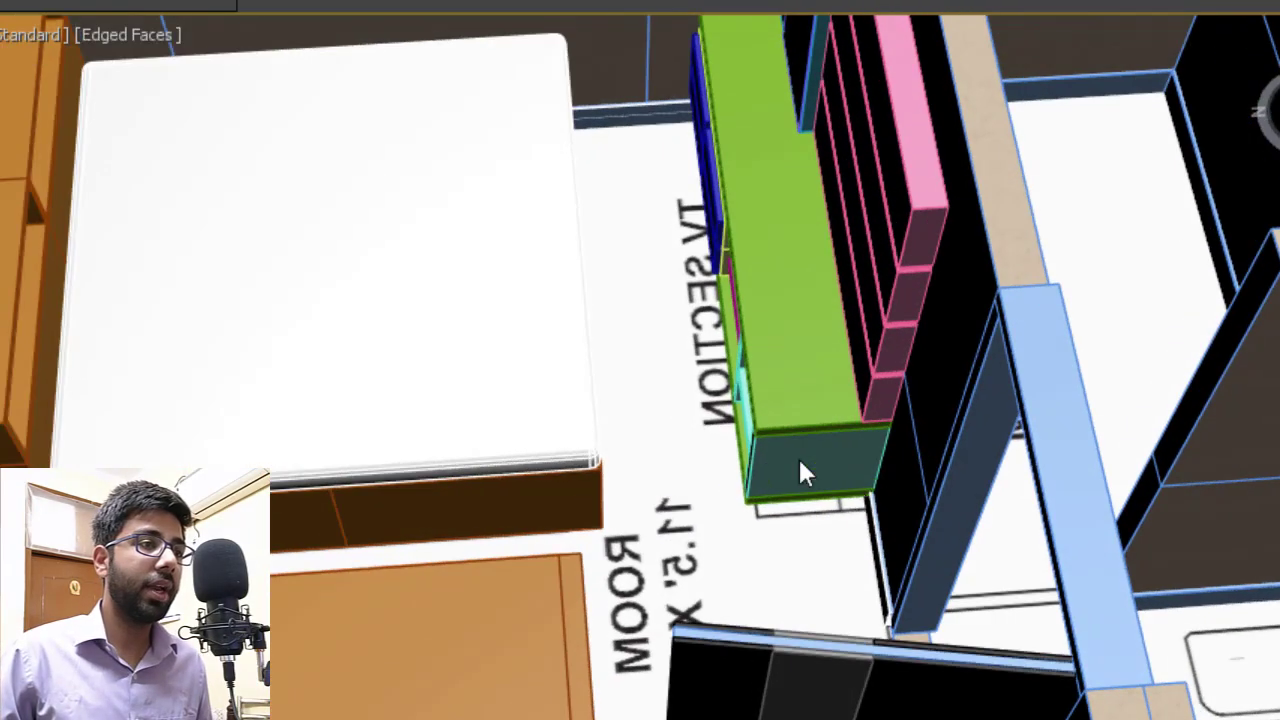
pyautogui.moveTo(1040, 535); pyautogui.dragTo(366, 300, button='middle')
pyautogui.moveTo(550, 465); pyautogui.dragTo(521, 215, button='middle')
pyautogui.scroll(3, 522, 211)
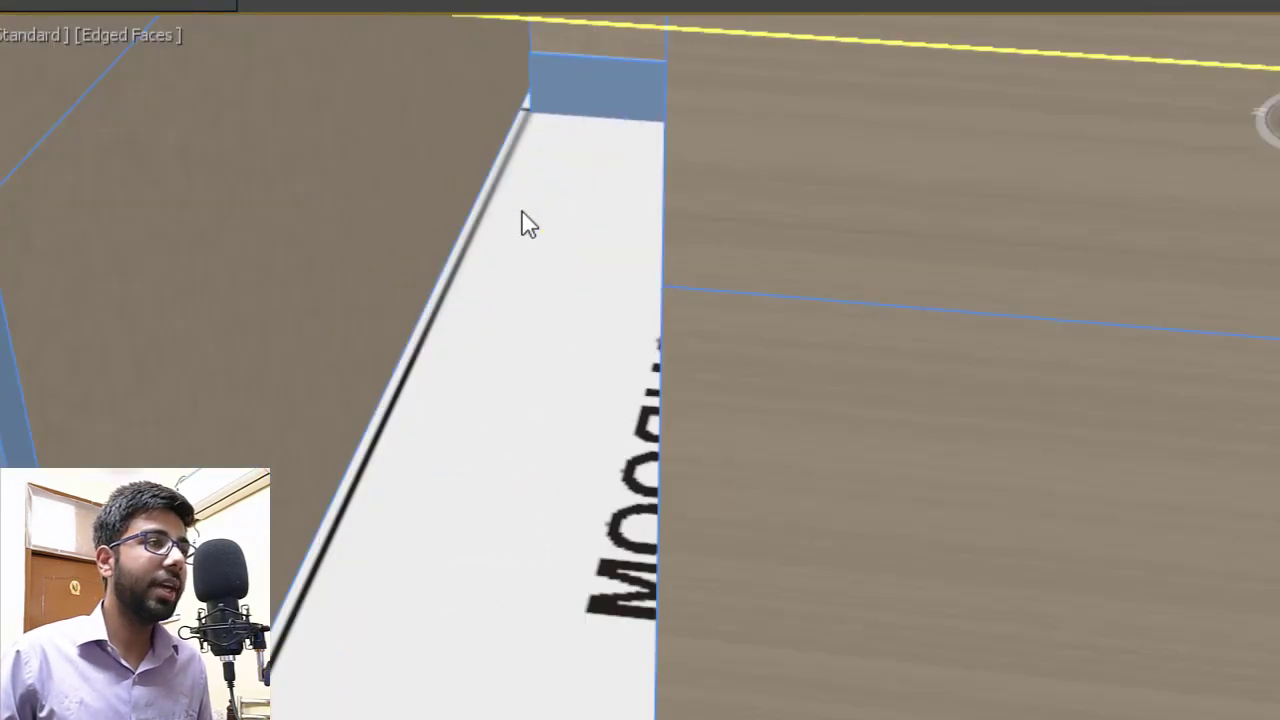
pyautogui.scroll(-1, 522, 211)
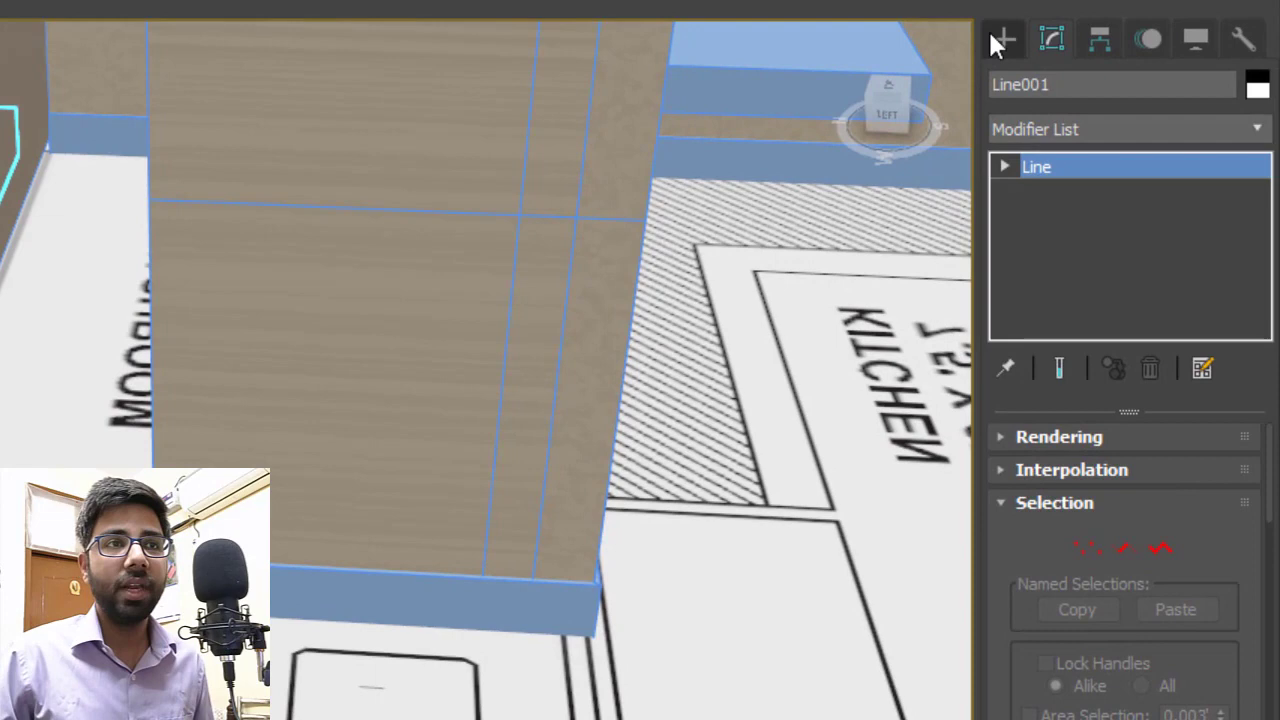
# Draw a straight spline line for the washroom skirting from the wall's inner corner to its doorway end.
pyautogui.click(998, 39)
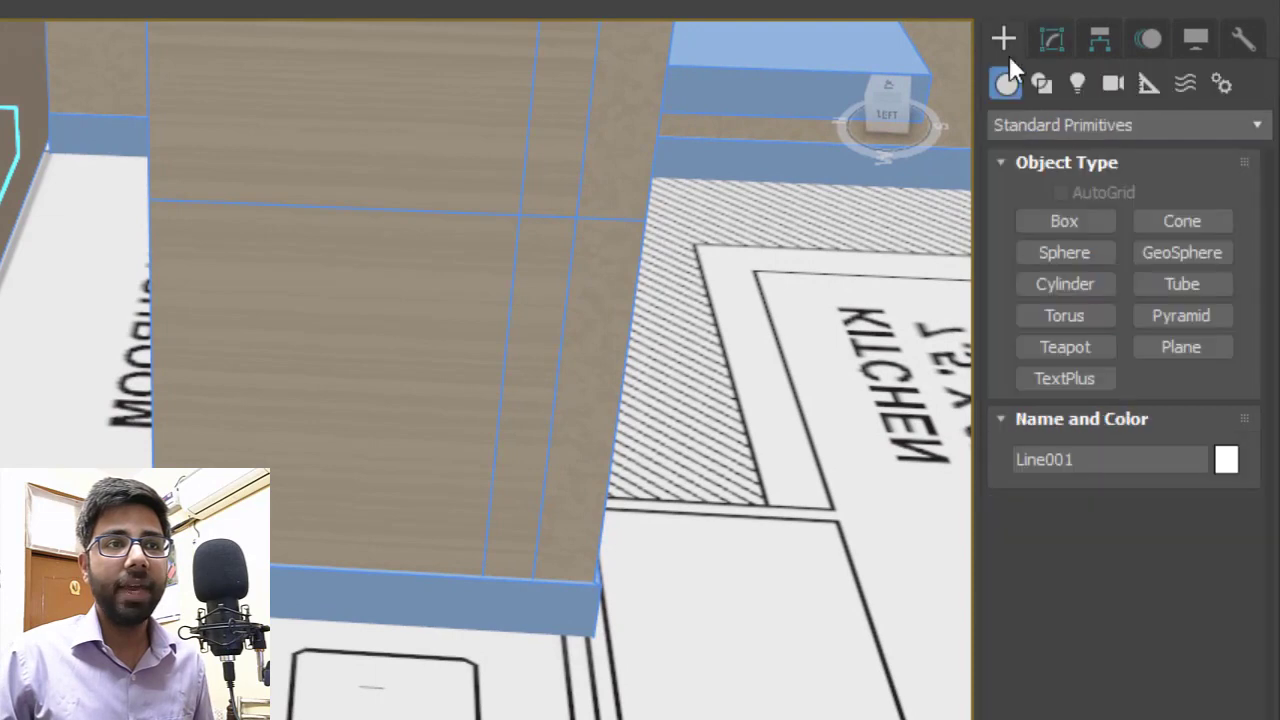
pyautogui.click(1043, 84)
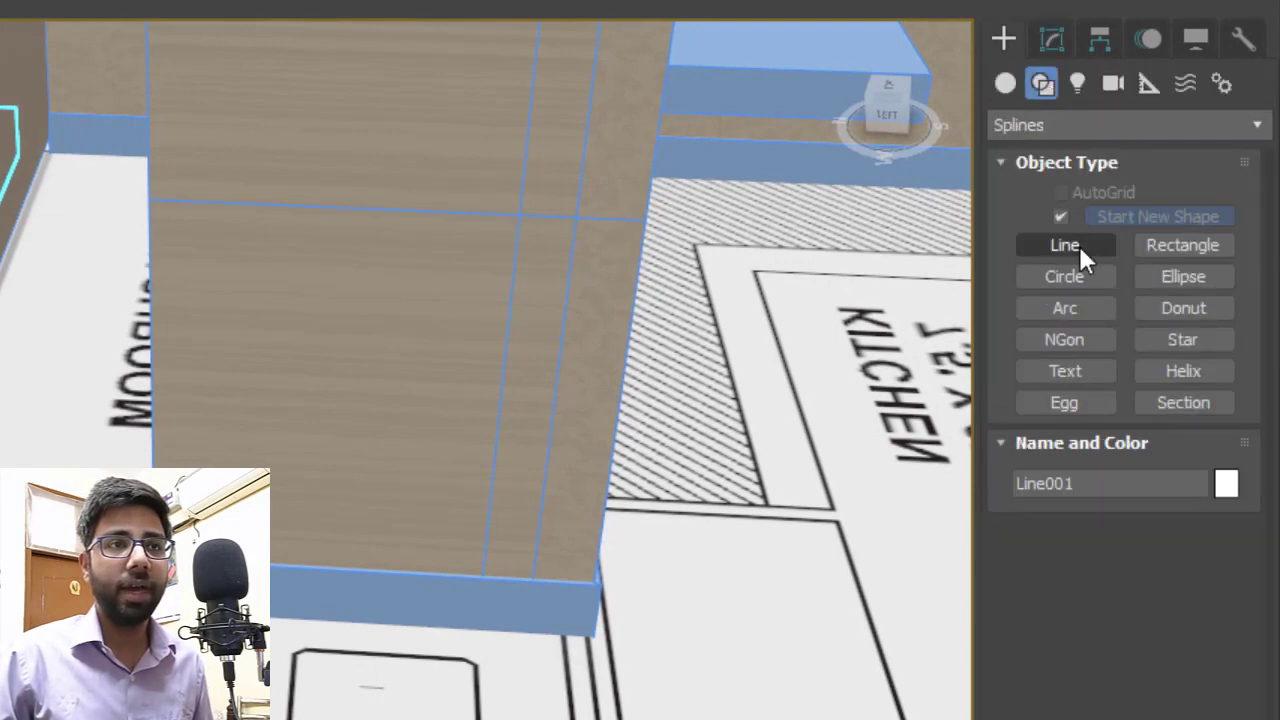
pyautogui.click(1065, 245)
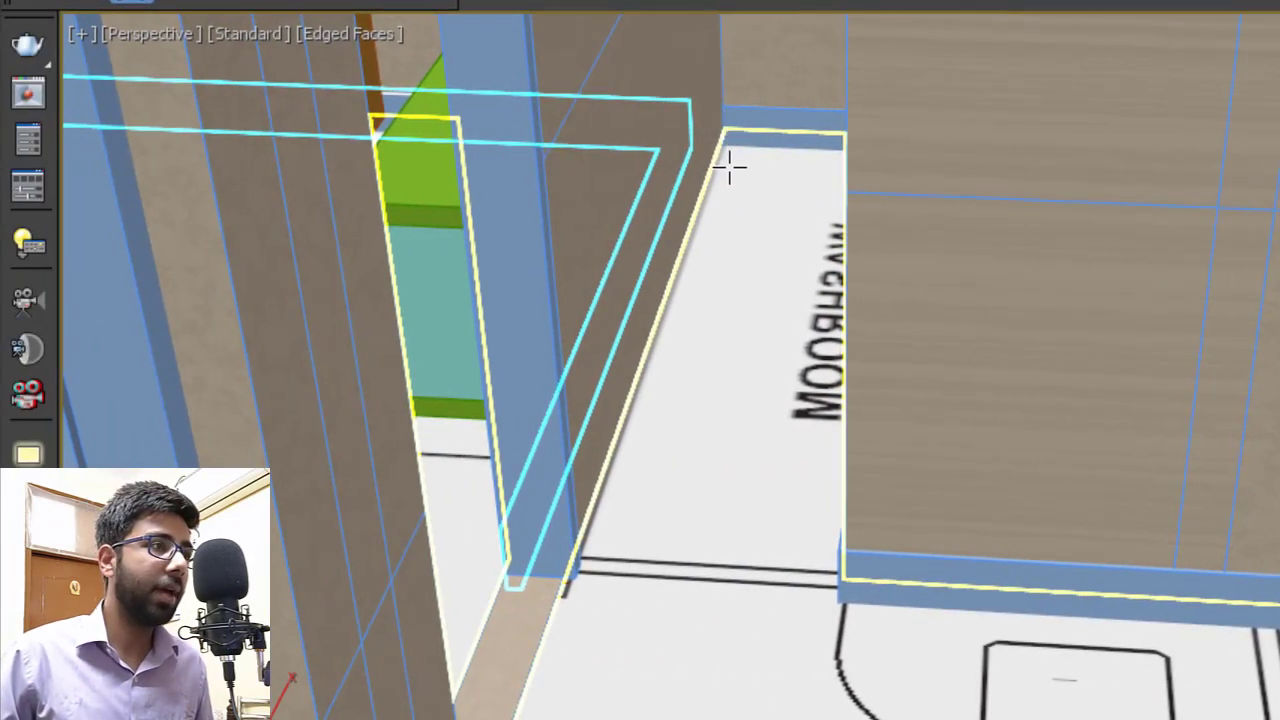
pyautogui.click(724, 122)
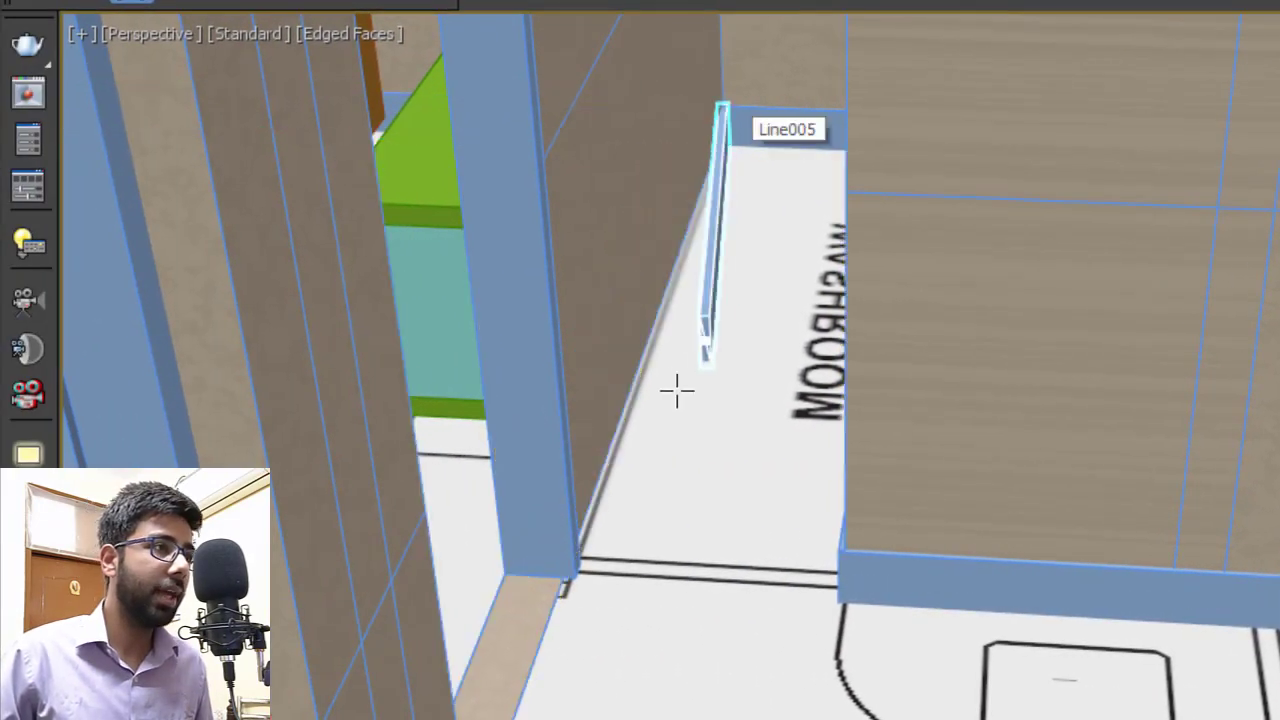
pyautogui.click(578, 552)
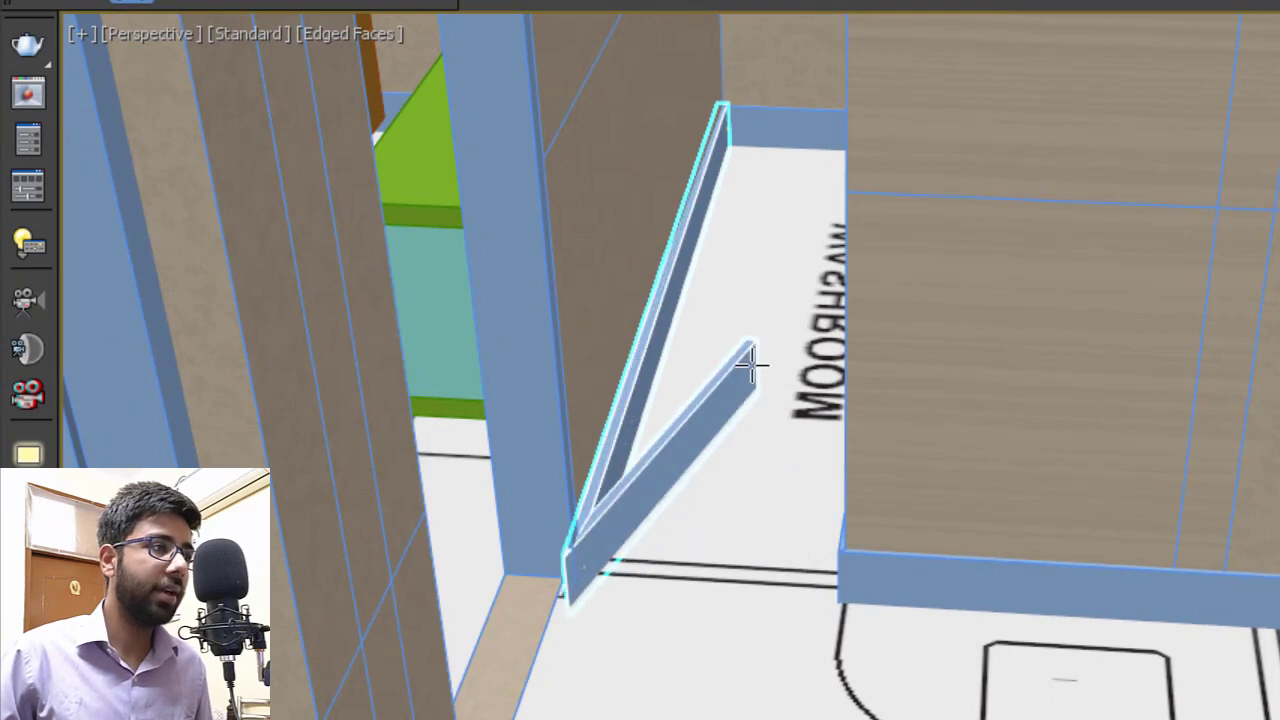
pyautogui.rightClick(752, 366)
# Attach the newly drawn washroom wall line to the adjoining skirting line Line005.
pyautogui.moveTo(763, 277); pyautogui.dragTo(717, 329, button='middle')
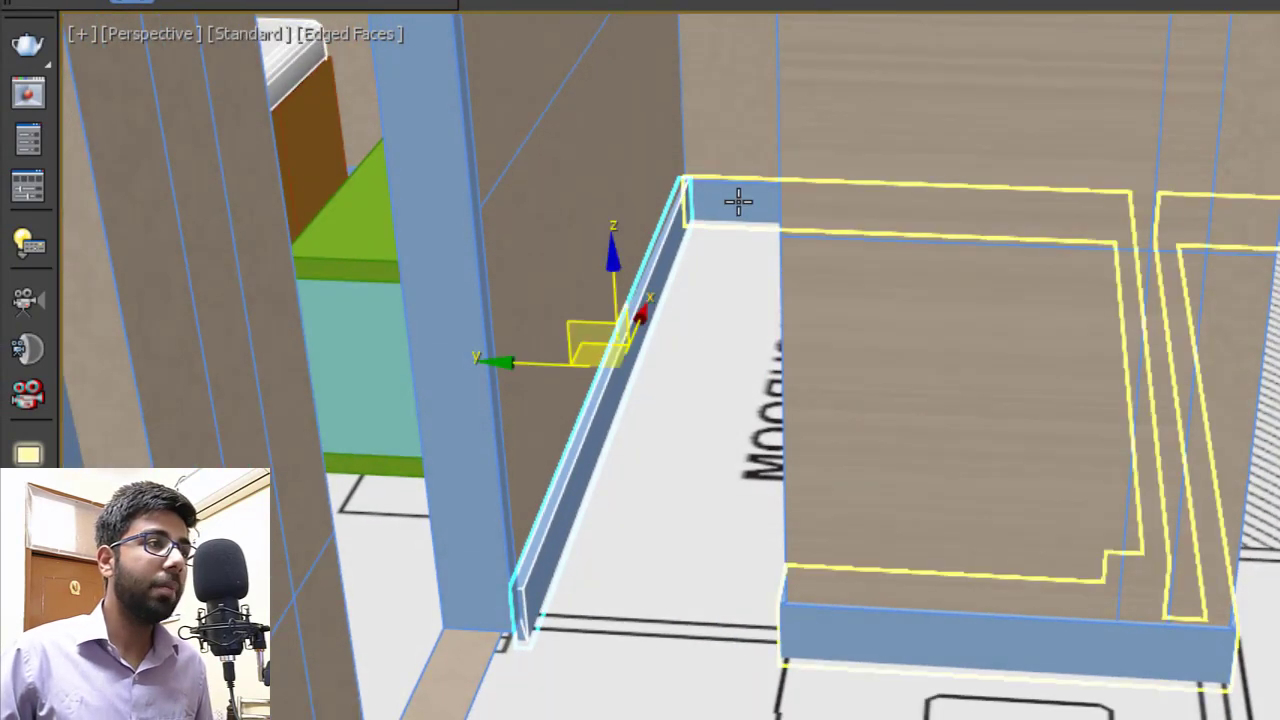
pyautogui.click(738, 201)
pyautogui.click(668, 275)
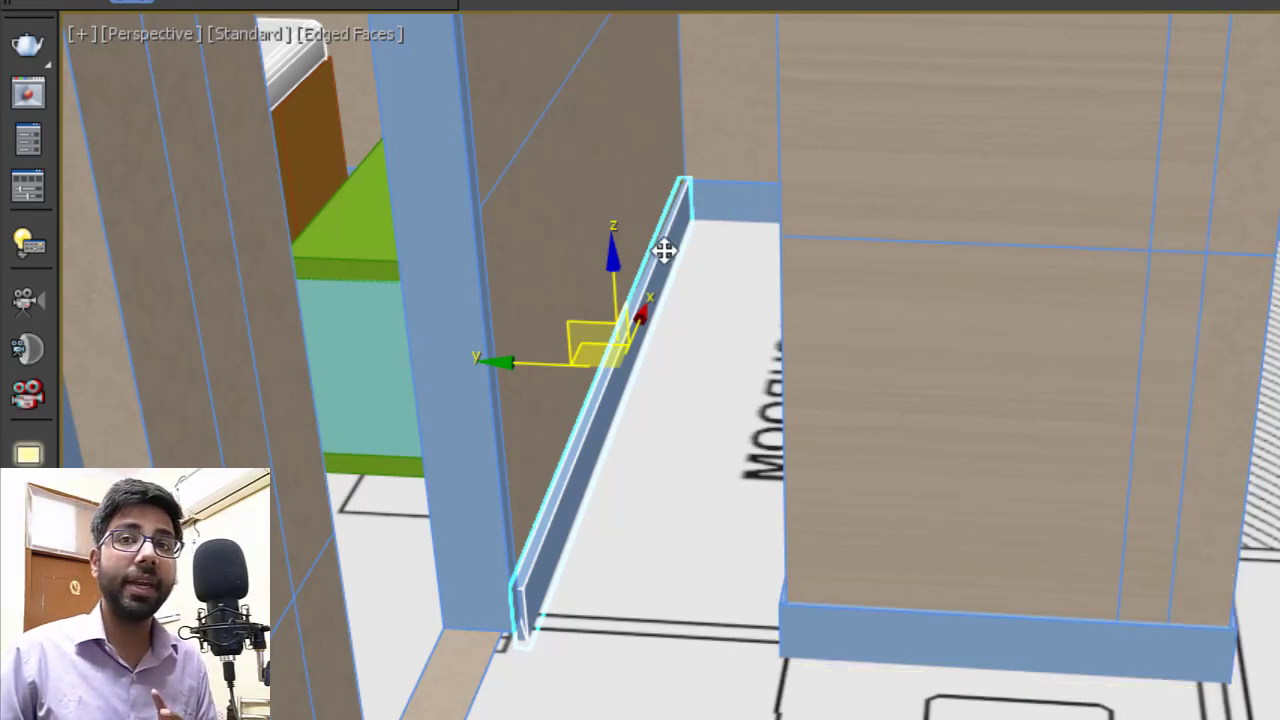
pyautogui.click(741, 203)
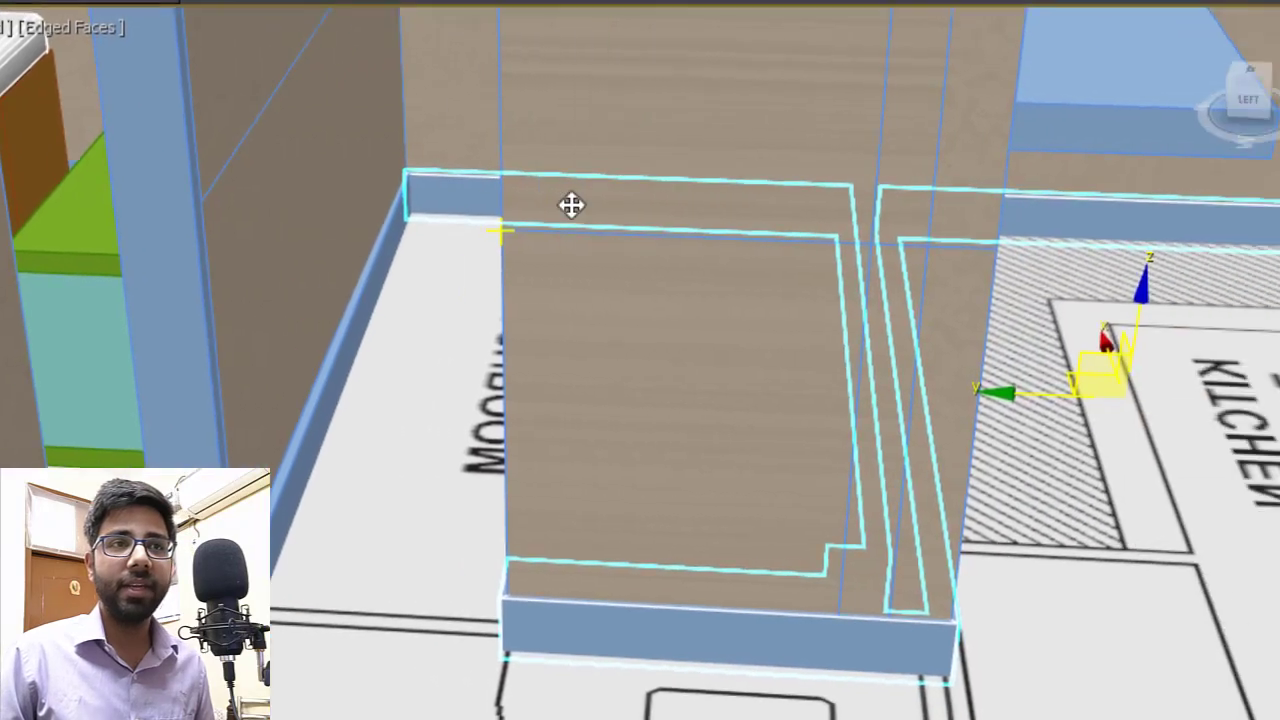
pyautogui.click(1055, 18)
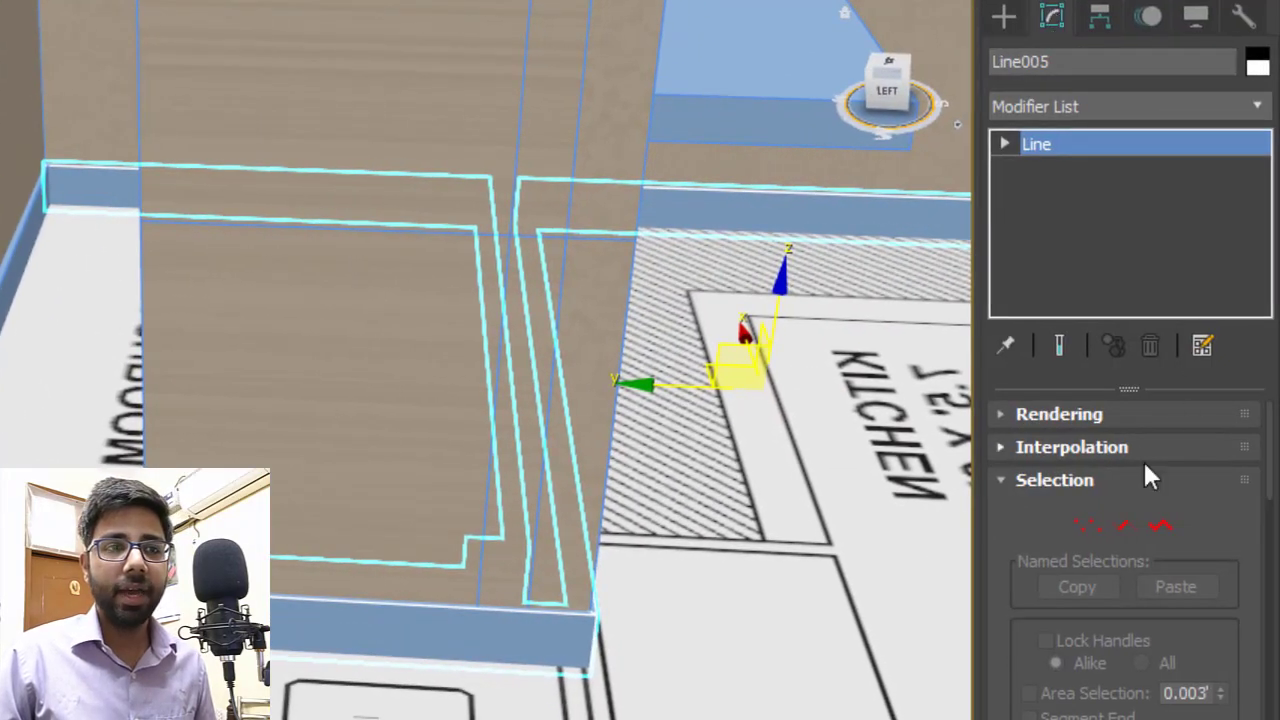
pyautogui.moveTo(1015, 530); pyautogui.dragTo(1049, 69)
pyautogui.scroll(-3, 1135, 421)
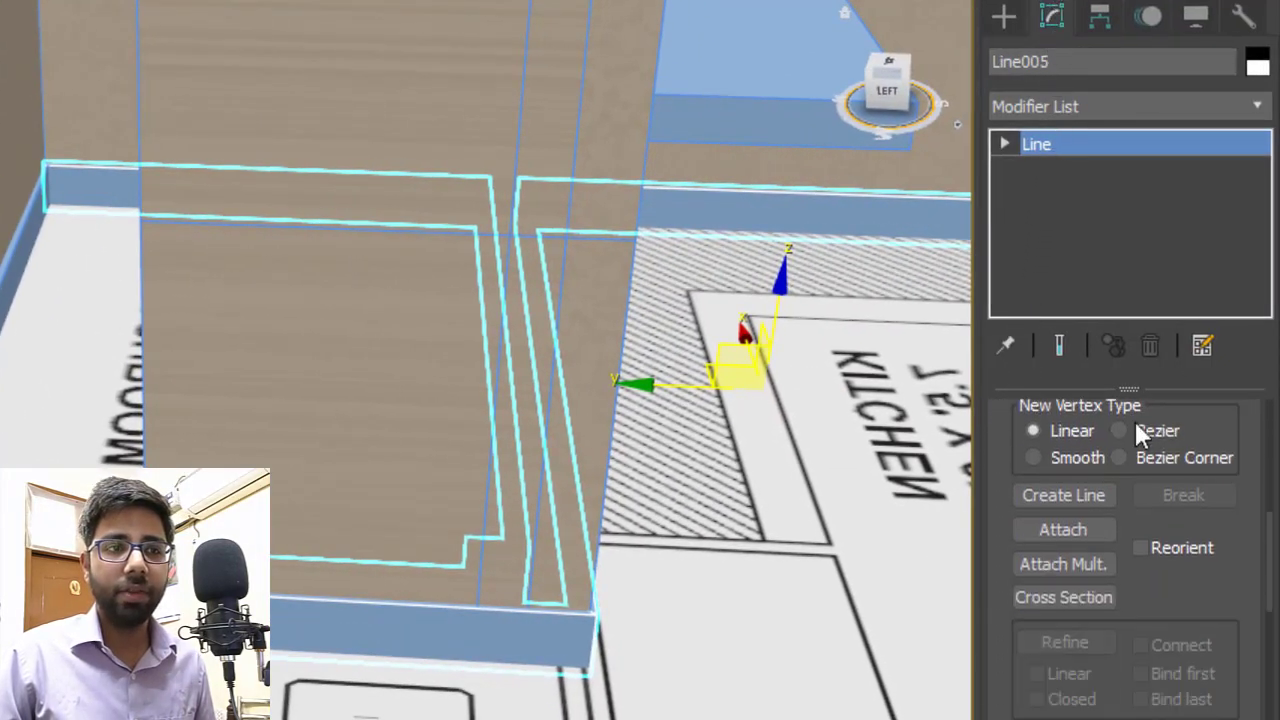
pyautogui.click(1062, 530)
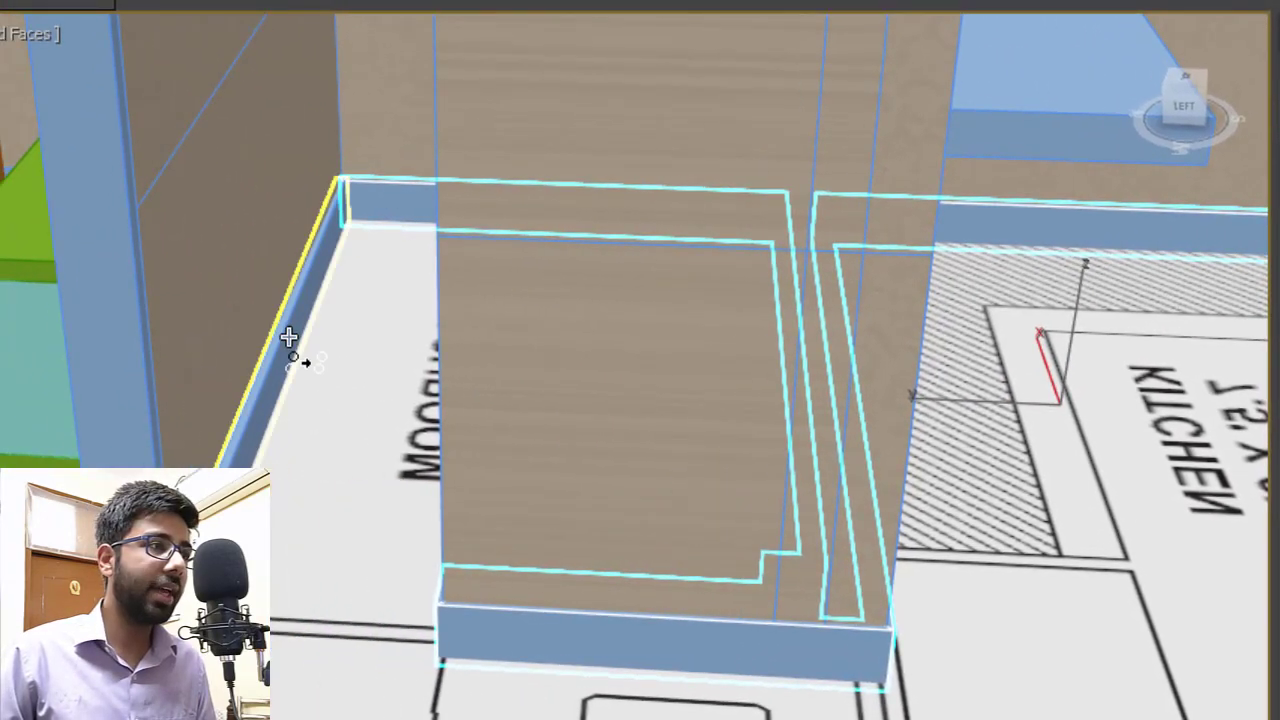
pyautogui.click(288, 337)
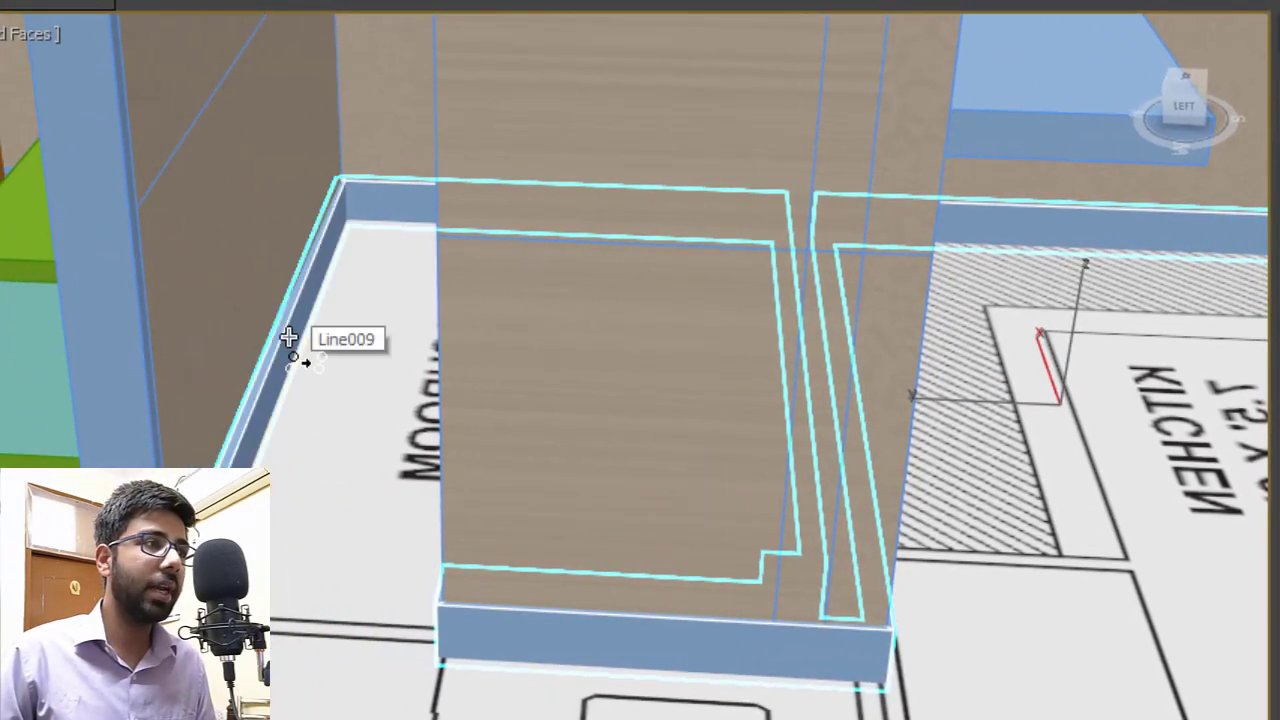
# Select the coinciding vertices of Line005 at the washroom's inner corner and weld them together.
pyautogui.moveTo(343, 360); pyautogui.dragTo(357, 384, button='middle')
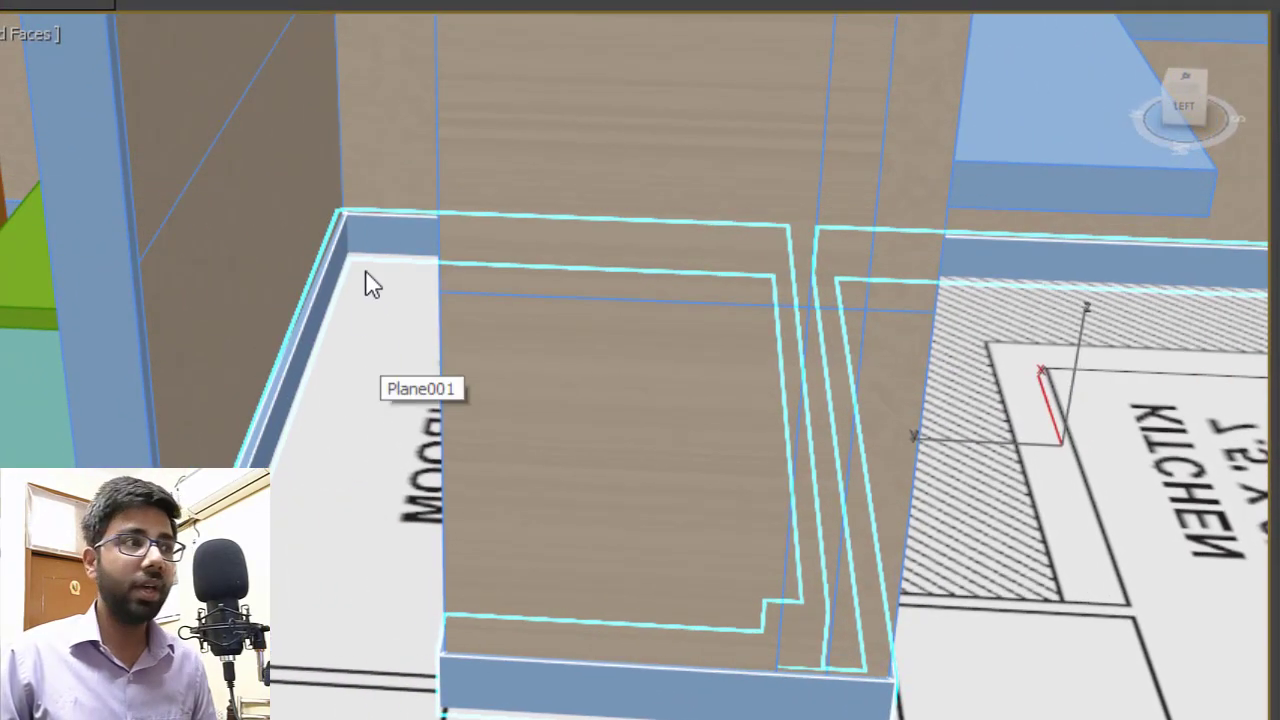
pyautogui.scroll(5, 282, 150)
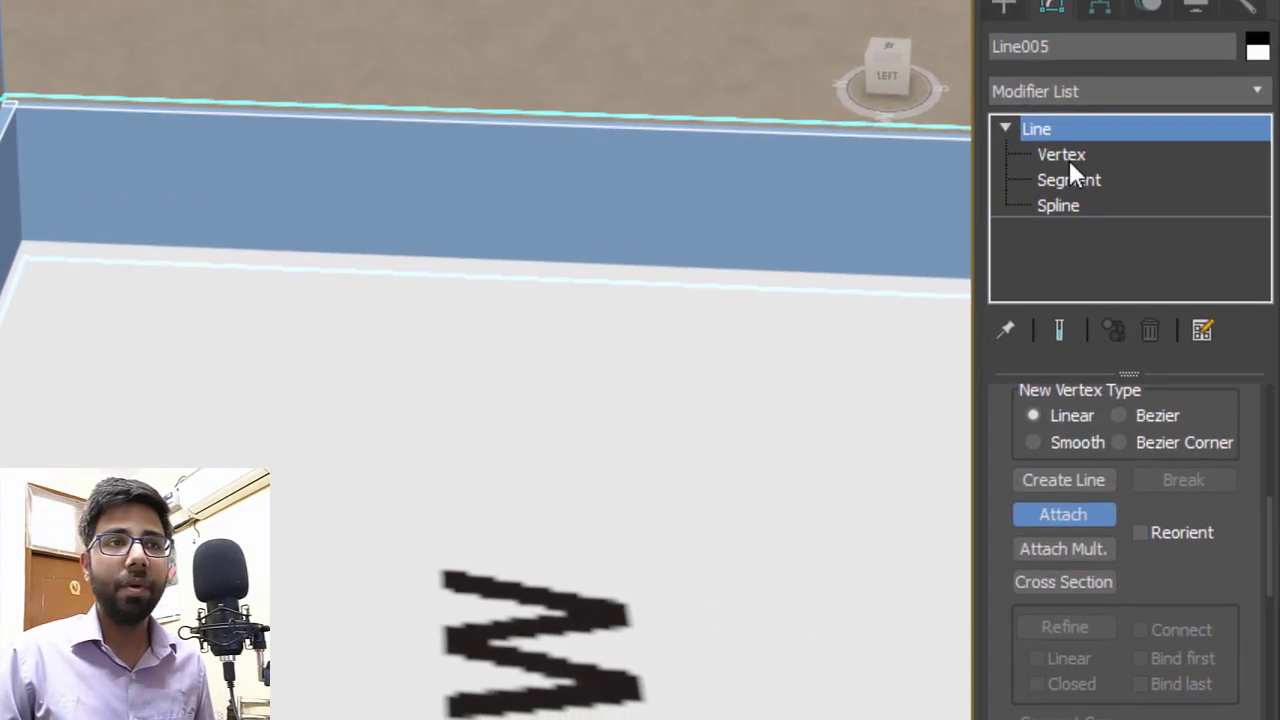
pyautogui.click(1062, 156)
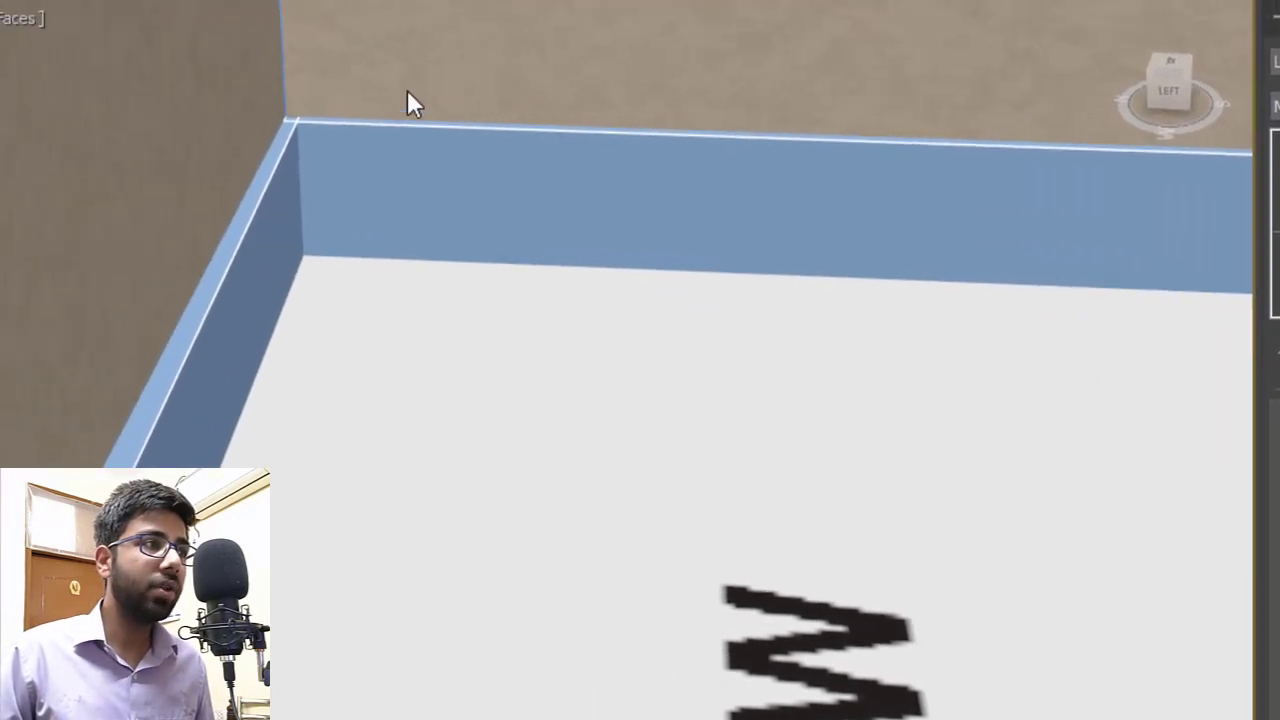
pyautogui.moveTo(420, 85); pyautogui.dragTo(177, 314)
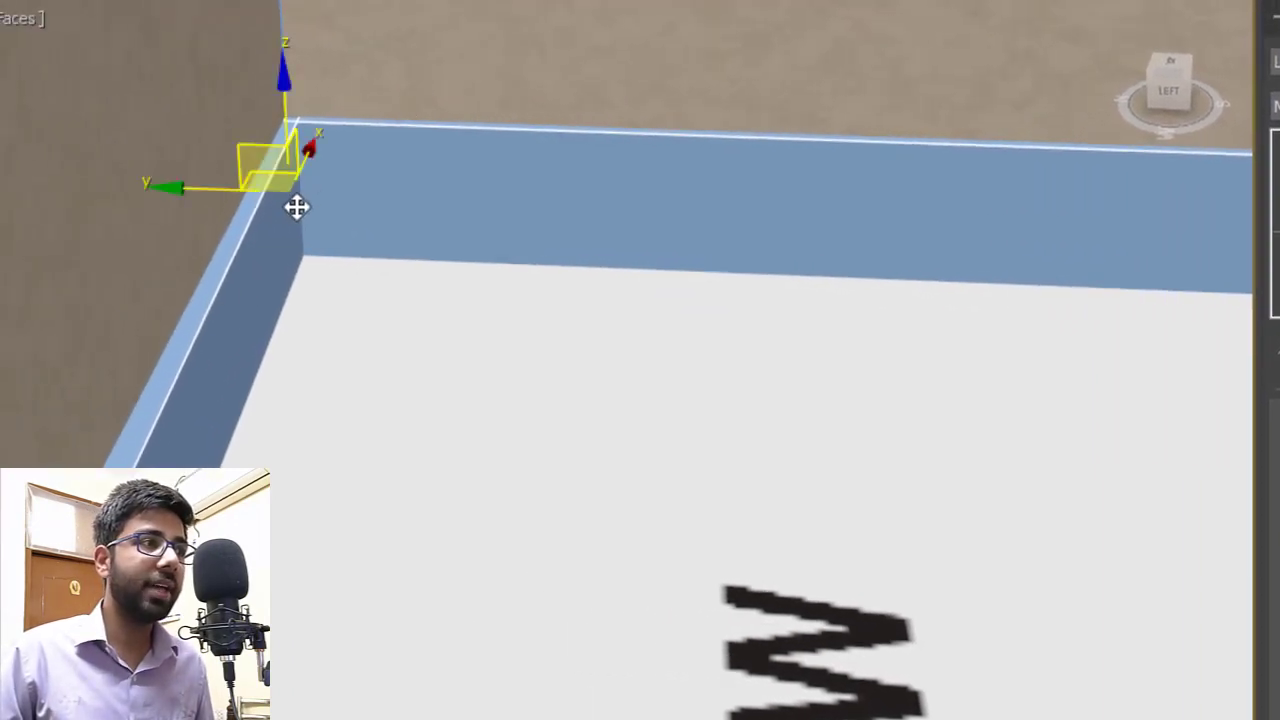
pyautogui.press('F3')
pyautogui.press('F3')
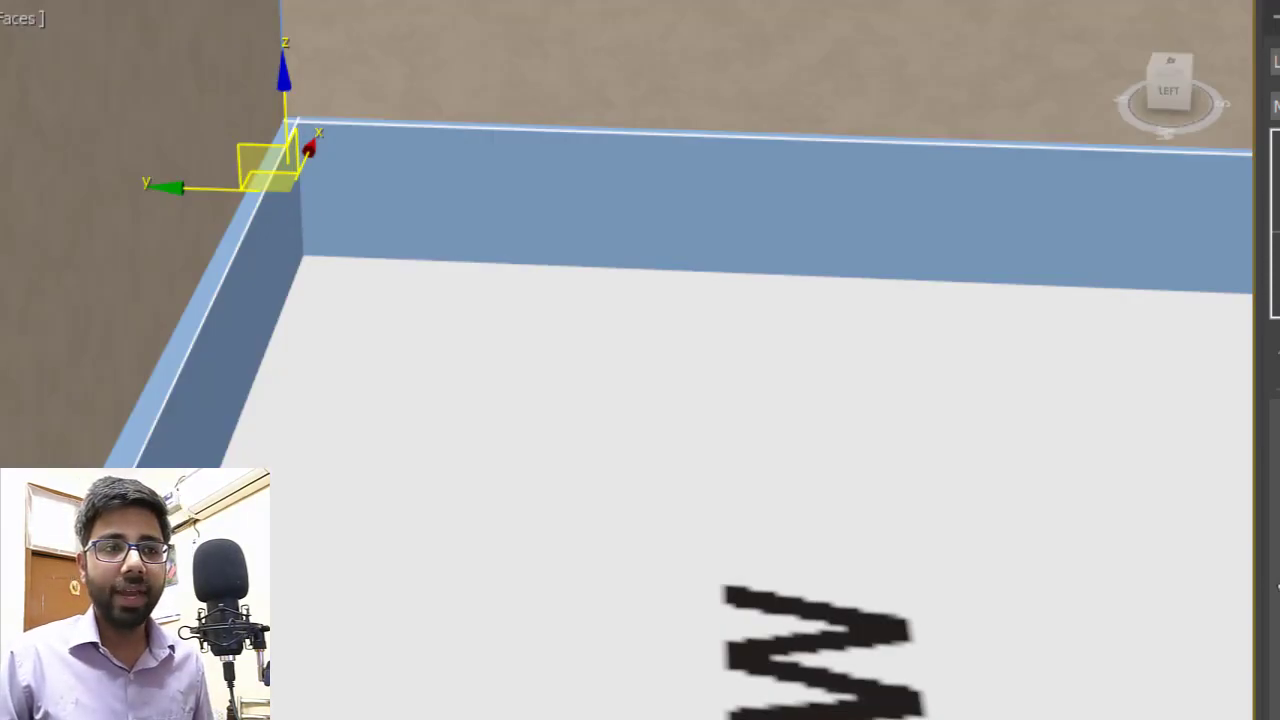
pyautogui.moveTo(1006, 316); pyautogui.dragTo(1037, 118)
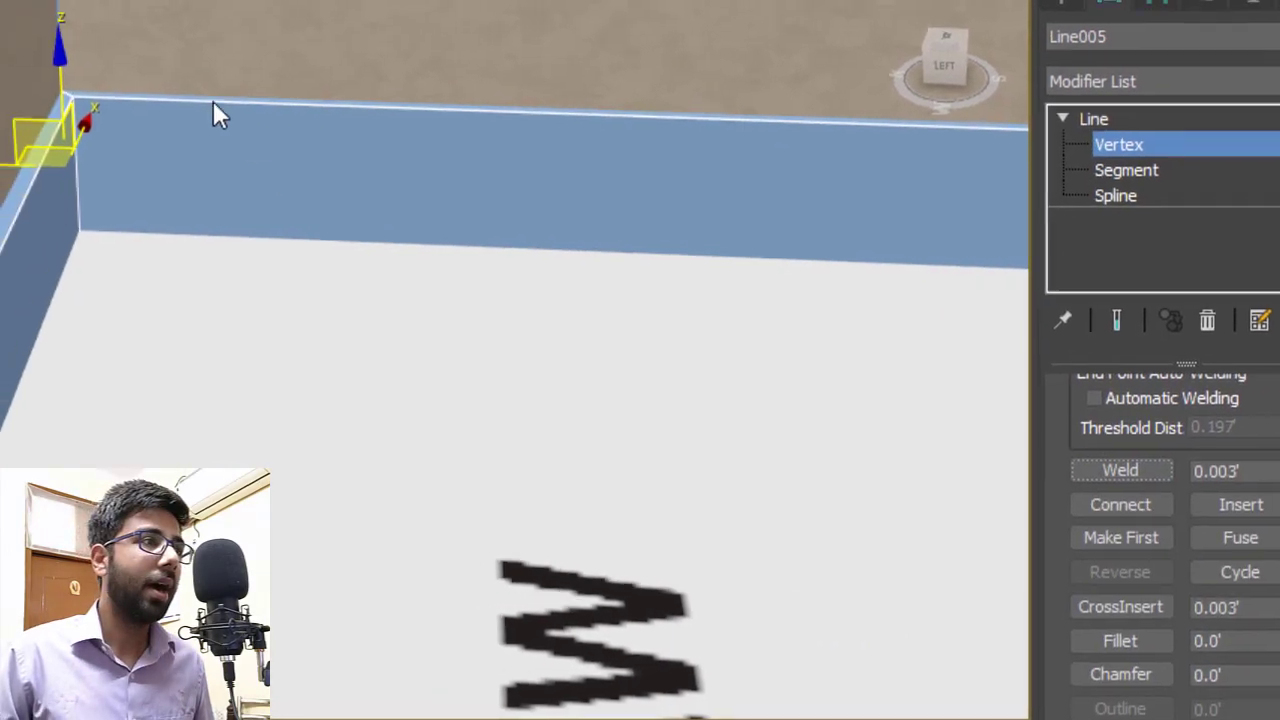
pyautogui.scroll(8, 100, 82)
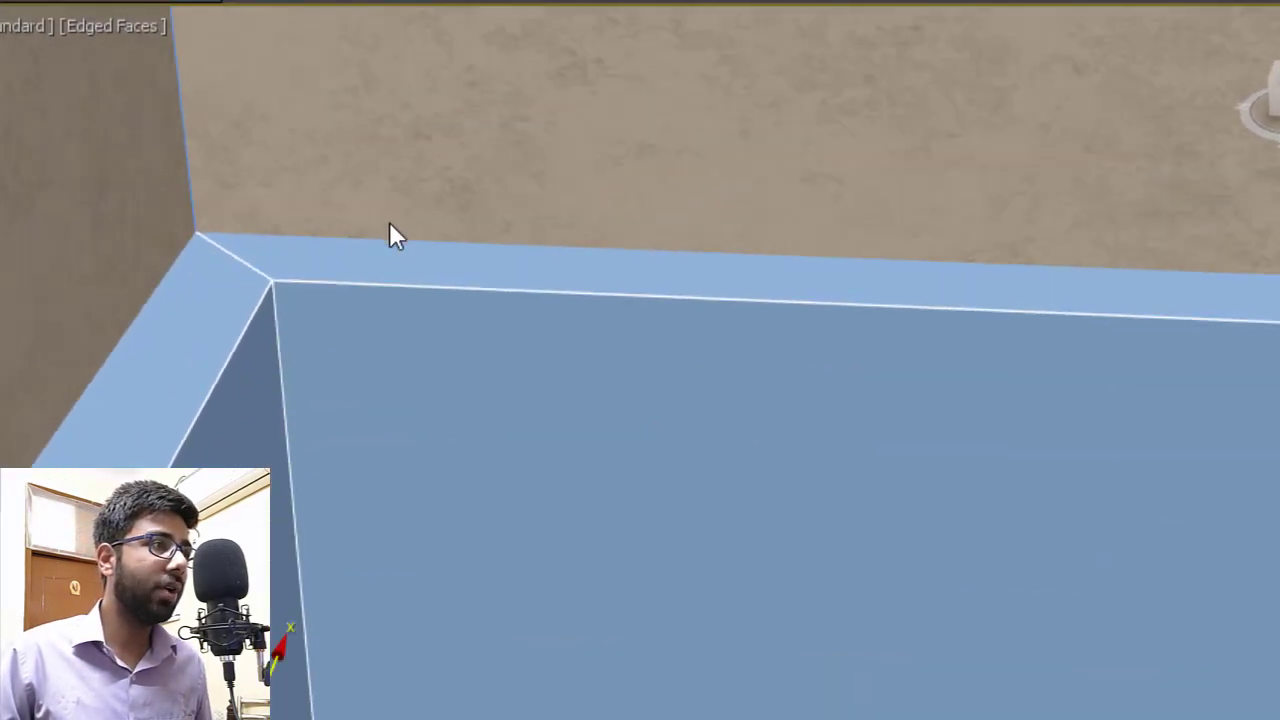
pyautogui.scroll(-2, 389, 223)
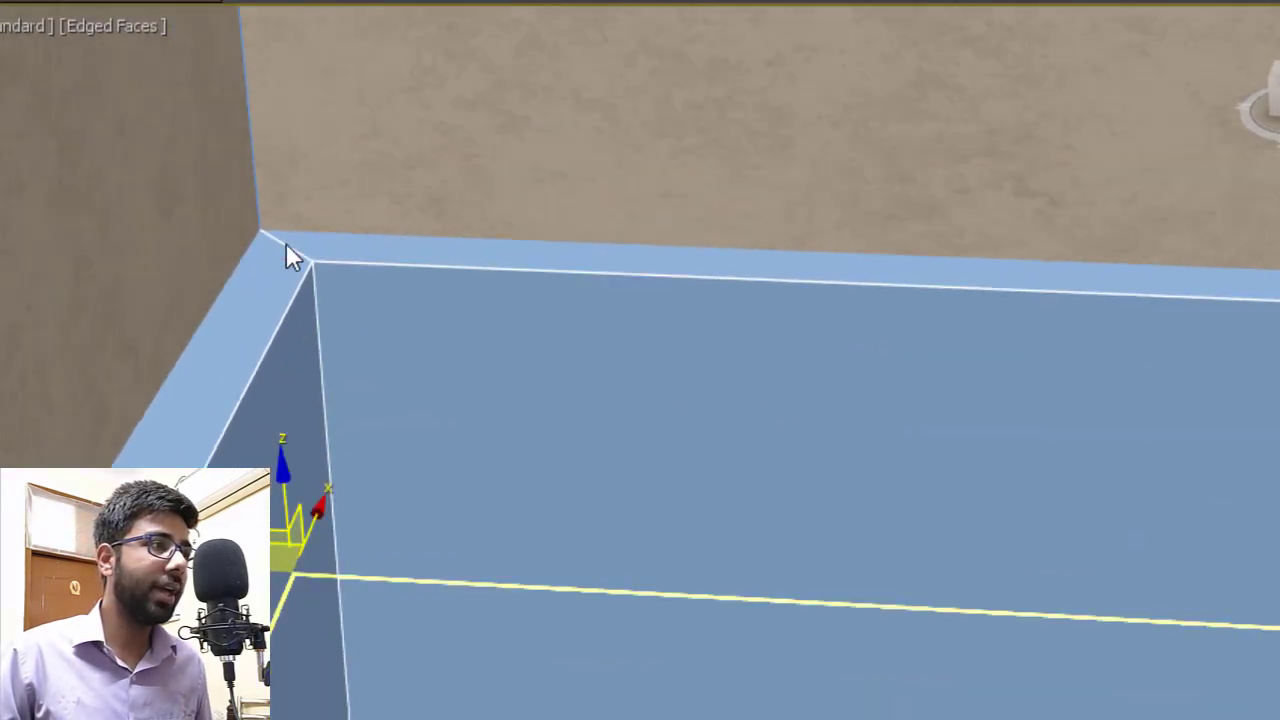
# Undo the corner weld and examine the skirting corner from its outer side.
pyautogui.hotkey('ctrl', 'z')
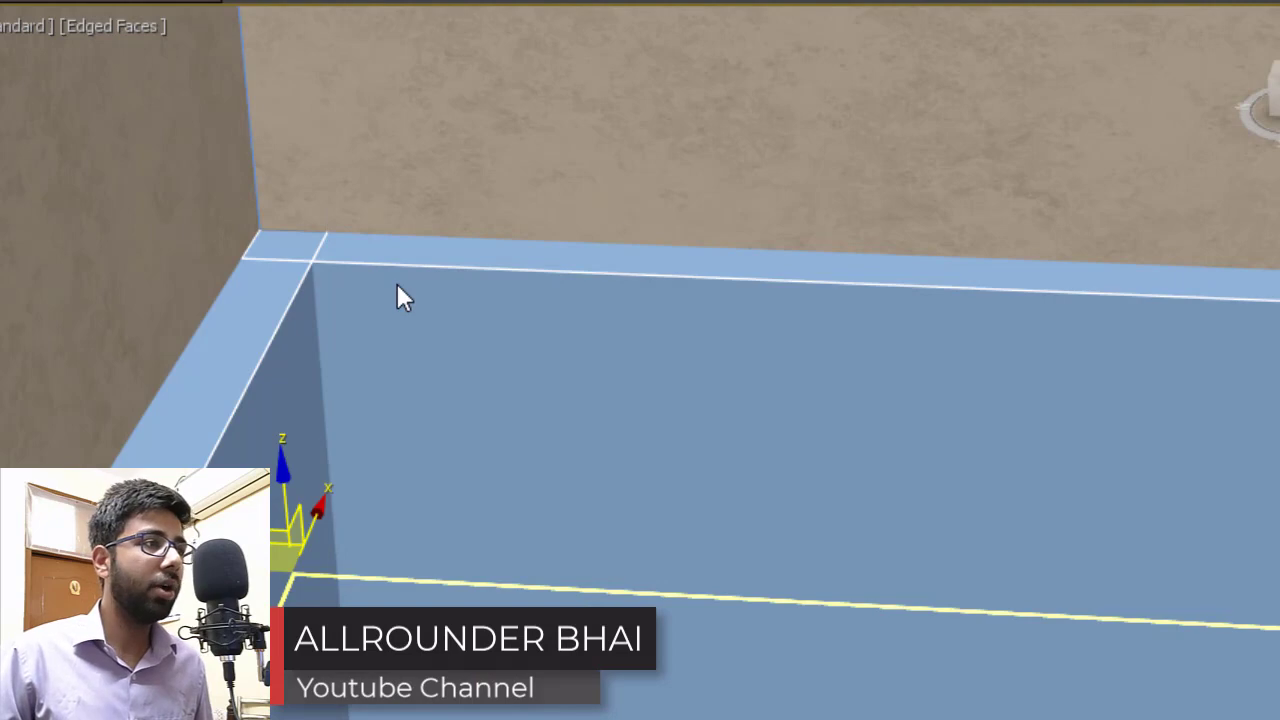
pyautogui.press('z')
pyautogui.scroll(-5, 403, 306)
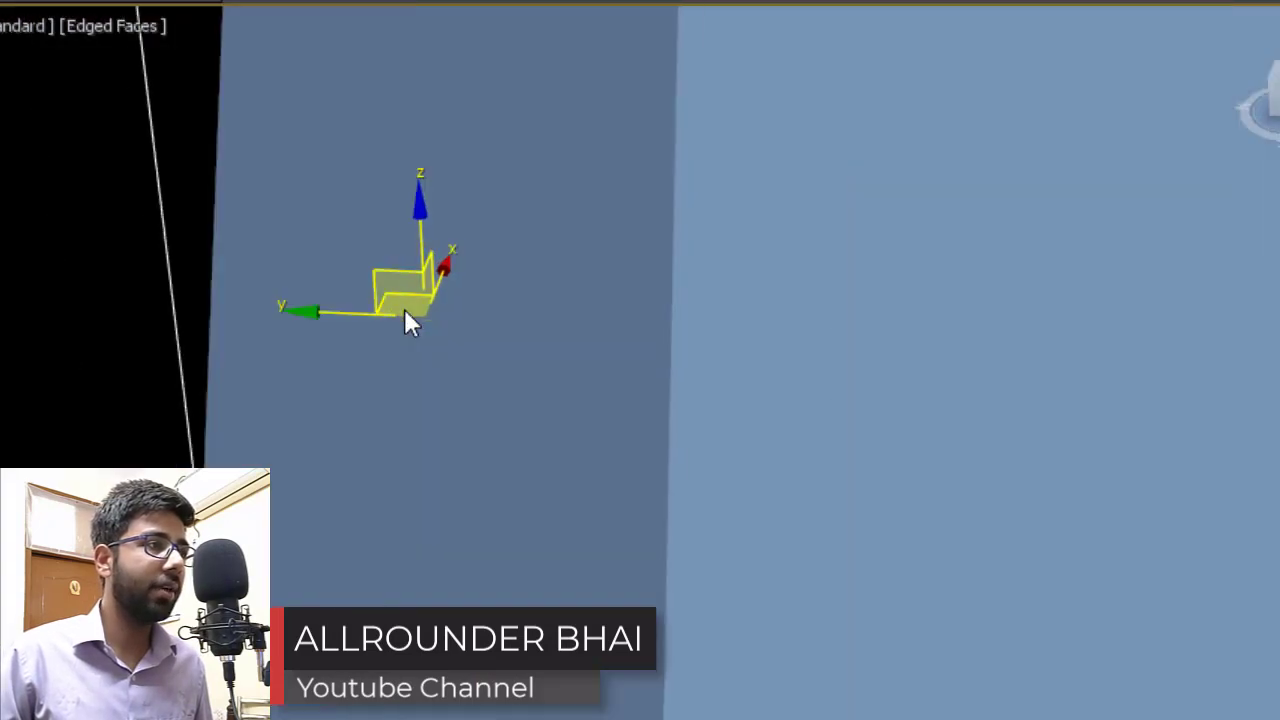
pyautogui.scroll(-5, 404, 308)
pyautogui.keyDown('alt'); pyautogui.moveTo(490, 210); pyautogui.dragTo(915, 285, button='middle'); pyautogui.keyUp('alt')
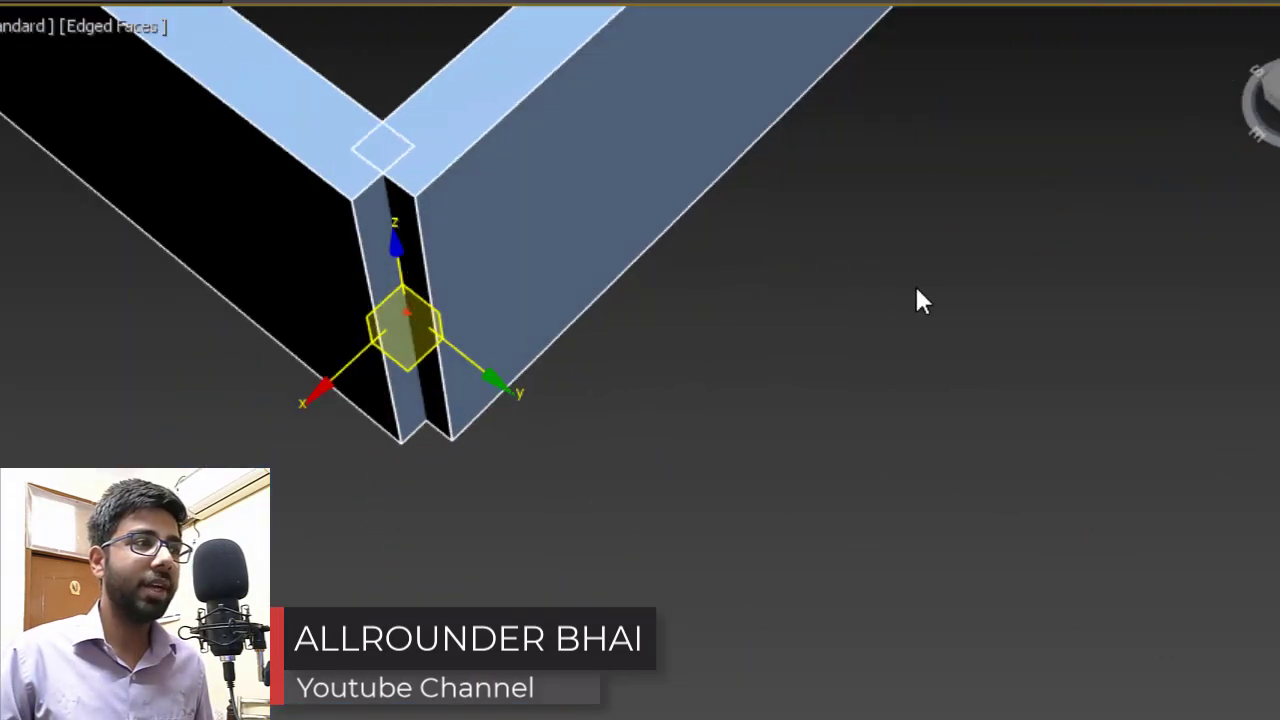
pyautogui.moveTo(716, 284); pyautogui.dragTo(865, 545, button='middle')
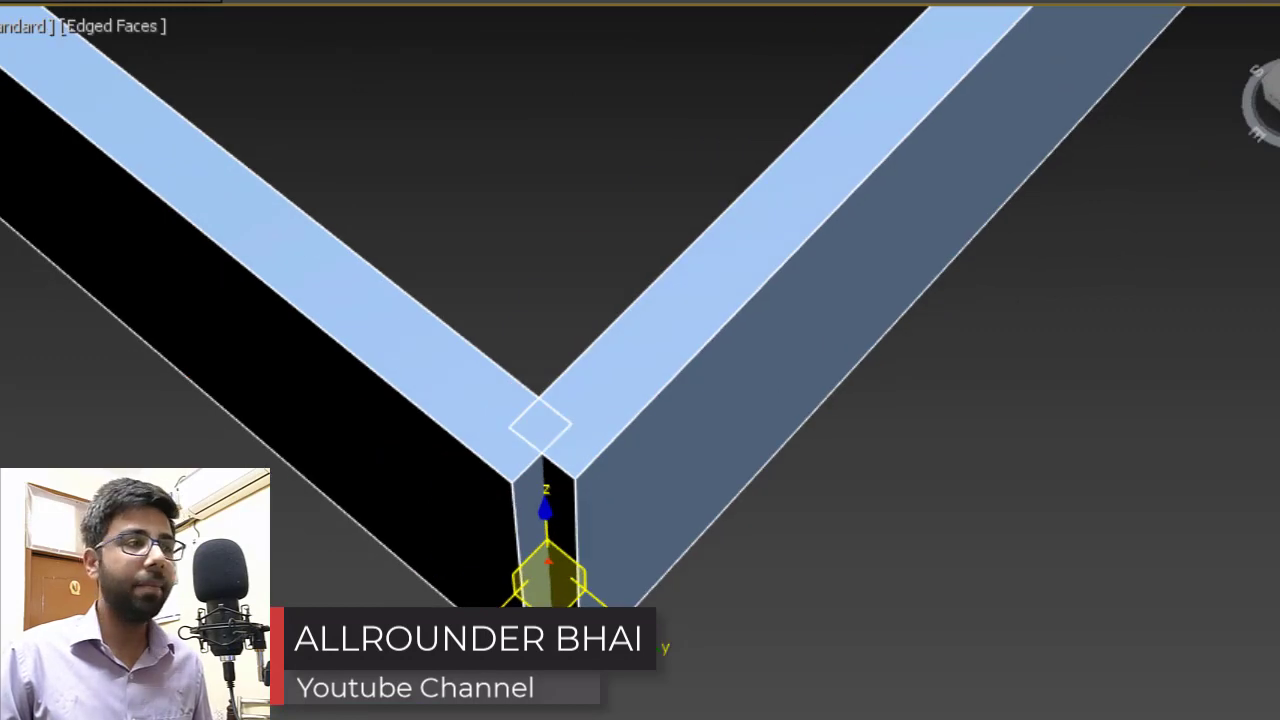
# Restore the corner weld and review the complete attached skirting line.
pyautogui.hotkey('ctrl', 'z')
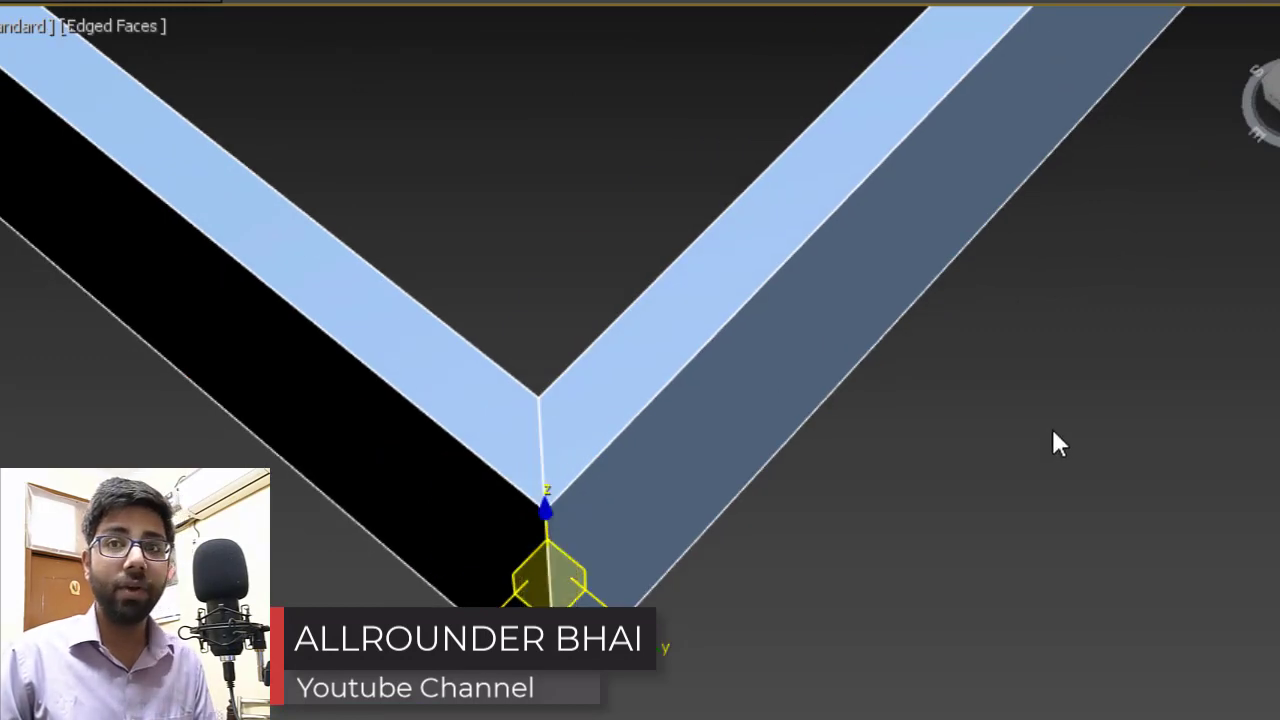
pyautogui.scroll(-4, 820, 380)
pyautogui.moveTo(834, 366); pyautogui.dragTo(815, 467, button='middle')
pyautogui.scroll(-5, 815, 467)
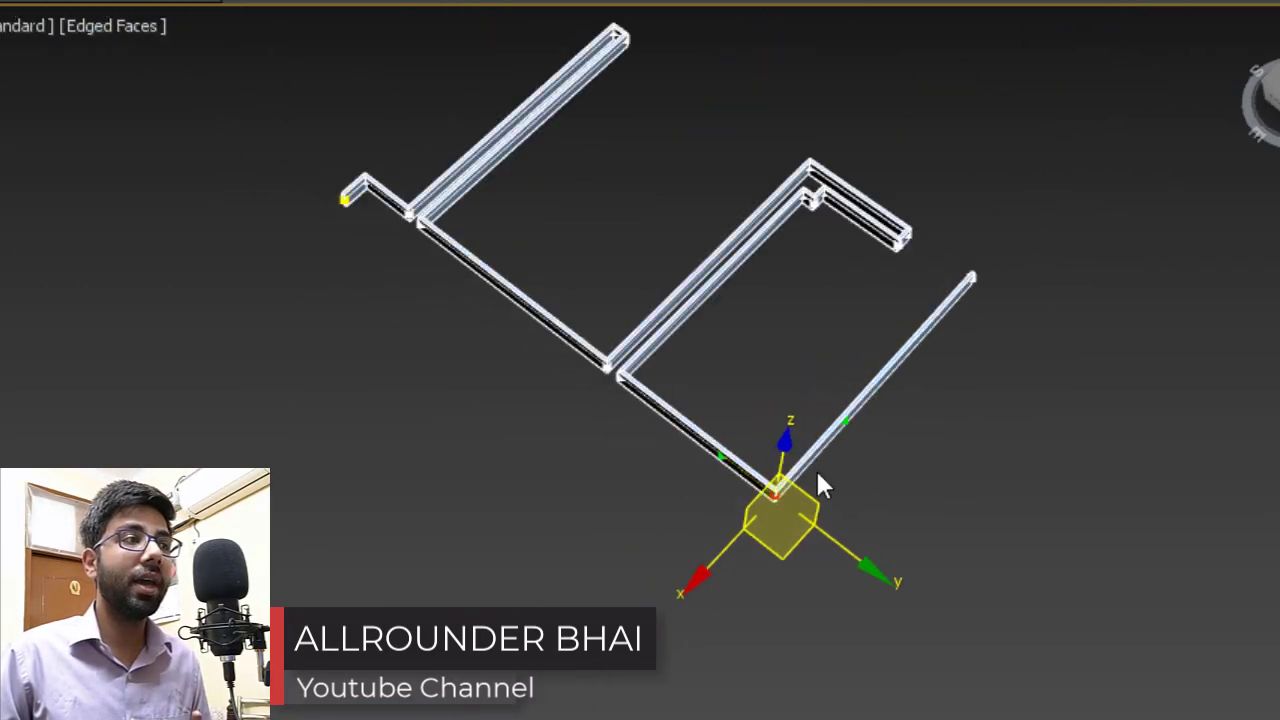
pyautogui.scroll(3, 727, 318)
pyautogui.moveTo(727, 318); pyautogui.dragTo(566, 380, button='middle')
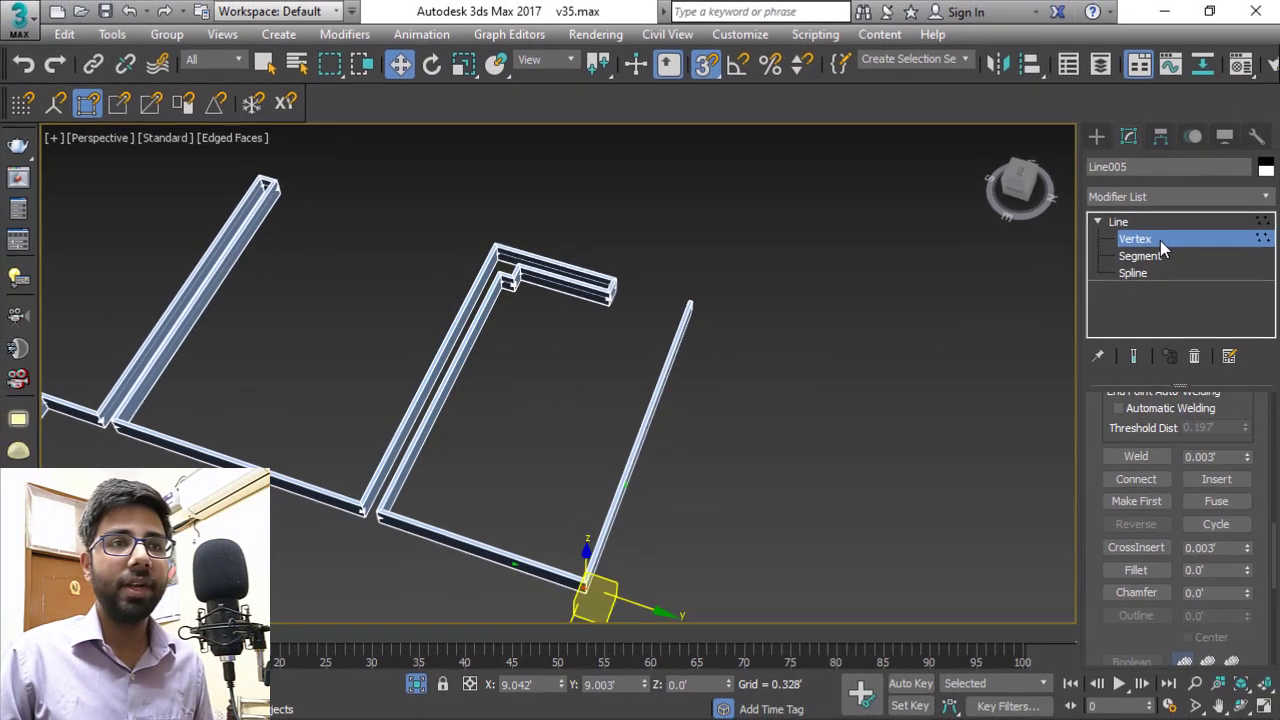
# Return Line005 to whole-object level and set its rectangular rendering length to 6 feet.
pyautogui.click(1161, 241)
pyautogui.keyDown('alt'); pyautogui.moveTo(720, 415); pyautogui.dragTo(650, 403, button='middle'); pyautogui.keyUp('alt')
pyautogui.keyDown('alt'); pyautogui.moveTo(564, 462); pyautogui.dragTo(591, 457, button='middle'); pyautogui.keyUp('alt')
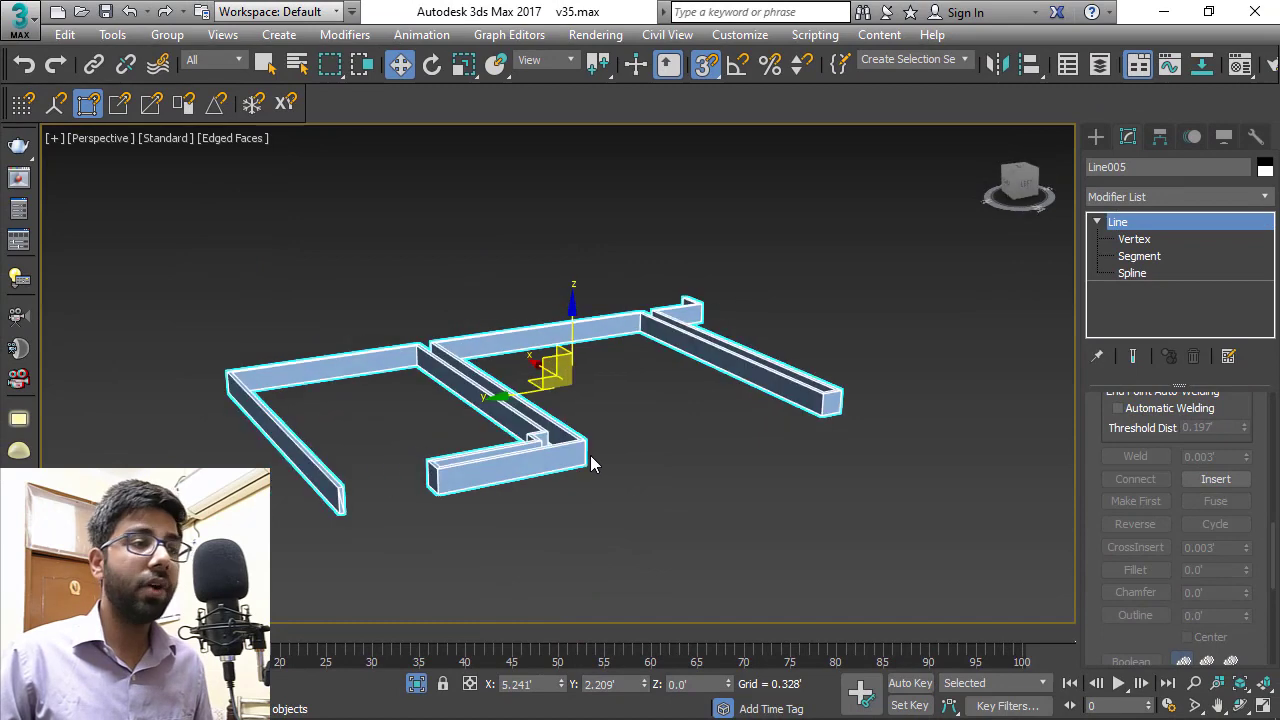
pyautogui.scroll(5, 1088, 554)
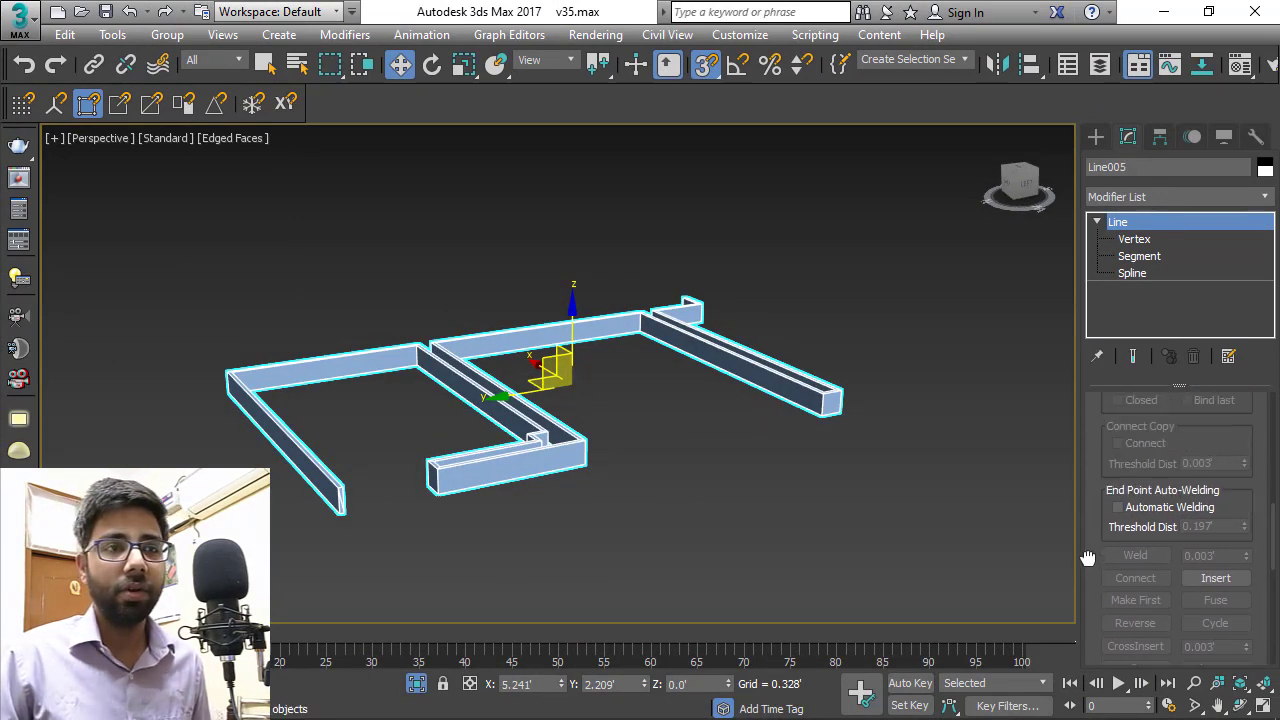
pyautogui.scroll(10, 1097, 487)
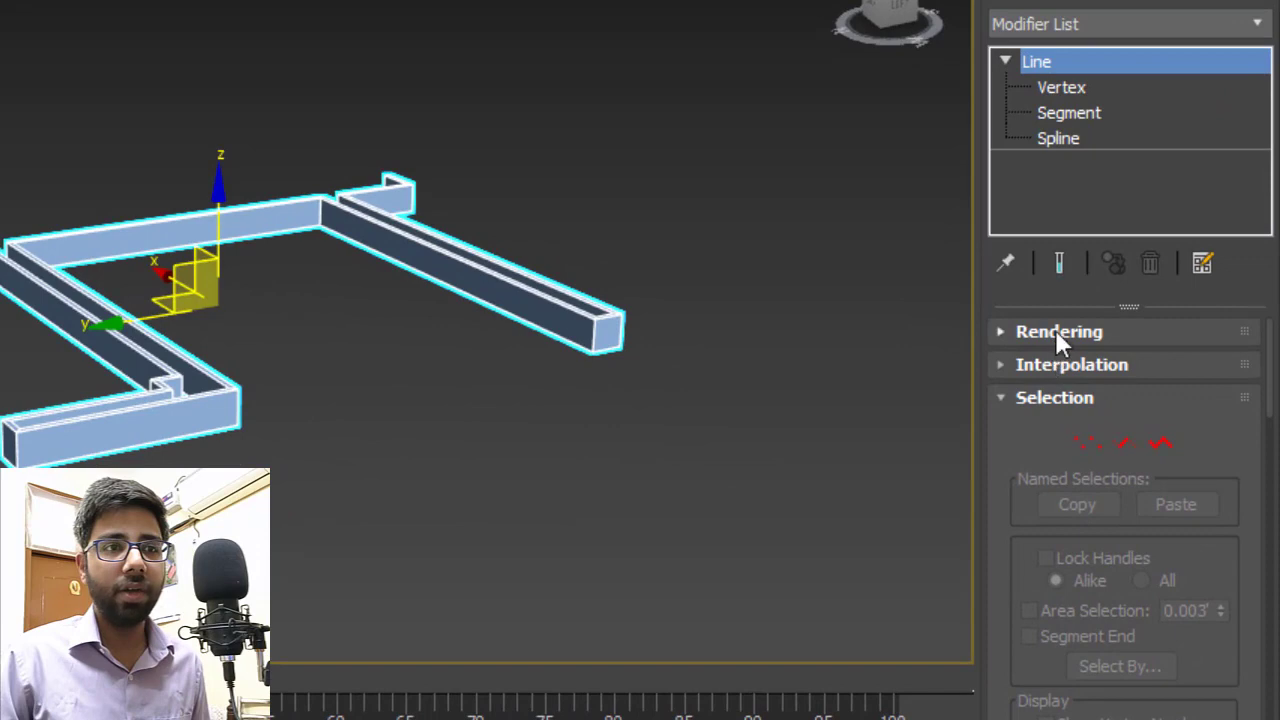
pyautogui.click(1055, 331)
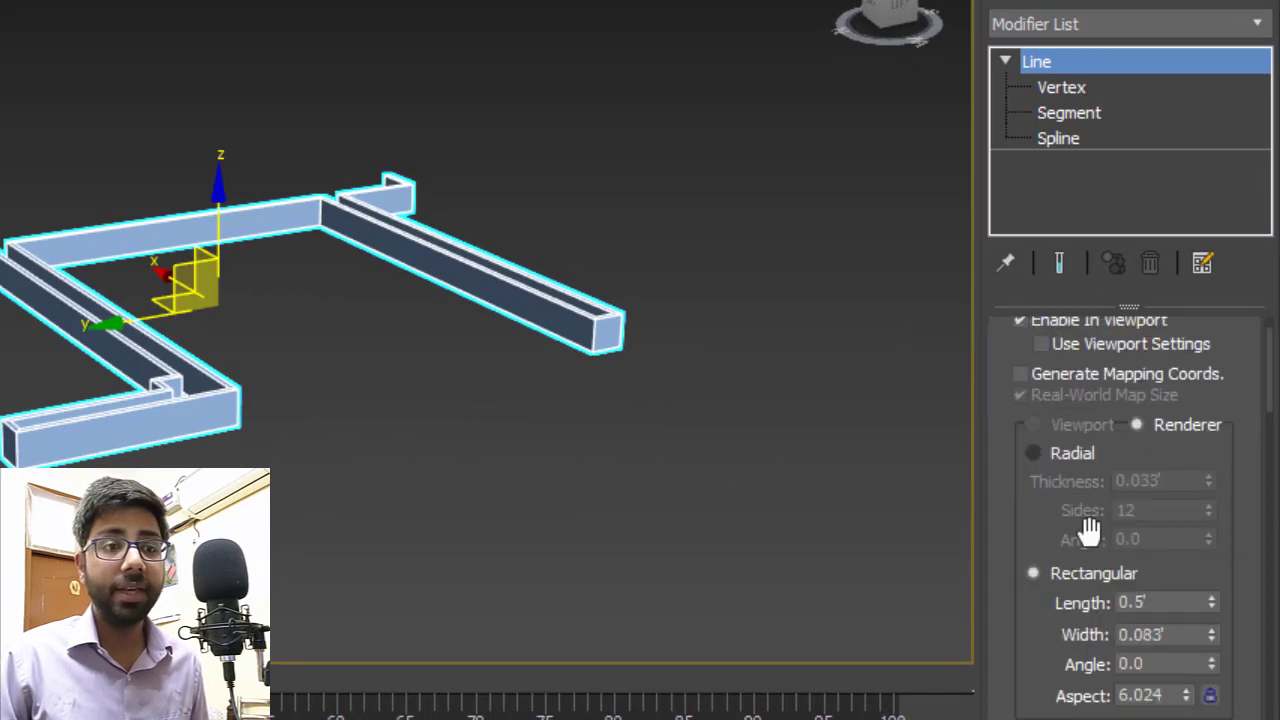
pyautogui.doubleClick(1172, 602)
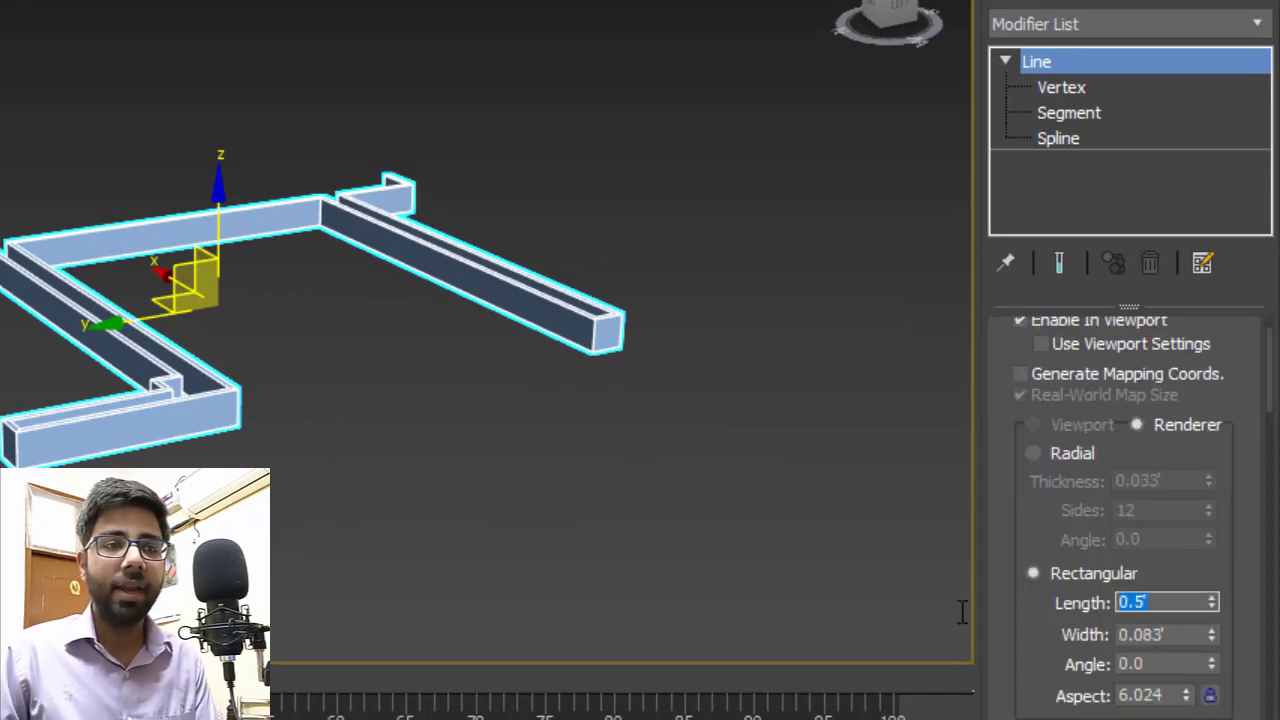
pyautogui.write('6')
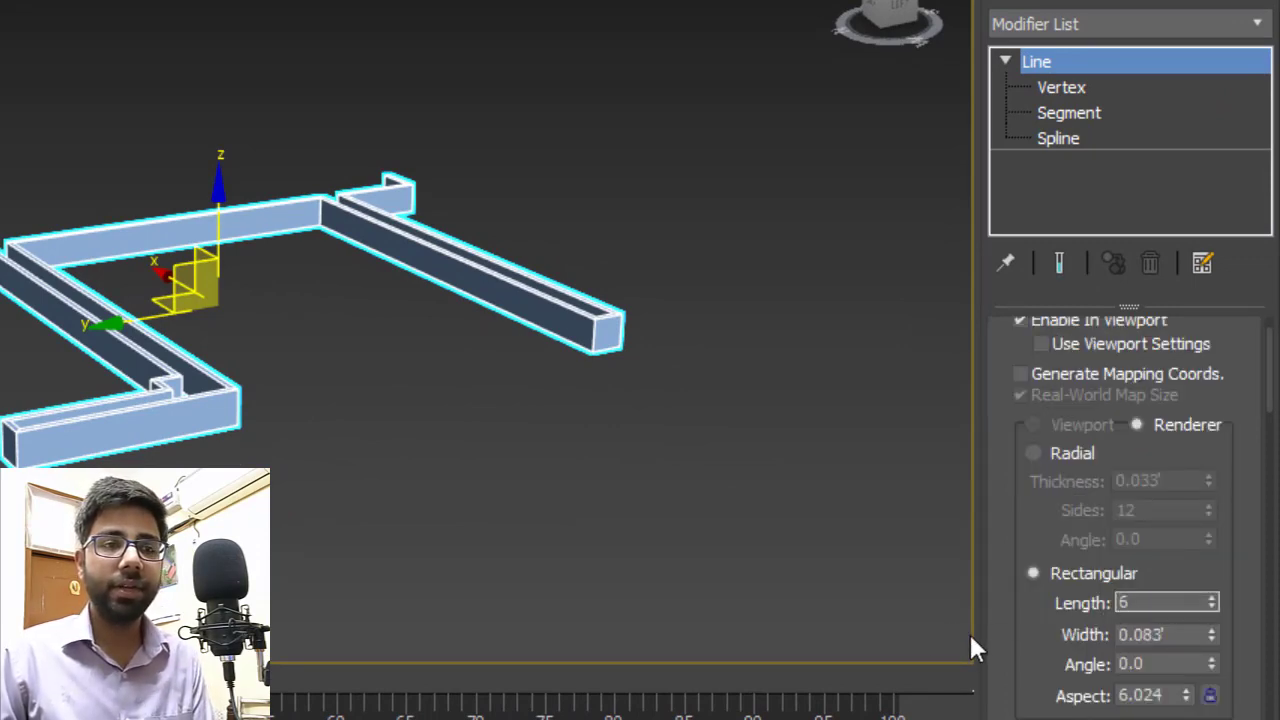
pyautogui.press('Return')
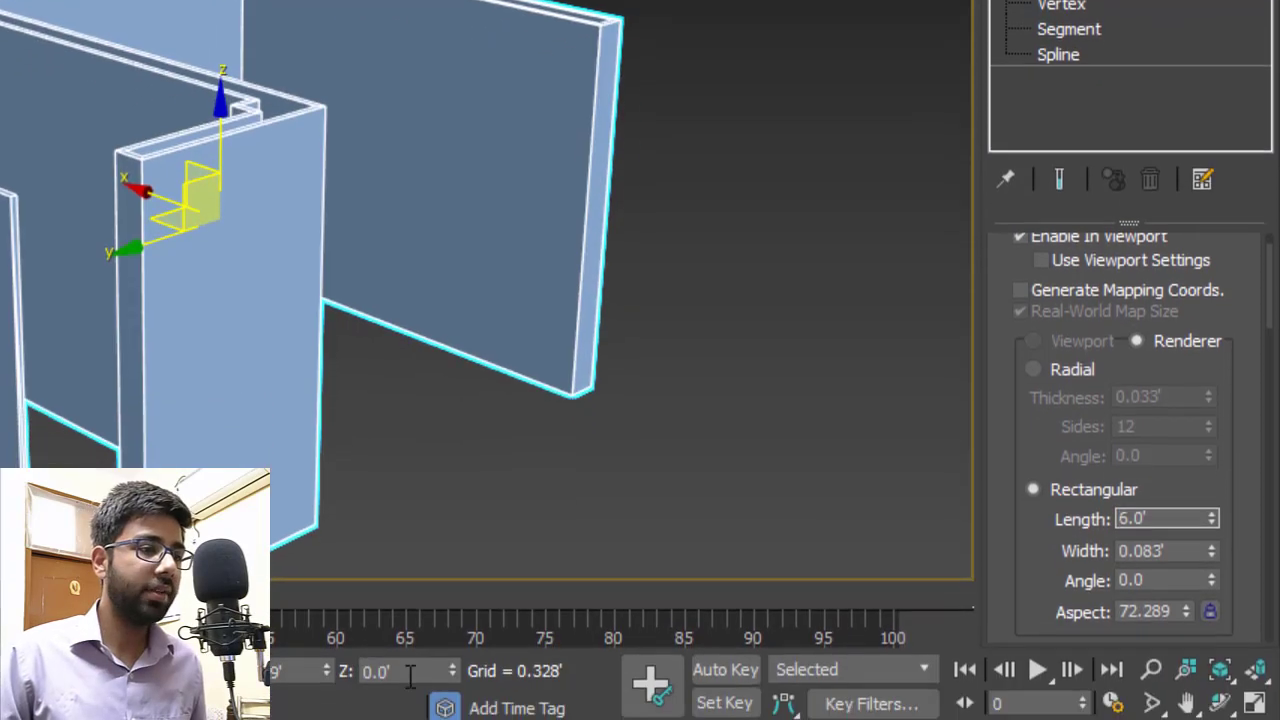
# Set the Z position of Line005 to 3 feet and frame the line in view.
pyautogui.doubleClick(410, 673)
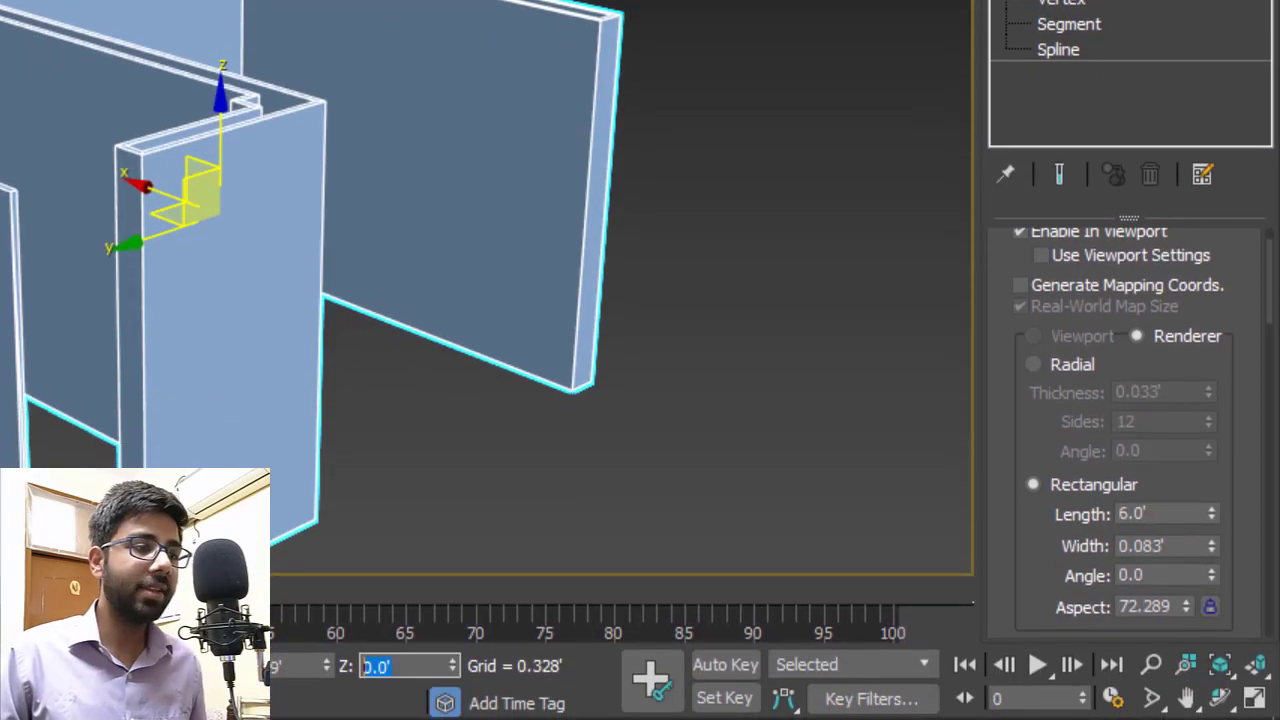
pyautogui.write('3')
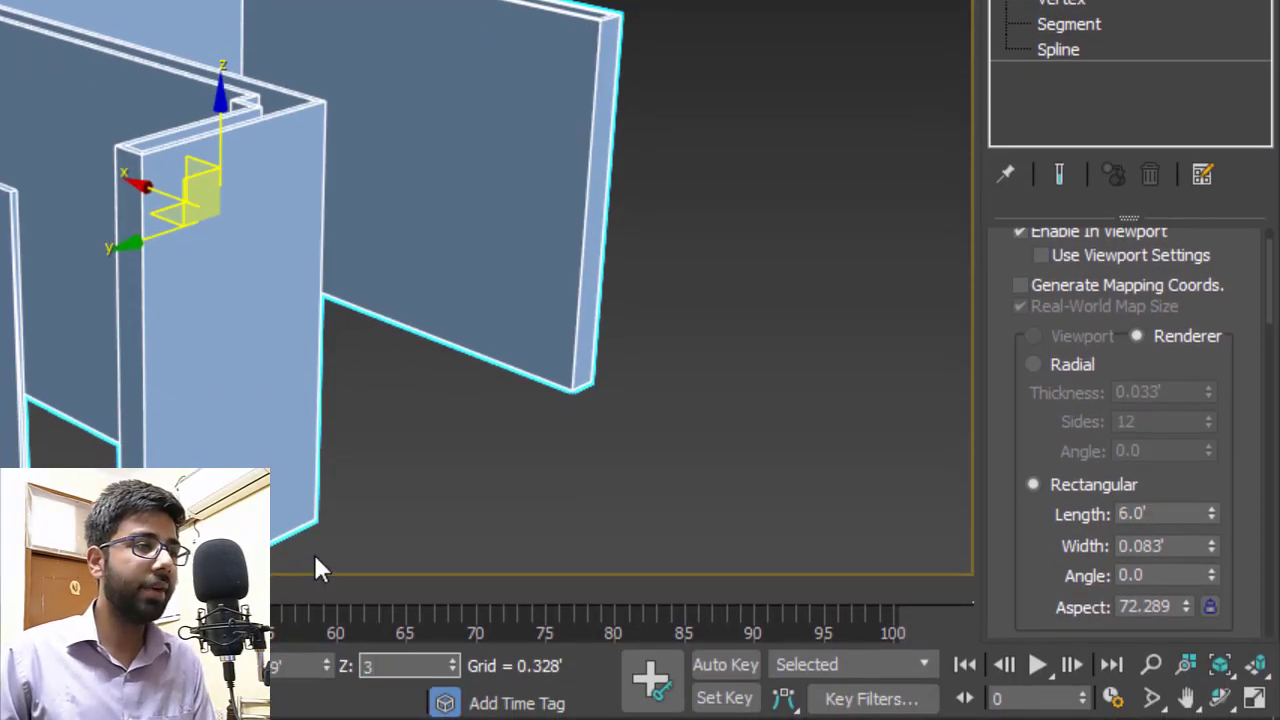
pyautogui.press('Return')
pyautogui.press('z')
pyautogui.keyDown('alt'); pyautogui.moveTo(363, 307); pyautogui.dragTo(297, 337, button='middle'); pyautogui.keyUp('alt')
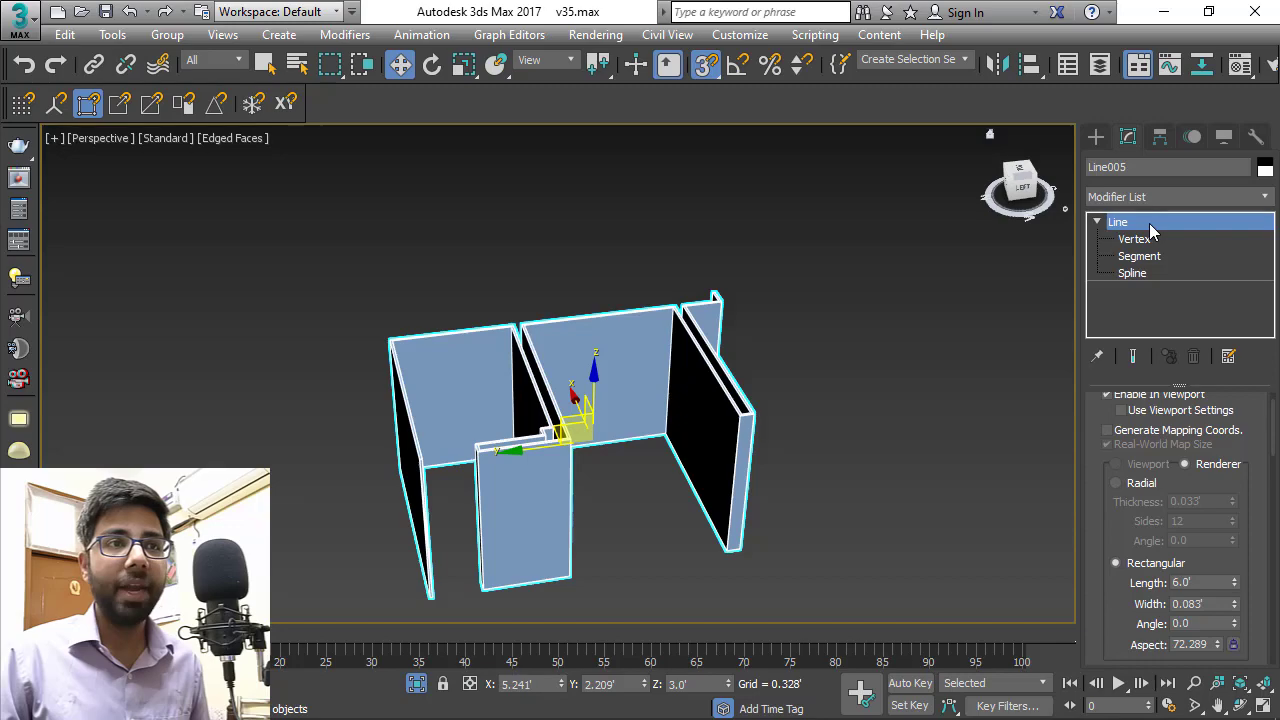
# End isolation of Line005 and examine the heightened line against the washroom, kitchen and parking walls.
pyautogui.click(1149, 230)
pyautogui.click(416, 684)
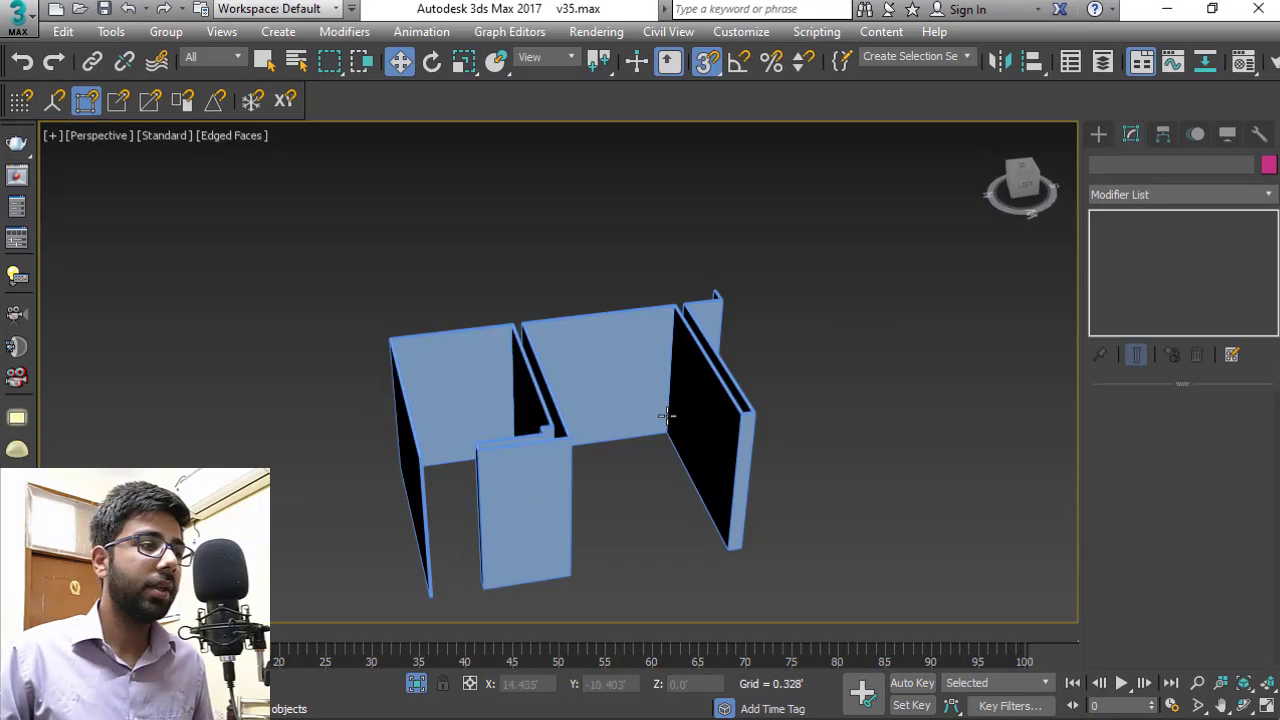
pyautogui.click(403, 668)
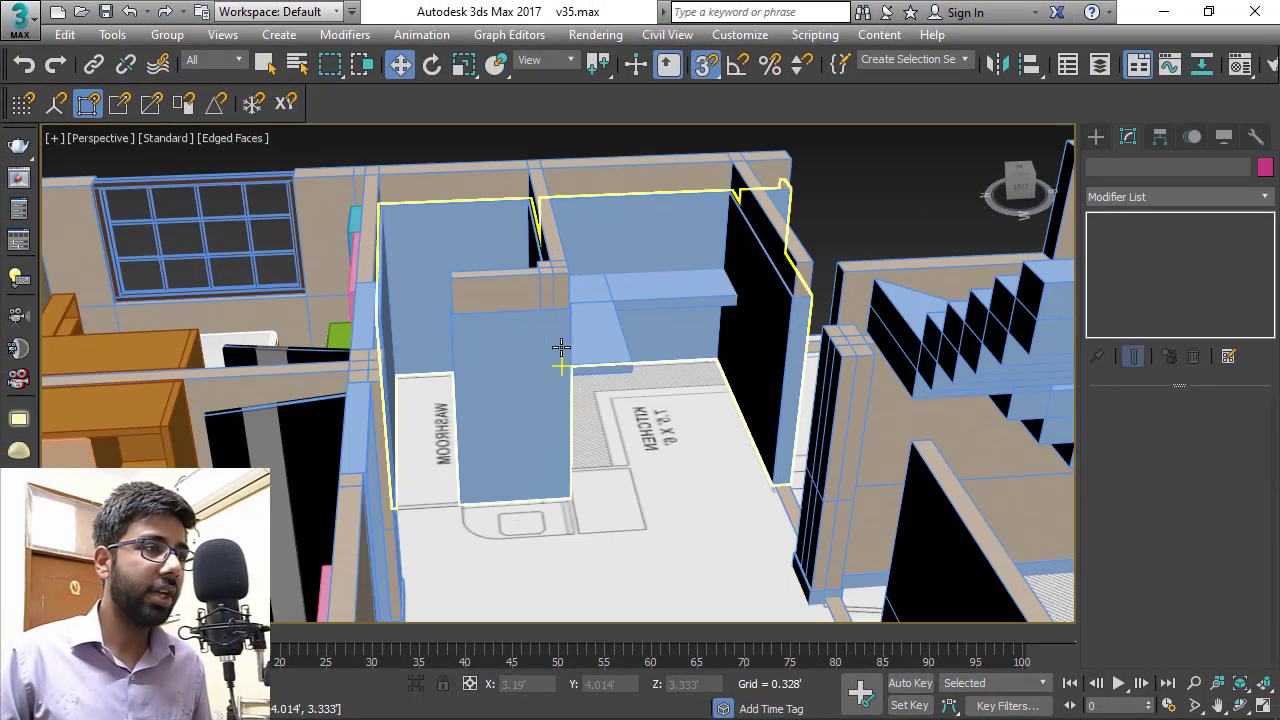
pyautogui.keyDown('alt'); pyautogui.moveTo(563, 363); pyautogui.dragTo(429, 420, button='middle'); pyautogui.keyUp('alt')
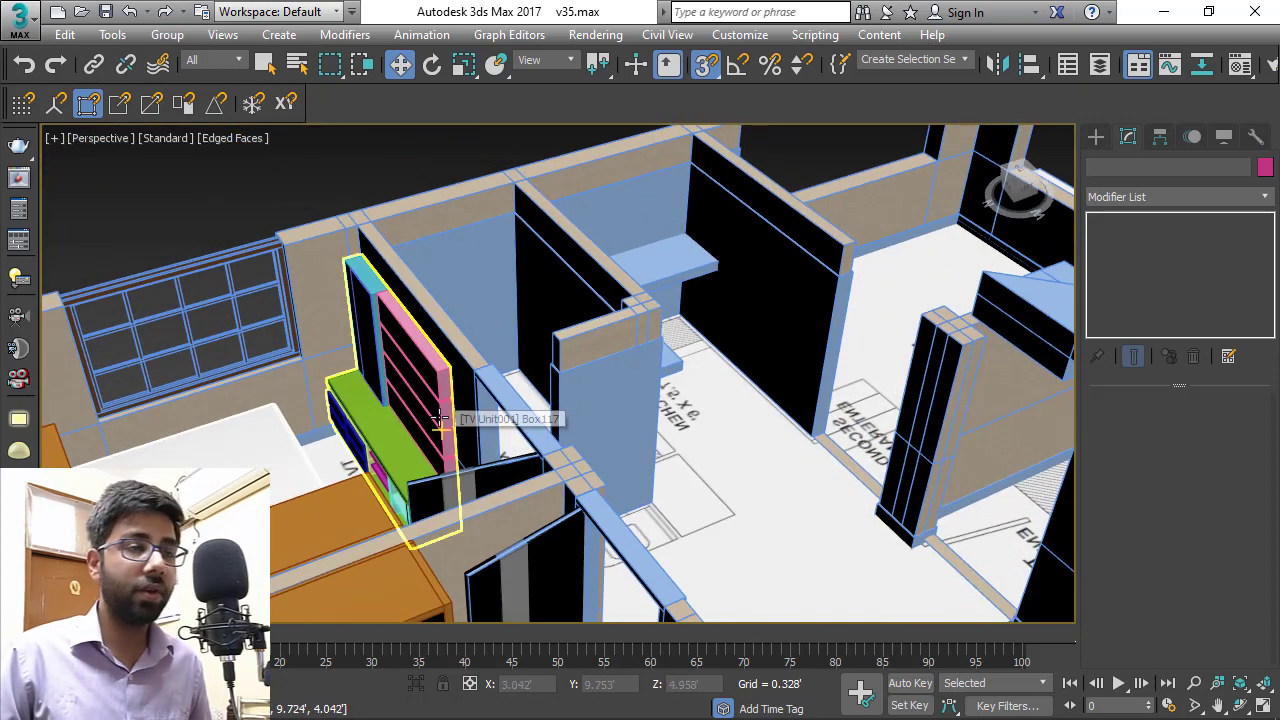
pyautogui.keyDown('alt'); pyautogui.moveTo(623, 374); pyautogui.dragTo(389, 366, button='middle'); pyautogui.keyUp('alt')
pyautogui.scroll(6, 430, 366)
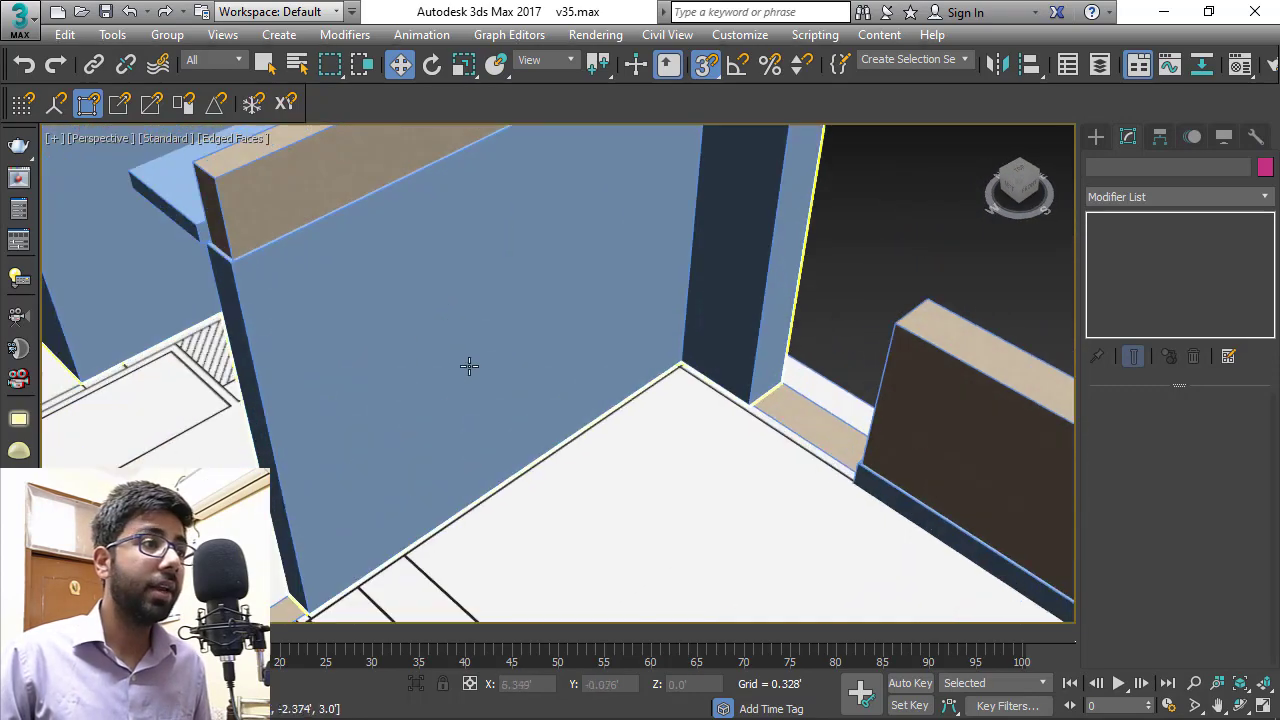
pyautogui.scroll(-3, 477, 330)
# Break Line005 at the parking-side corner vertex on the free end of the wall between kitchen and parking.
pyautogui.click(505, 274)
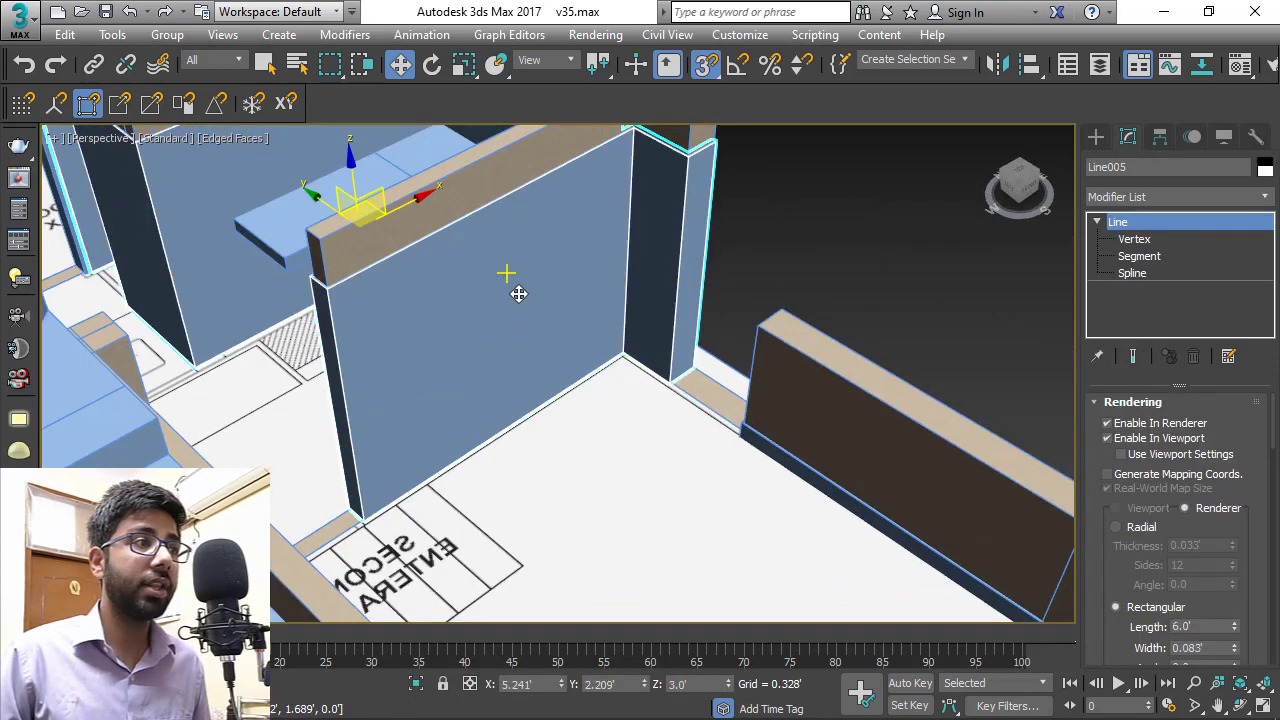
pyautogui.scroll(-3, 518, 293)
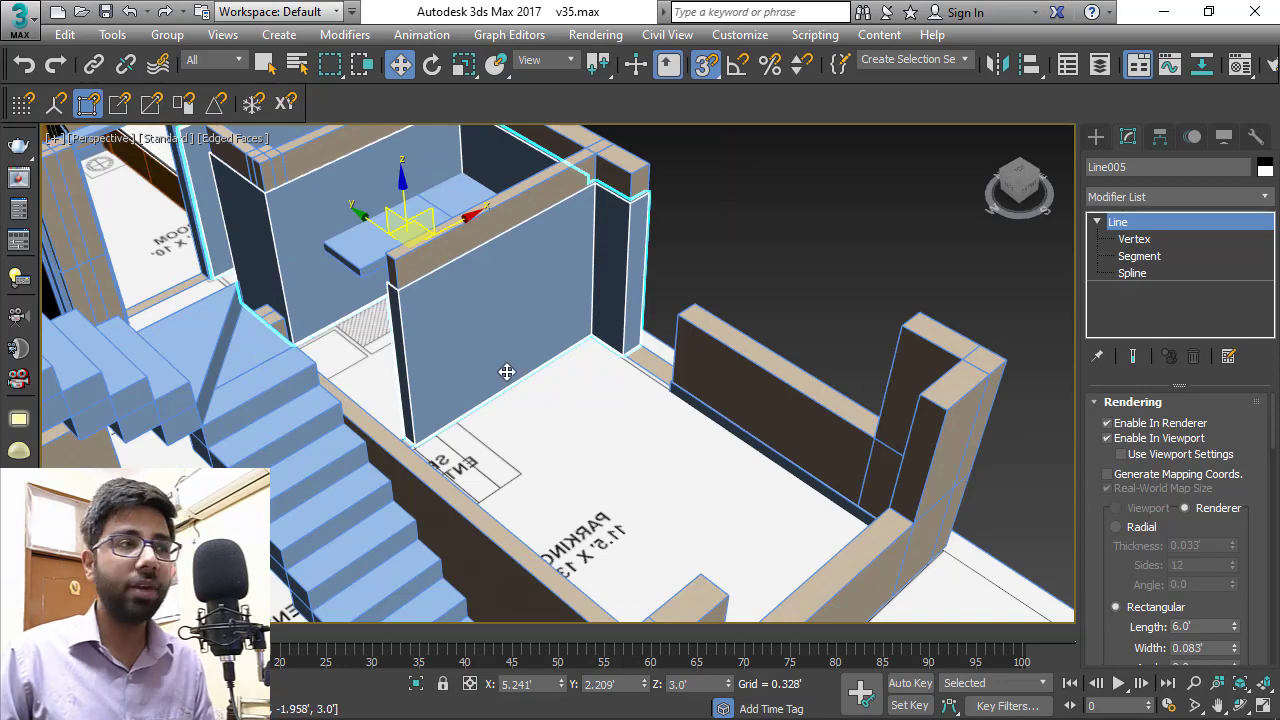
pyautogui.scroll(2, 504, 374)
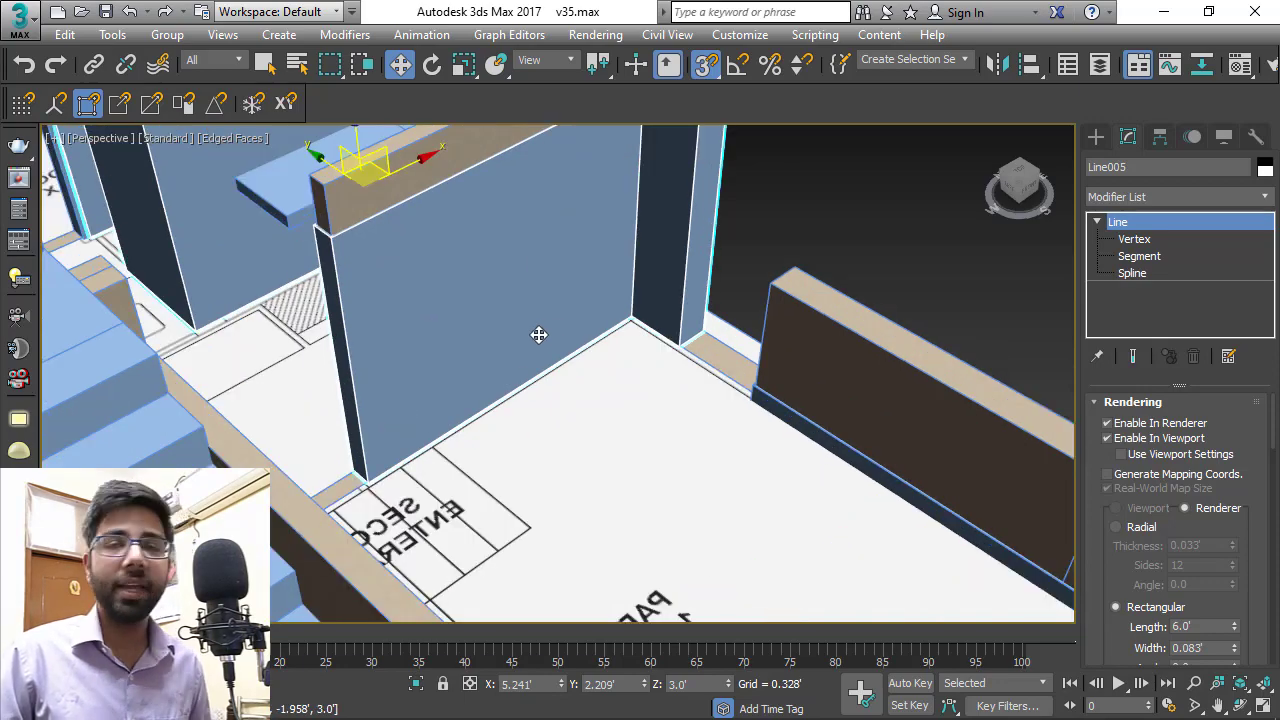
pyautogui.keyDown('alt'); pyautogui.moveTo(538, 335); pyautogui.dragTo(316, 376, button='middle'); pyautogui.keyUp('alt')
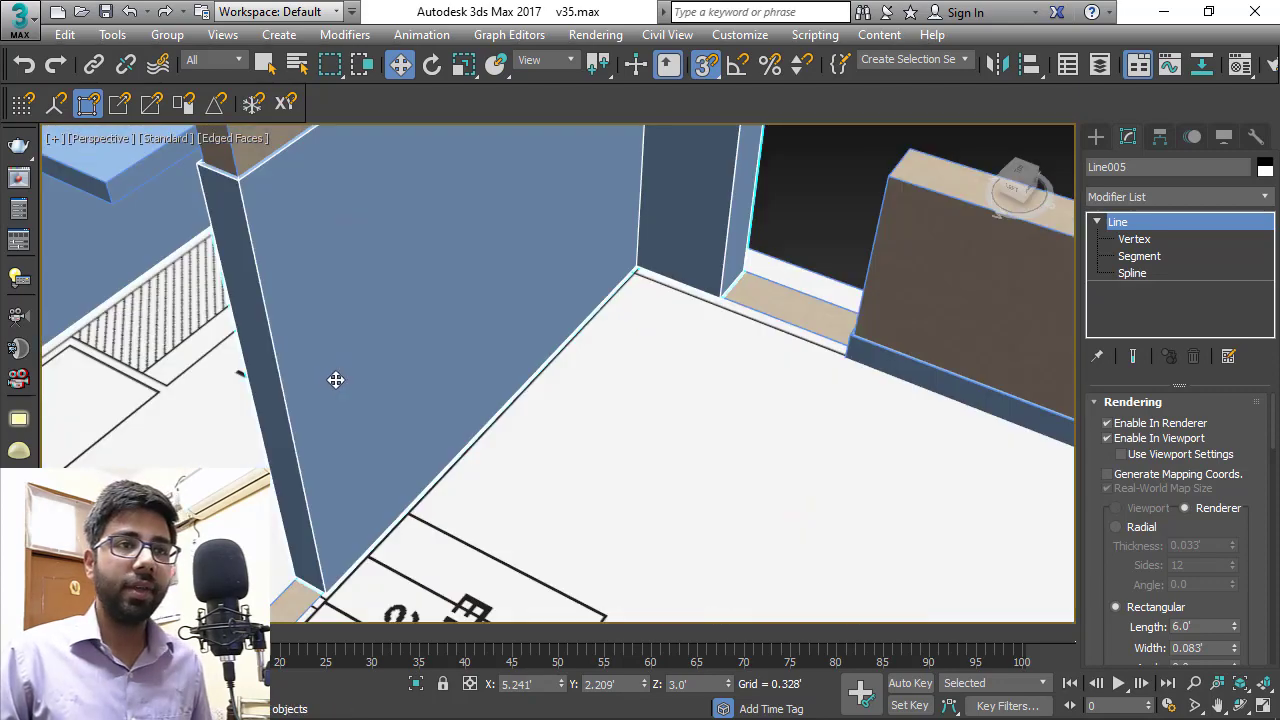
pyautogui.press('F3')
pyautogui.press('1')
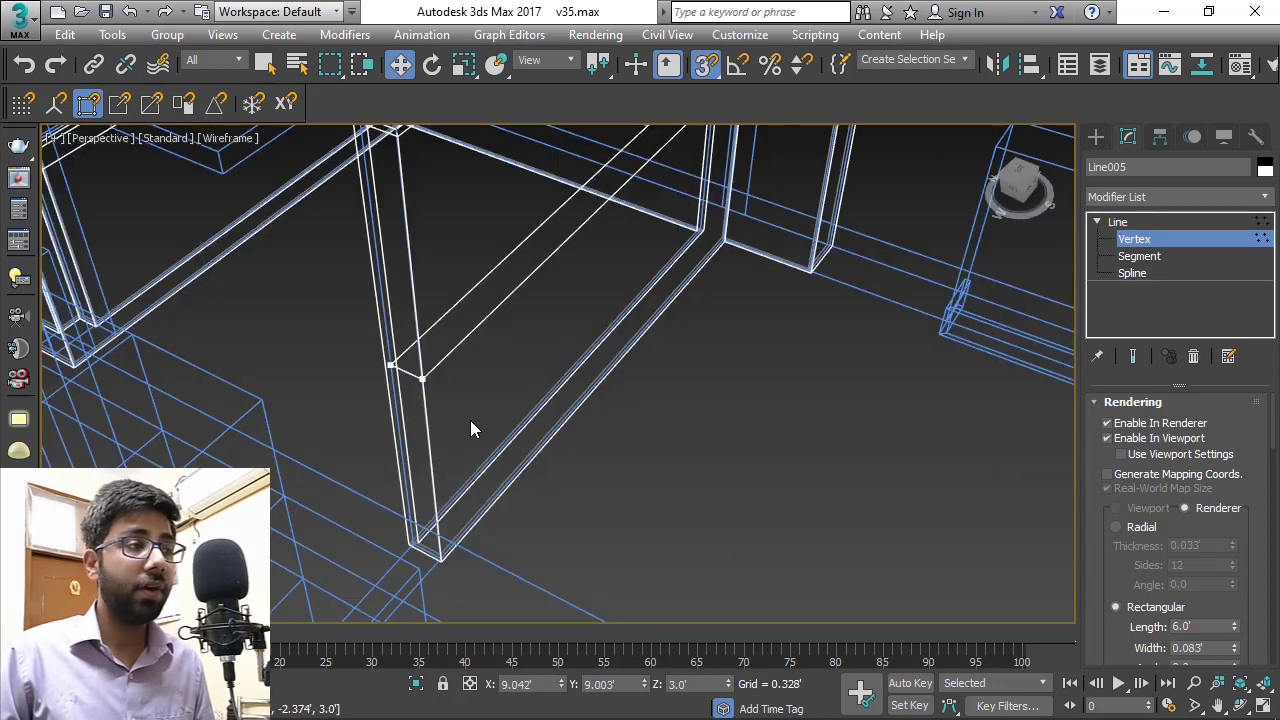
pyautogui.click(421, 379)
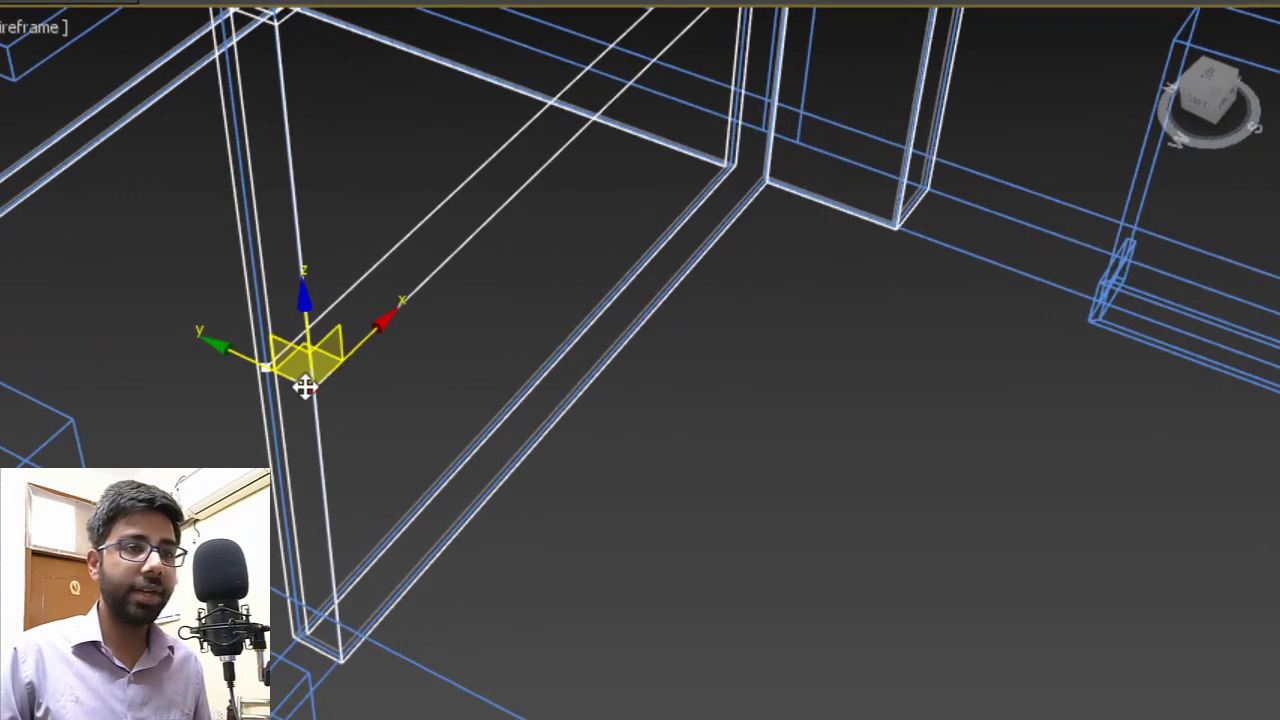
pyautogui.scroll(-10, 1243, 690)
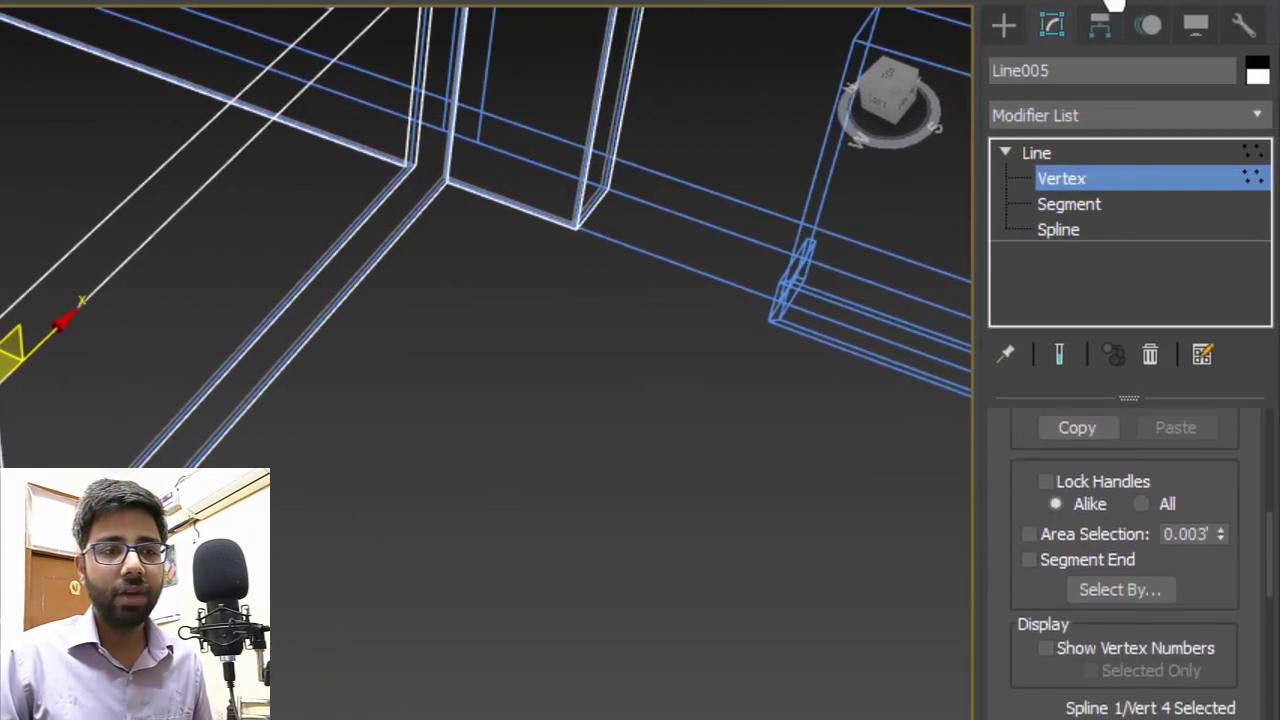
pyautogui.moveTo(1025, 700); pyautogui.dragTo(1080, 6)
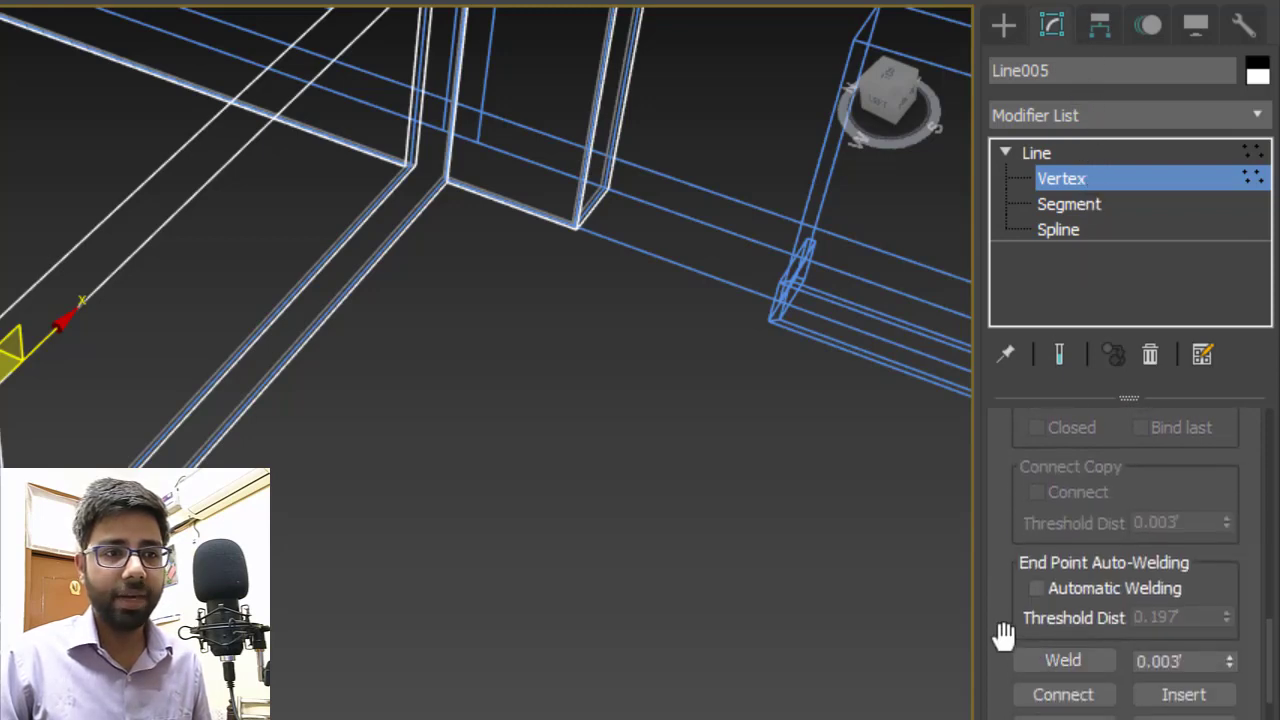
pyautogui.scroll(5, 1150, 600)
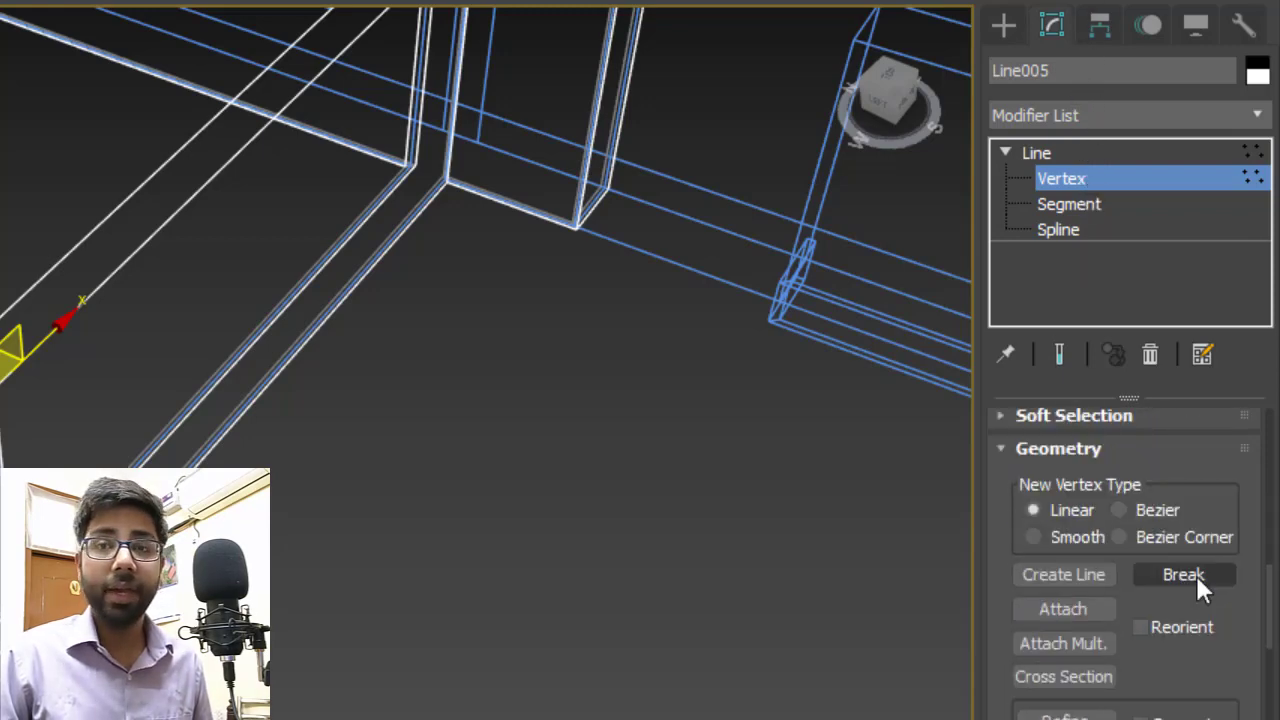
pyautogui.click(1190, 575)
# Detach the parking-side spline of Line005 as a separate shape and leave spline editing.
pyautogui.scroll(3, 5, 393)
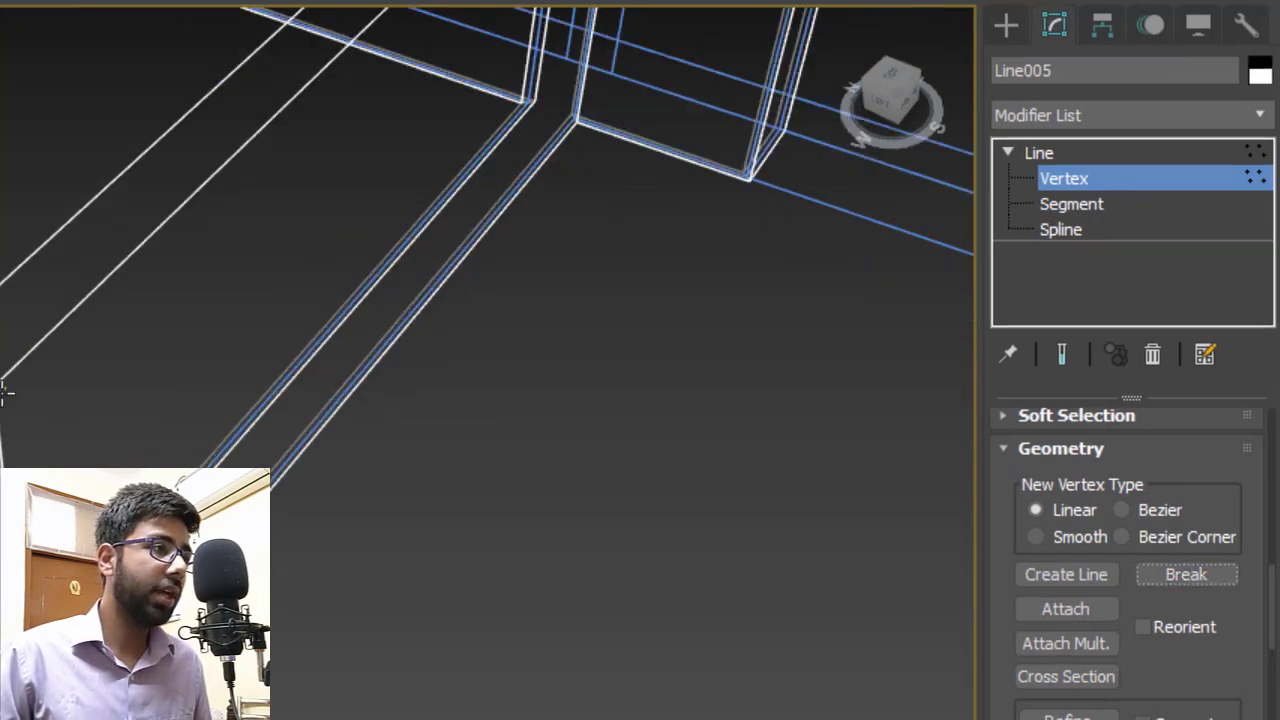
pyautogui.scroll(3, 6, 394)
pyautogui.scroll(-5, 28, 410)
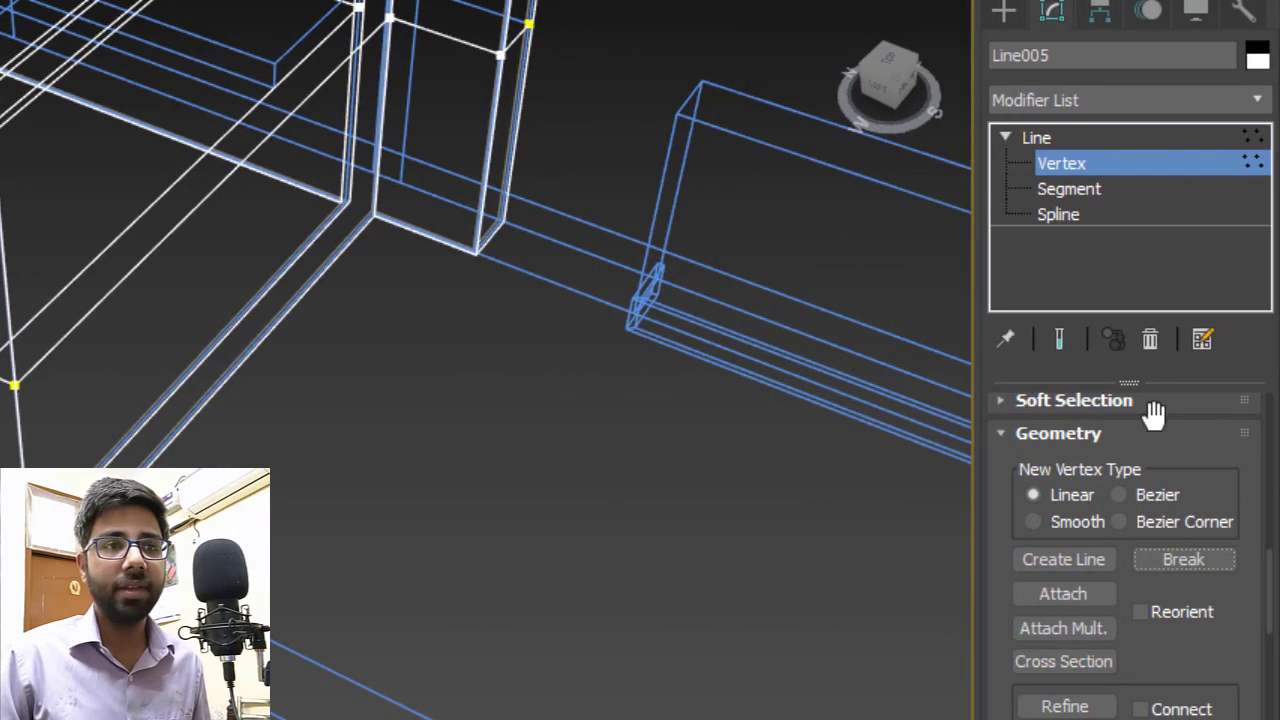
pyautogui.click(1079, 215)
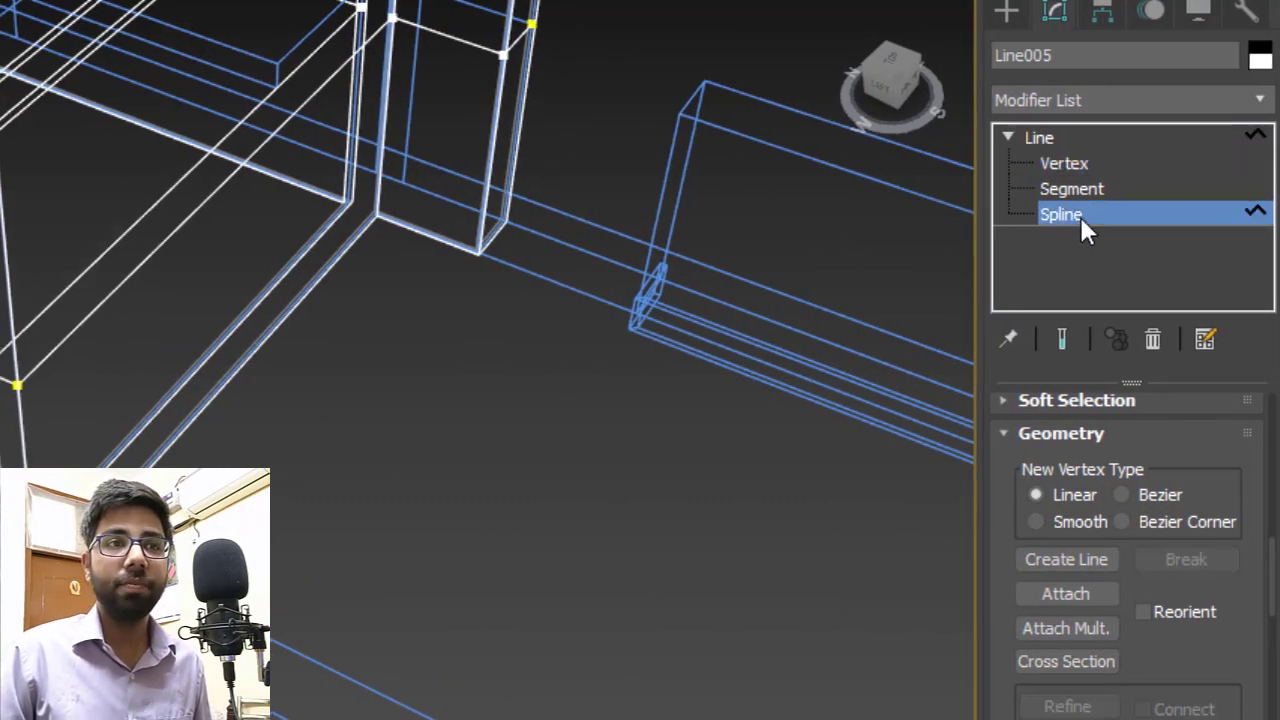
pyautogui.click(83, 308)
pyautogui.scroll(-5, 420, 382)
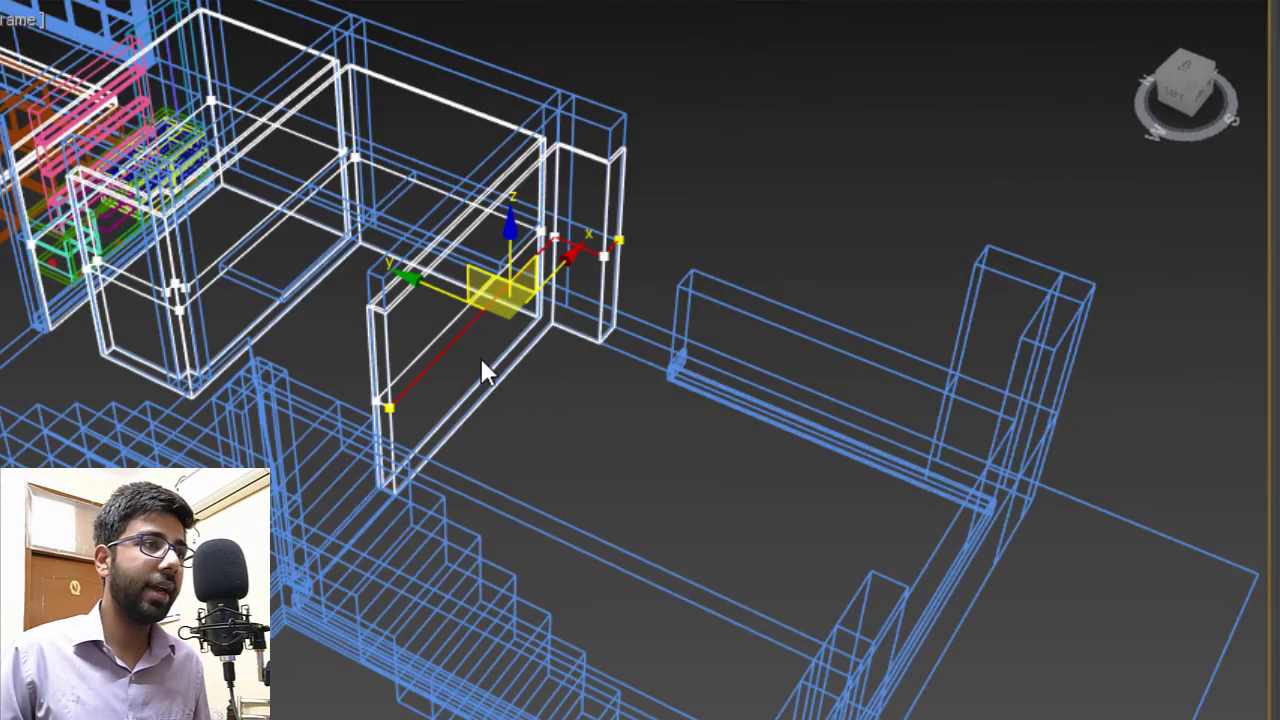
pyautogui.scroll(6, 486, 366)
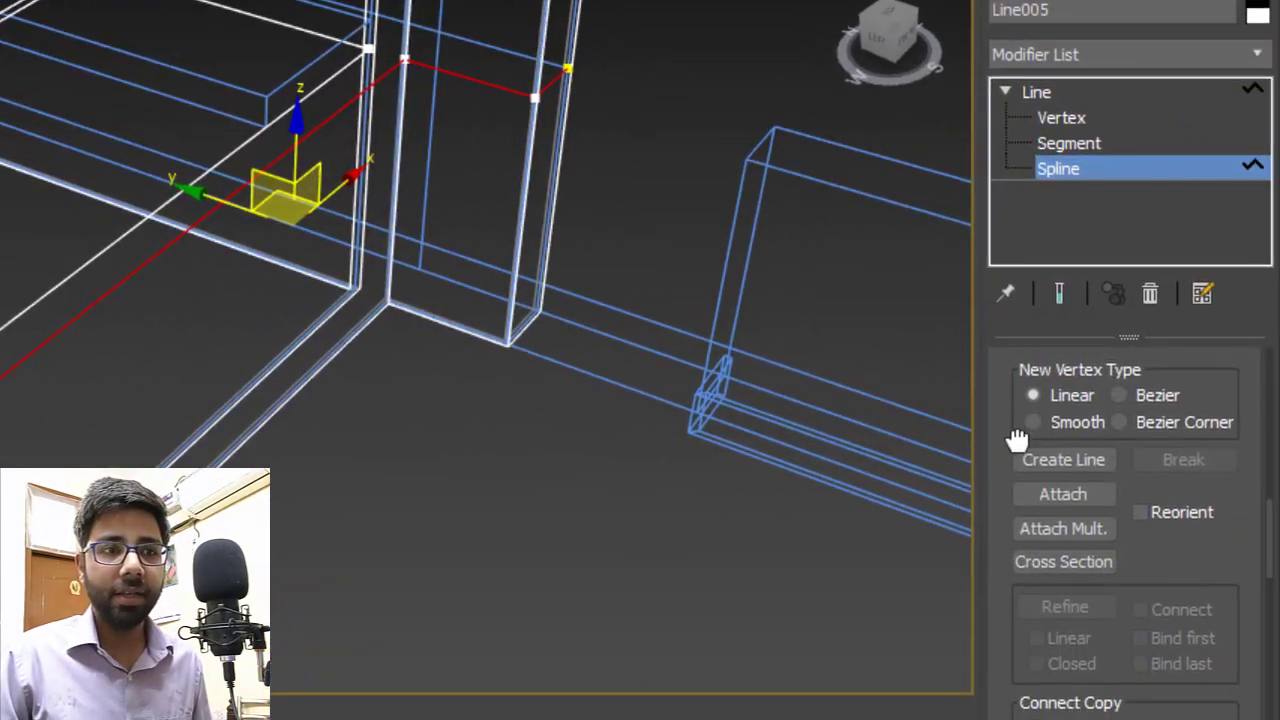
pyautogui.moveTo(1017, 440); pyautogui.dragTo(1018, 451)
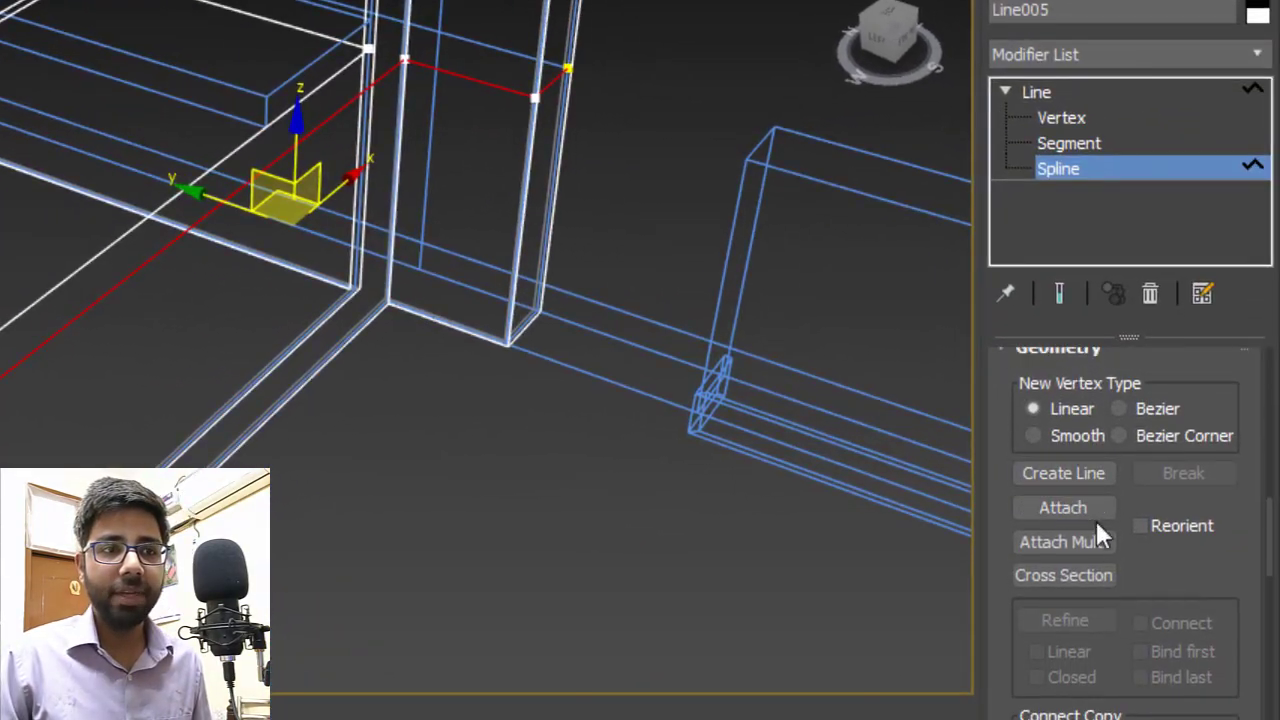
pyautogui.moveTo(1016, 534); pyautogui.dragTo(1082, 50)
pyautogui.moveTo(1002, 700); pyautogui.dragTo(1000, 607)
pyautogui.scroll(-3, 1000, 607)
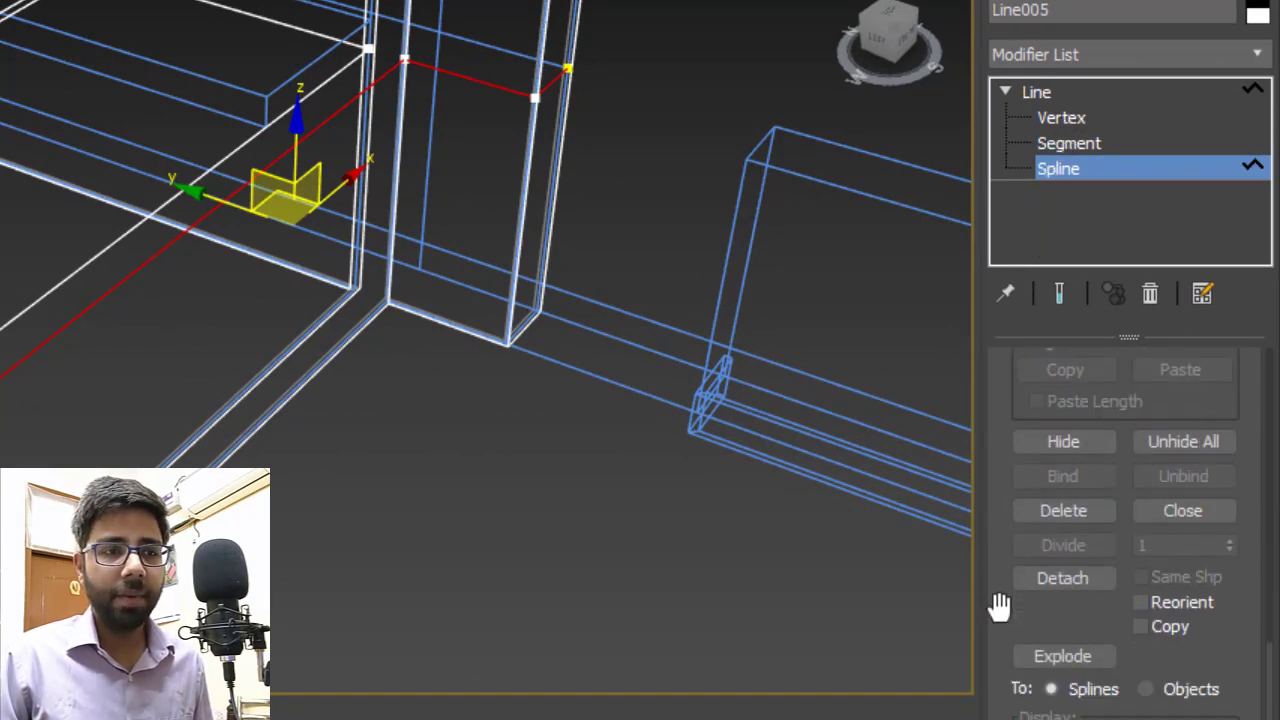
pyautogui.click(1082, 576)
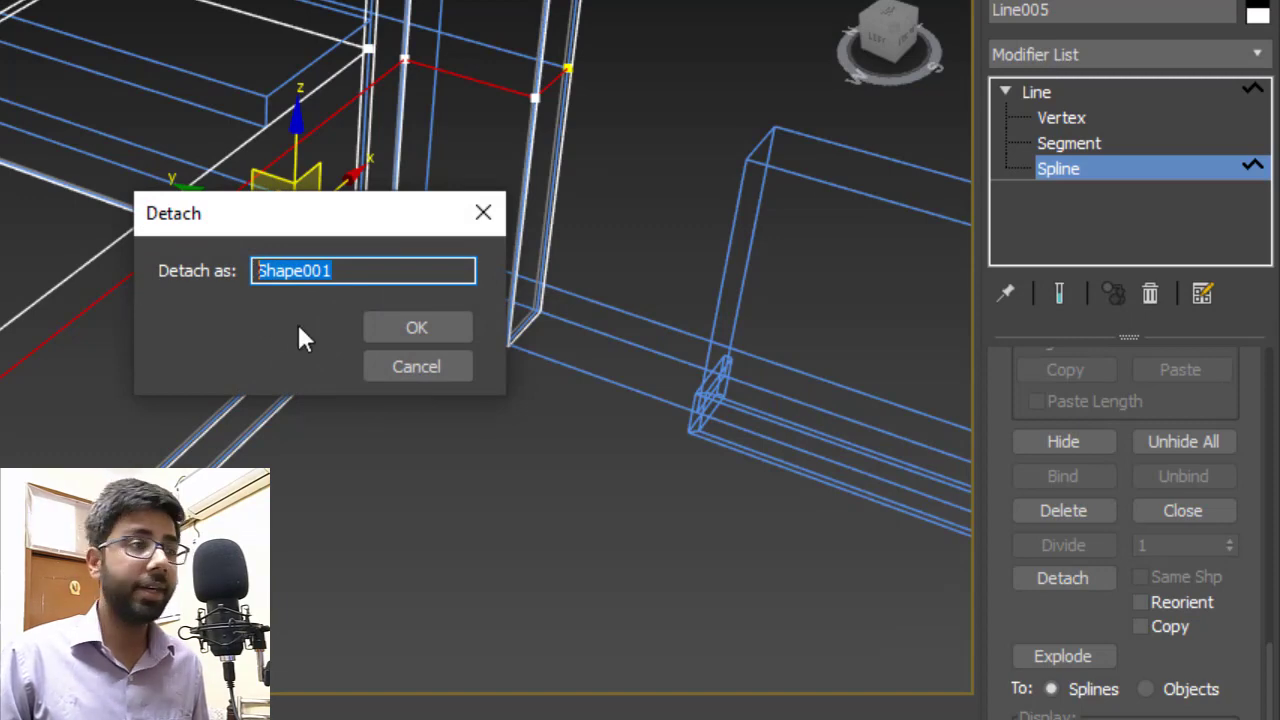
pyautogui.click(405, 329)
pyautogui.click(1107, 172)
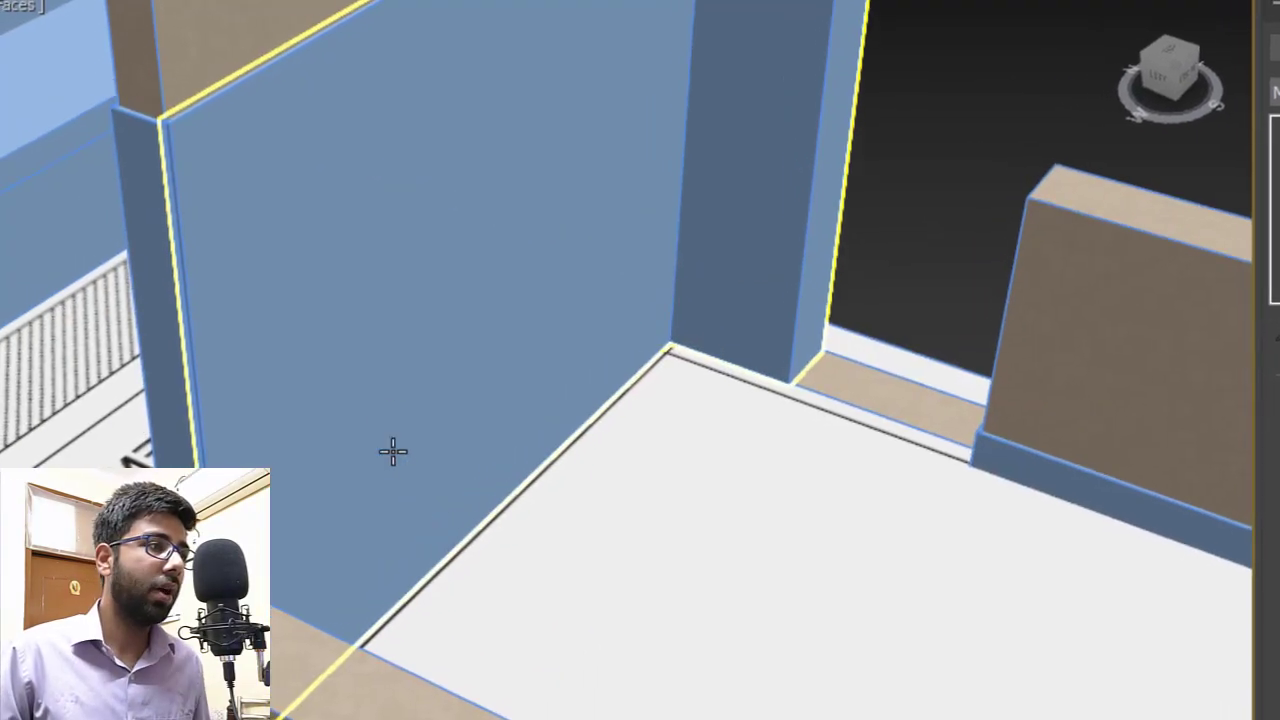
# Select the detached parking-side shape and set its rectangular rendering length to 0.5 ft.
pyautogui.scroll(3, 420, 427)
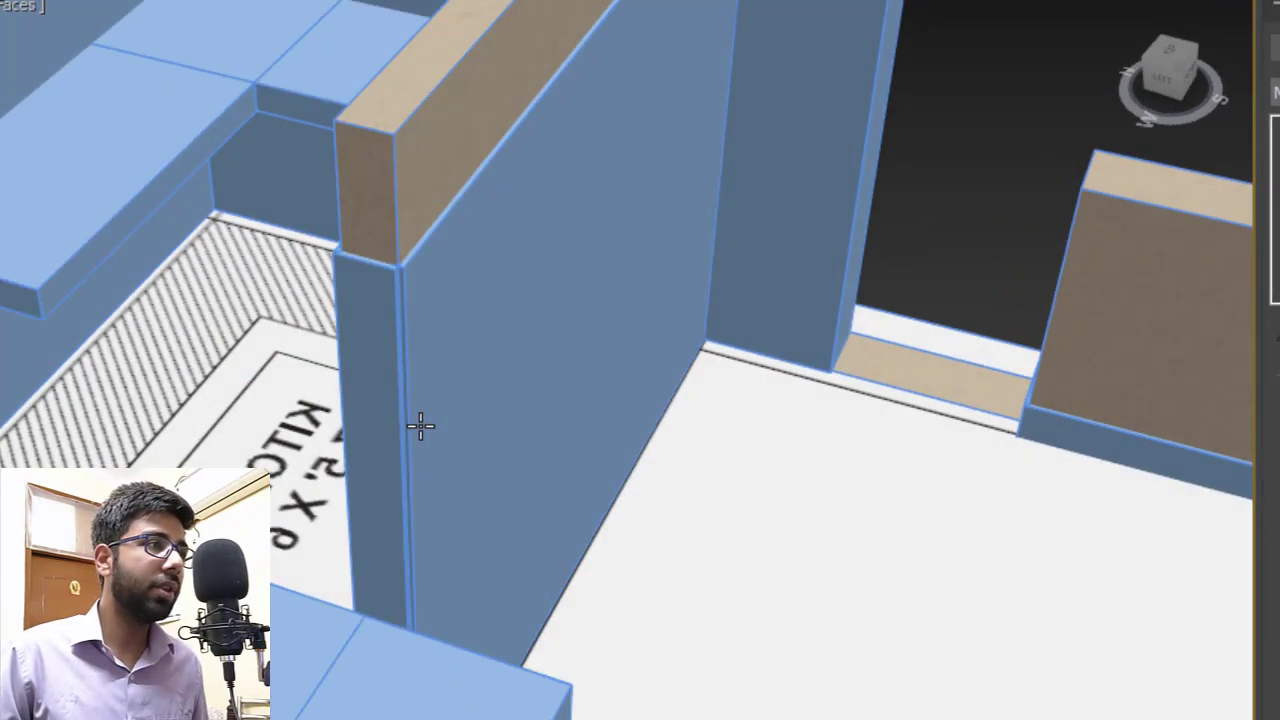
pyautogui.click(514, 297)
pyautogui.click(351, 310)
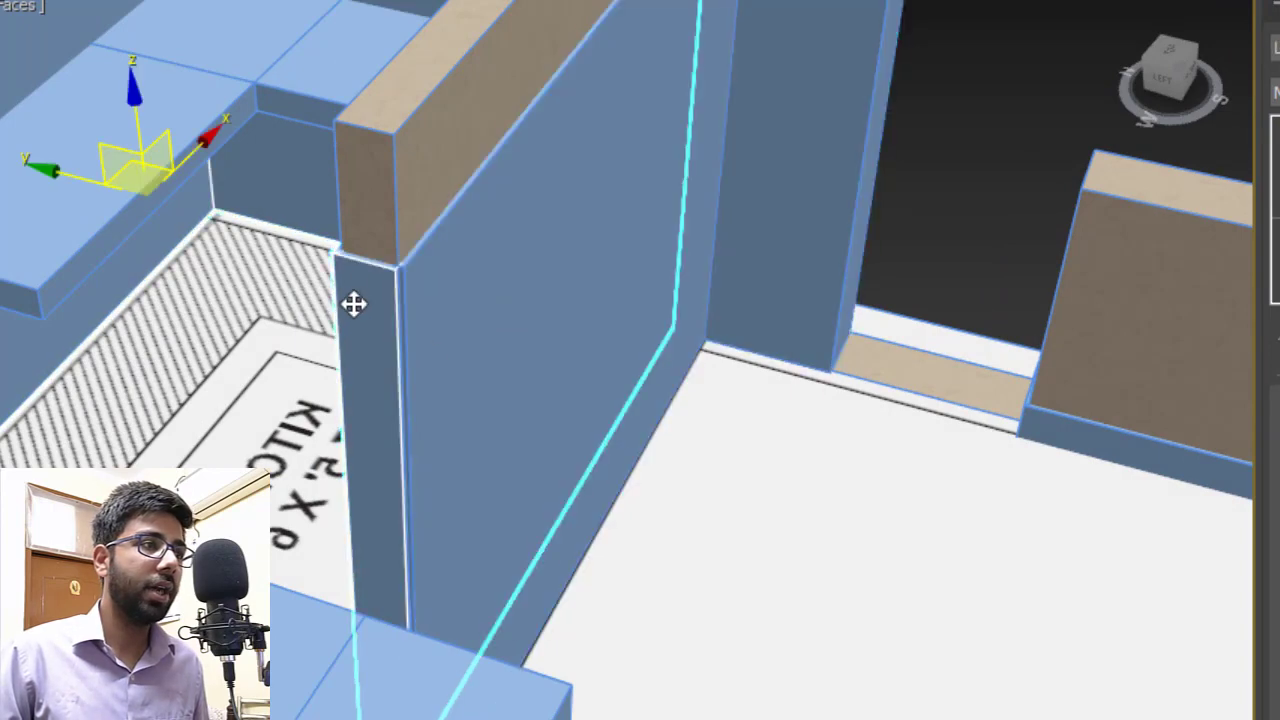
pyautogui.keyDown('alt'); pyautogui.moveTo(477, 305); pyautogui.dragTo(442, 330, button='middle'); pyautogui.keyUp('alt')
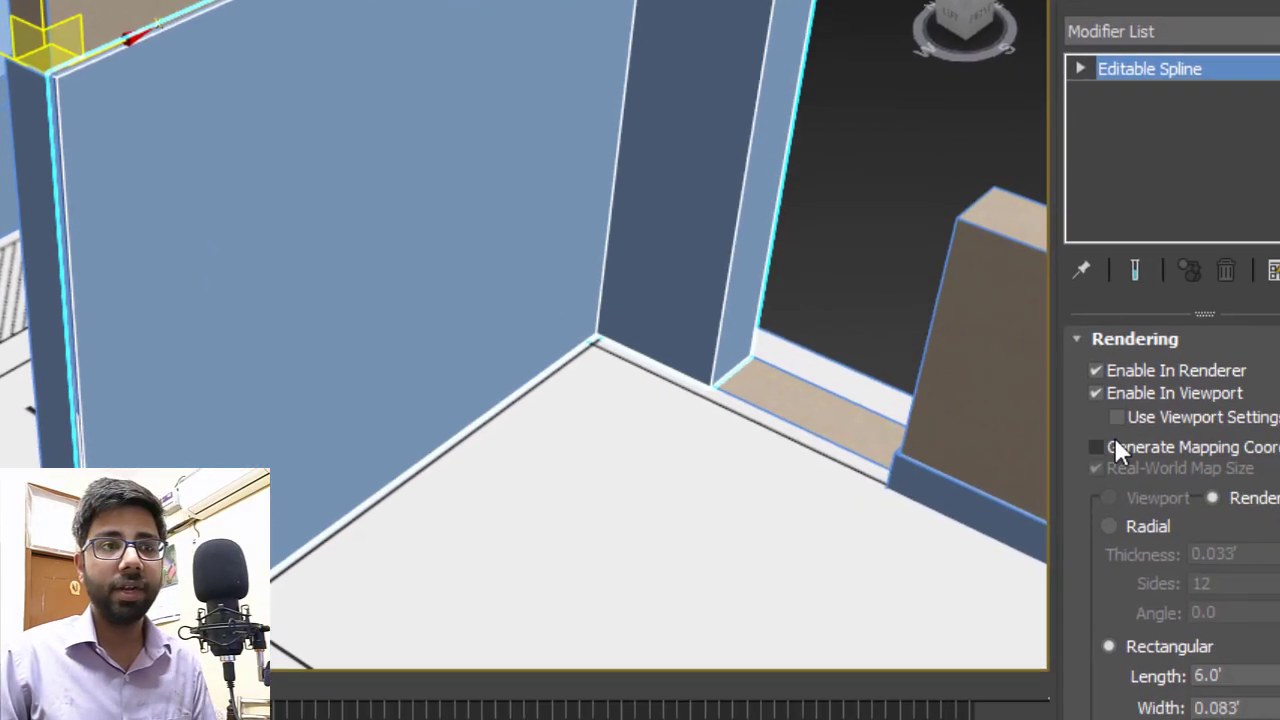
pyautogui.moveTo(1000, 364); pyautogui.dragTo(1003, 194)
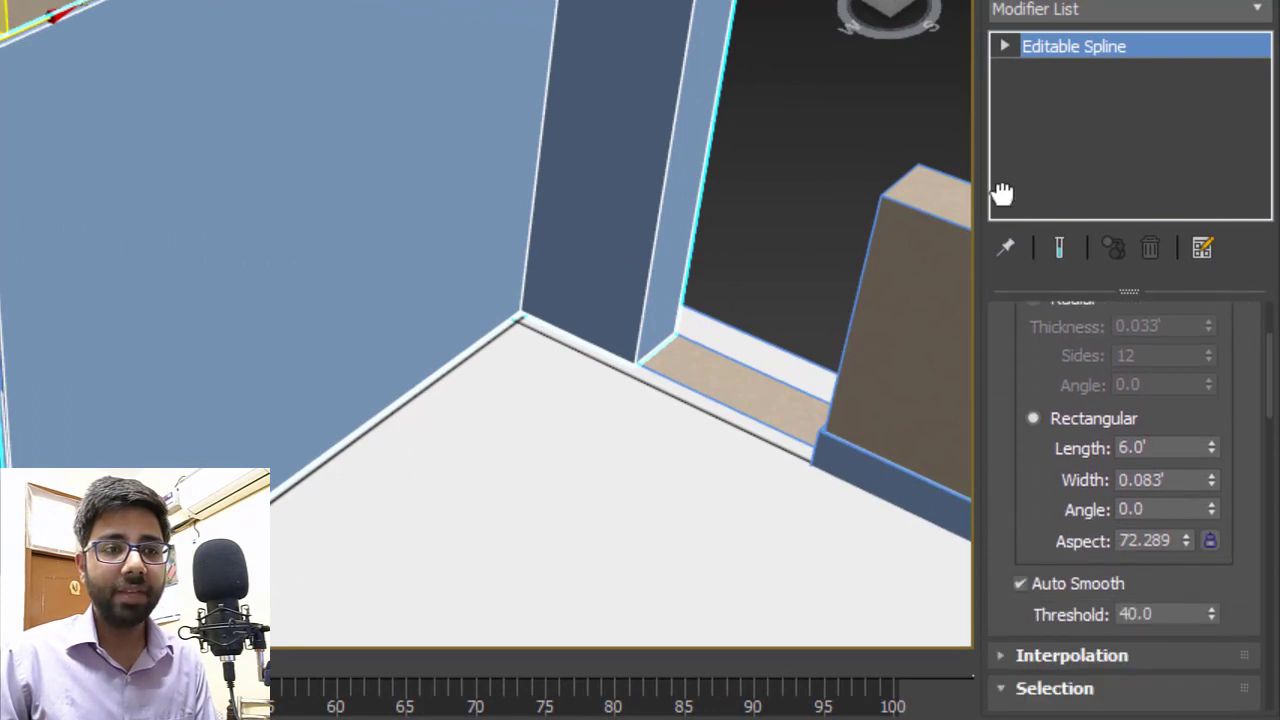
pyautogui.doubleClick(1172, 448)
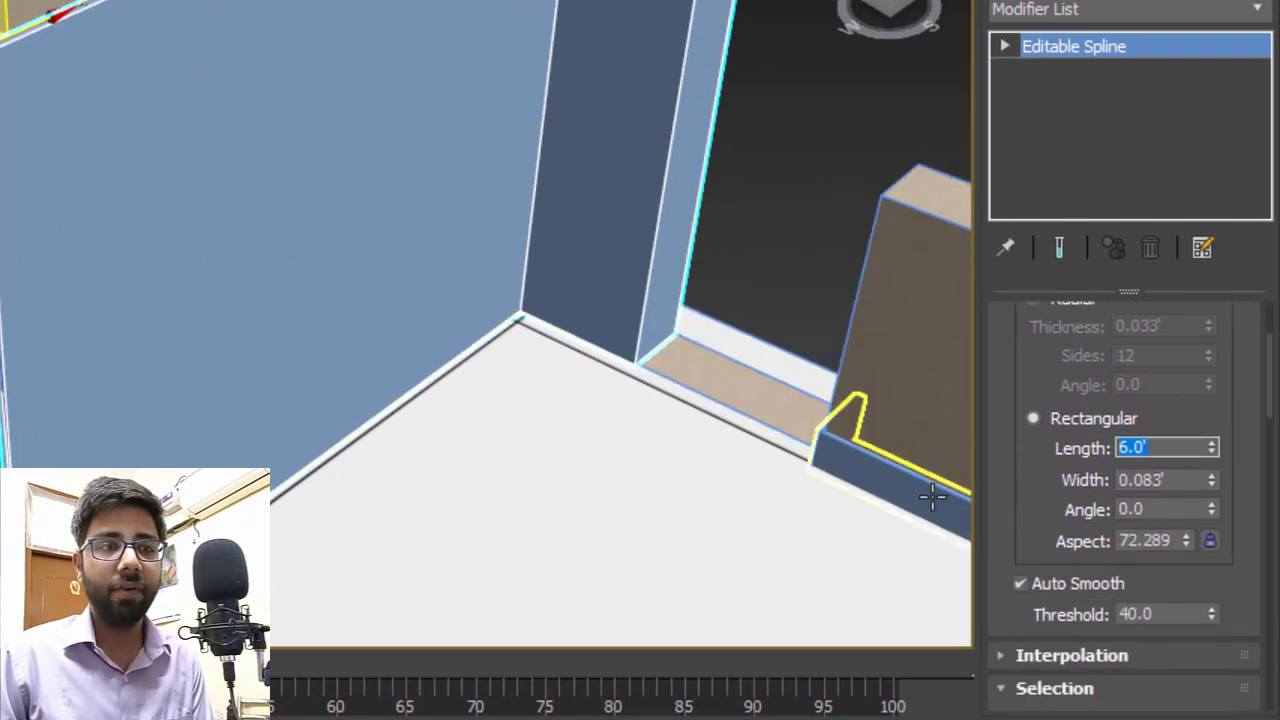
pyautogui.write('0.5')
pyautogui.press('Return')
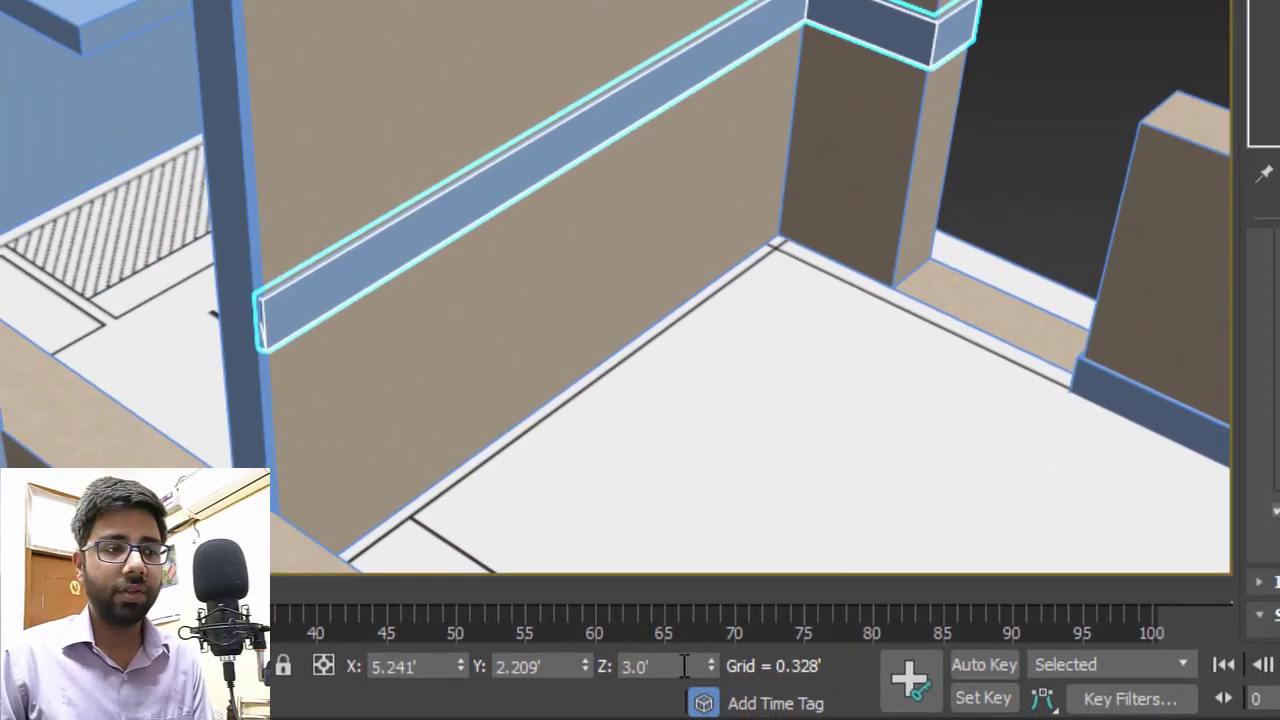
# Set the Z position of the parking-side skirting shape to 0.
pyautogui.doubleClick(687, 666)
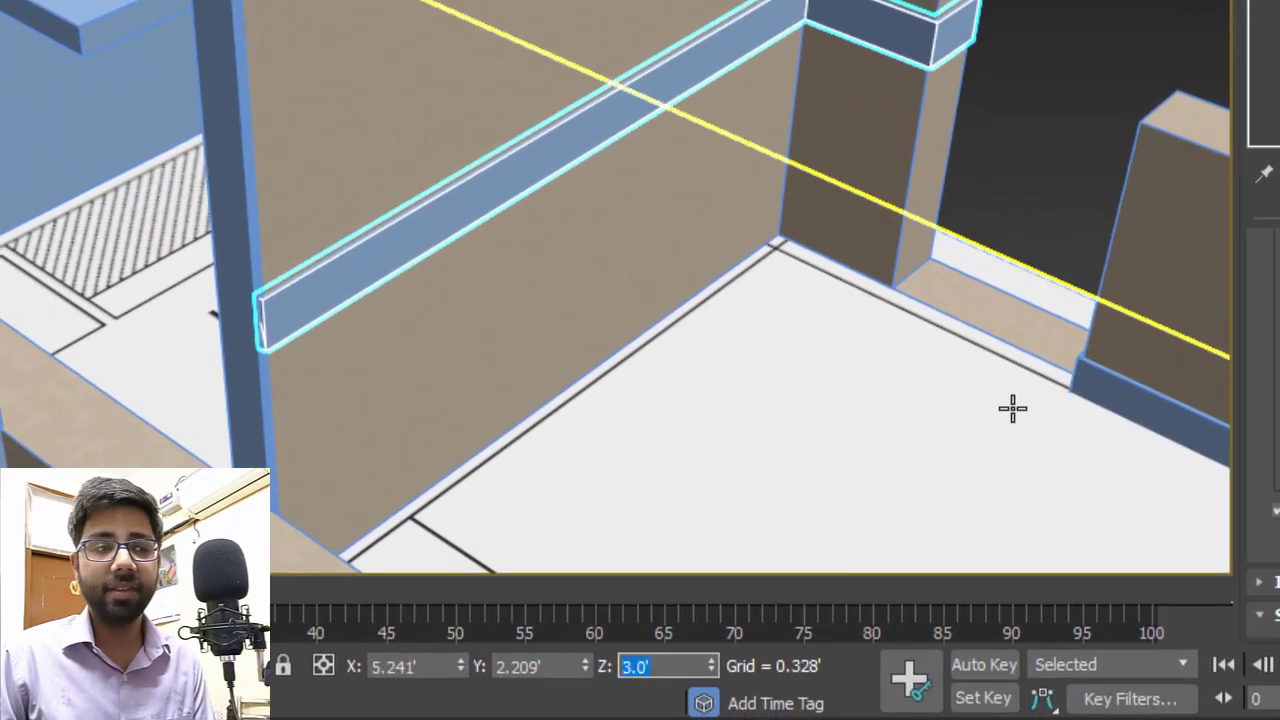
pyautogui.write('0')
pyautogui.press('Return')
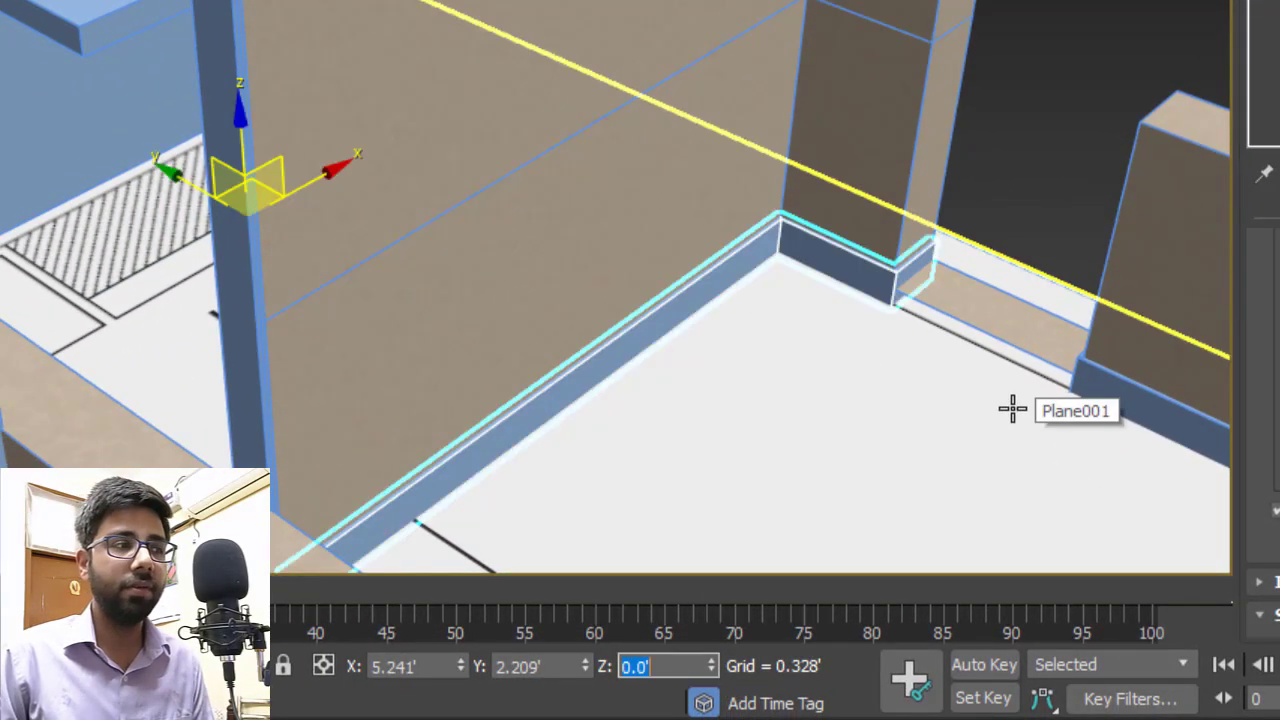
pyautogui.scroll(-5, 669, 331)
pyautogui.keyDown('alt'); pyautogui.moveTo(669, 386); pyautogui.dragTo(563, 272, button='middle'); pyautogui.keyUp('alt')
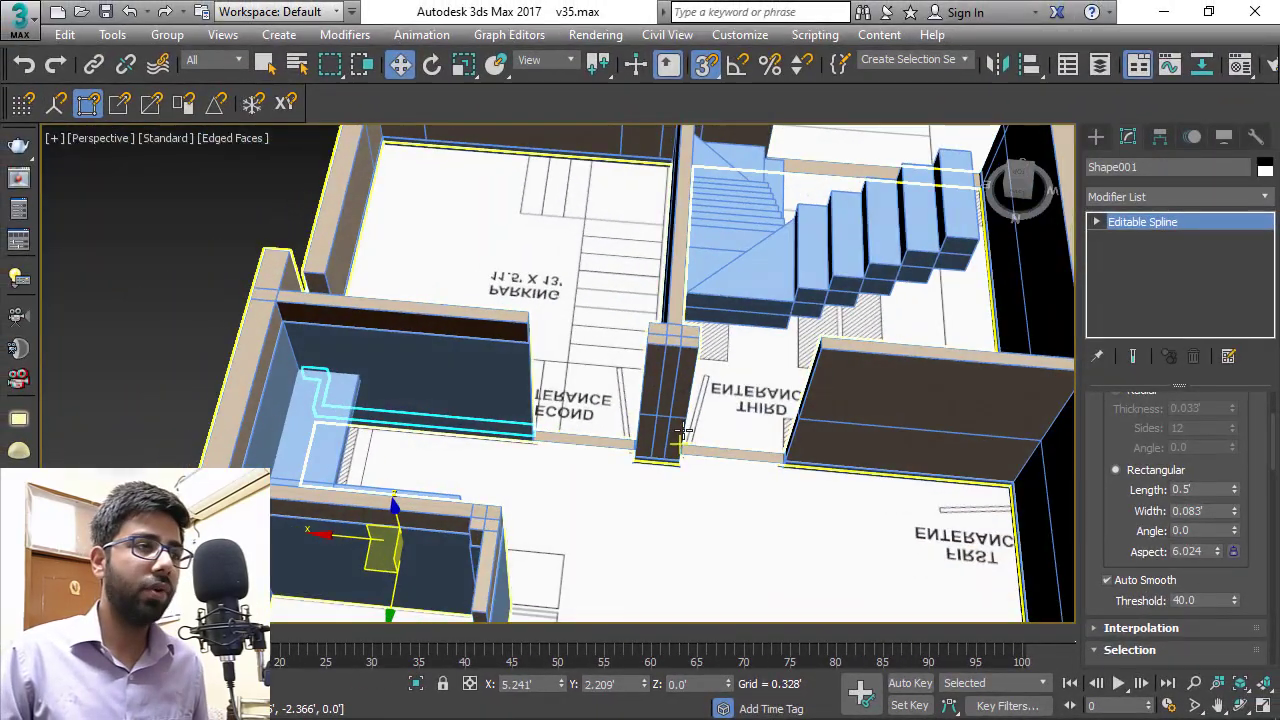
# Create a box about 4.25 ft wide, 0.69 ft long and 3.5 ft high on the floor in front of the third entrance.
pyautogui.moveTo(673, 424); pyautogui.dragTo(366, 342, button='middle')
pyautogui.keyDown('alt'); pyautogui.moveTo(458, 355); pyautogui.dragTo(479, 360, button='middle'); pyautogui.keyUp('alt')
pyautogui.scroll(5, 479, 362)
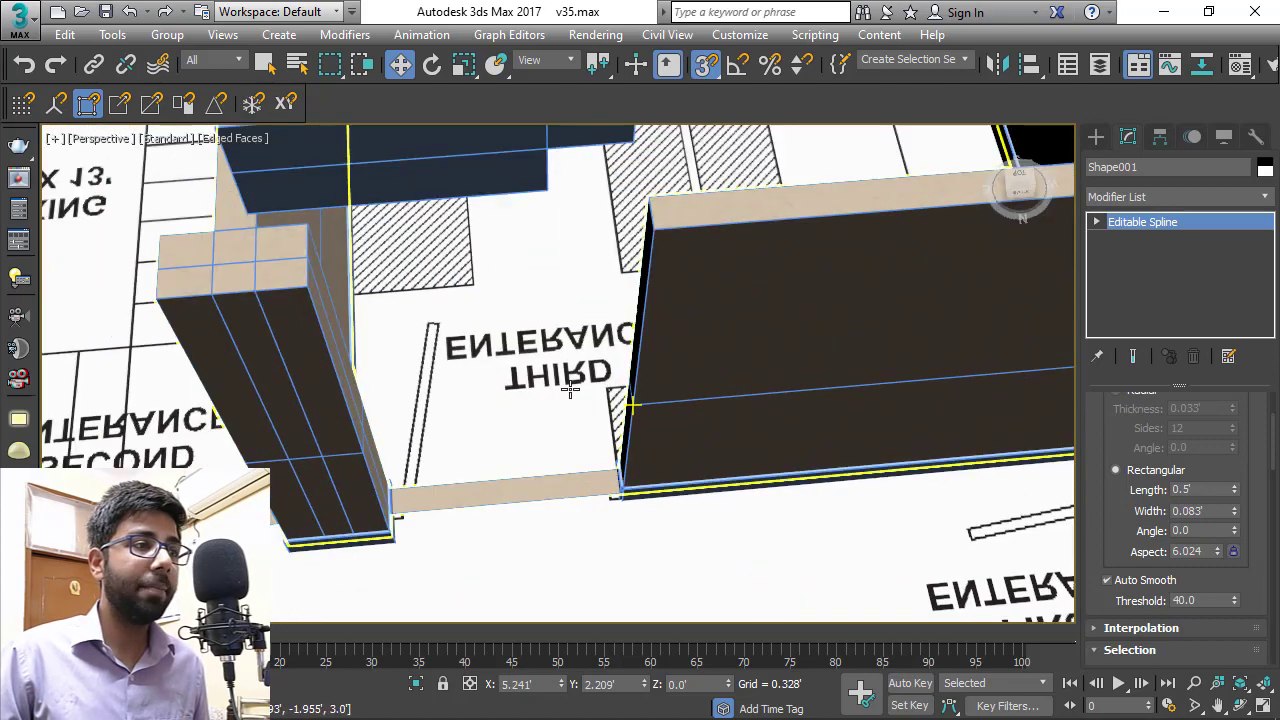
pyautogui.scroll(-5, 560, 400)
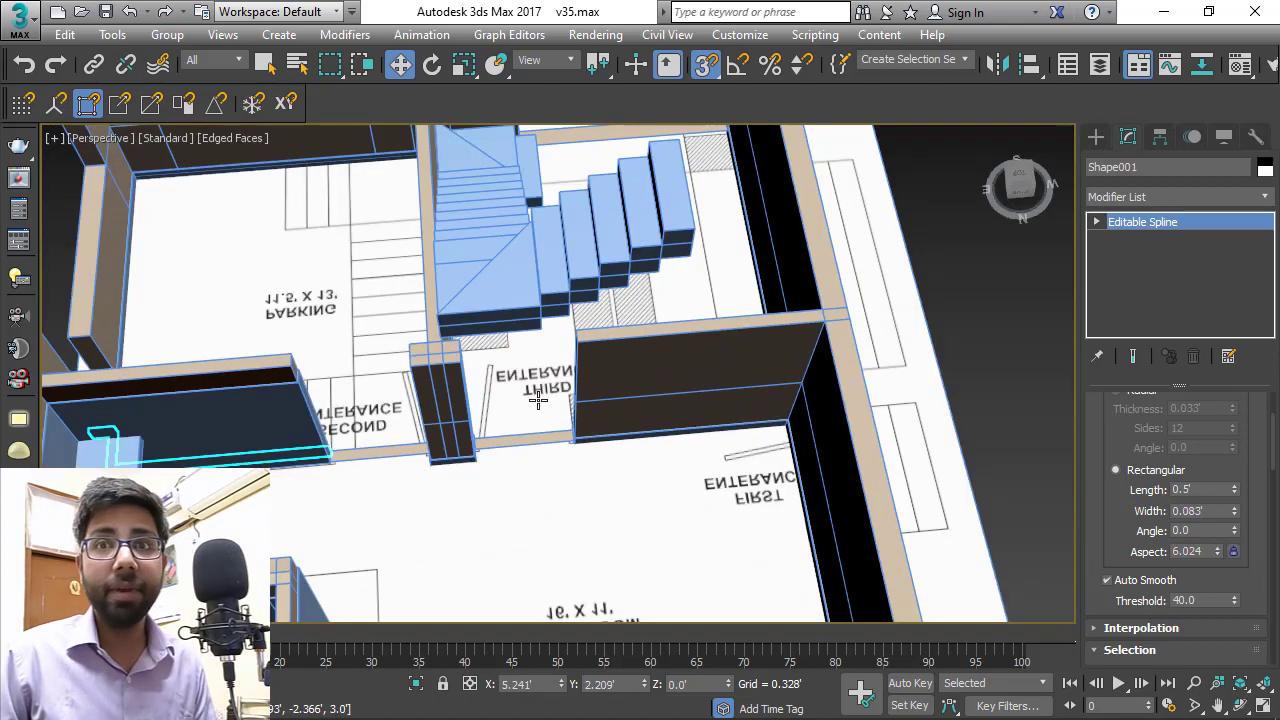
pyautogui.scroll(5, 537, 399)
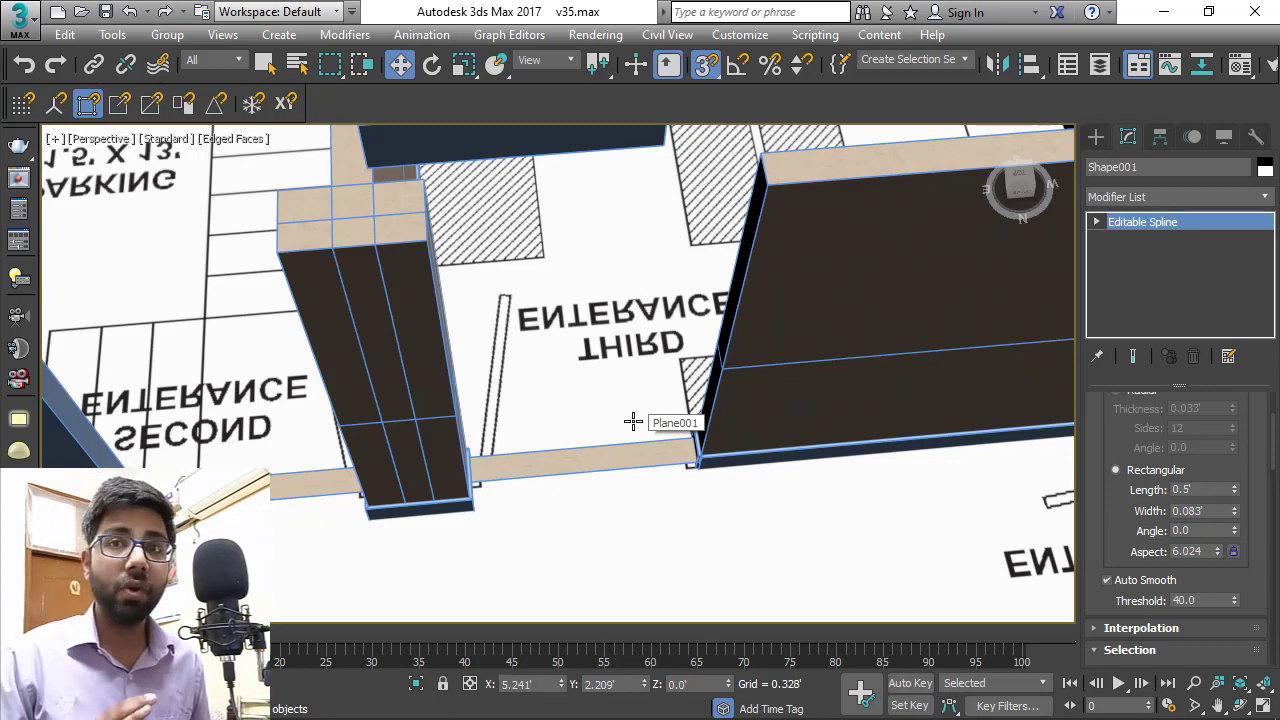
pyautogui.click(1096, 136)
pyautogui.click(1130, 271)
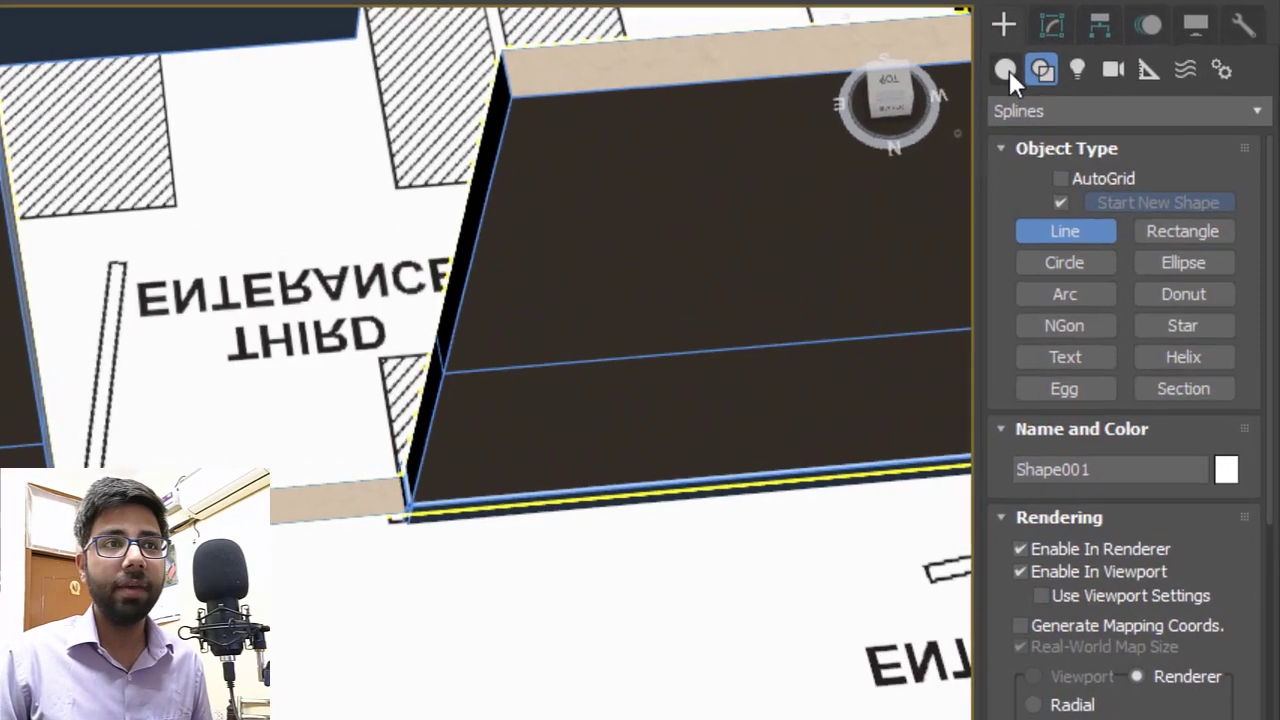
pyautogui.click(1008, 71)
pyautogui.click(1082, 211)
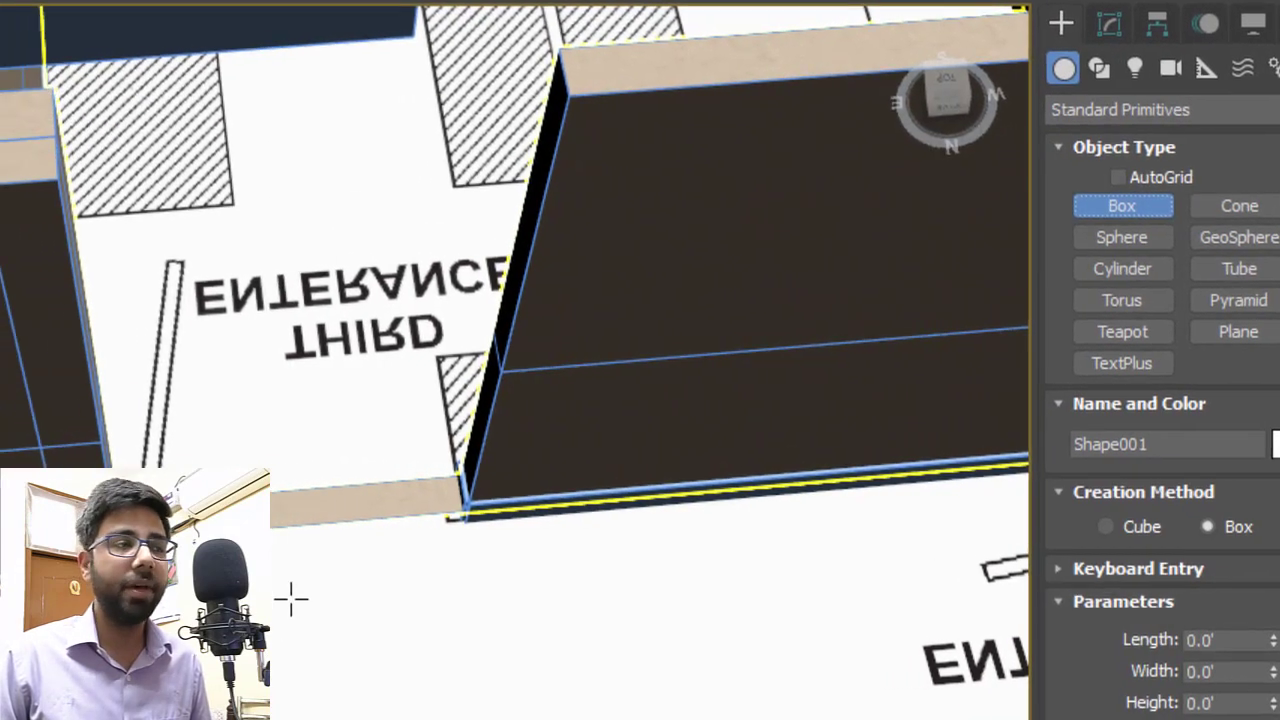
pyautogui.moveTo(316, 590); pyautogui.dragTo(745, 568)
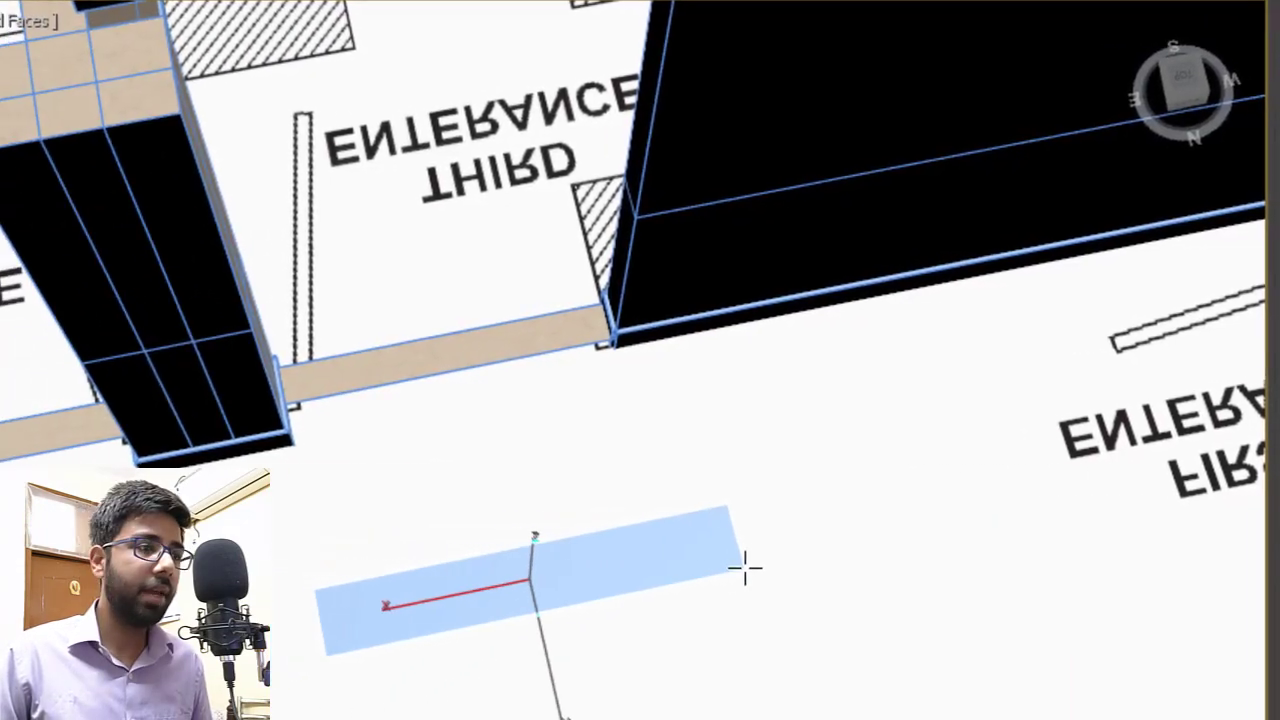
pyautogui.click(840, 211)
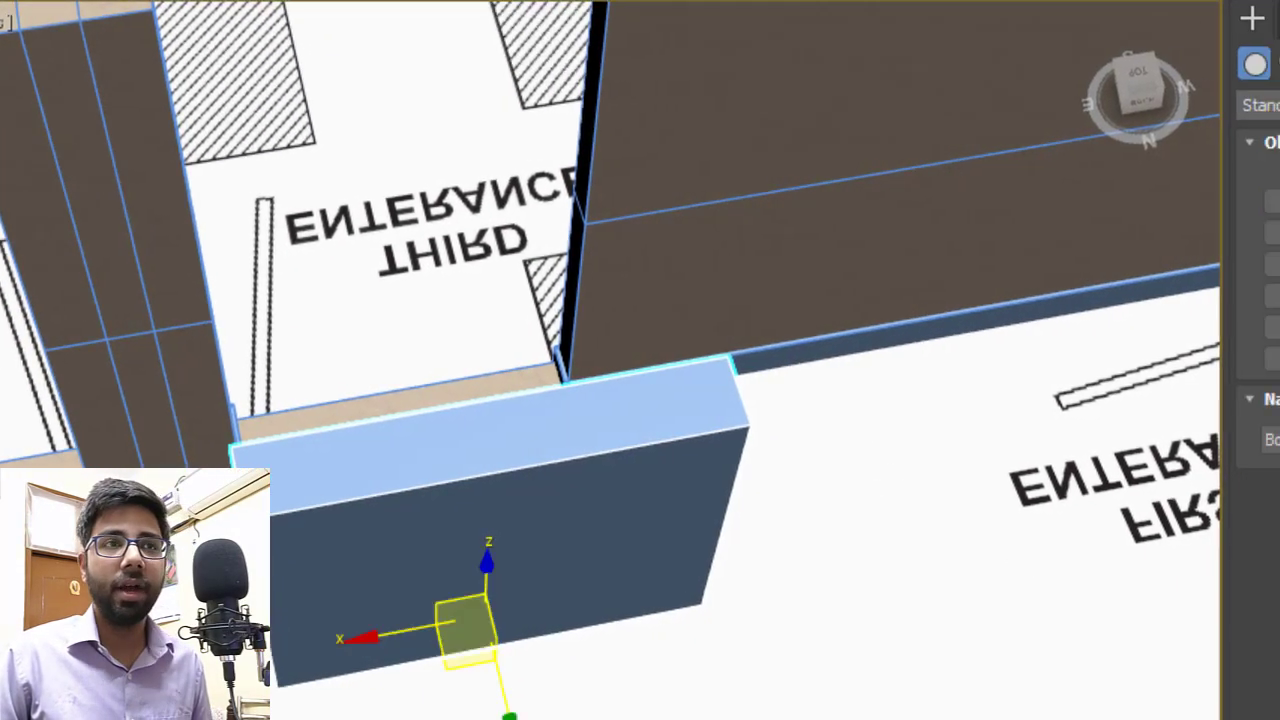
# Set the box's width to 3.5 ft, its height to 7 ft and its length to 4 inches.
pyautogui.click(1071, 23)
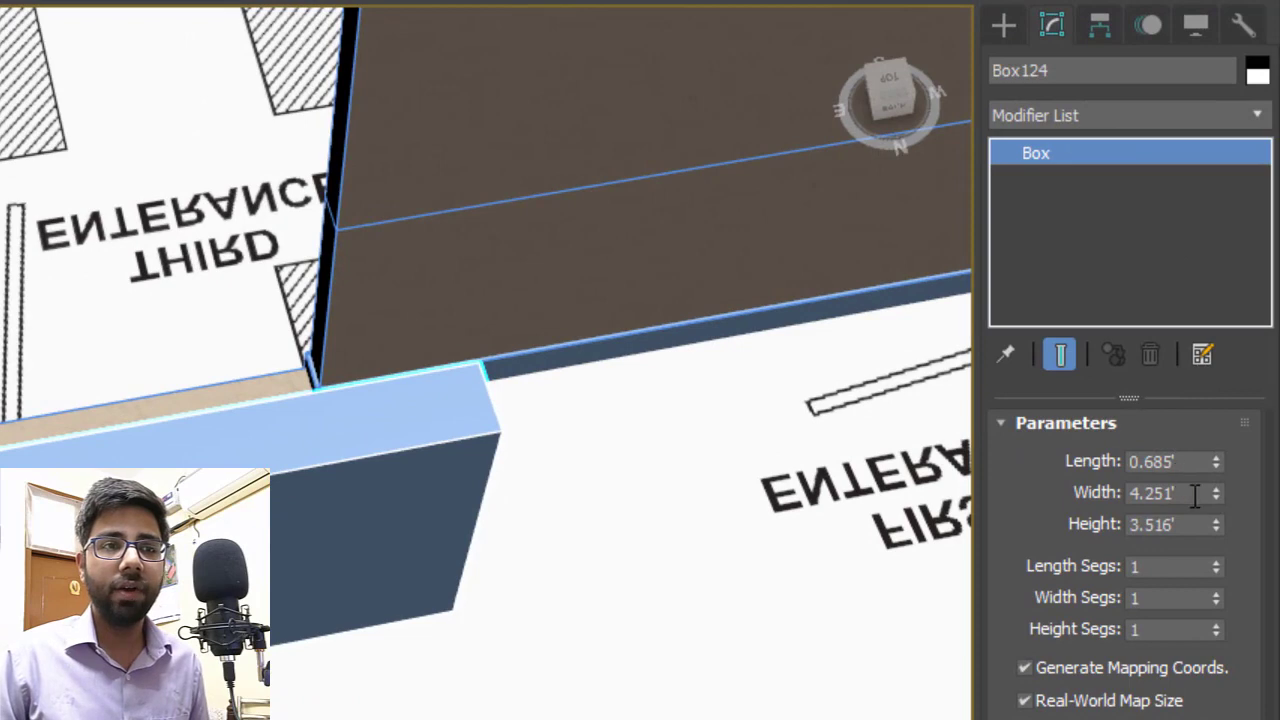
pyautogui.moveTo(1194, 497); pyautogui.dragTo(1035, 492)
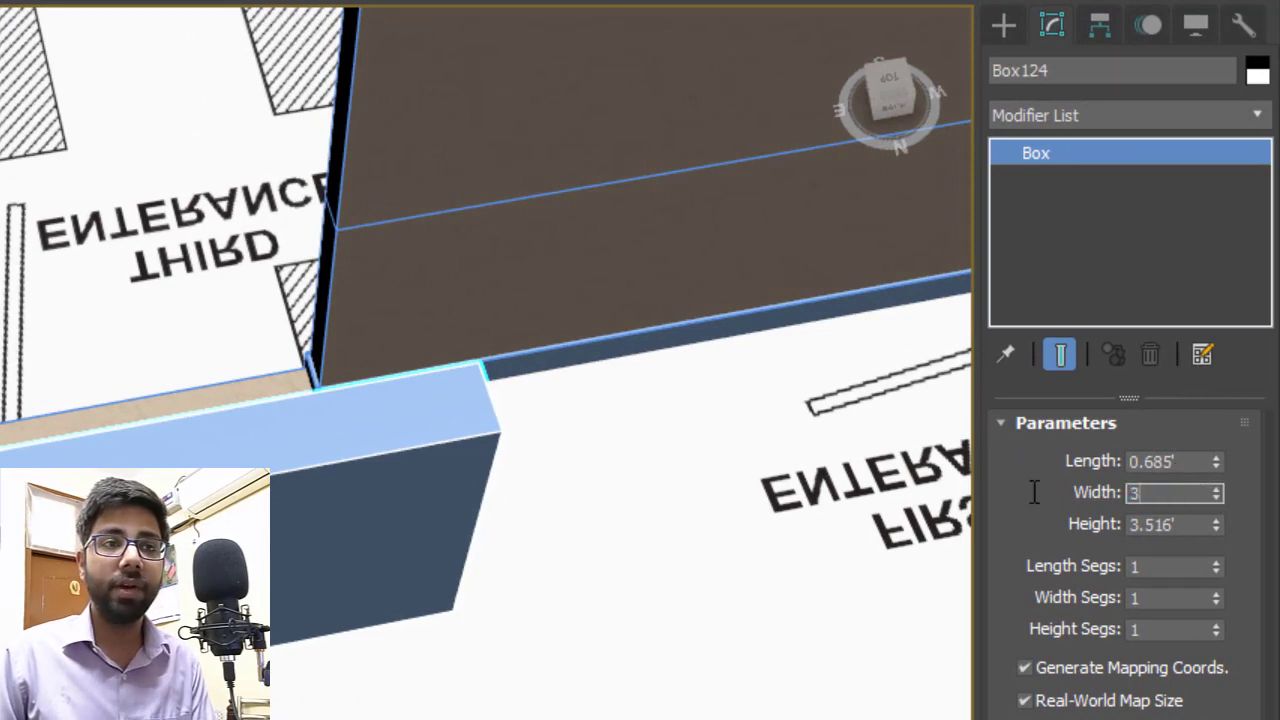
pyautogui.write('3.5')
pyautogui.press('Return')
pyautogui.press('Tab')
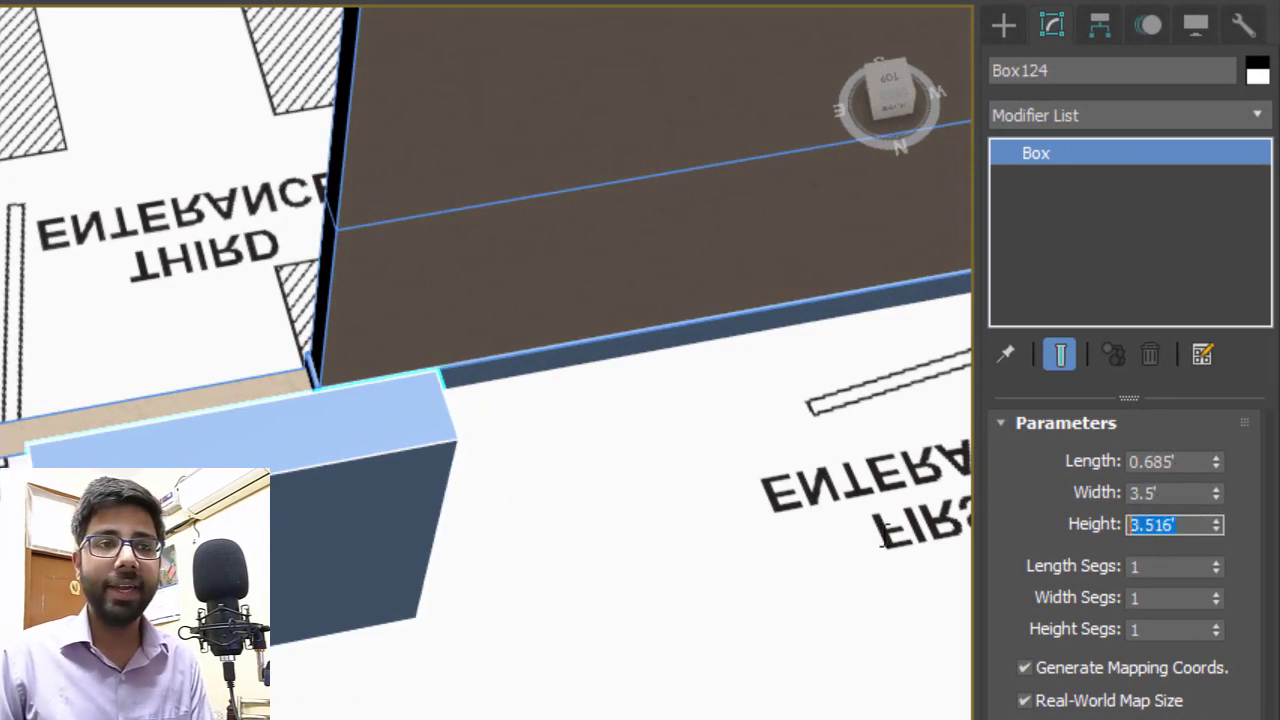
pyautogui.write('7')
pyautogui.press('Return')
pyautogui.click(1188, 461)
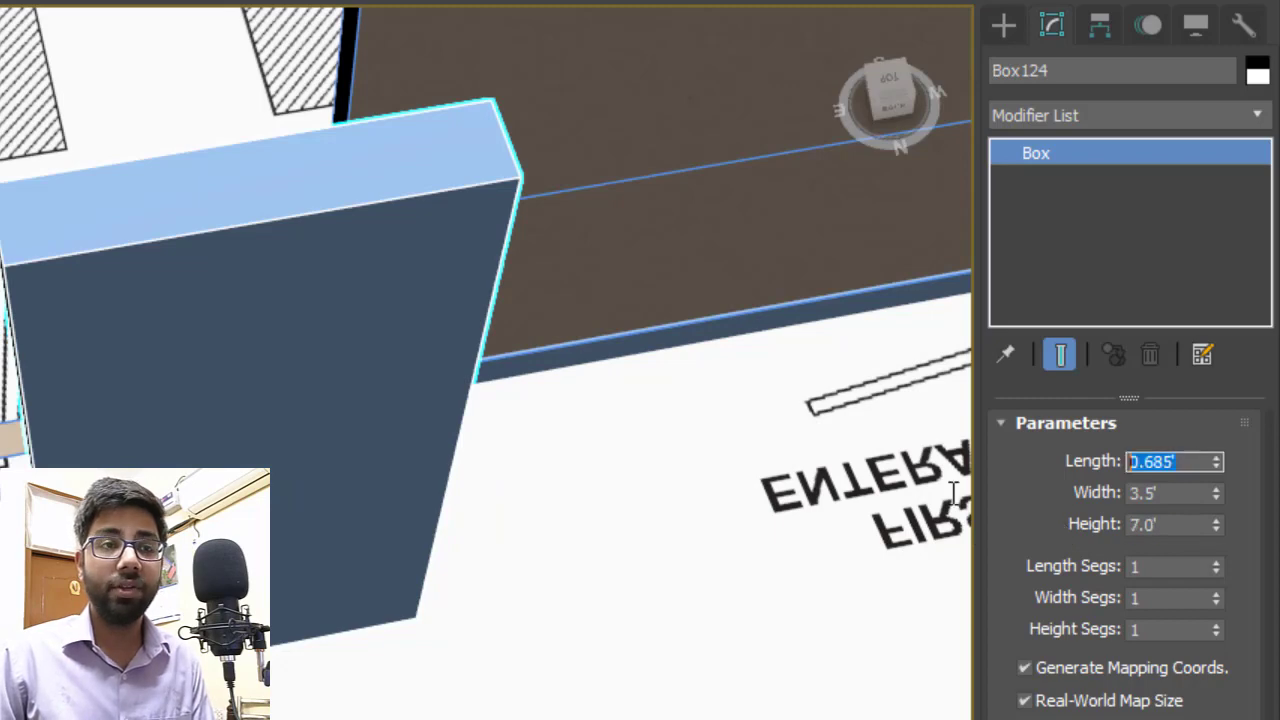
pyautogui.write('4"')
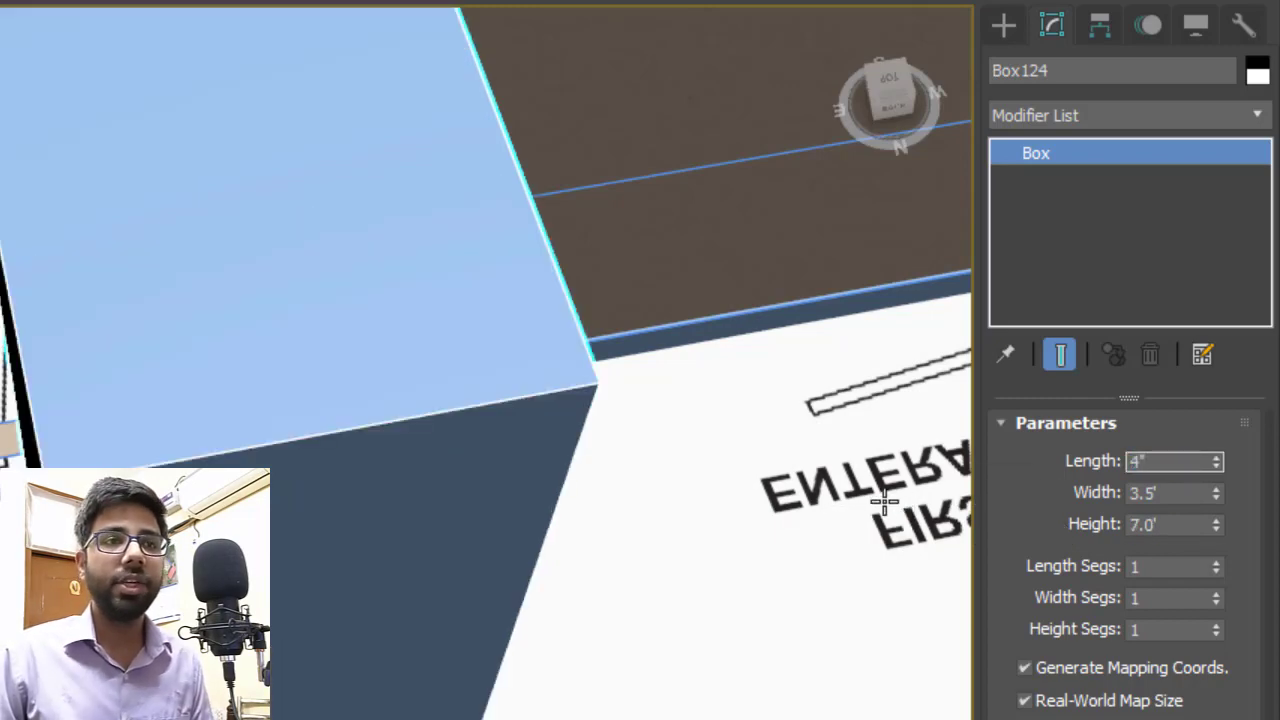
pyautogui.press('Return')
pyautogui.scroll(-3, 870, 508)
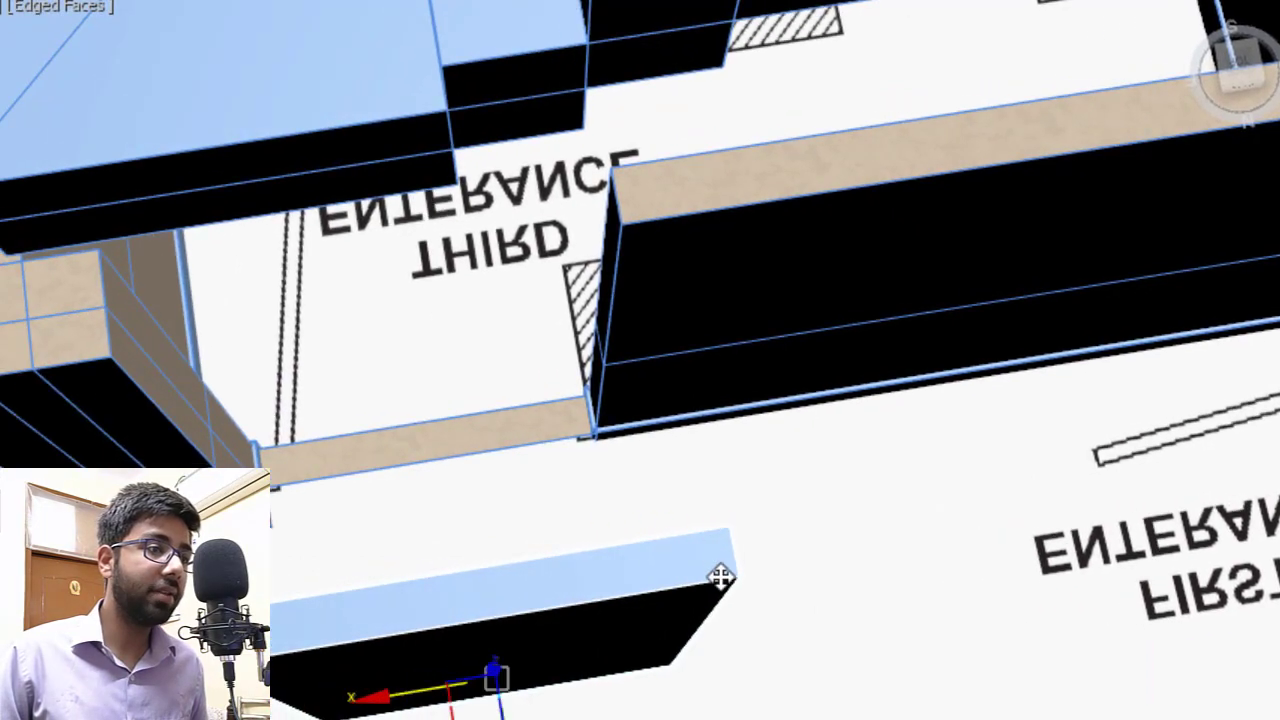
# Snap the box's top corner to the top corner of the wall end beside the third entrance.
pyautogui.moveTo(727, 528); pyautogui.dragTo(607, 172)
pyautogui.keyDown('alt'); pyautogui.moveTo(602, 308); pyautogui.dragTo(580, 334, button='middle'); pyautogui.keyUp('alt')
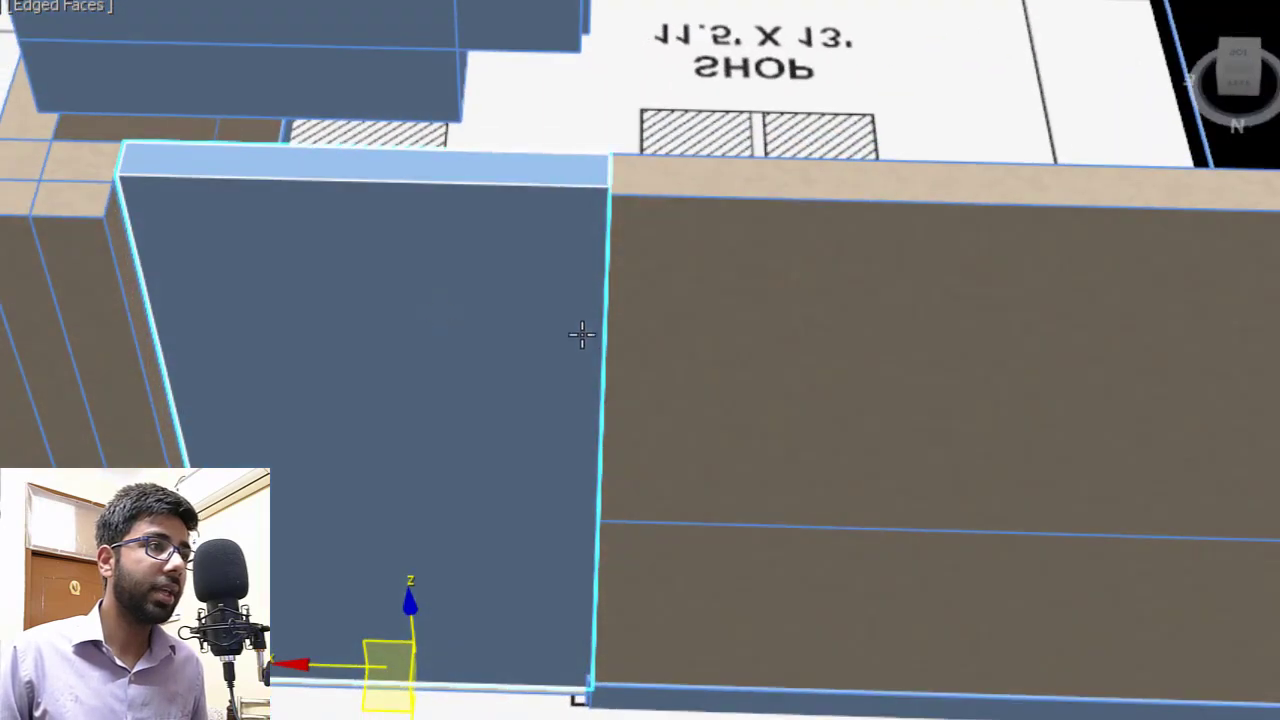
pyautogui.moveTo(435, 313); pyautogui.dragTo(500, 357, button='middle')
pyautogui.keyDown('alt'); pyautogui.moveTo(500, 357); pyautogui.dragTo(536, 352, button='middle'); pyautogui.keyUp('alt')
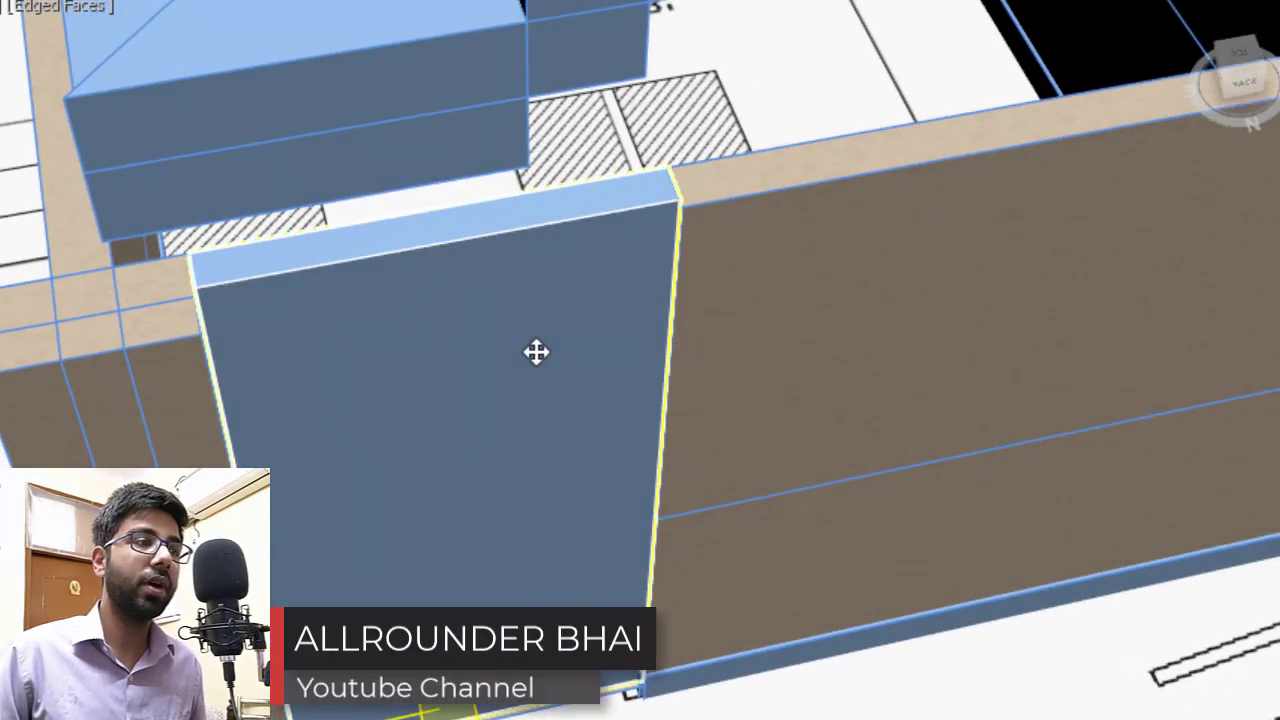
pyautogui.click(536, 352)
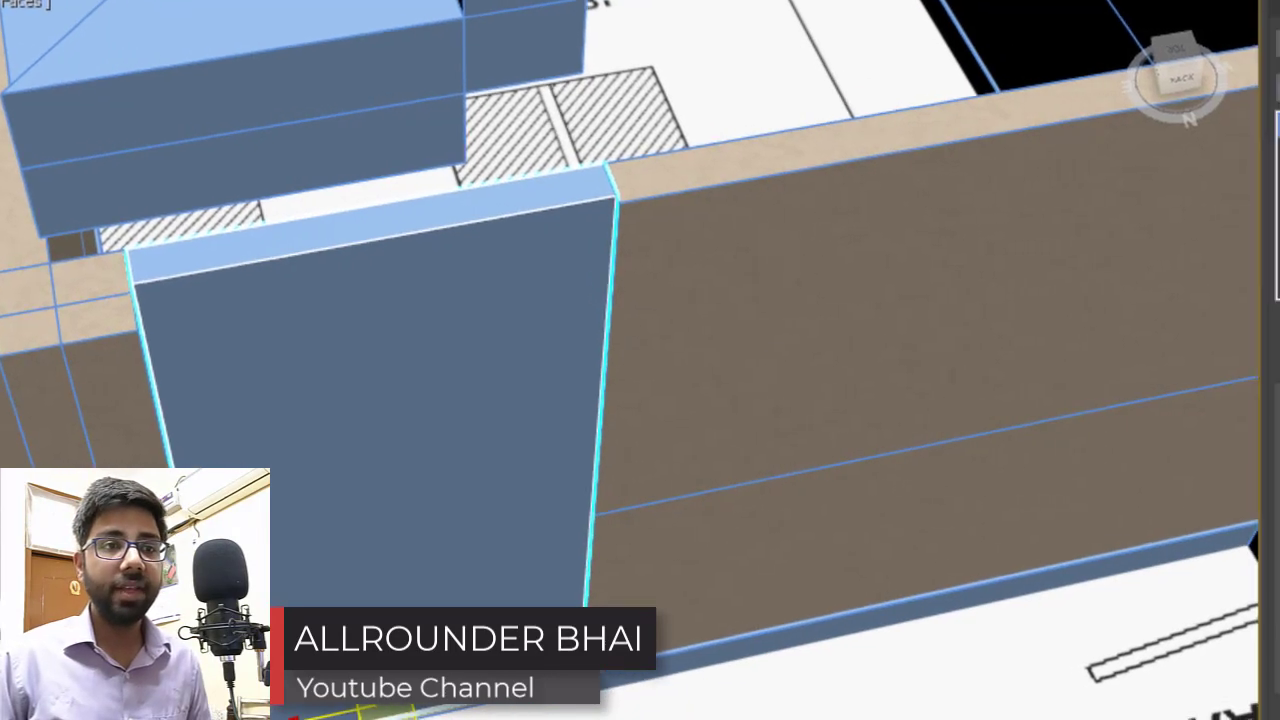
# Set the box's width to 3'9" and snap it against the pillar on the other side of the third entrance.
pyautogui.moveTo(1222, 448); pyautogui.dragTo(1122, 449)
pyautogui.write("3'9")
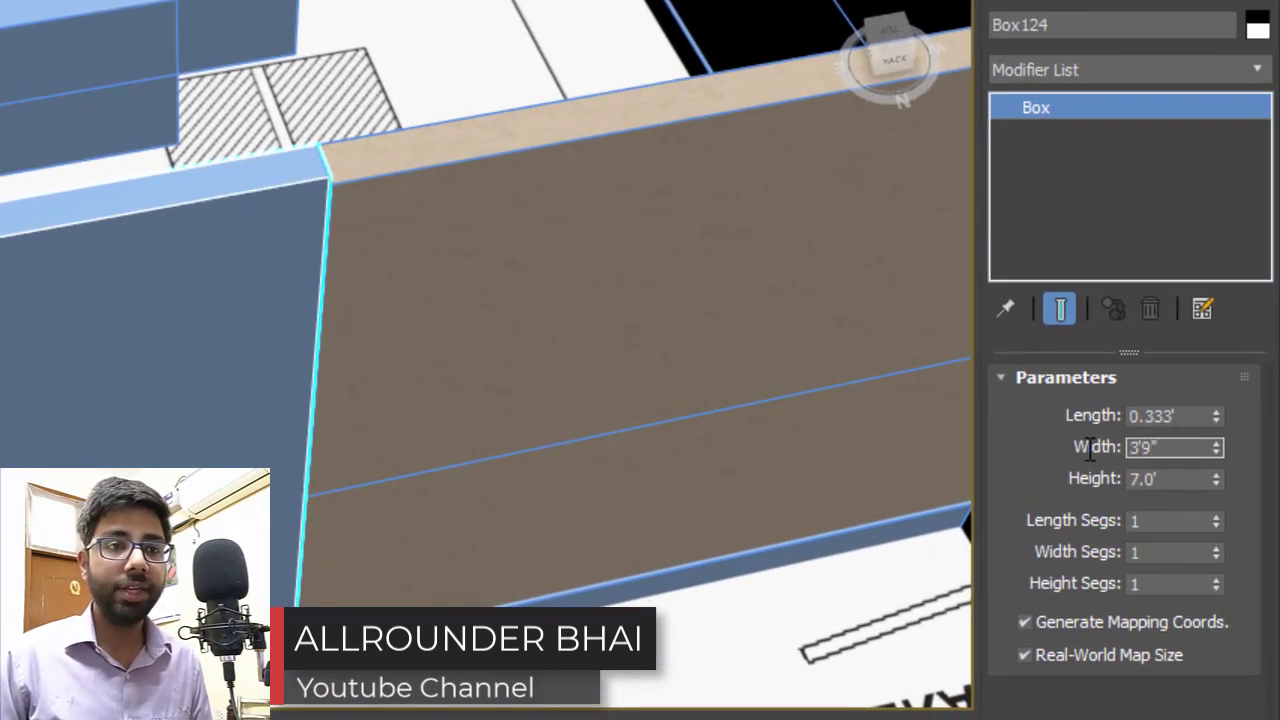
pyautogui.press('Return')
pyautogui.keyDown('alt'); pyautogui.moveTo(401, 365); pyautogui.dragTo(420, 425, button='middle'); pyautogui.keyUp('alt')
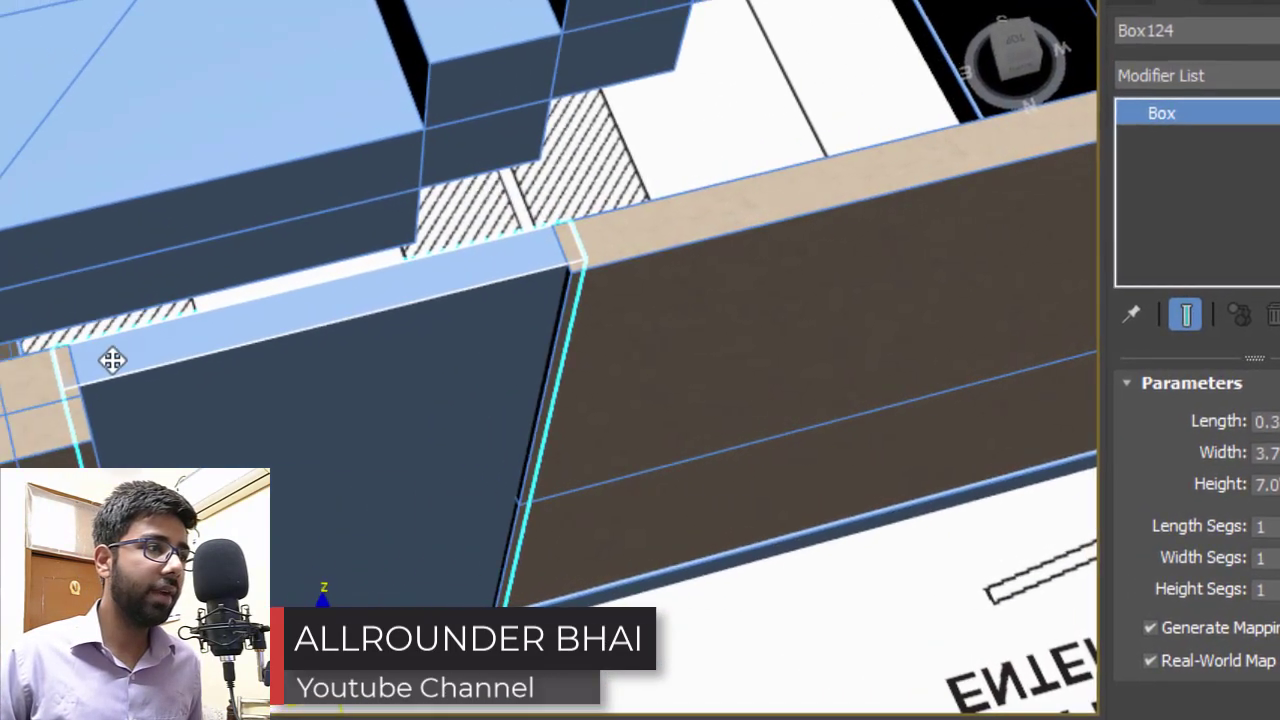
pyautogui.moveTo(304, 648); pyautogui.dragTo(572, 631)
pyautogui.moveTo(437, 337); pyautogui.dragTo(75, 332)
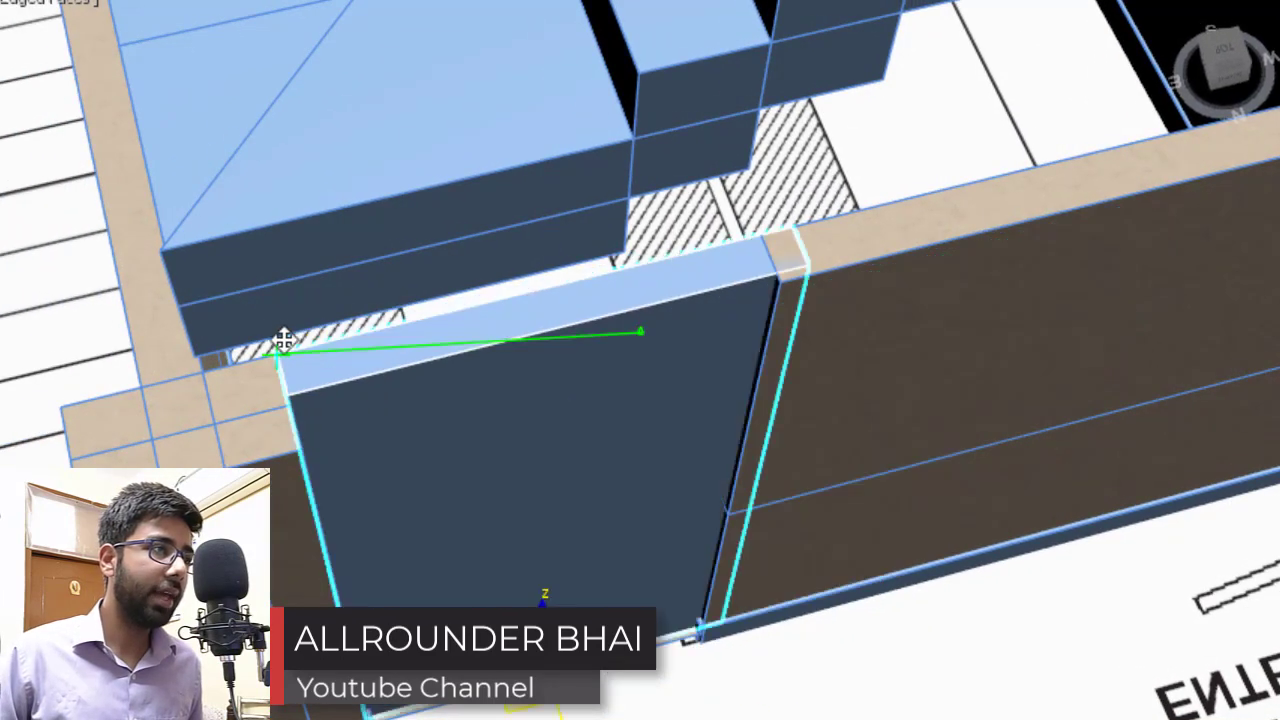
# Select the end vertices of the Plane002 wall beside the third entrance in Top view and snap them to the box's edge.
pyautogui.moveTo(732, 414); pyautogui.dragTo(385, 412, button='middle')
pyautogui.click(508, 319)
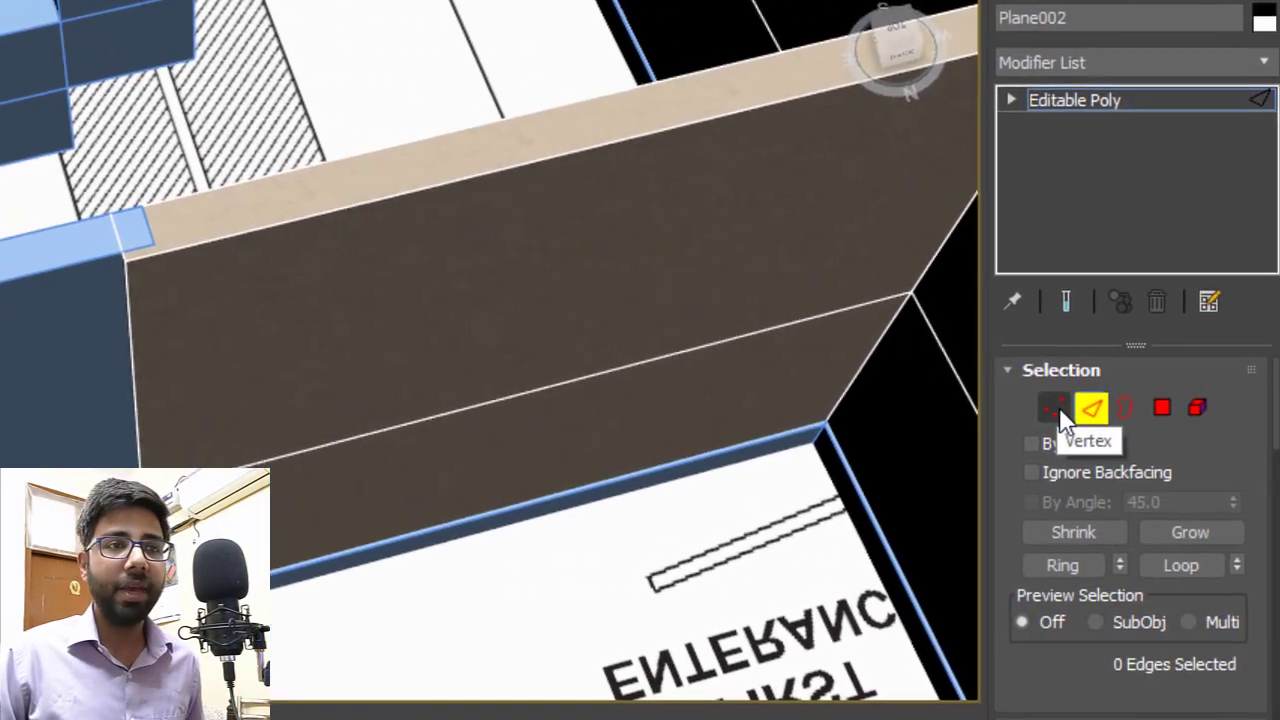
pyautogui.click(1048, 407)
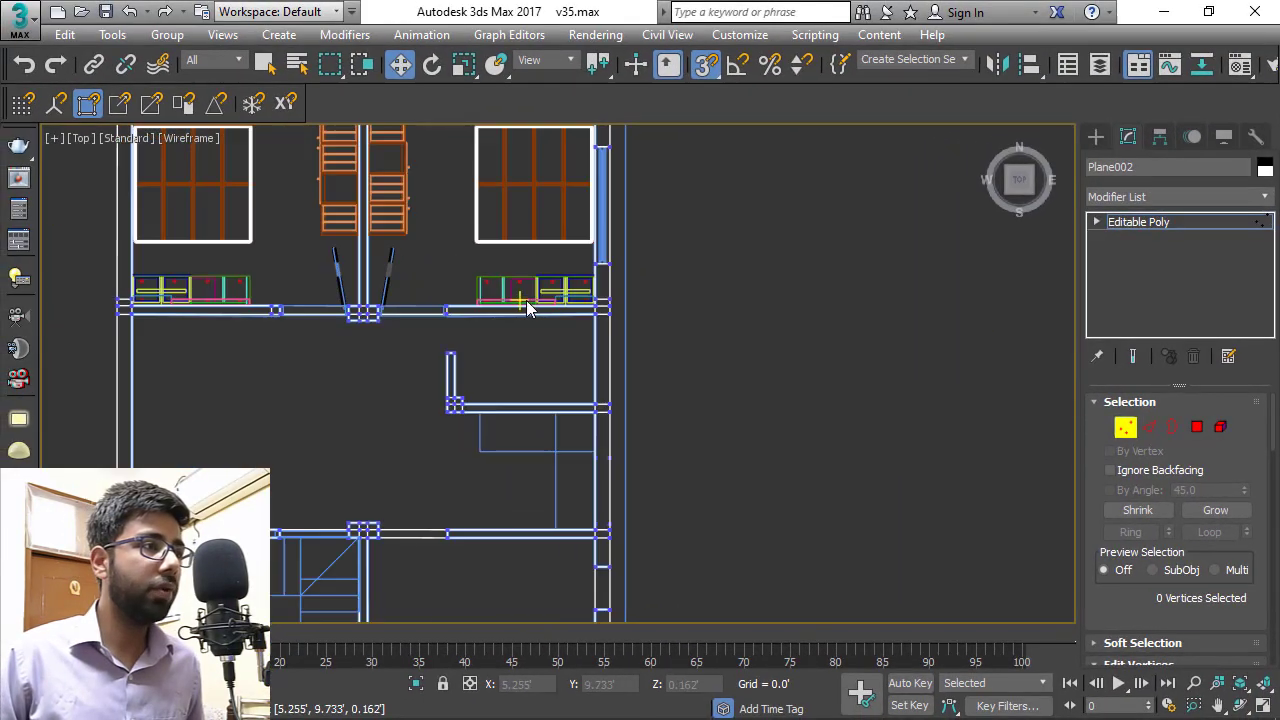
pyautogui.moveTo(526, 300); pyautogui.dragTo(550, 300, button='middle')
pyautogui.scroll(9, 315, 529)
pyautogui.moveTo(315, 529); pyautogui.dragTo(531, 254, button='middle')
pyautogui.scroll(6, 424, 258)
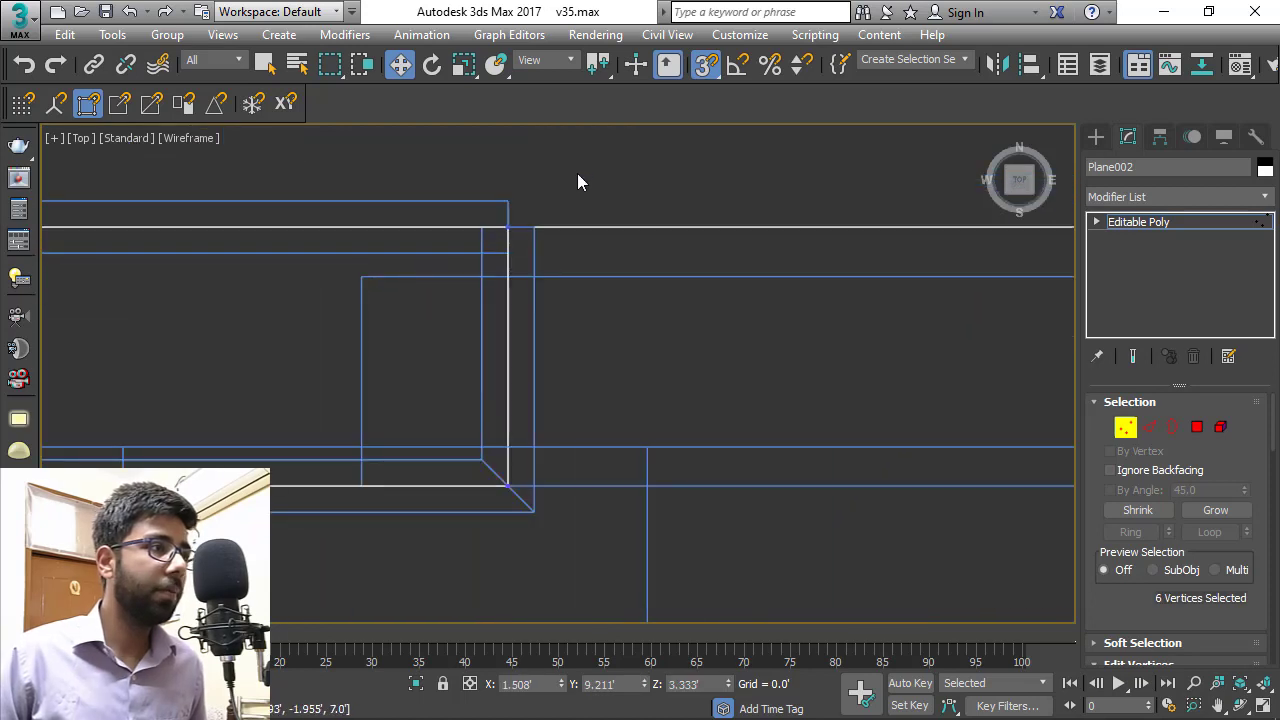
pyautogui.moveTo(577, 173); pyautogui.dragTo(465, 530)
pyautogui.moveTo(508, 486); pyautogui.dragTo(361, 489)
pyautogui.scroll(-4, 476, 440)
pyautogui.press('p')
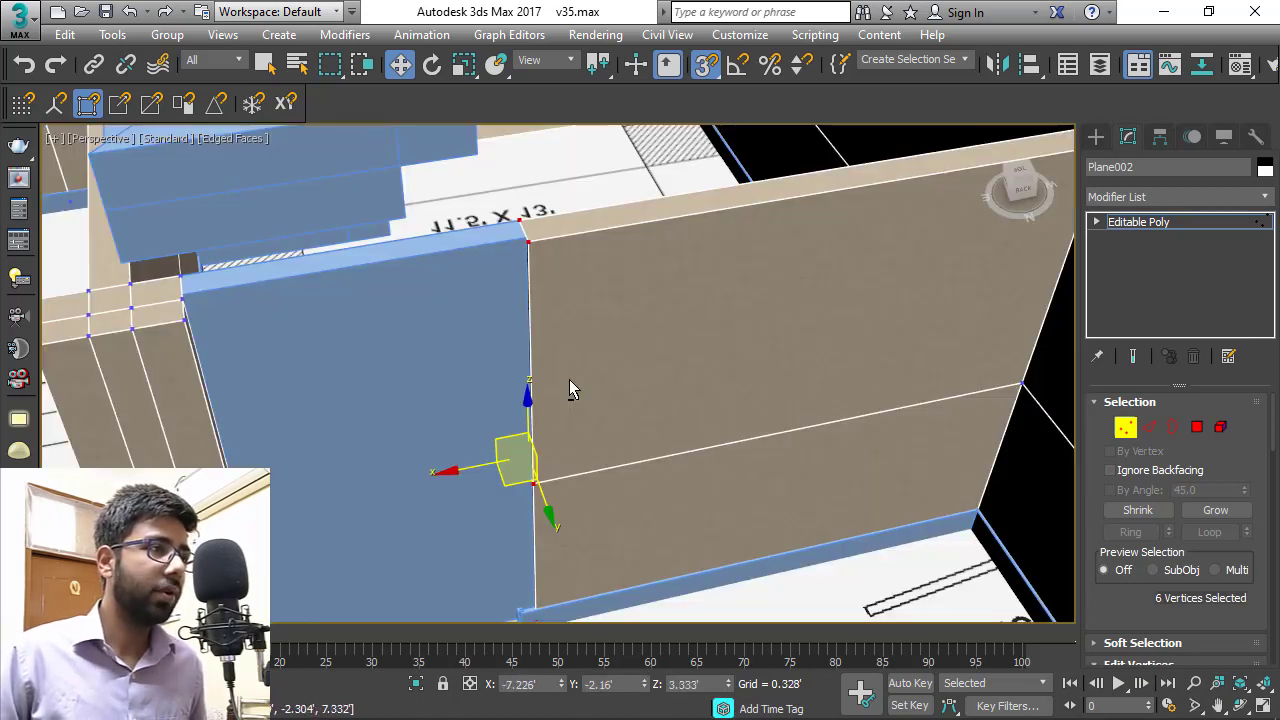
# Leave the wall's vertex editing and snap the end vertex of the Line006 skirting beside the third entrance to the wall's end.
pyautogui.moveTo(645, 434); pyautogui.dragTo(643, 258, button='middle')
pyautogui.scroll(6, 506, 491)
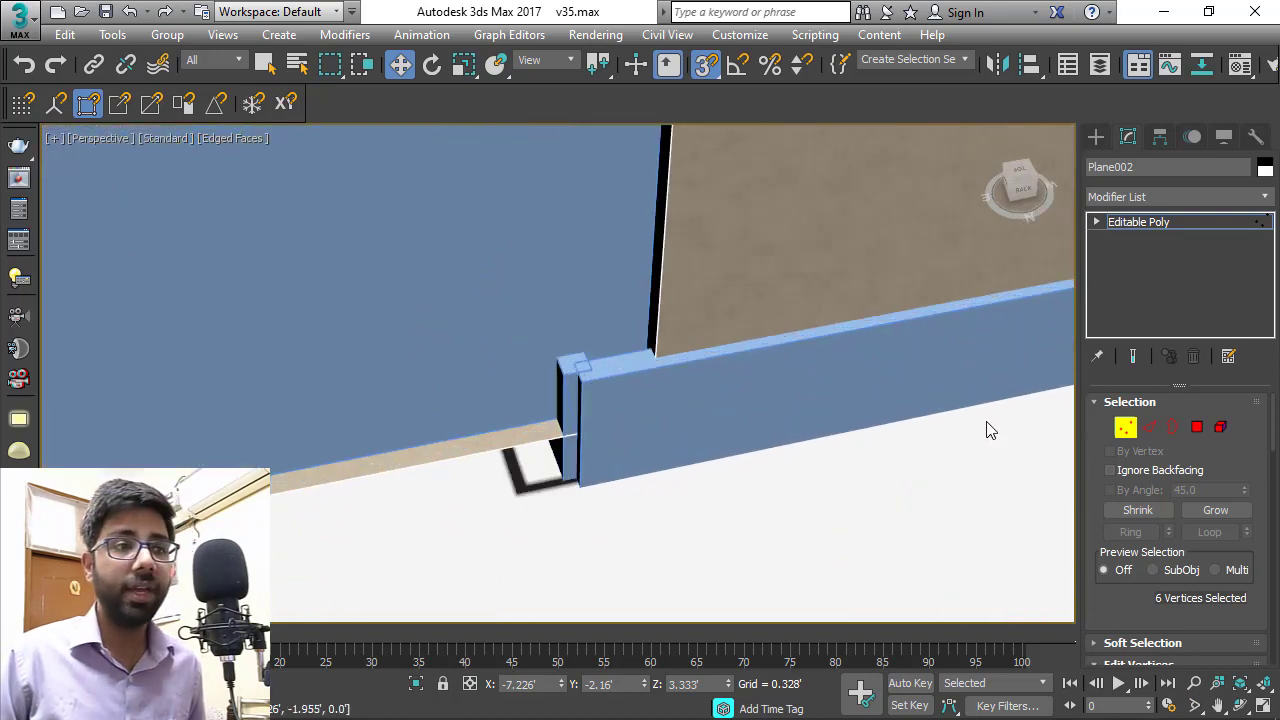
pyautogui.click(1124, 428)
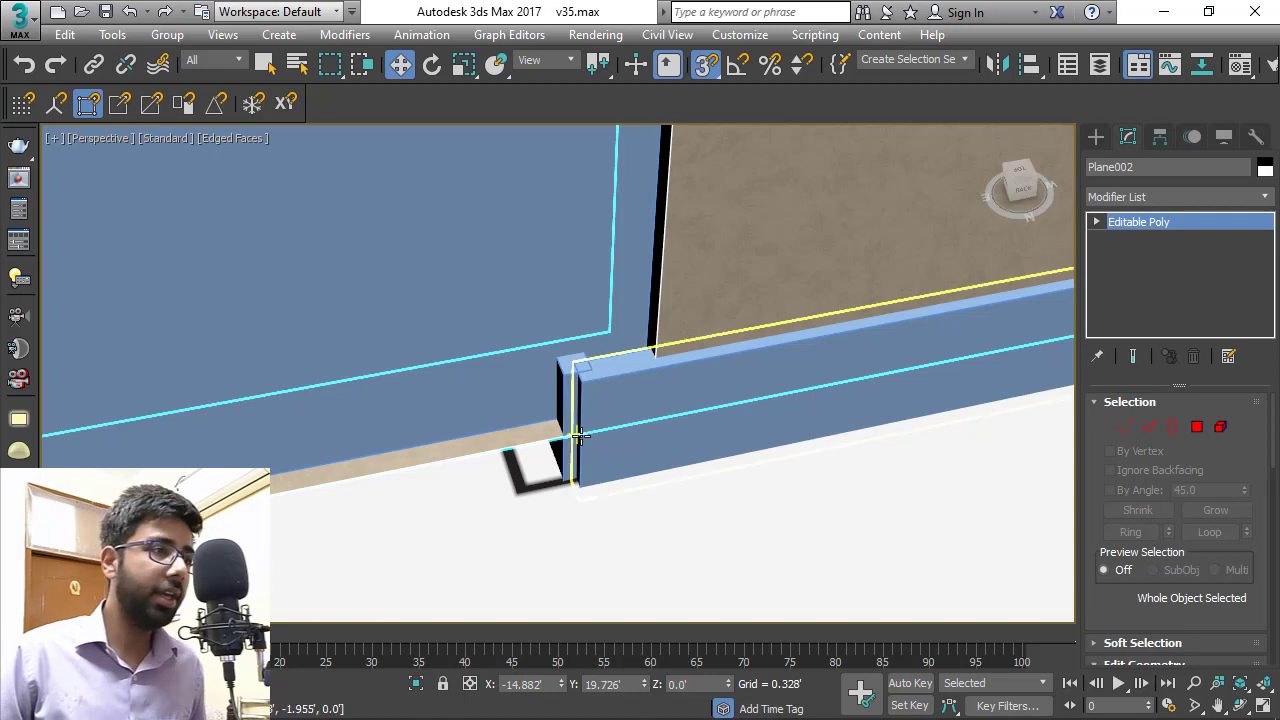
pyautogui.click(616, 470)
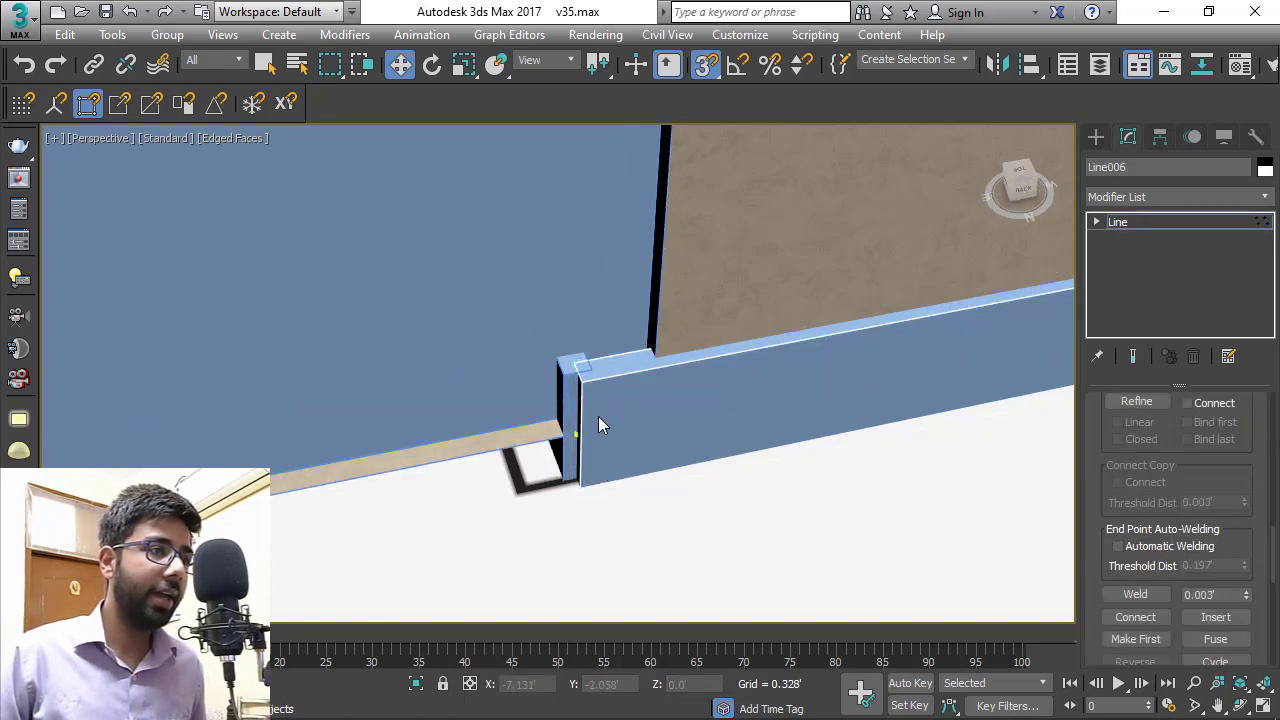
pyautogui.moveTo(598, 416); pyautogui.dragTo(652, 424)
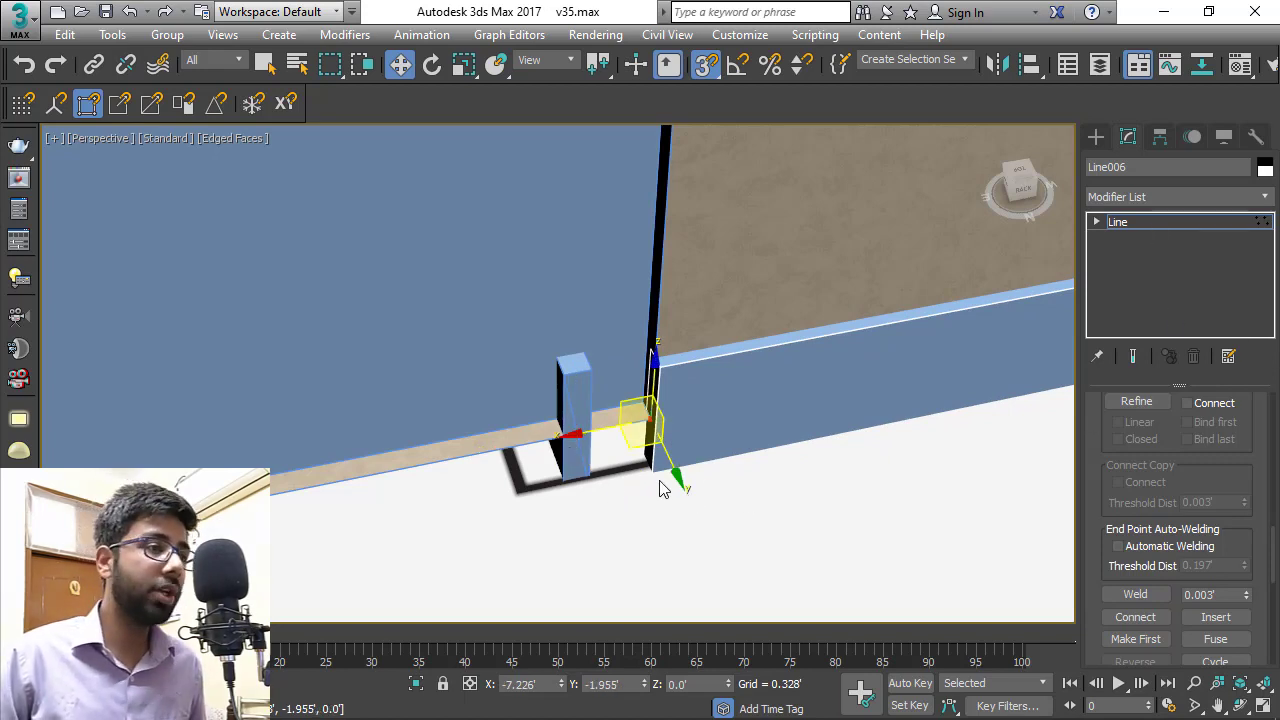
pyautogui.press('q')
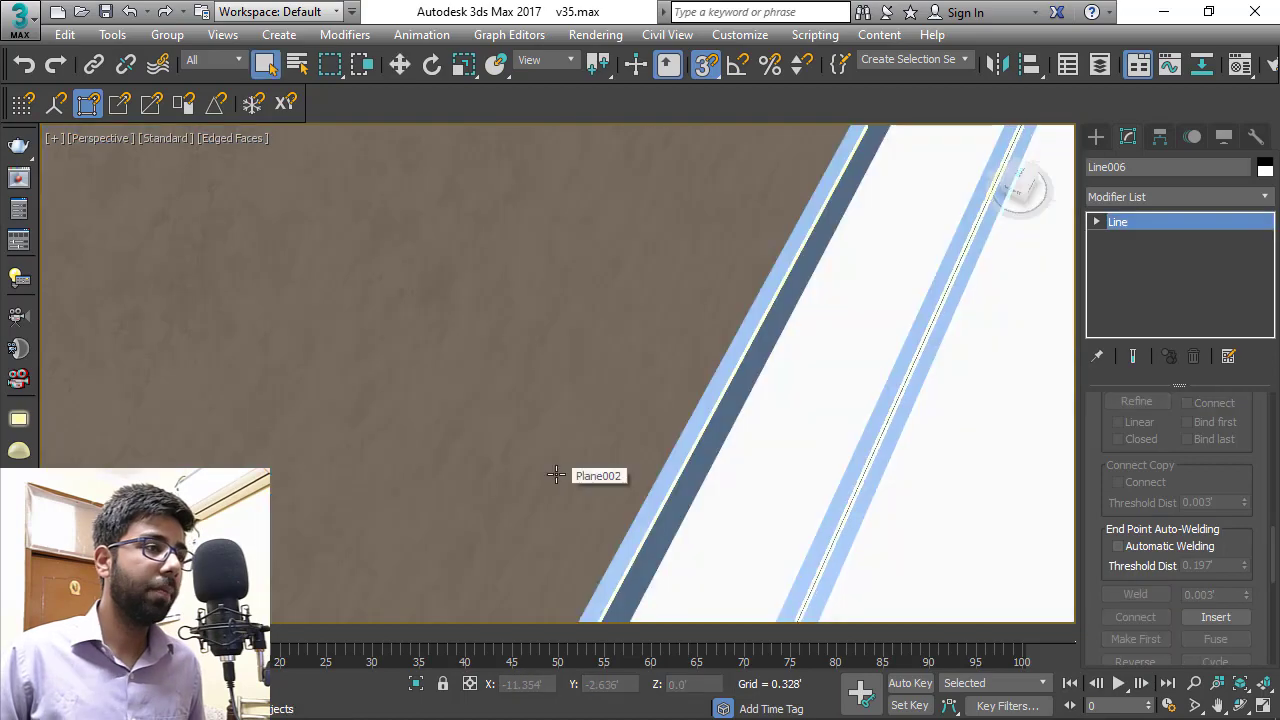
# Delete the reference box filling the third entrance opening.
pyautogui.scroll(-6, 557, 475)
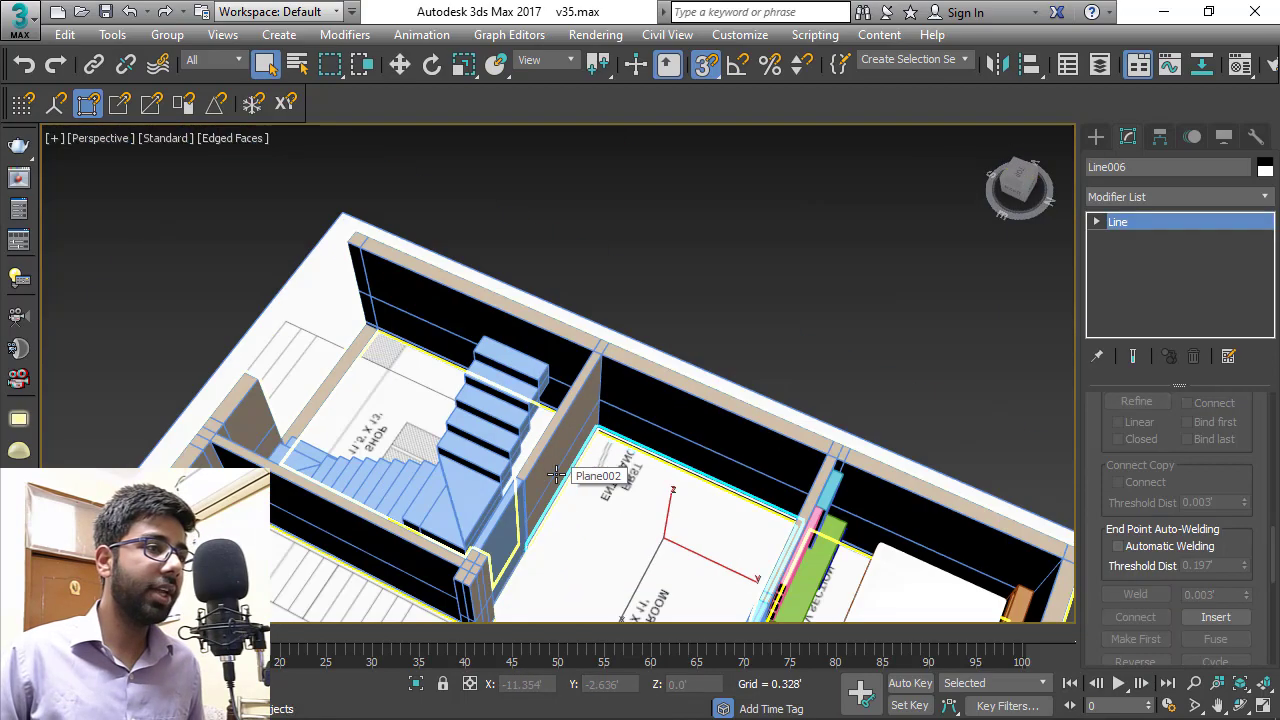
pyautogui.scroll(3, 522, 520)
pyautogui.click(500, 523)
pyautogui.press('Delete')
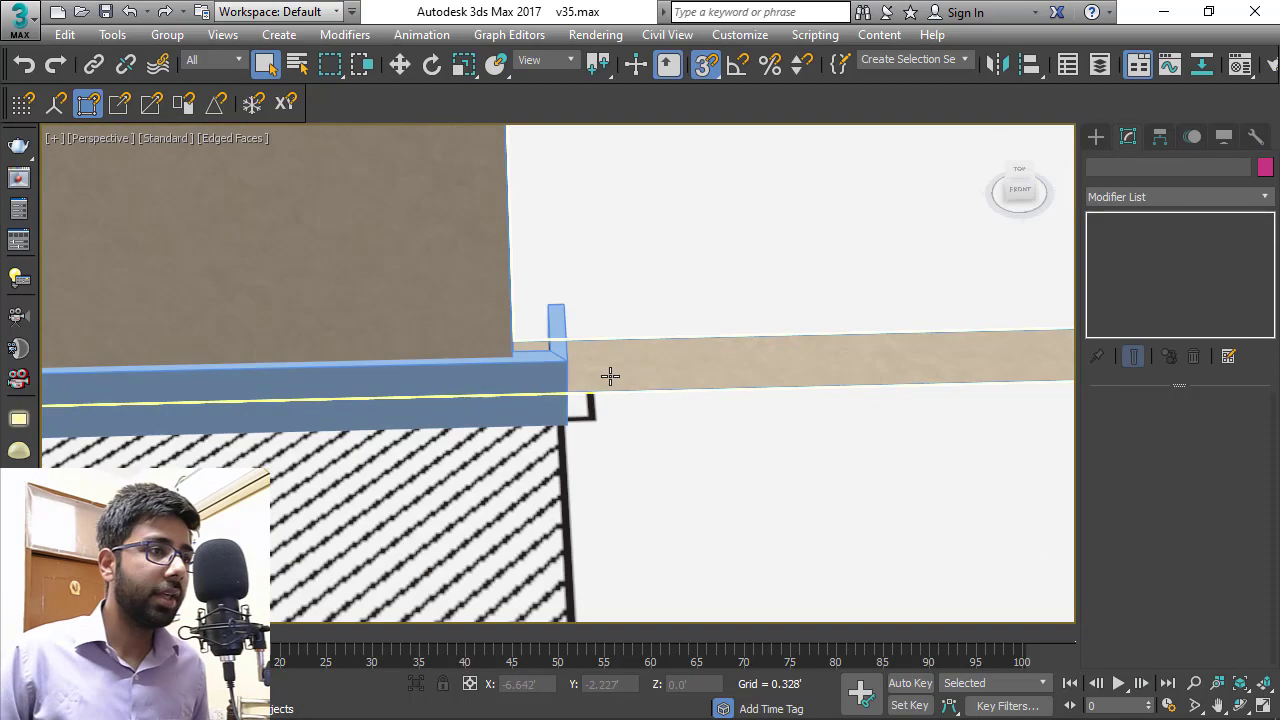
# Select the Line004 skirting on the shop side of the third entrance and set its rectangular length to 5 ft.
pyautogui.click(550, 383)
pyautogui.scroll(-2, 550, 383)
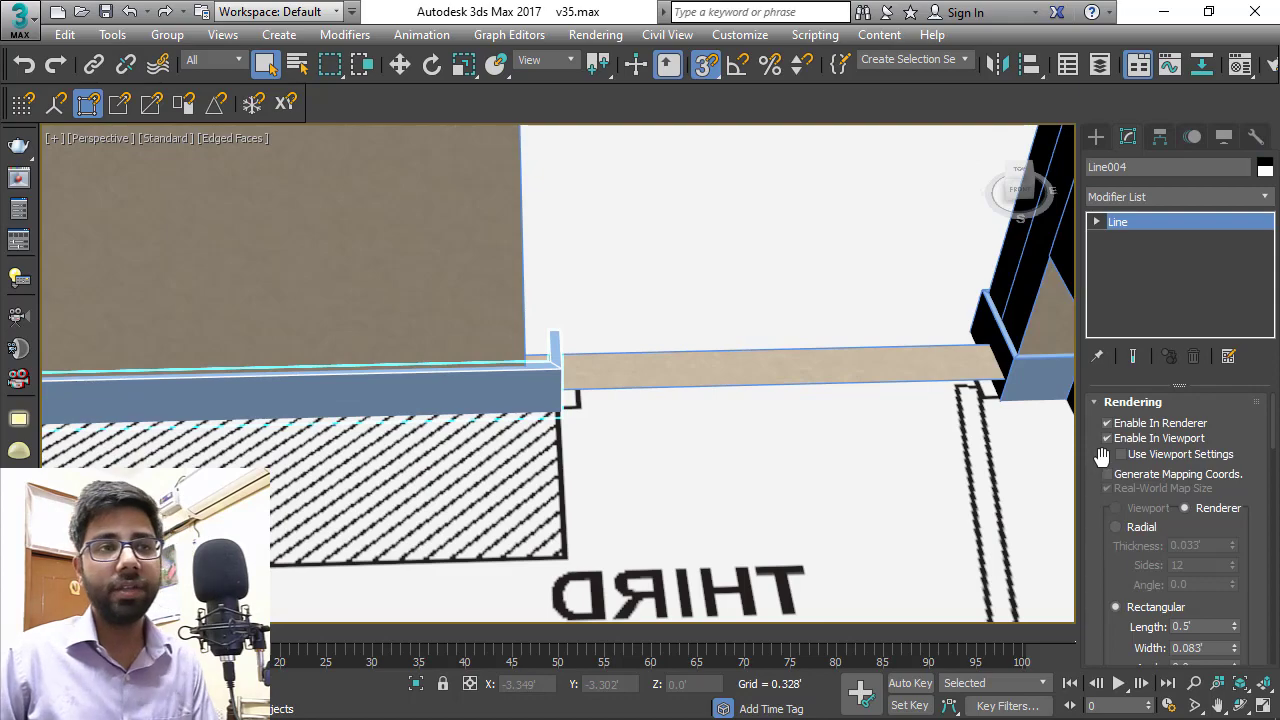
pyautogui.scroll(-4, 1140, 437)
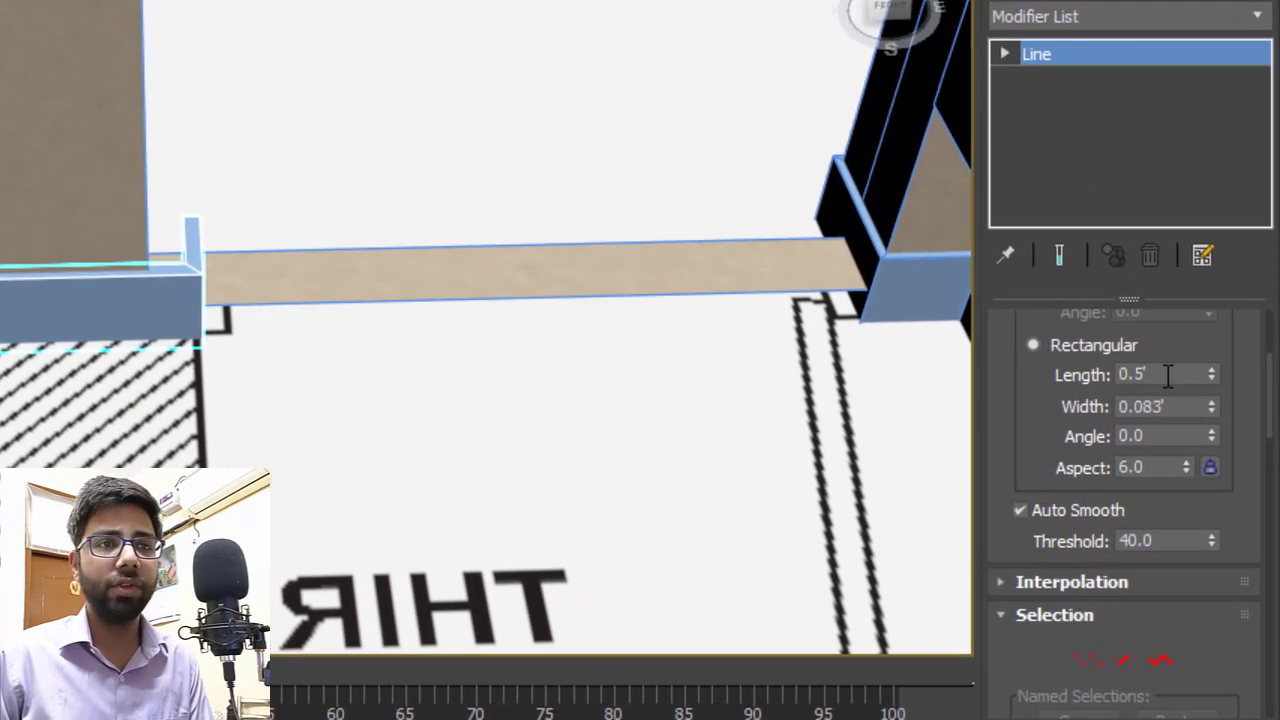
pyautogui.doubleClick(1193, 434)
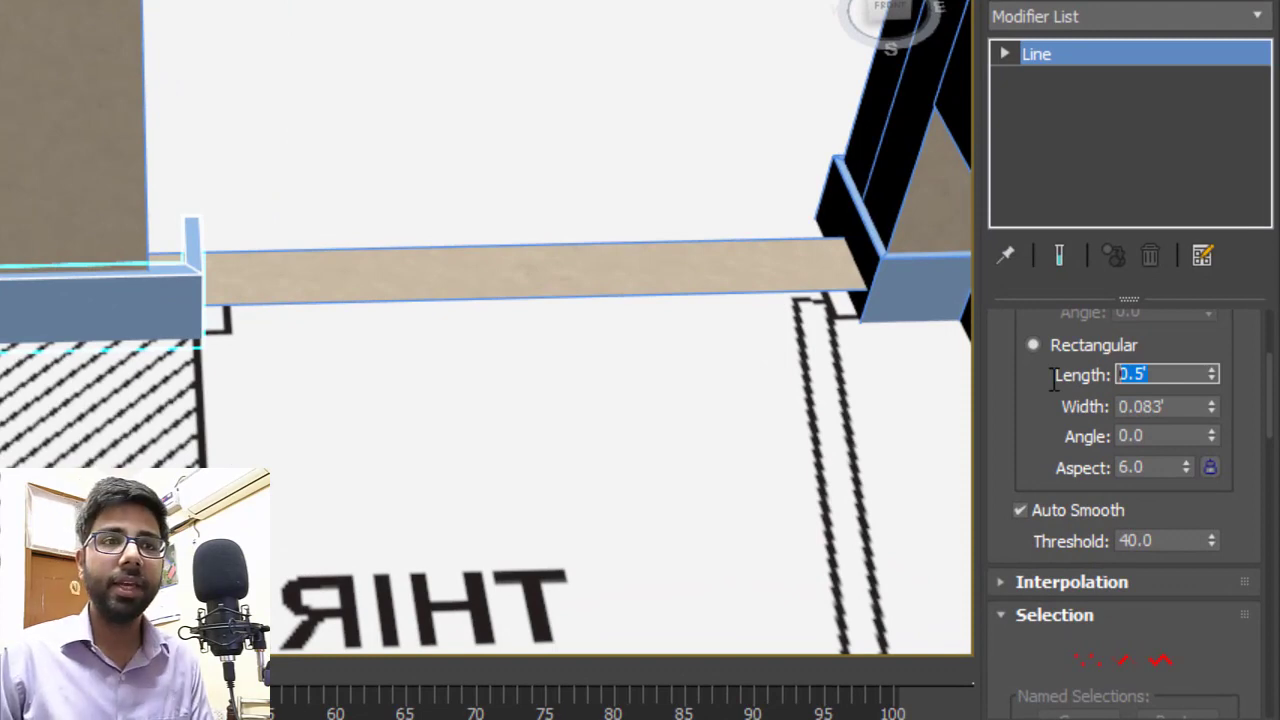
pyautogui.write('5')
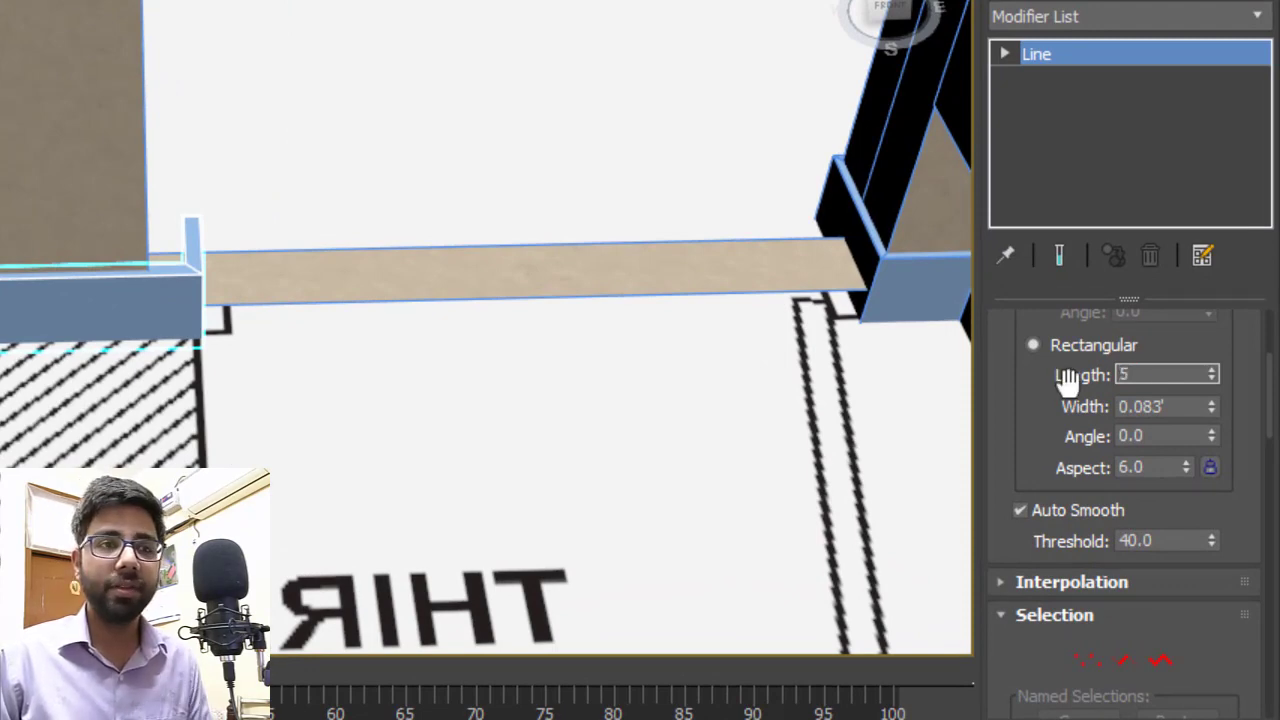
pyautogui.press('Return')
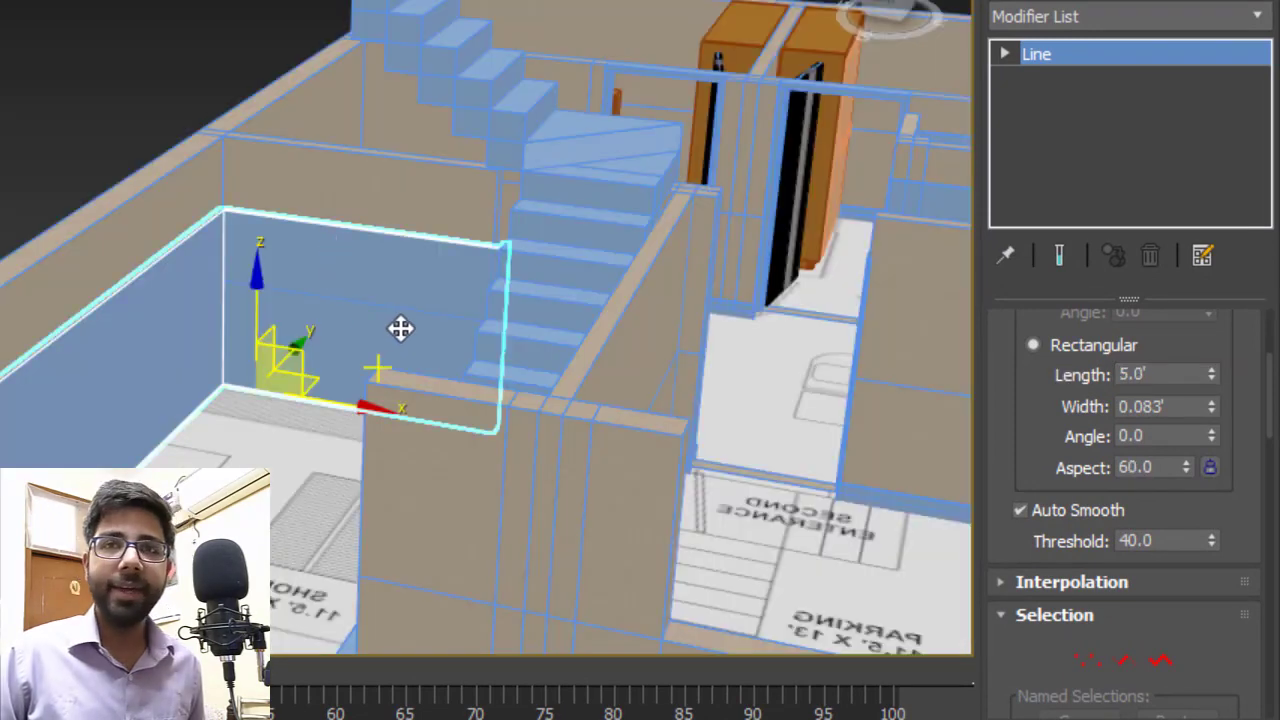
# Set the shop skirting's rectangular length to 4 ft and its Z position to 2 ft.
pyautogui.moveTo(349, 283); pyautogui.dragTo(240, 201, button='middle')
pyautogui.keyDown('alt'); pyautogui.moveTo(91, 257); pyautogui.dragTo(91, 200, button='middle'); pyautogui.keyUp('alt')
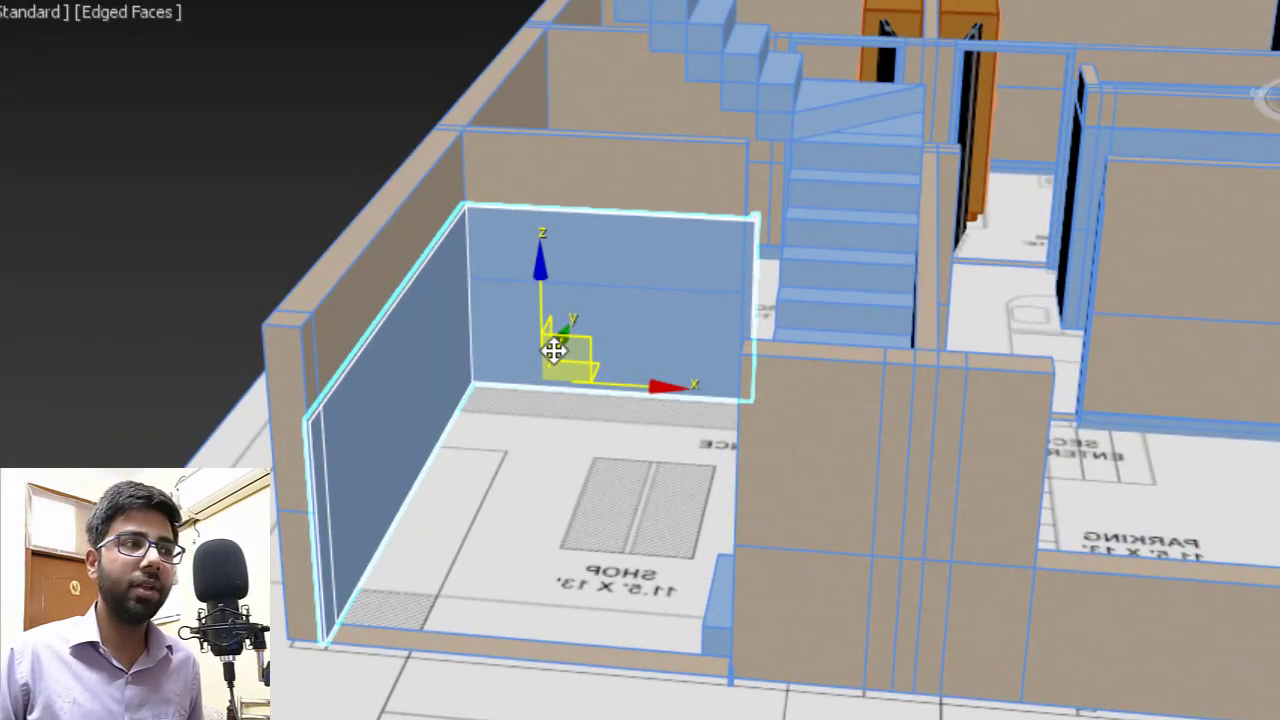
pyautogui.keyDown('alt'); pyautogui.moveTo(640, 360); pyautogui.dragTo(527, 341, button='middle'); pyautogui.keyUp('alt')
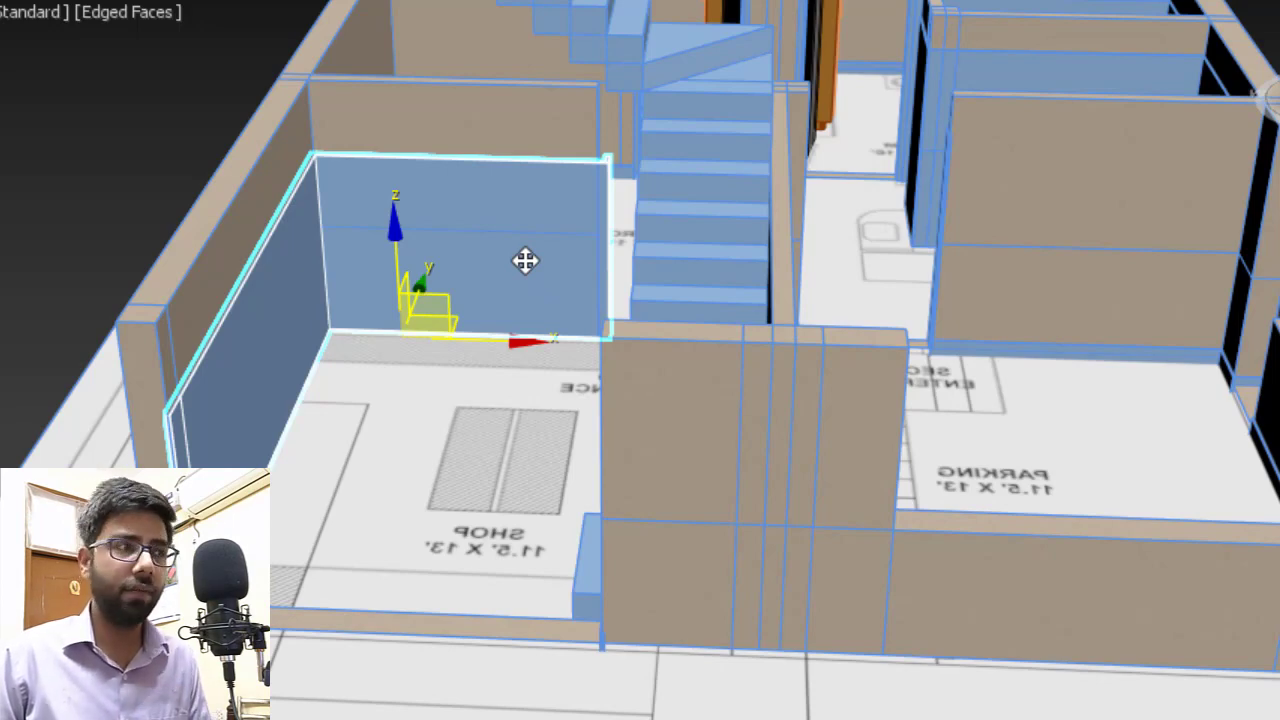
pyautogui.write('4')
pyautogui.press('Return')
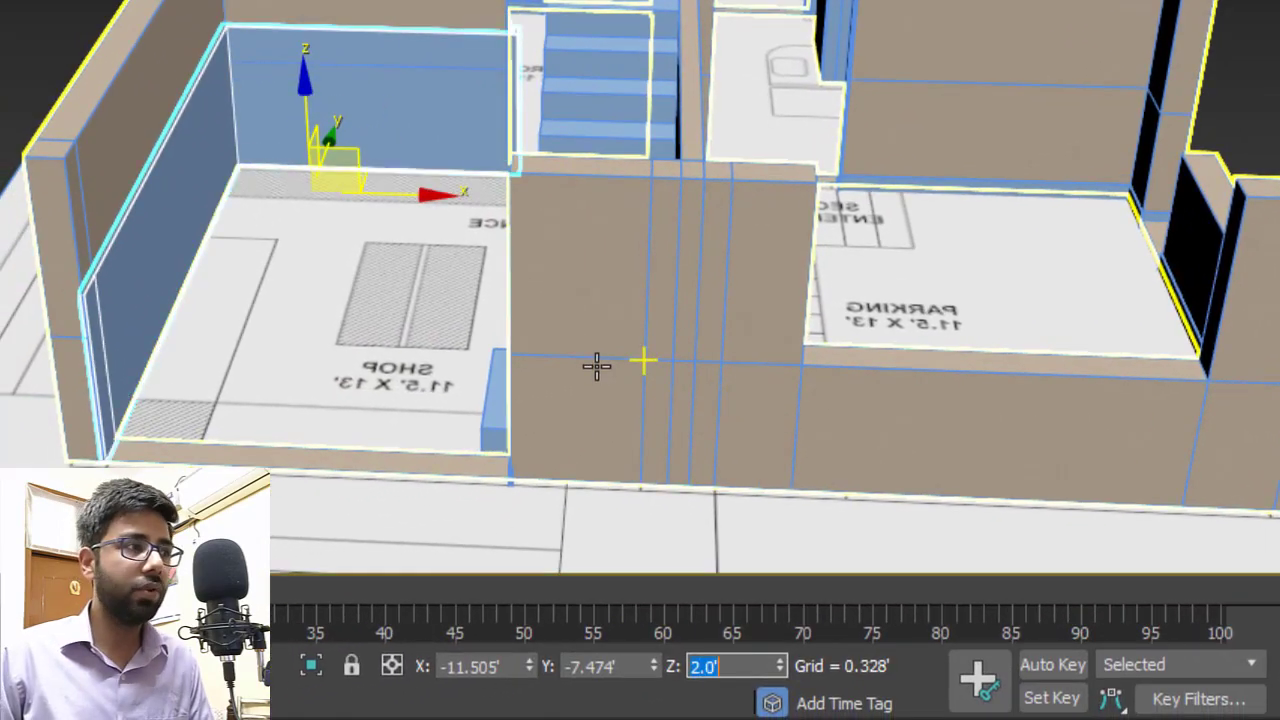
# Select the shop skirting's end vertices beside the third entrance and move them back to the wall's end in wireframe Top view.
pyautogui.keyDown('alt'); pyautogui.moveTo(423, 274); pyautogui.dragTo(427, 483, button='middle'); pyautogui.keyUp('alt')
pyautogui.scroll(5, 374, 402)
pyautogui.scroll(1, 381, 379)
pyautogui.press('1')
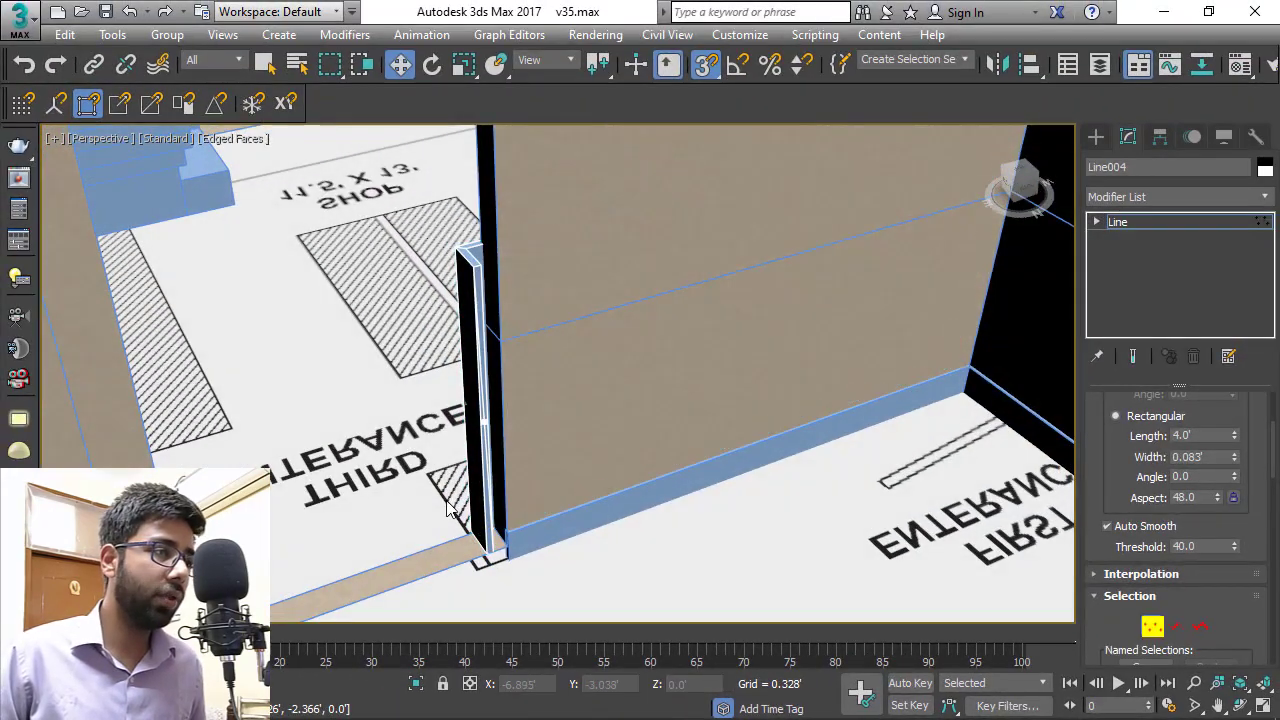
pyautogui.moveTo(448, 510); pyautogui.dragTo(534, 610)
pyautogui.press('F3')
pyautogui.press('t')
pyautogui.moveTo(515, 312); pyautogui.dragTo(565, 334, button='middle')
pyautogui.scroll(2, 565, 334)
pyautogui.moveTo(674, 256); pyautogui.dragTo(467, 275)
pyautogui.click(1164, 239)
pyautogui.click(560, 300)
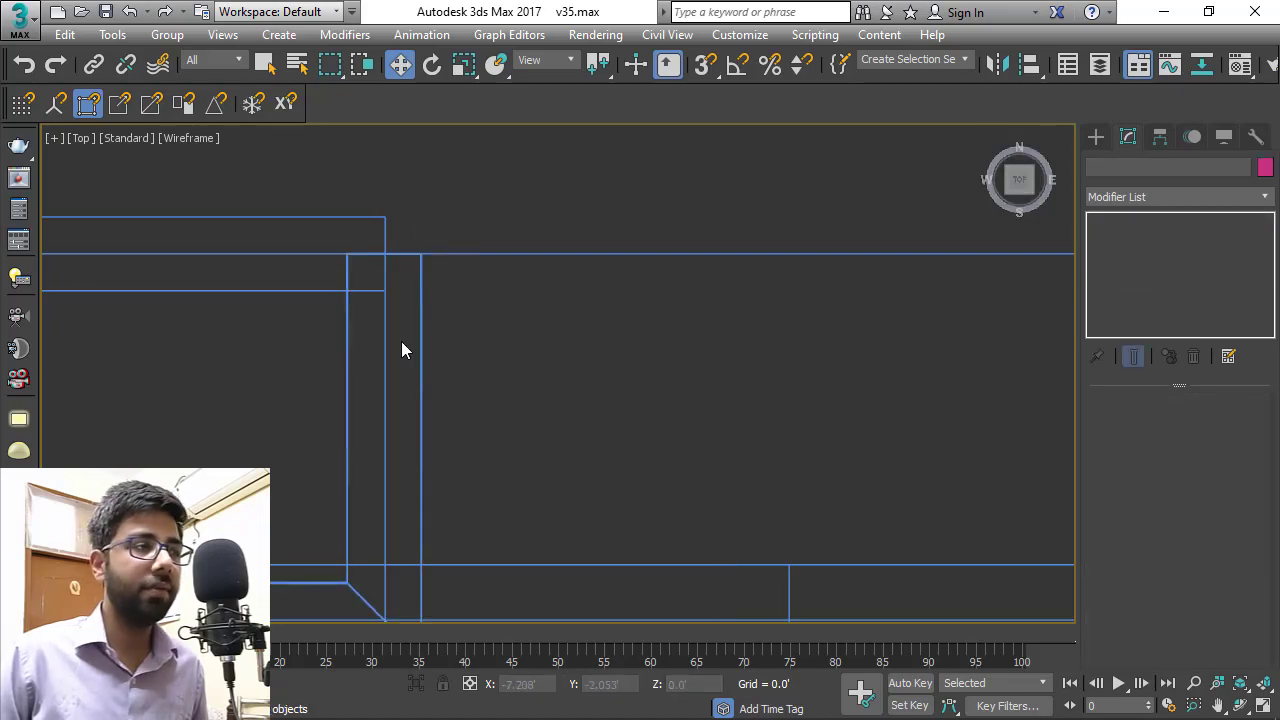
pyautogui.press('p')
pyautogui.keyDown('alt'); pyautogui.moveTo(640, 385); pyautogui.dragTo(915, 428, button='middle'); pyautogui.keyUp('alt')
pyautogui.scroll(4, 700, 370)
pyautogui.keyDown('alt'); pyautogui.moveTo(566, 323); pyautogui.dragTo(538, 373, button='middle'); pyautogui.keyUp('alt')
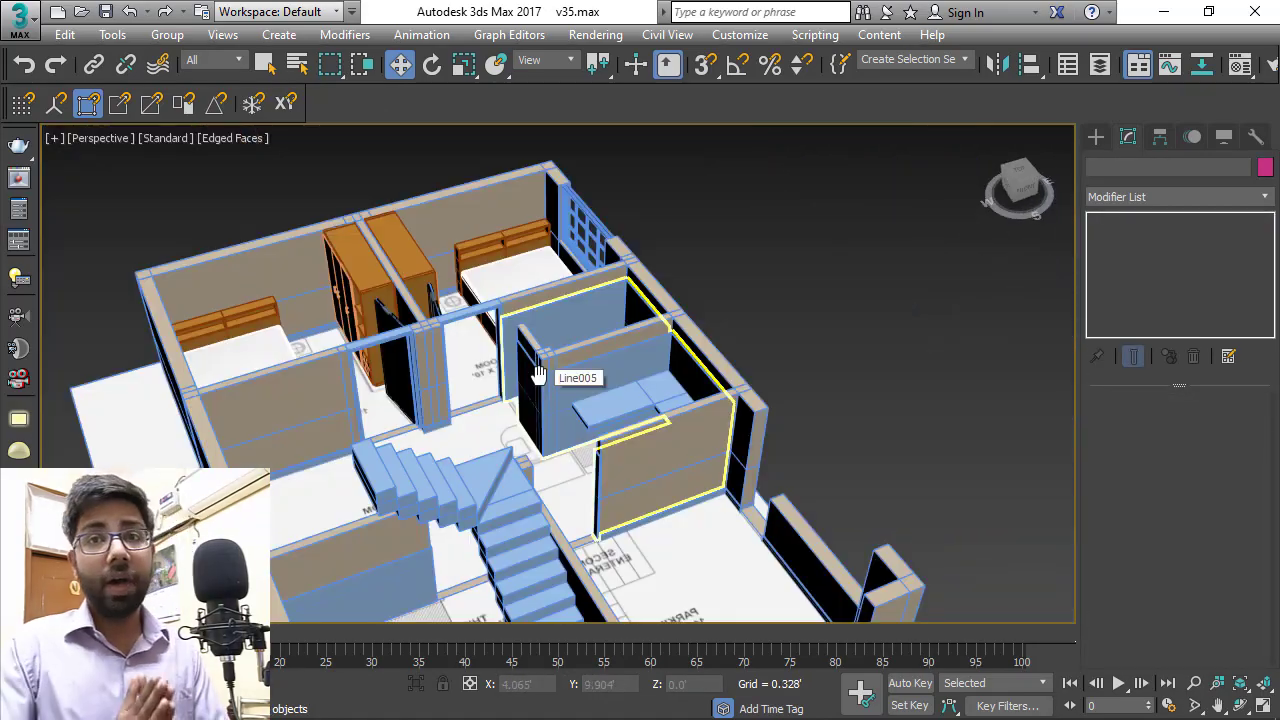